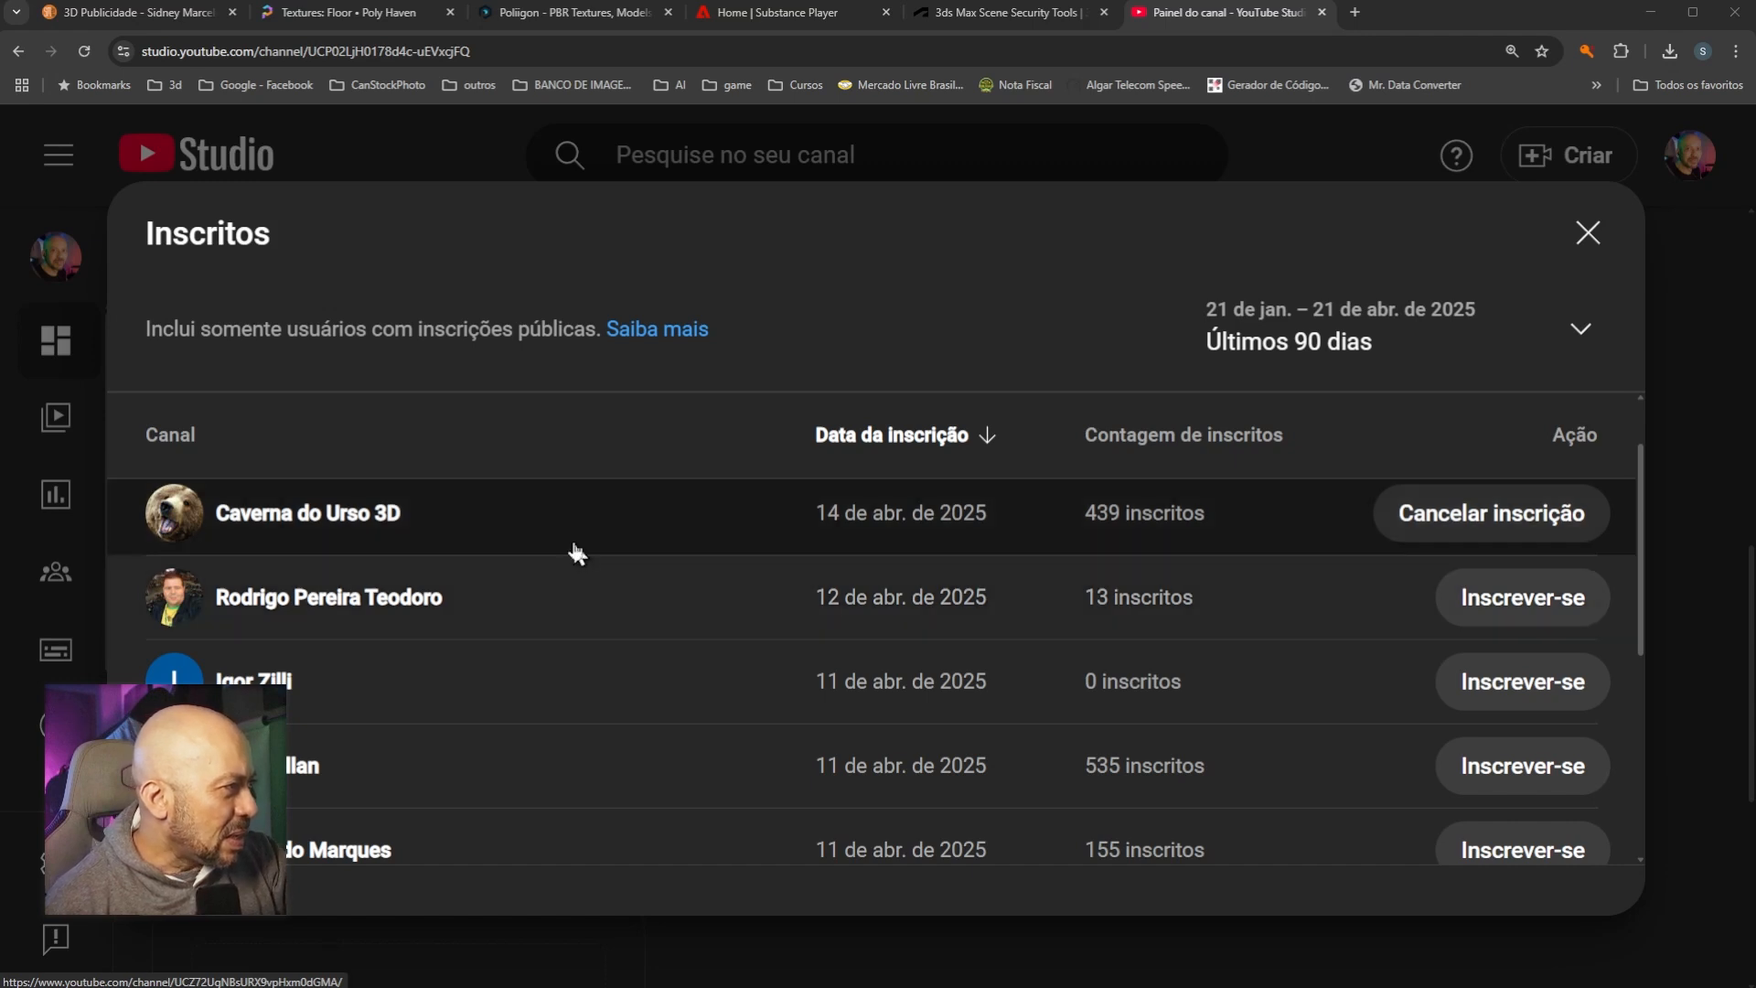
# Step: Examine the channel's list of subscribers from the last 90 days, including their subscription dates and subscriber counts
pyautogui.scroll(1, 573, 552)
pyautogui.scroll(-1, 576, 552)
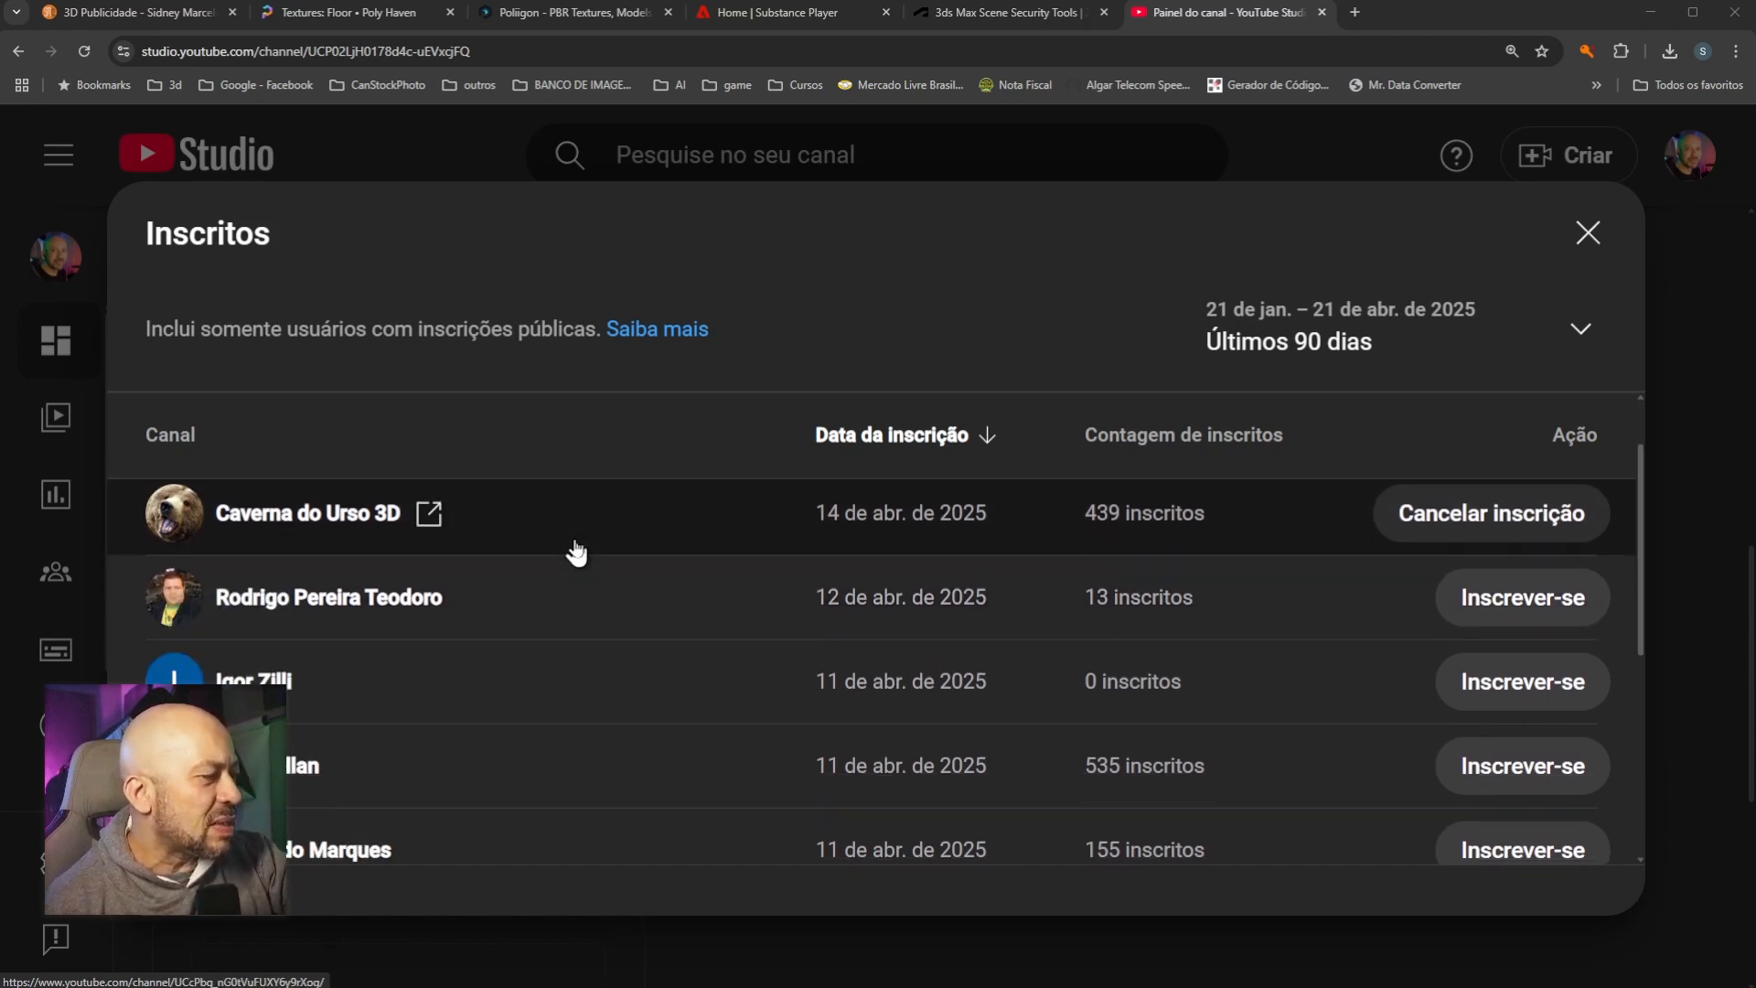
pyautogui.scroll(1, 575, 551)
pyautogui.scroll(-1, 575, 552)
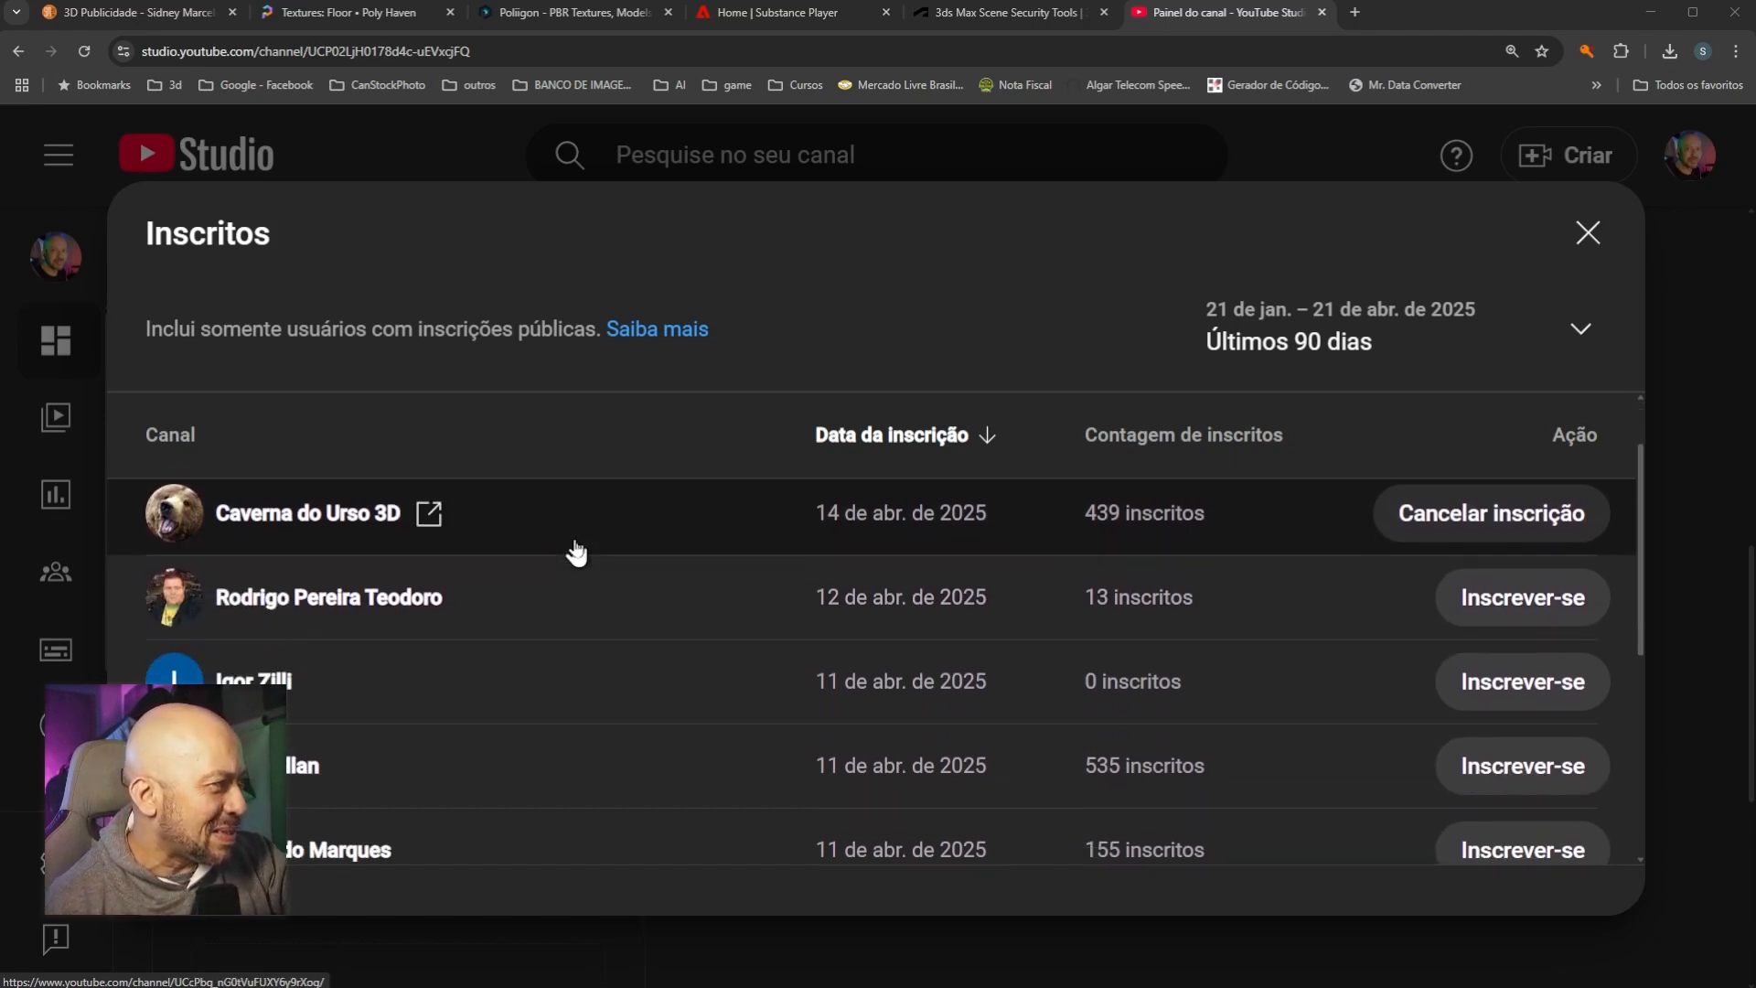
pyautogui.scroll(1, 576, 551)
pyautogui.scroll(-1, 576, 551)
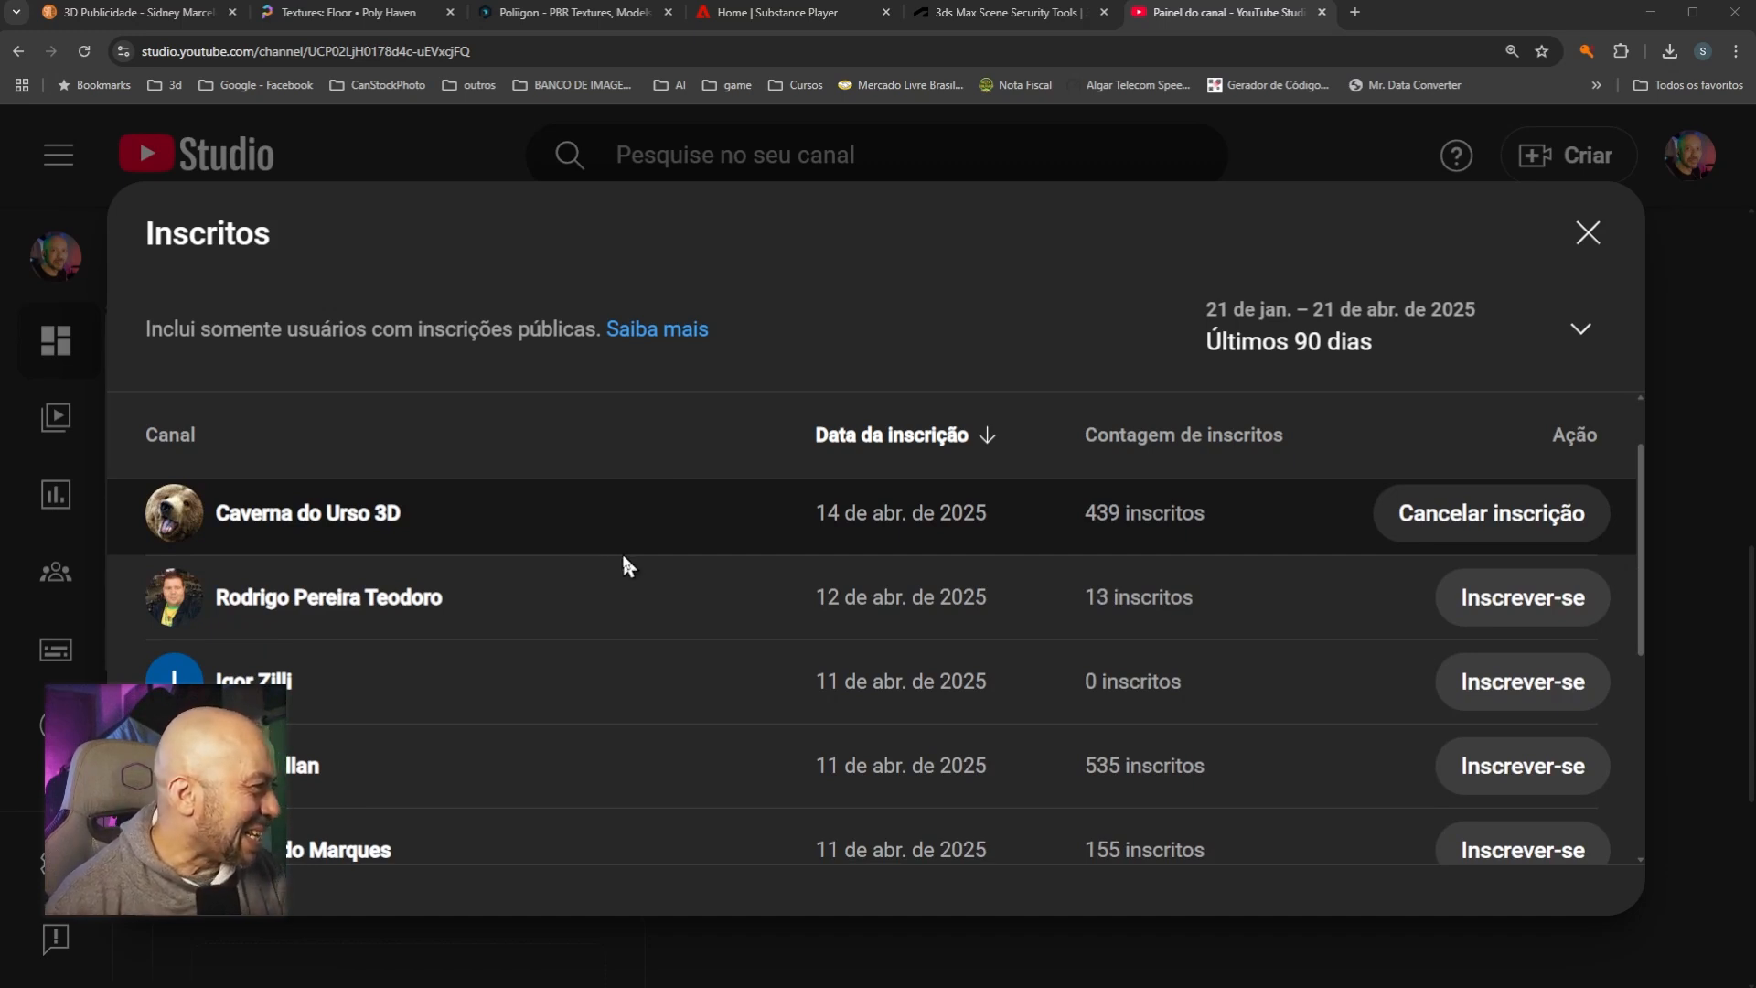
pyautogui.scroll(-1, 622, 557)
pyautogui.scroll(-1, 623, 558)
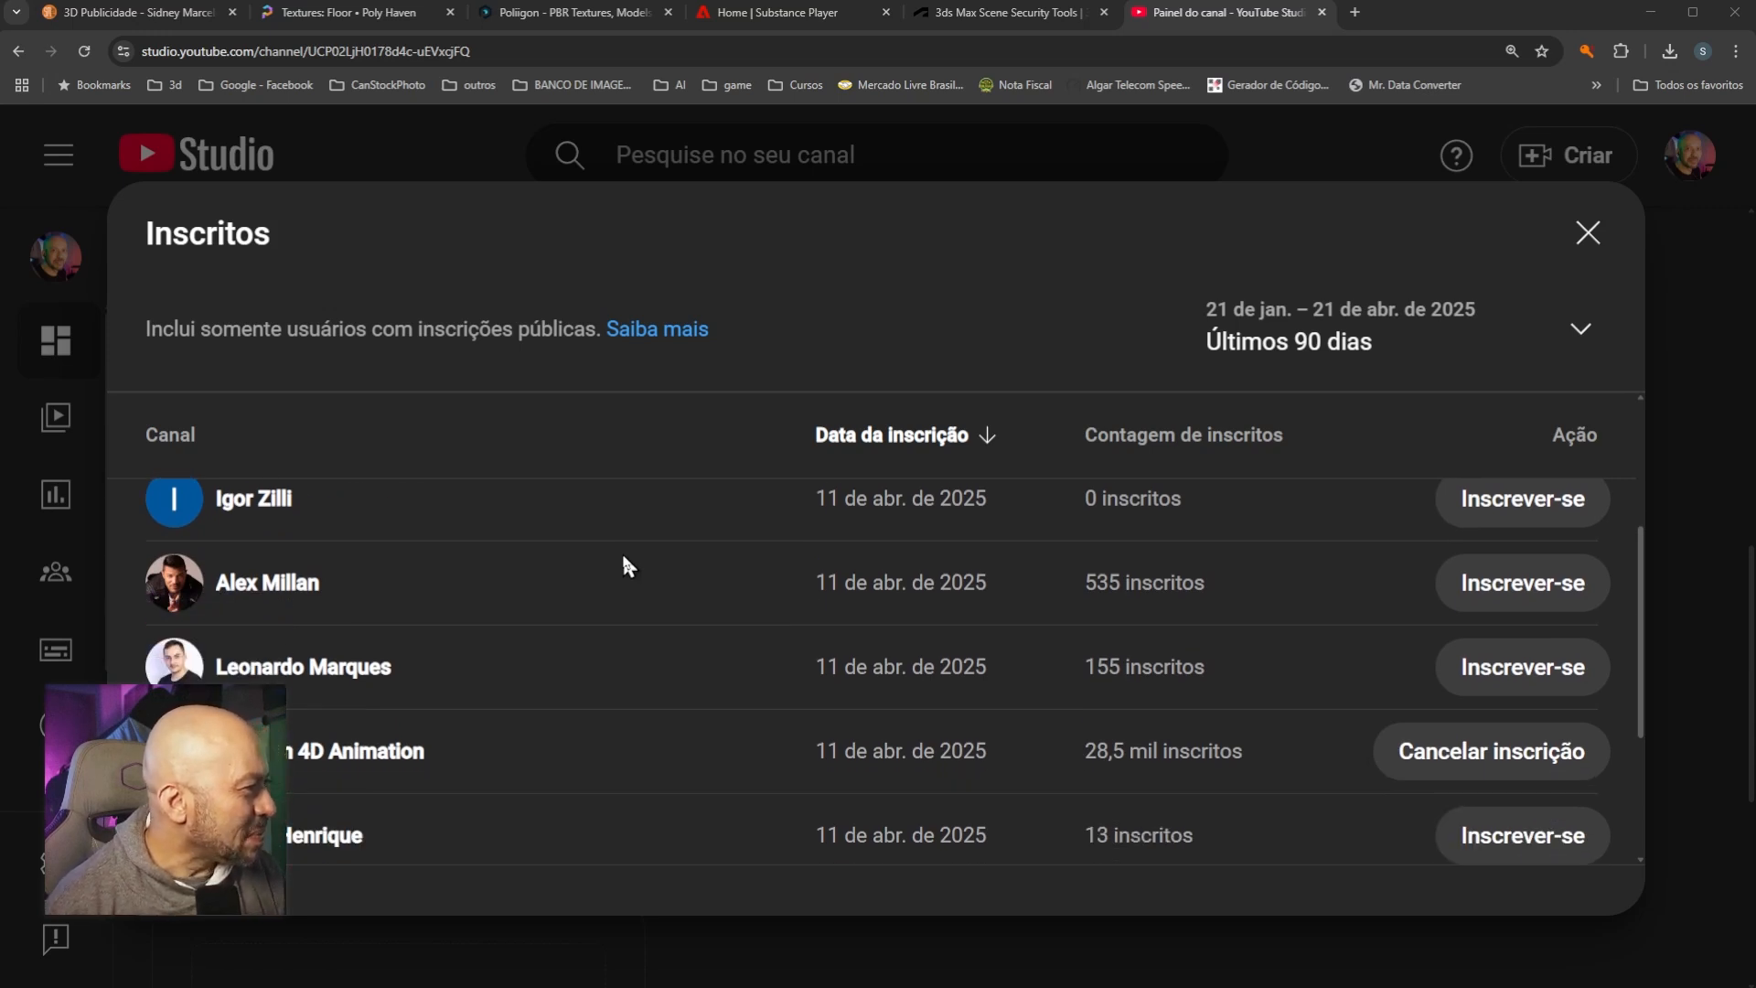
pyautogui.scroll(-2, 626, 567)
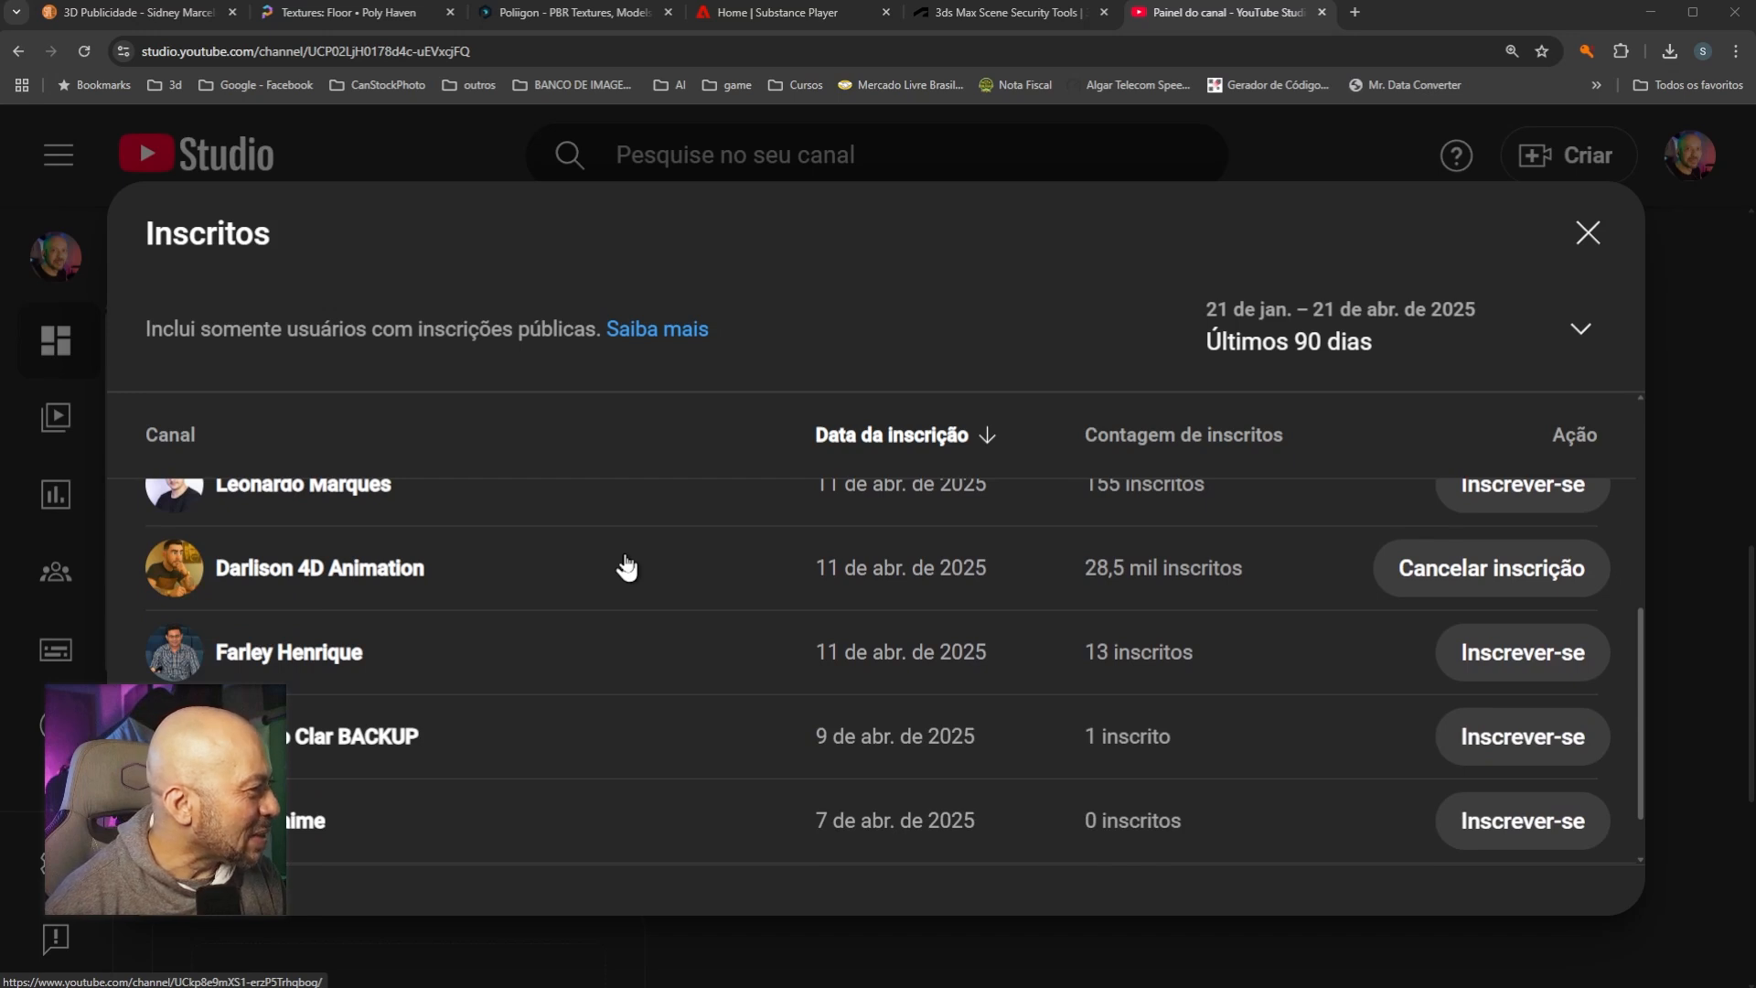
pyautogui.scroll(-1, 626, 567)
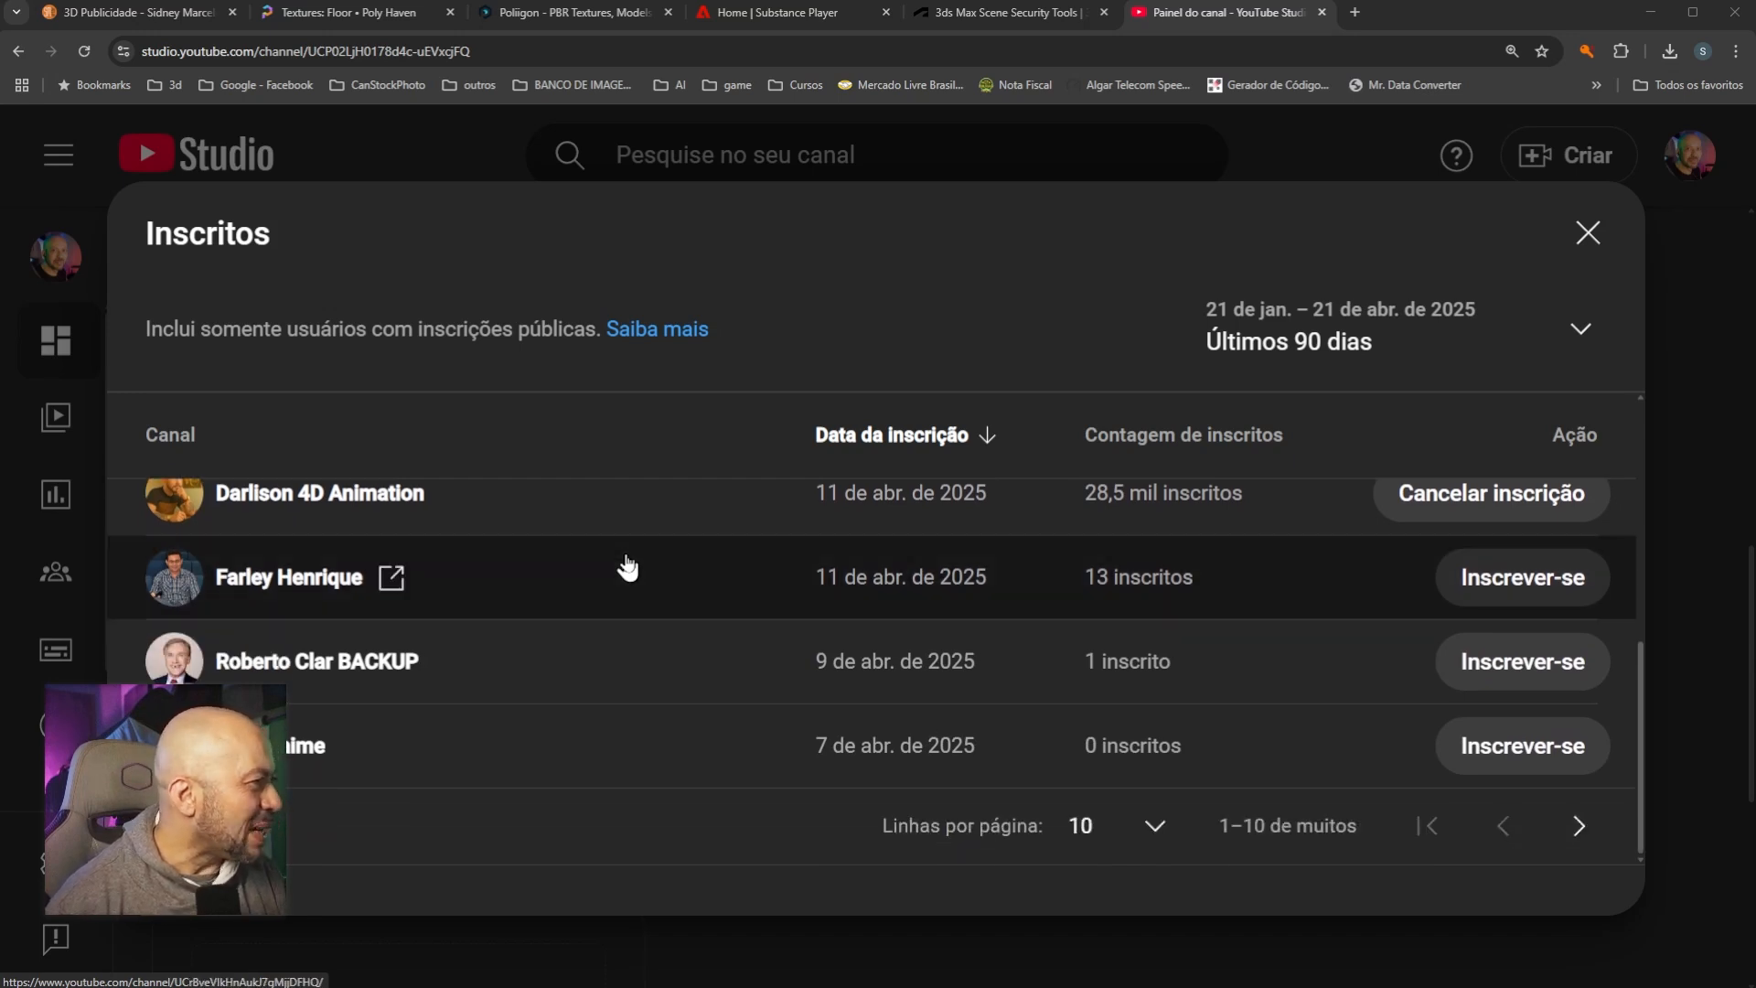
pyautogui.scroll(6, 627, 567)
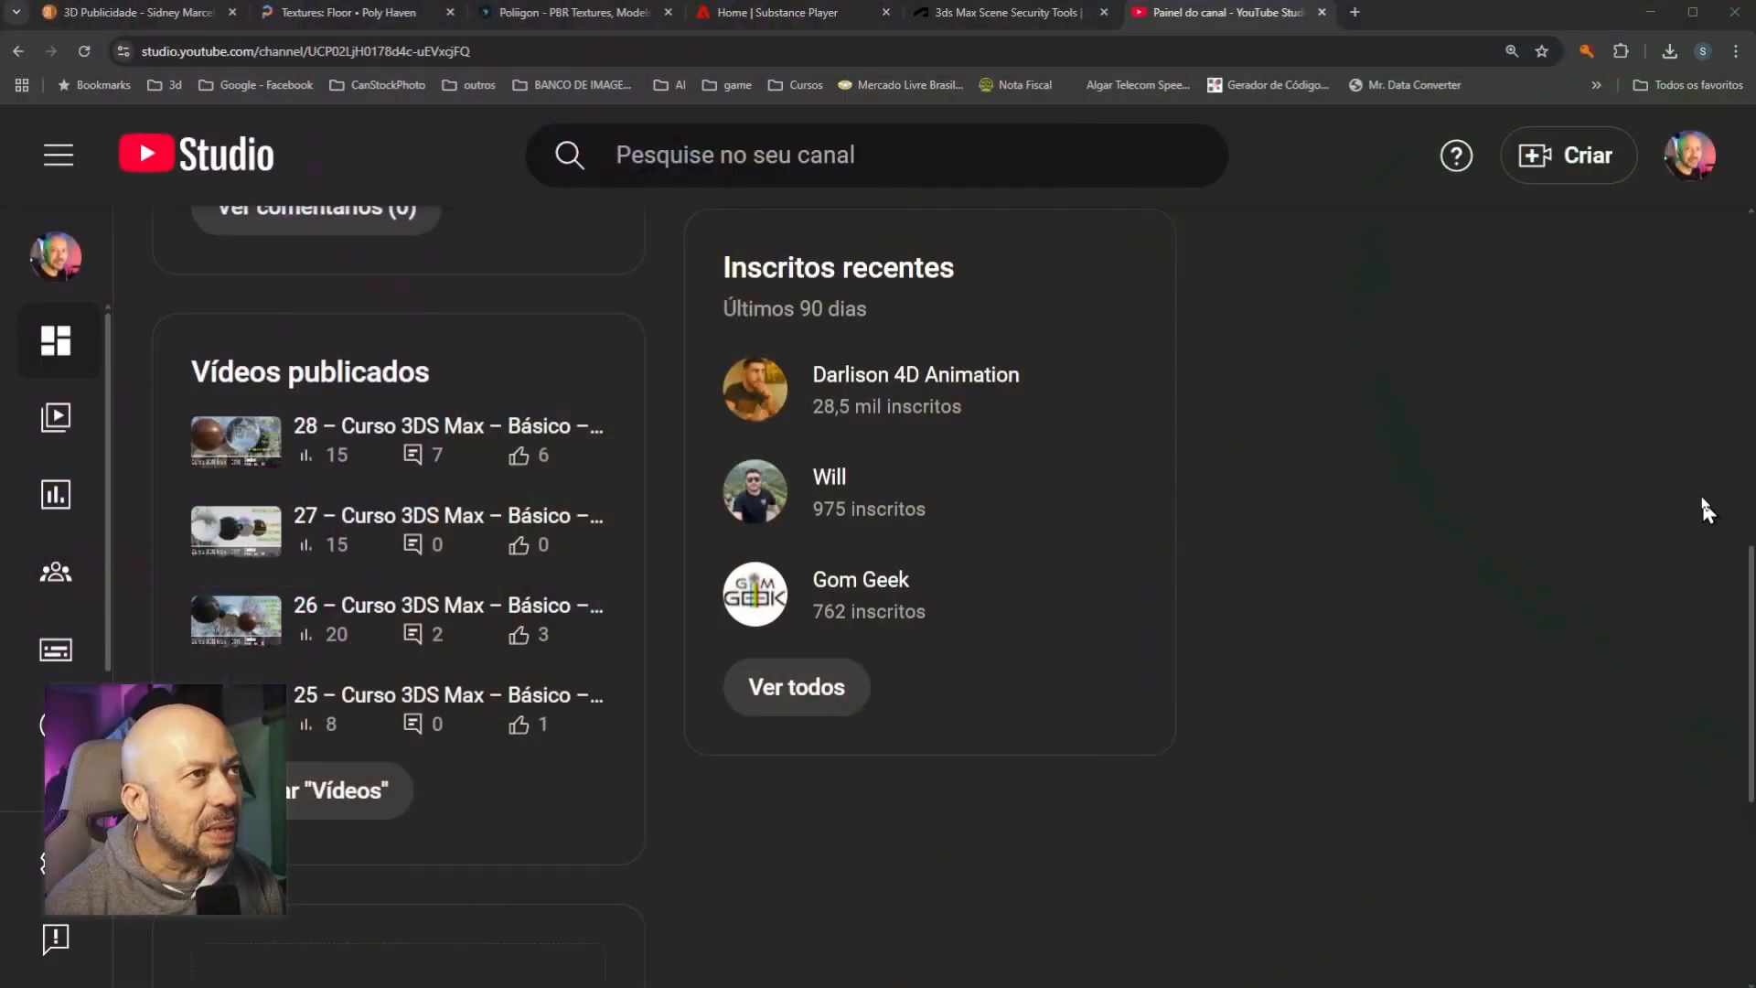
# Step: Open the channel's own page from the account options
pyautogui.click(1689, 156)
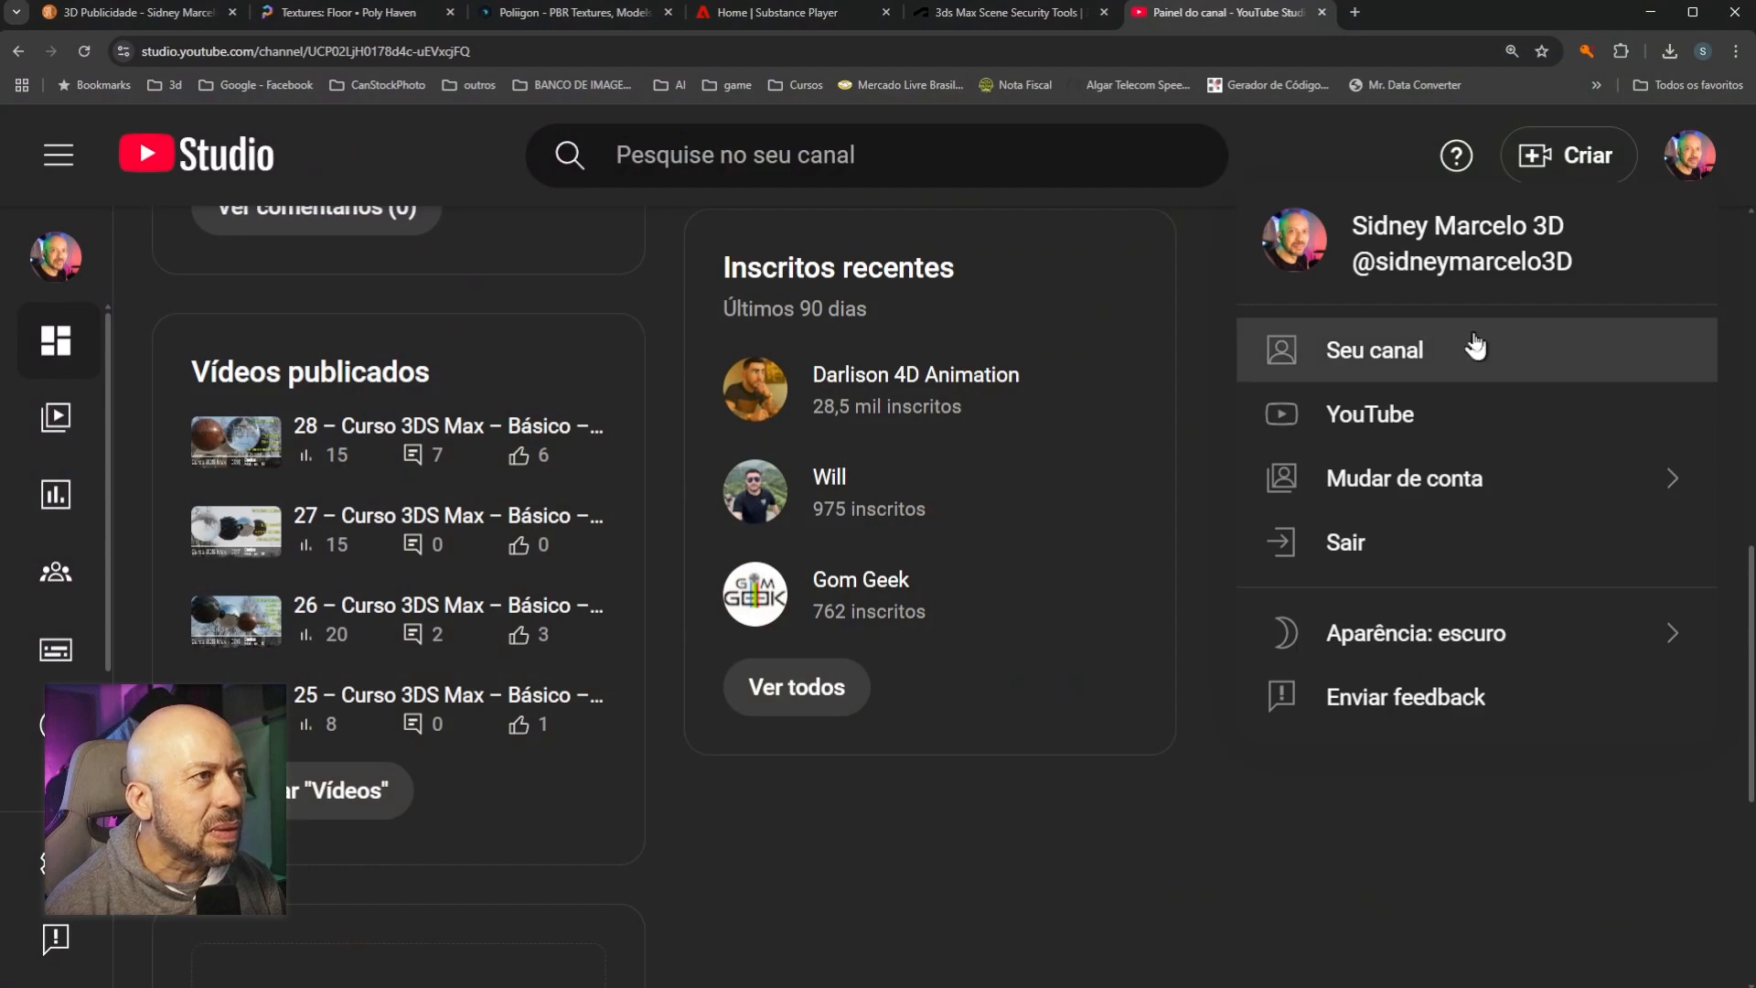
pyautogui.click(1393, 357)
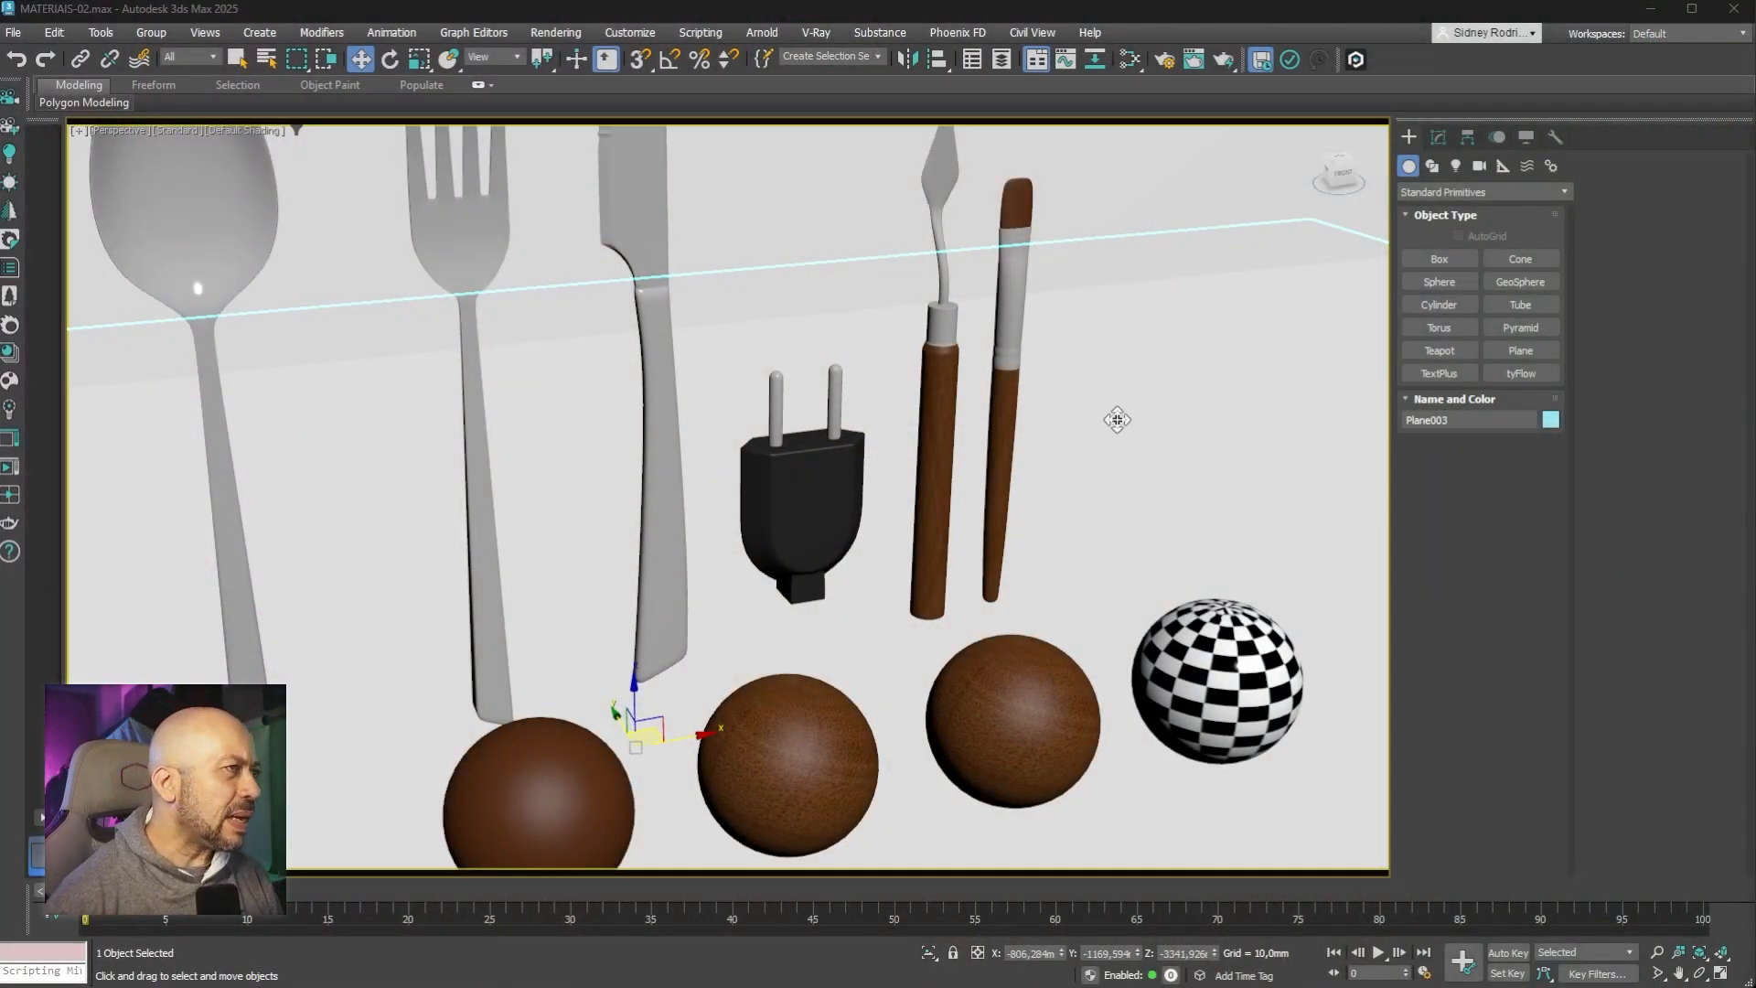
# Step: Switch to 3ds Max and examine the wood texture on the spatula handle and the paintbrush up close
pyautogui.scroll(-4, 1117, 420)
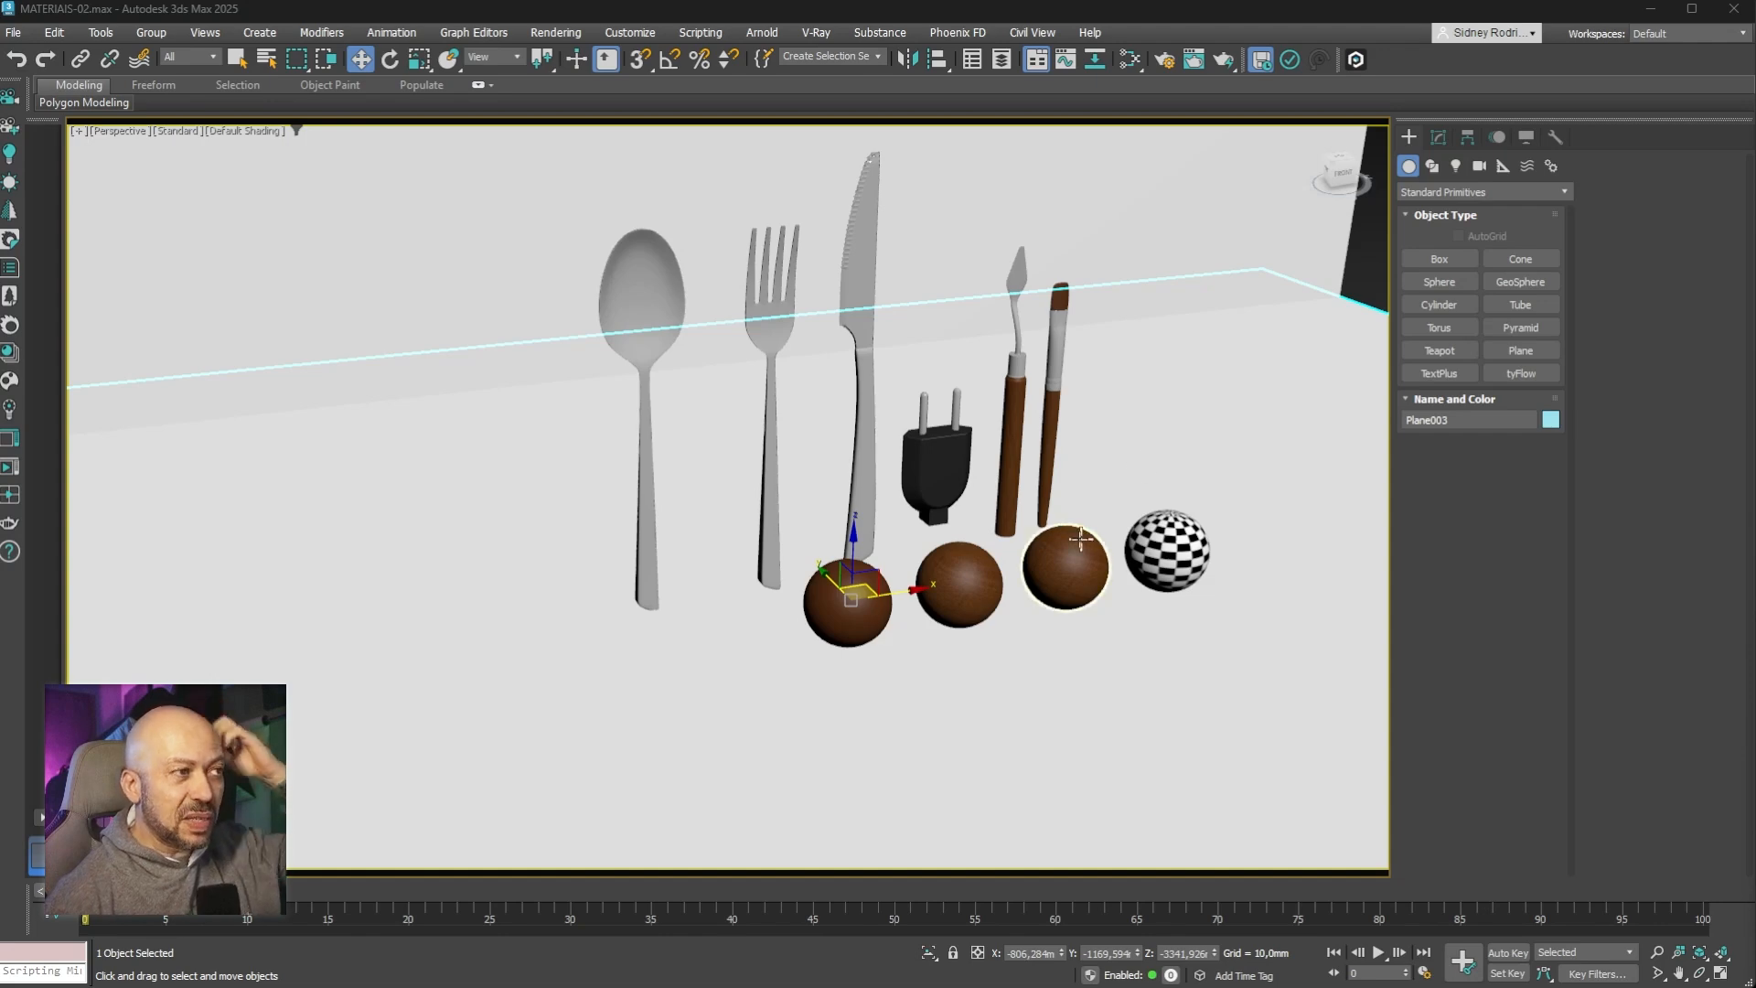
pyautogui.scroll(3, 1018, 456)
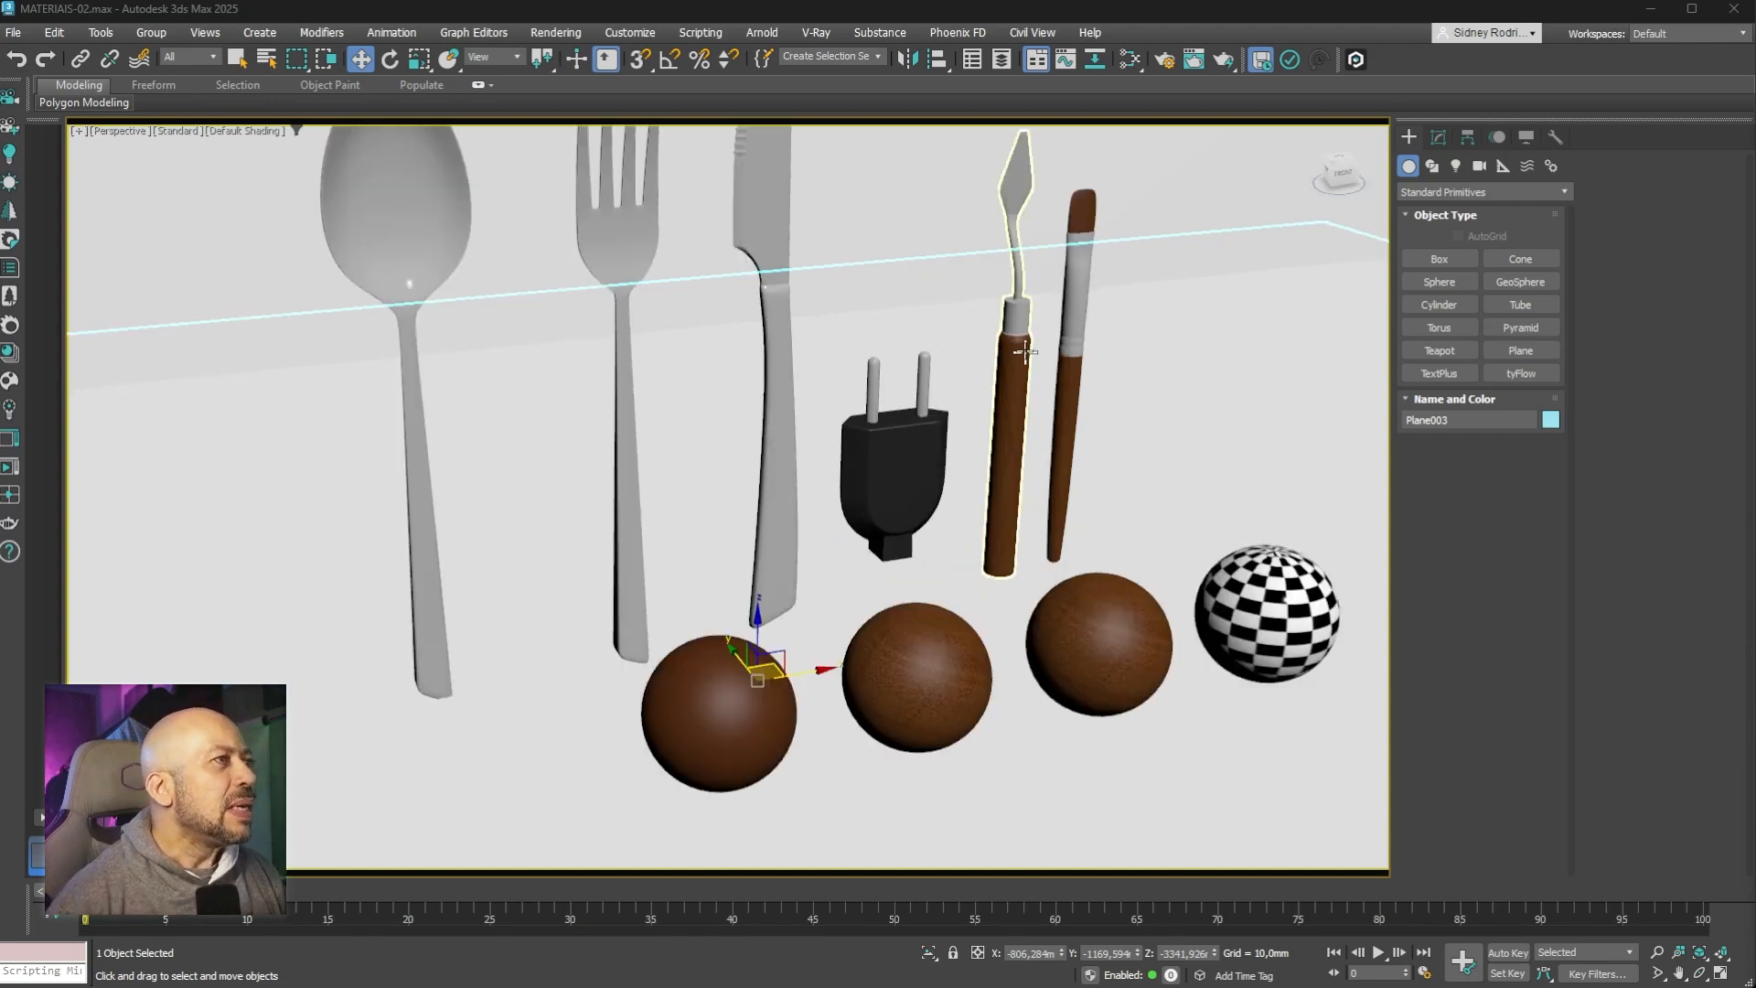
pyautogui.scroll(4, 1024, 350)
pyautogui.scroll(5, 1025, 350)
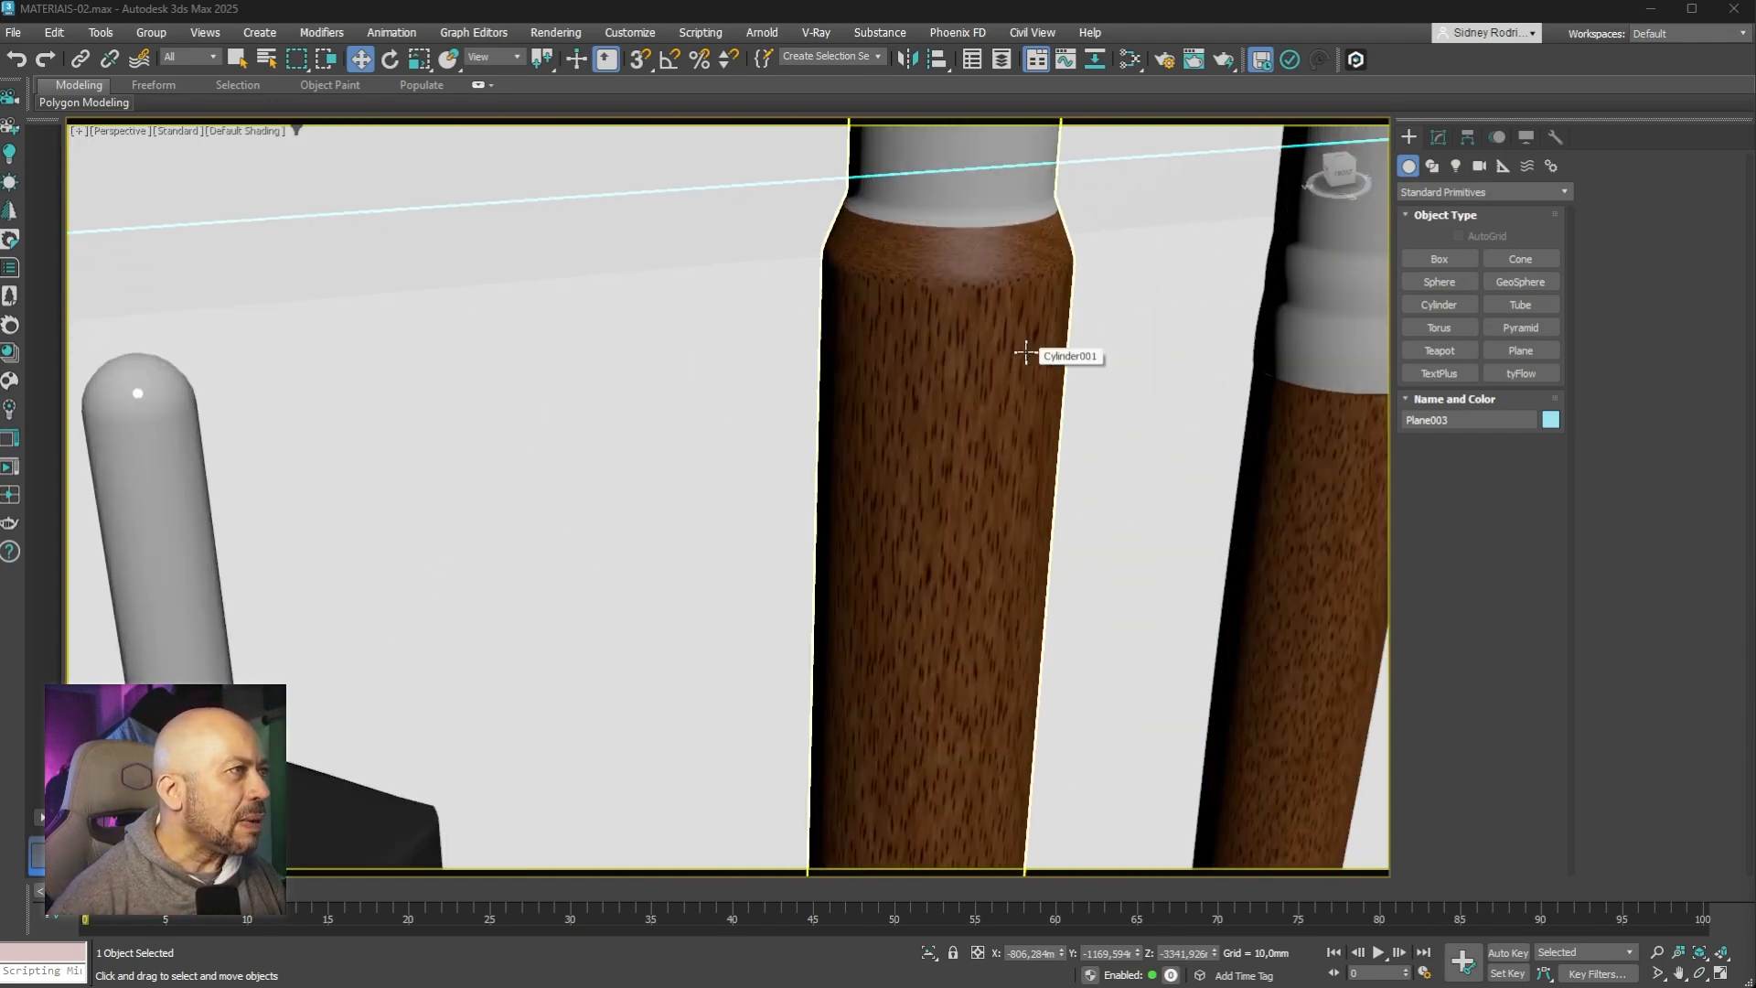
pyautogui.scroll(2, 1024, 350)
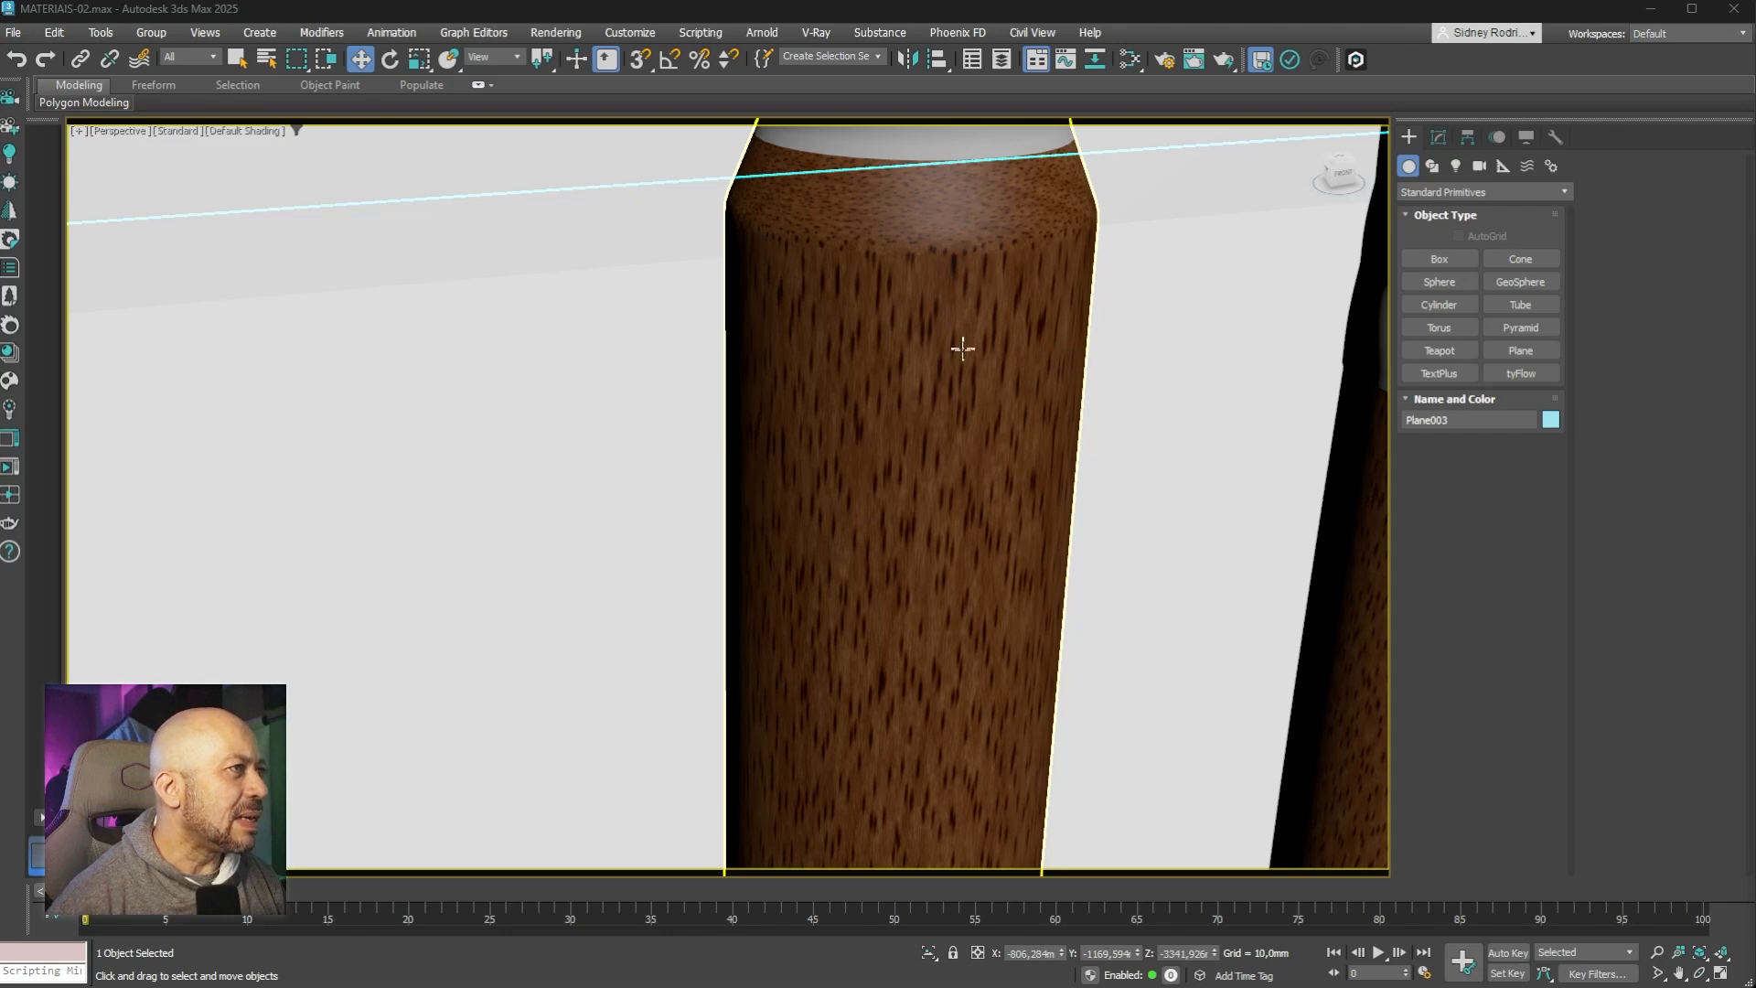
pyautogui.scroll(-6, 962, 348)
pyautogui.scroll(3, 1149, 521)
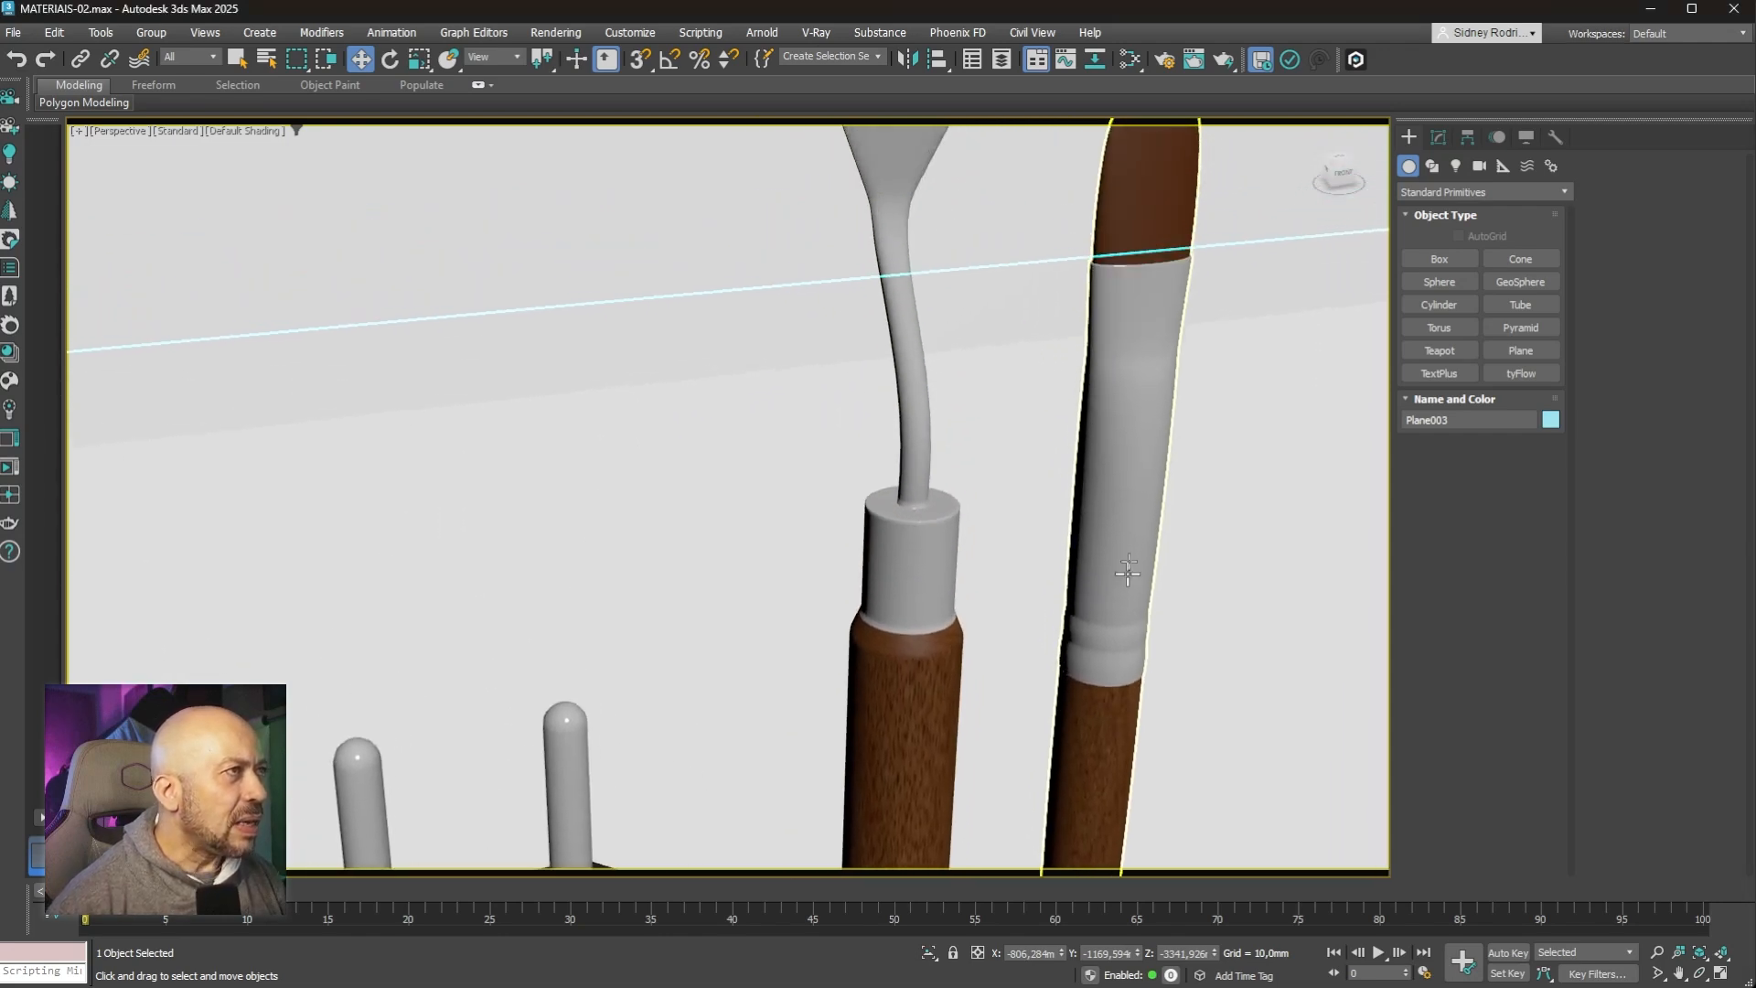
pyautogui.scroll(4, 1151, 229)
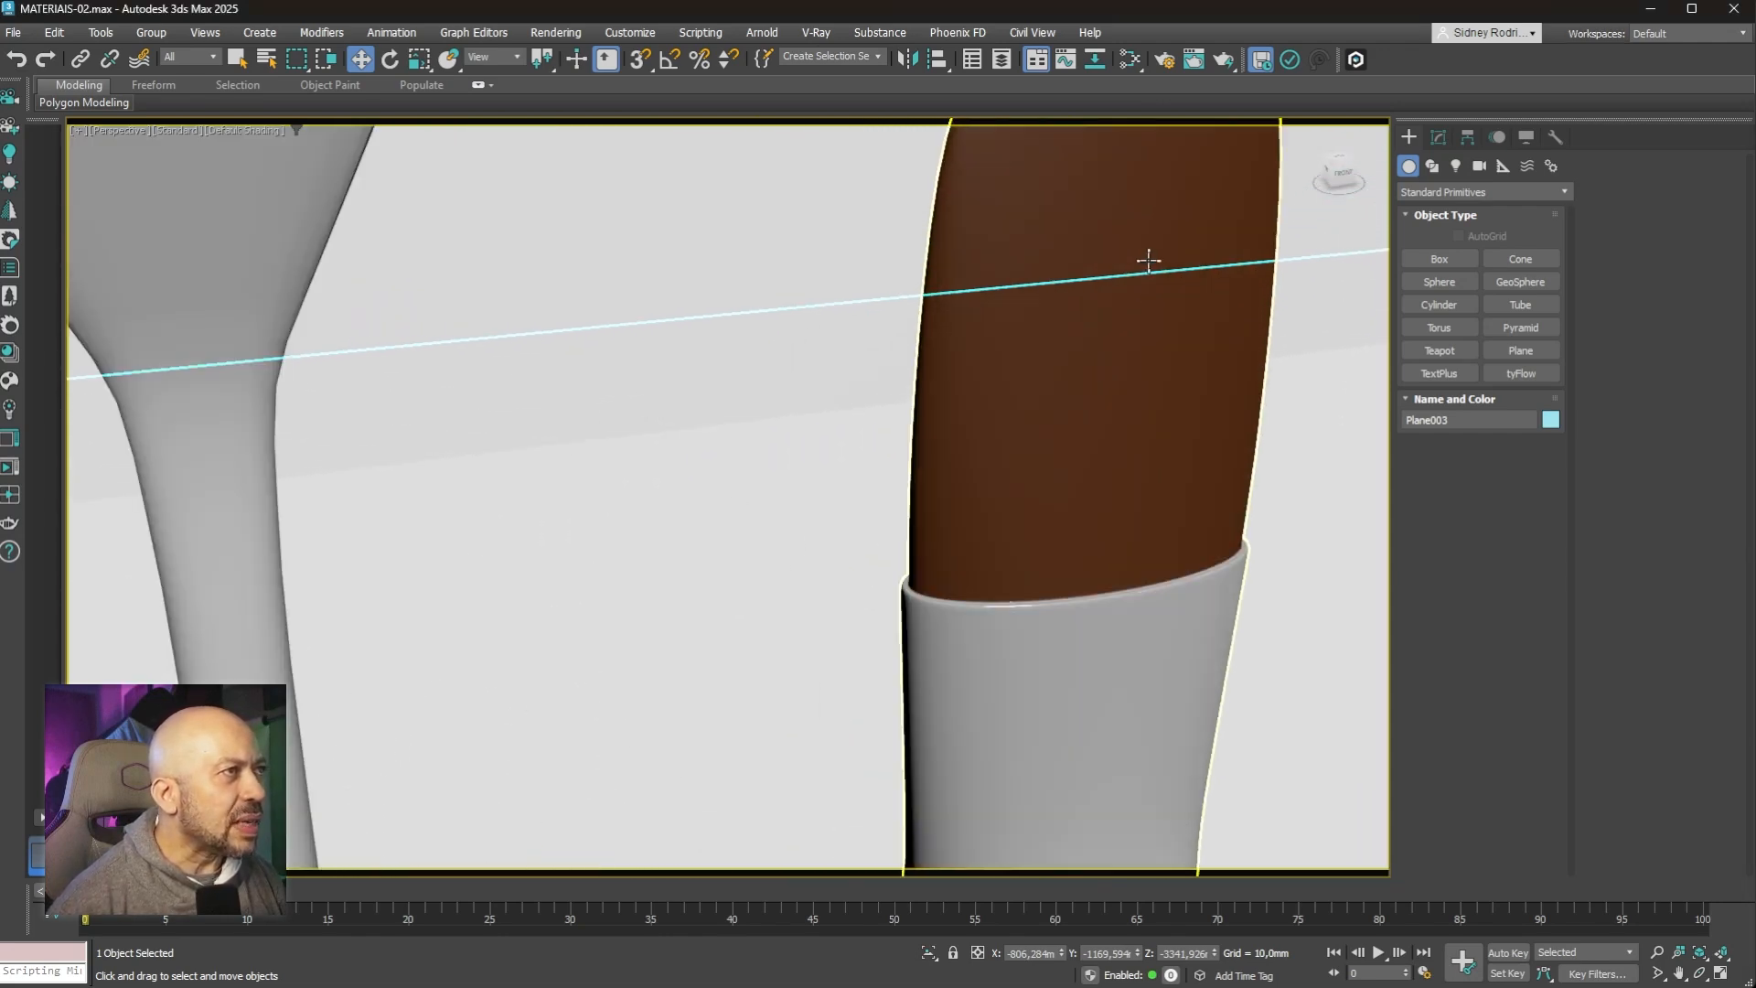
pyautogui.scroll(-4, 1149, 261)
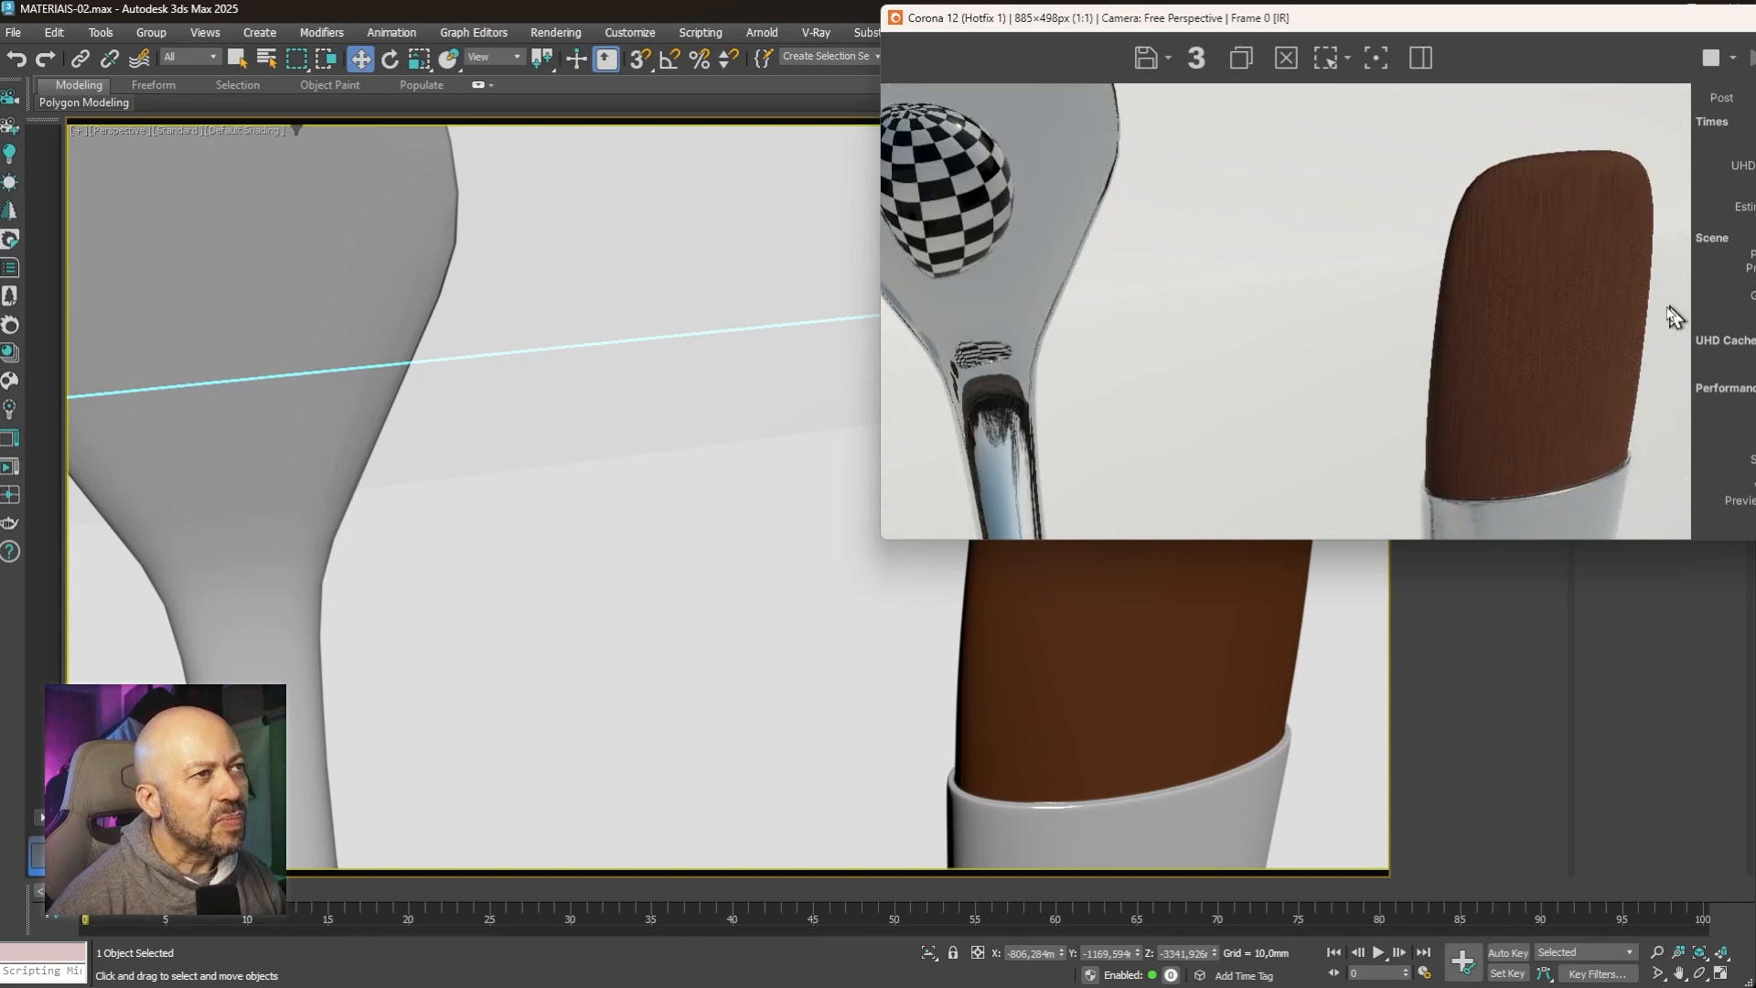
# Step: Examine the paintbrush tip and the spatula blade in the Corona interactive render, moving the render window as needed
pyautogui.scroll(3, 1134, 645)
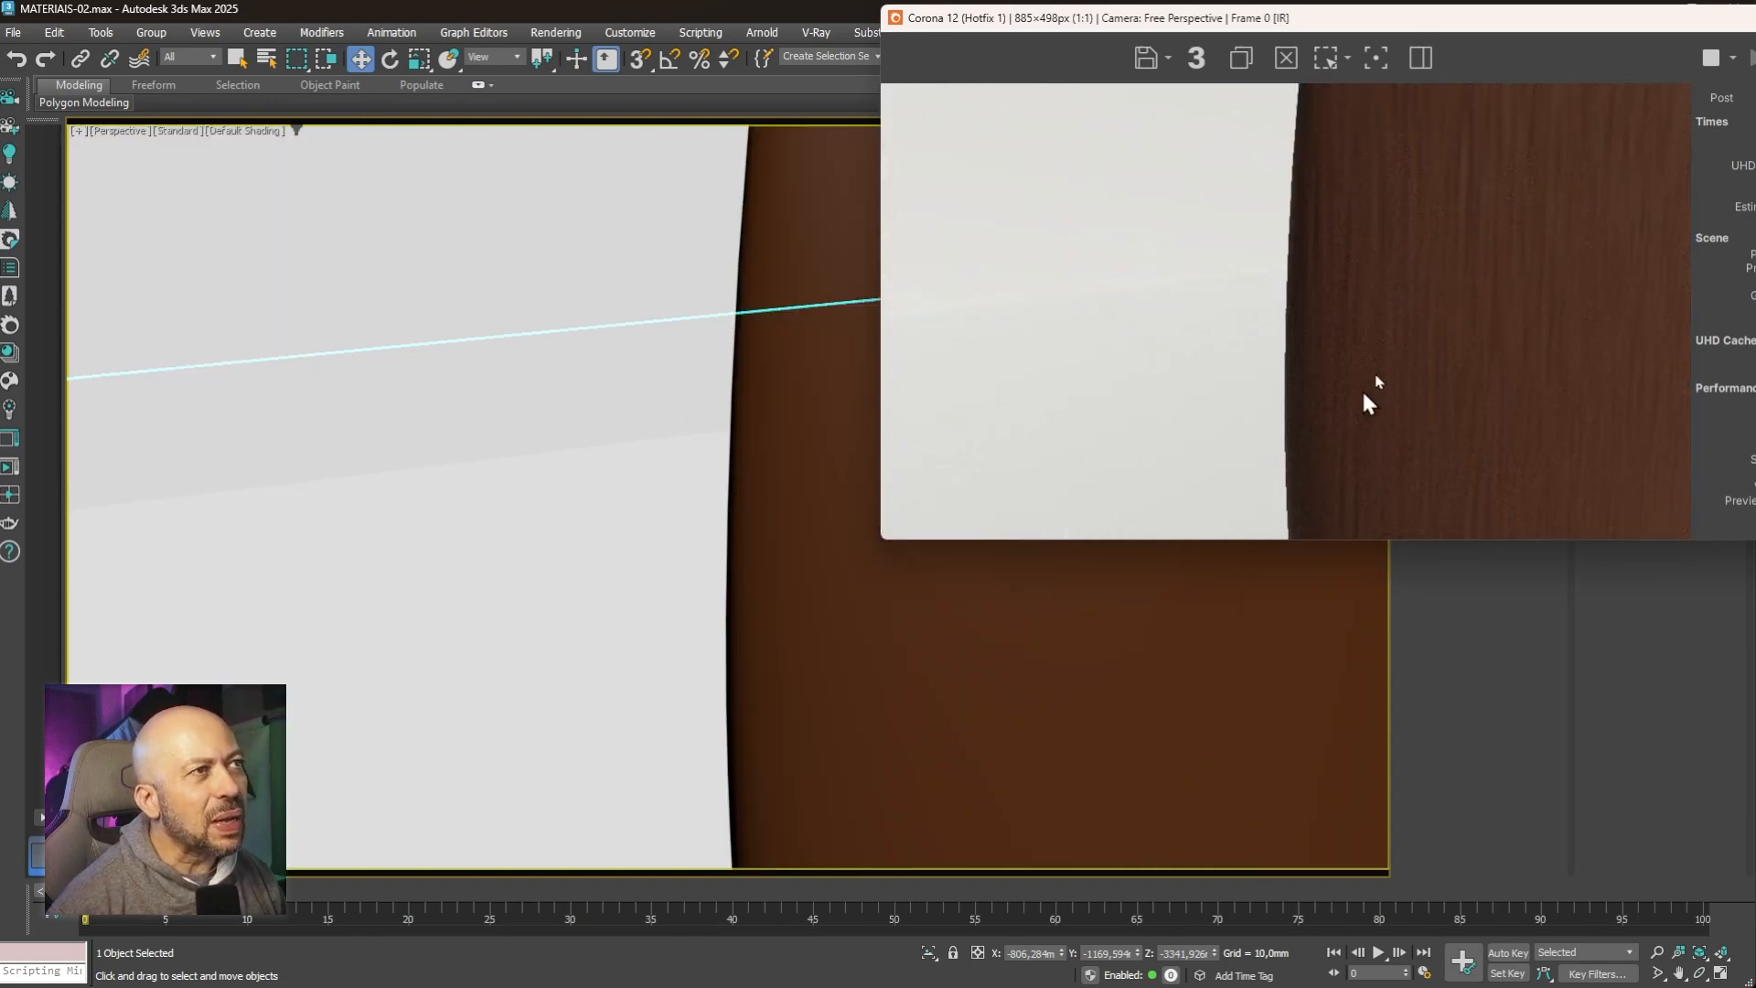
pyautogui.scroll(-4, 1116, 753)
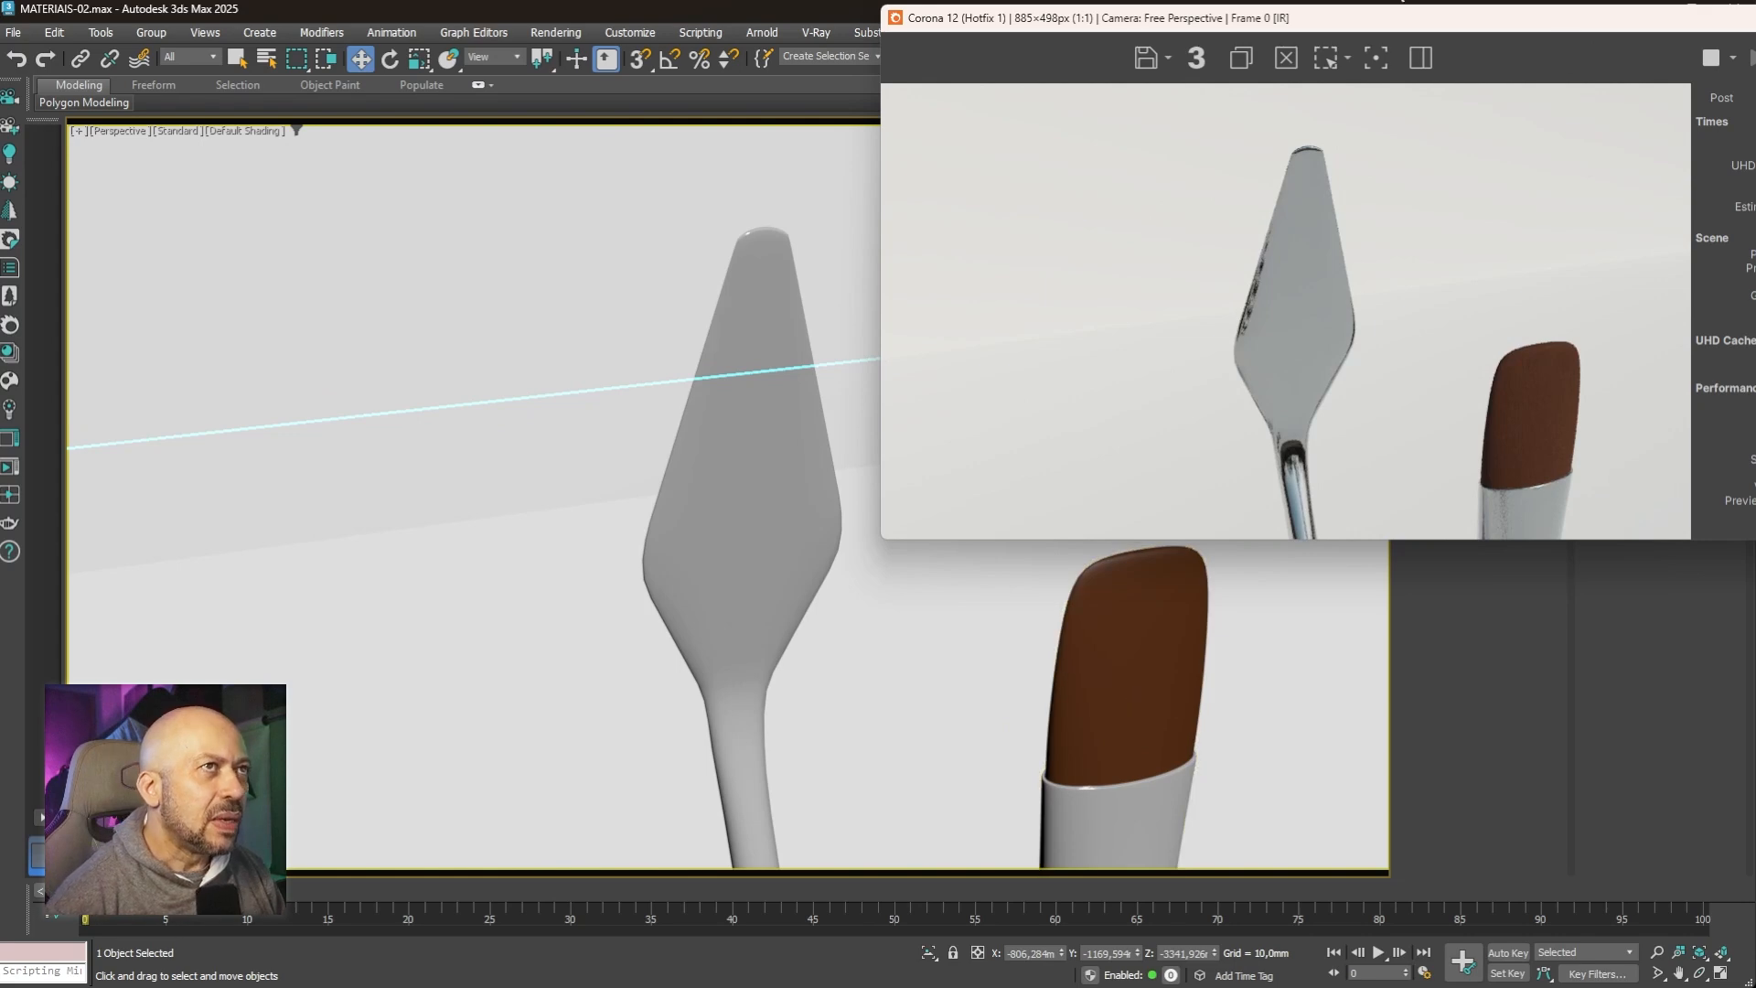
pyautogui.moveTo(1743, 19); pyautogui.dragTo(1705, 87)
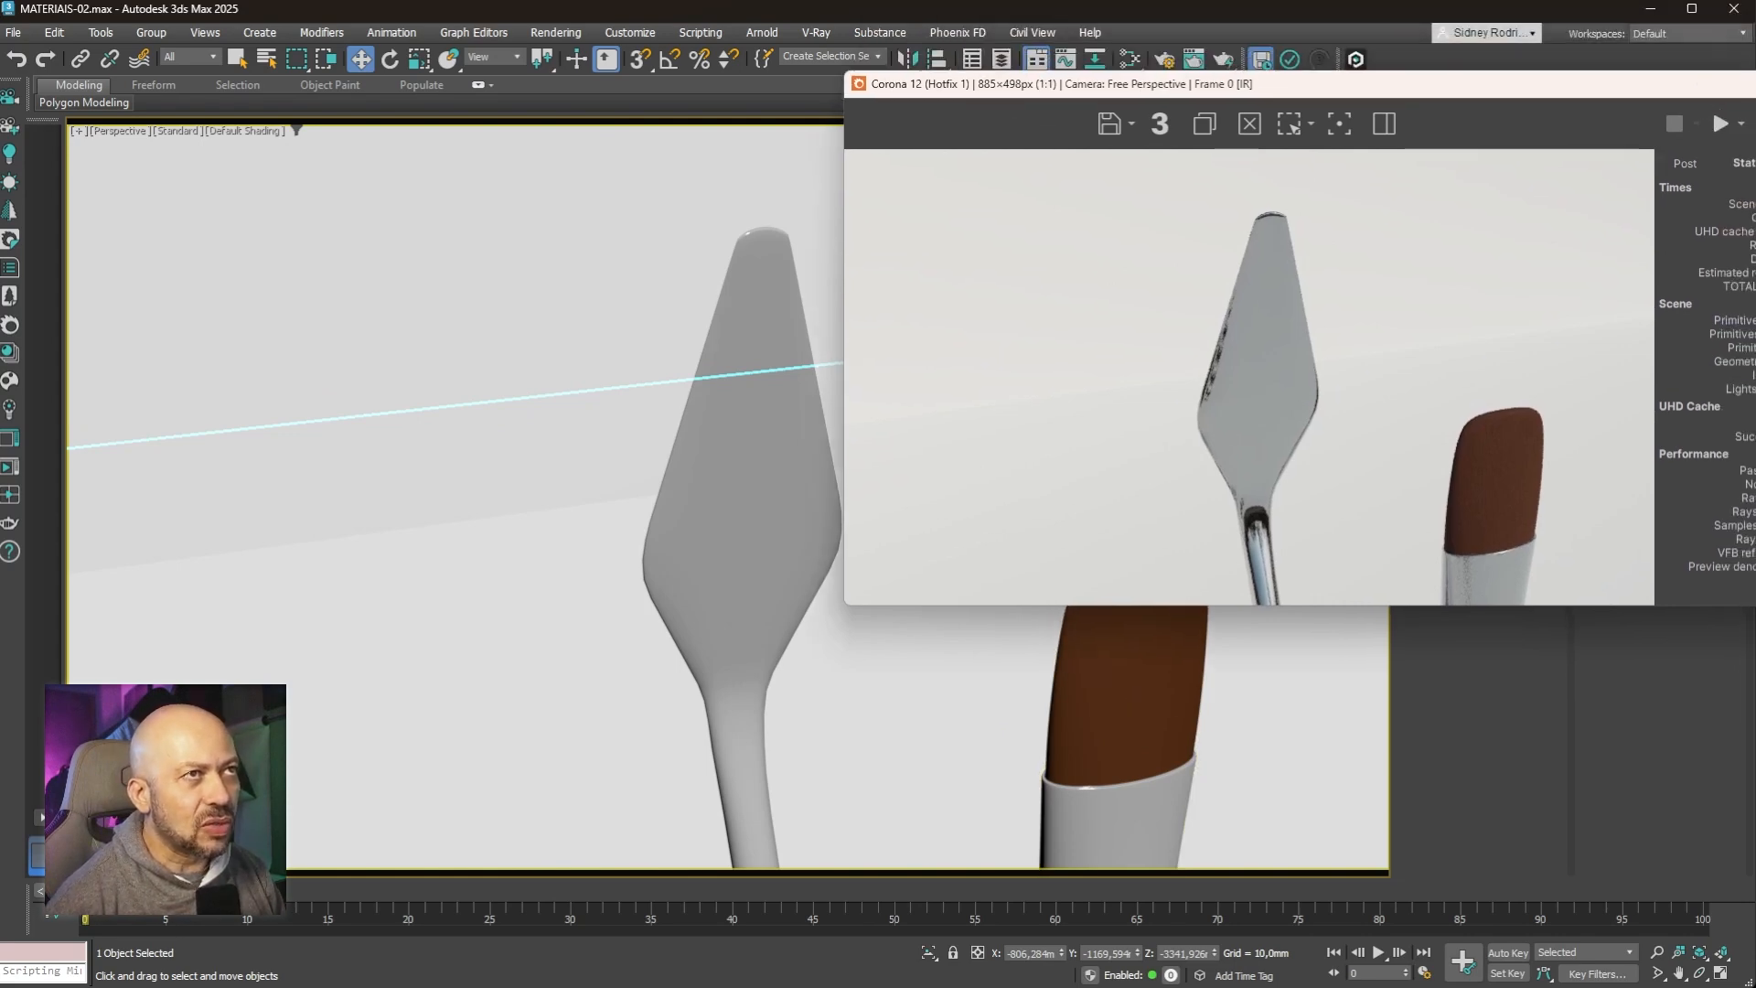
pyautogui.scroll(-2, 1143, 452)
pyautogui.scroll(2, 1143, 457)
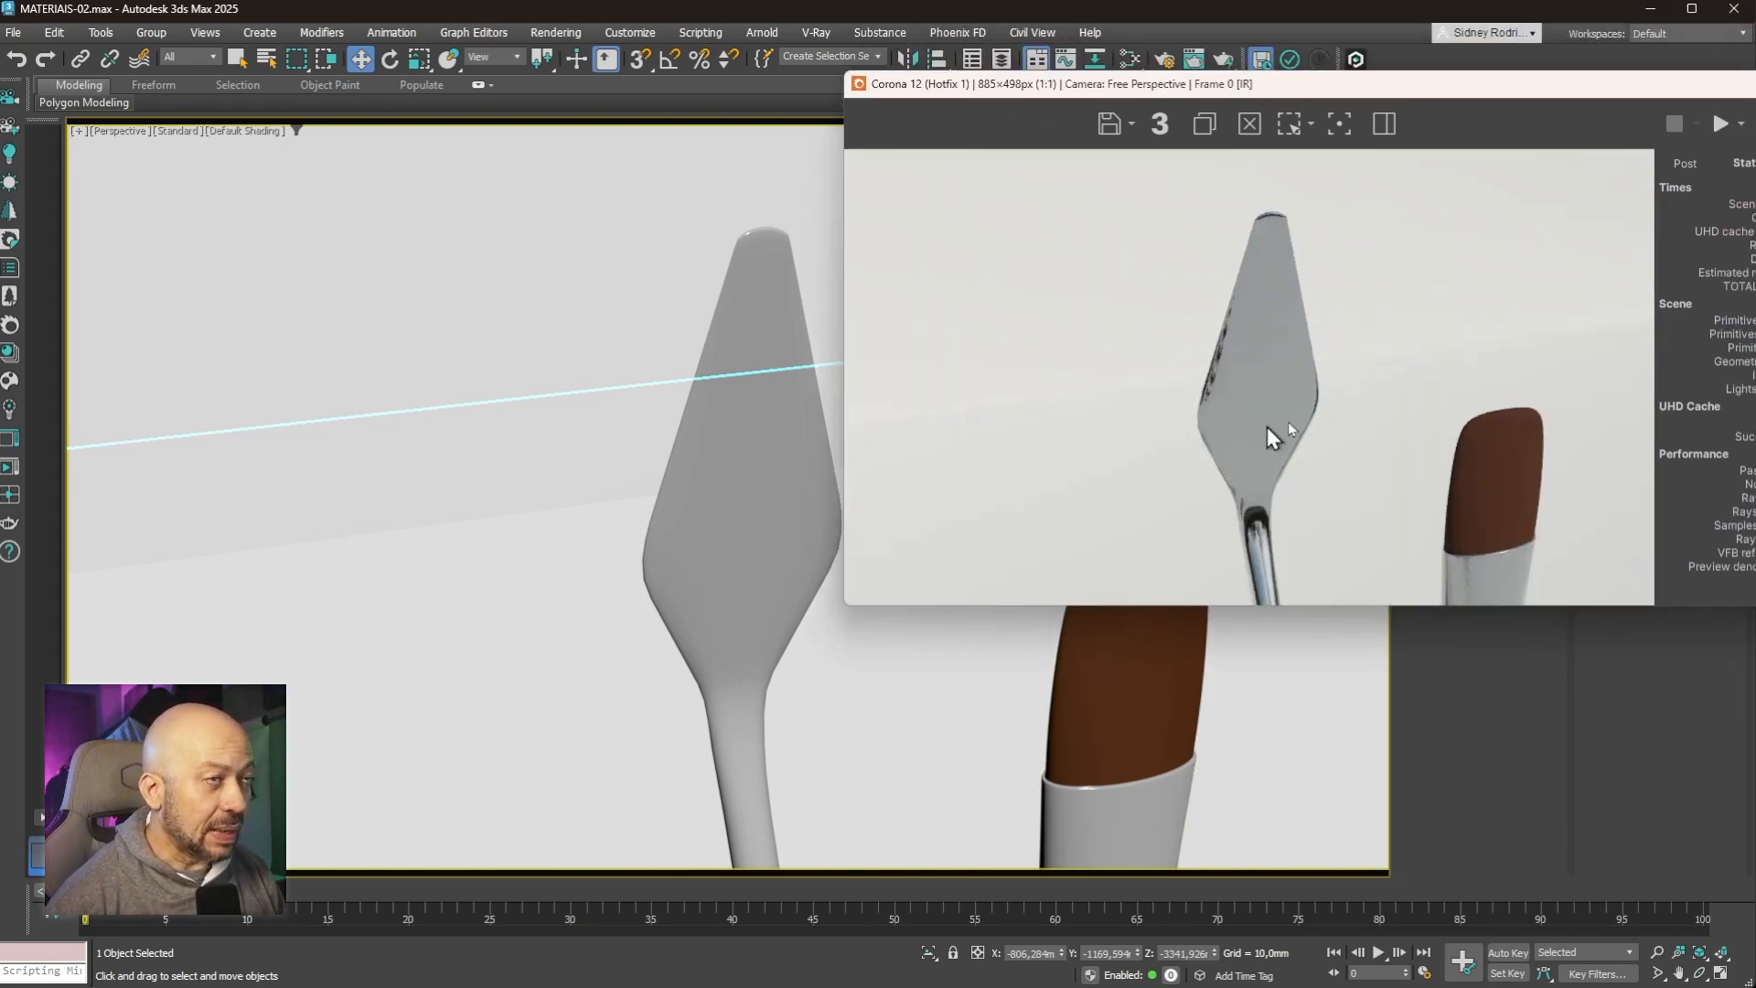
pyautogui.scroll(-4, 1152, 659)
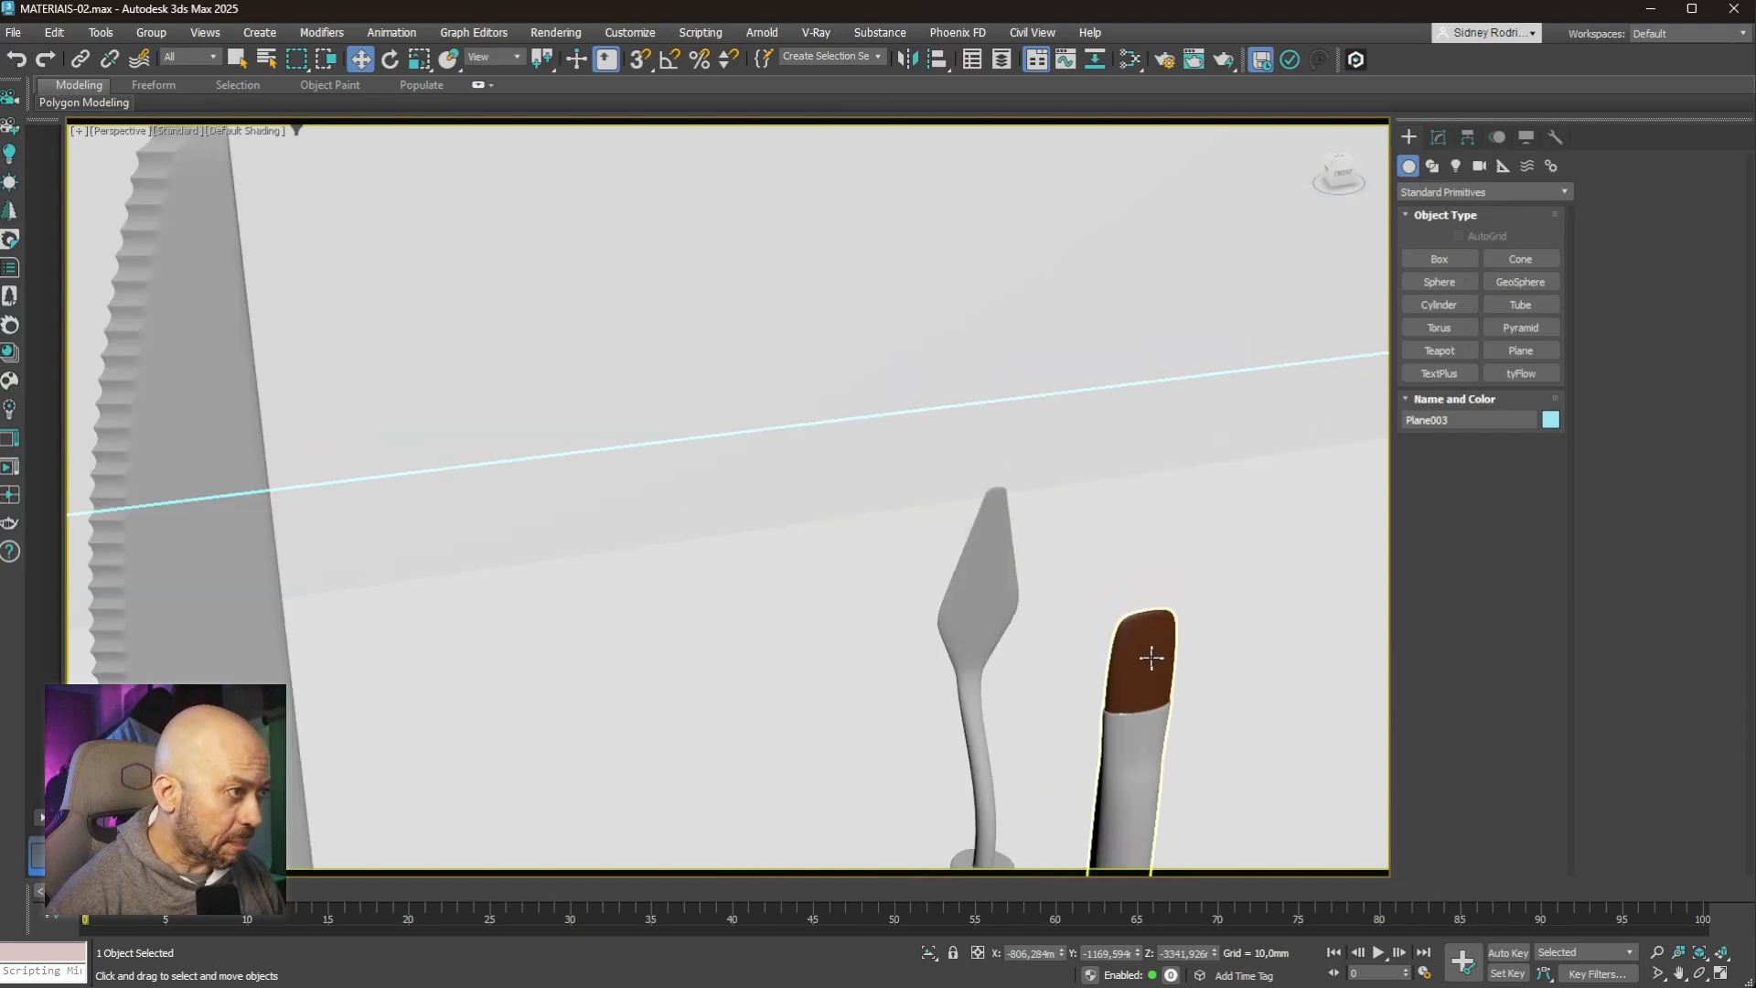
# Step: Frame the upper part of the spatula's wooden handle and start a Corona interactive render of it
pyautogui.moveTo(1138, 705); pyautogui.dragTo(1232, 366, button='middle')
pyautogui.moveTo(1116, 853); pyautogui.dragTo(1116, 698, button='middle')
pyautogui.scroll(4, 1107, 595)
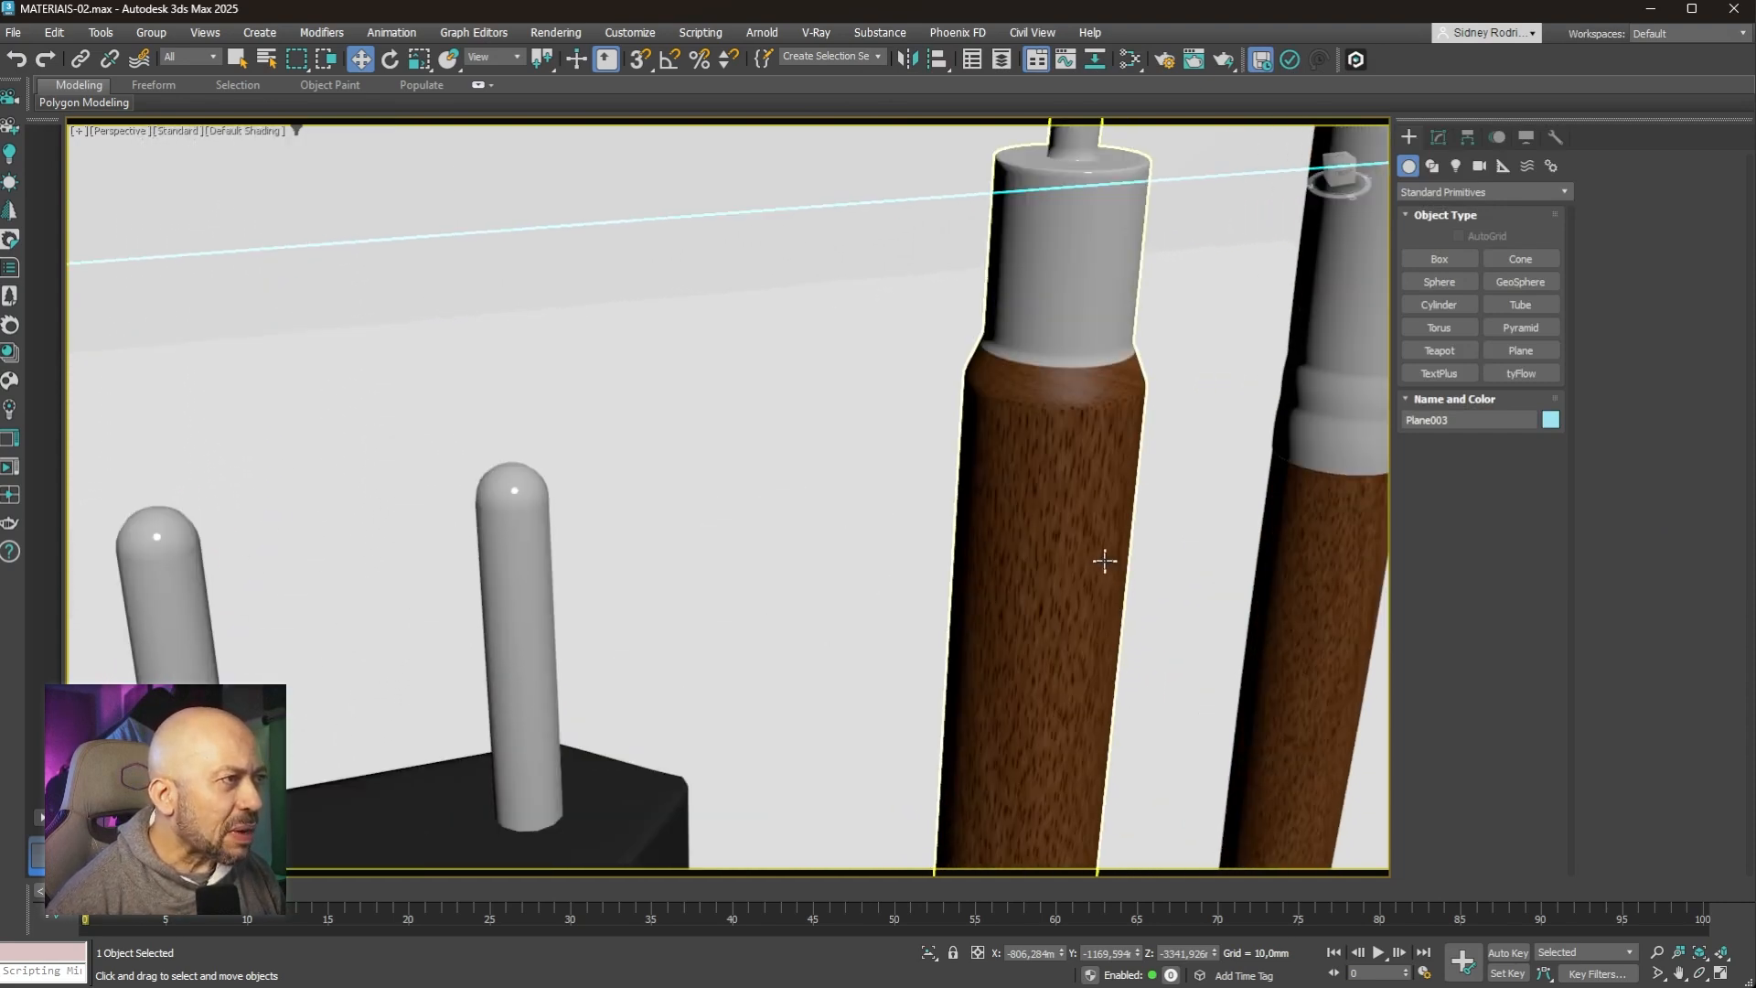
pyautogui.scroll(-3, 1086, 571)
pyautogui.scroll(5, 1058, 576)
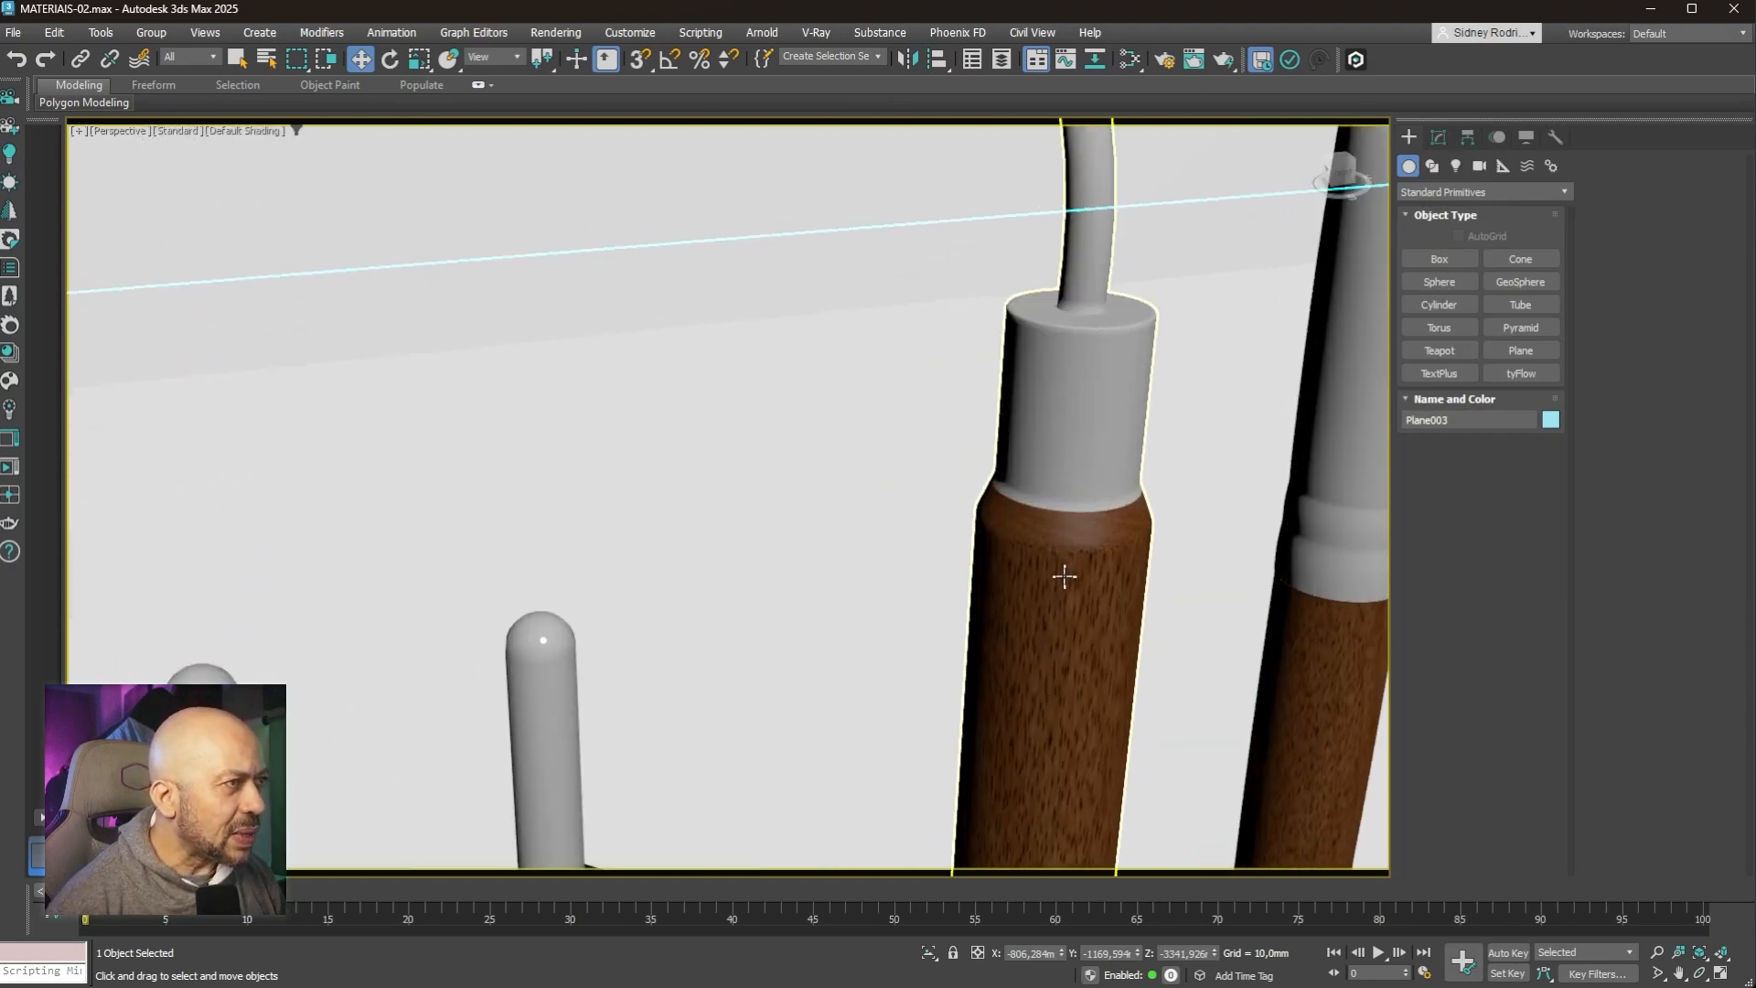
pyautogui.moveTo(1051, 608); pyautogui.dragTo(1128, 639, button='middle')
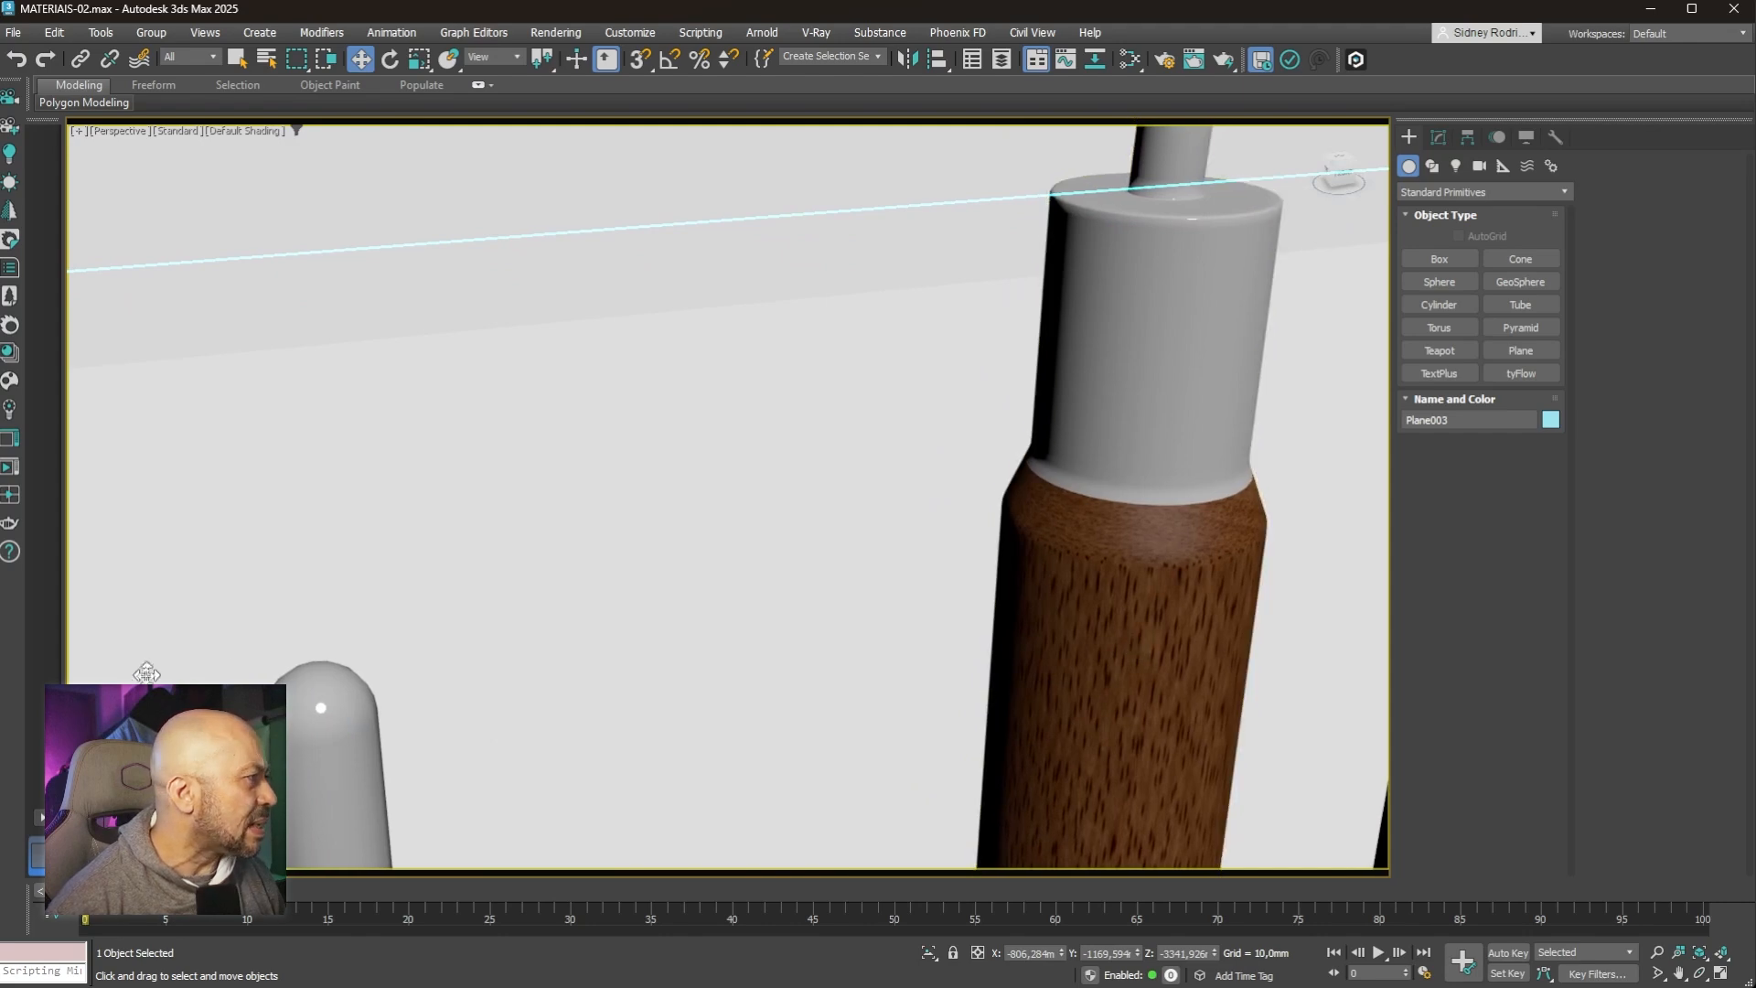
pyautogui.click(7, 468)
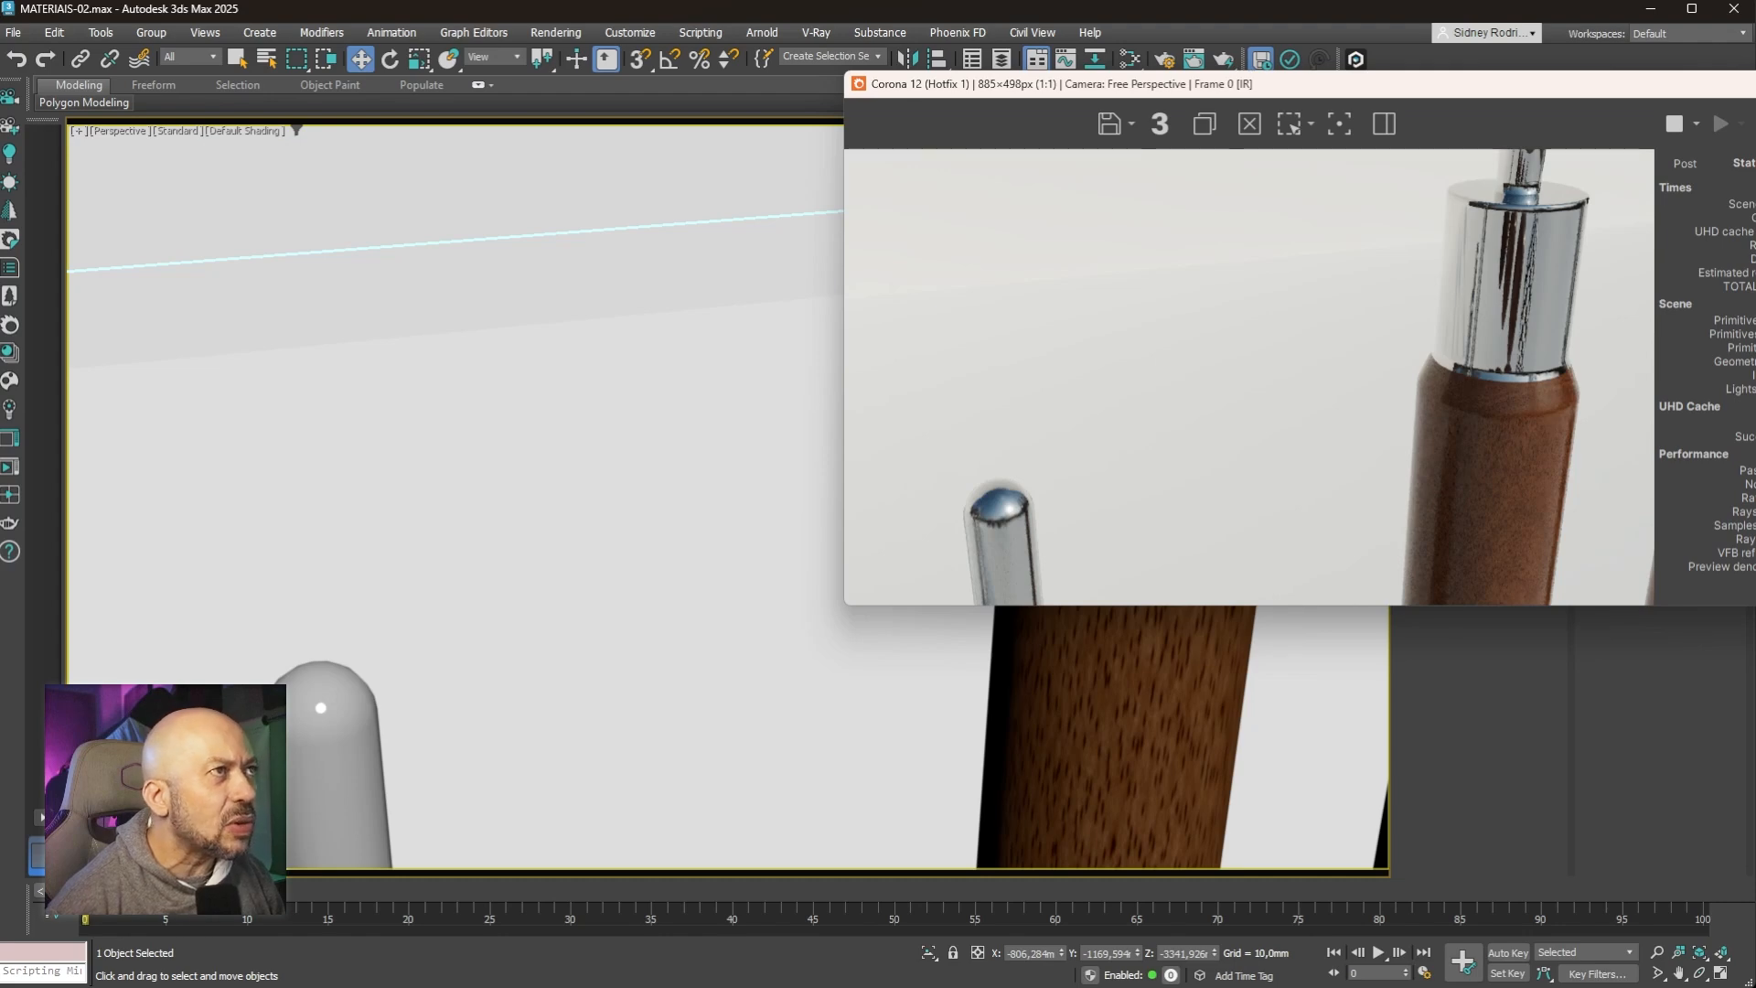
# Step: Inspect the spatula handle's wood grain and the neighbouring tools in the interactive render, and close the render window
pyautogui.moveTo(850, 782); pyautogui.dragTo(698, 749, button='middle')
pyautogui.scroll(1, 641, 517)
pyautogui.scroll(1, 641, 516)
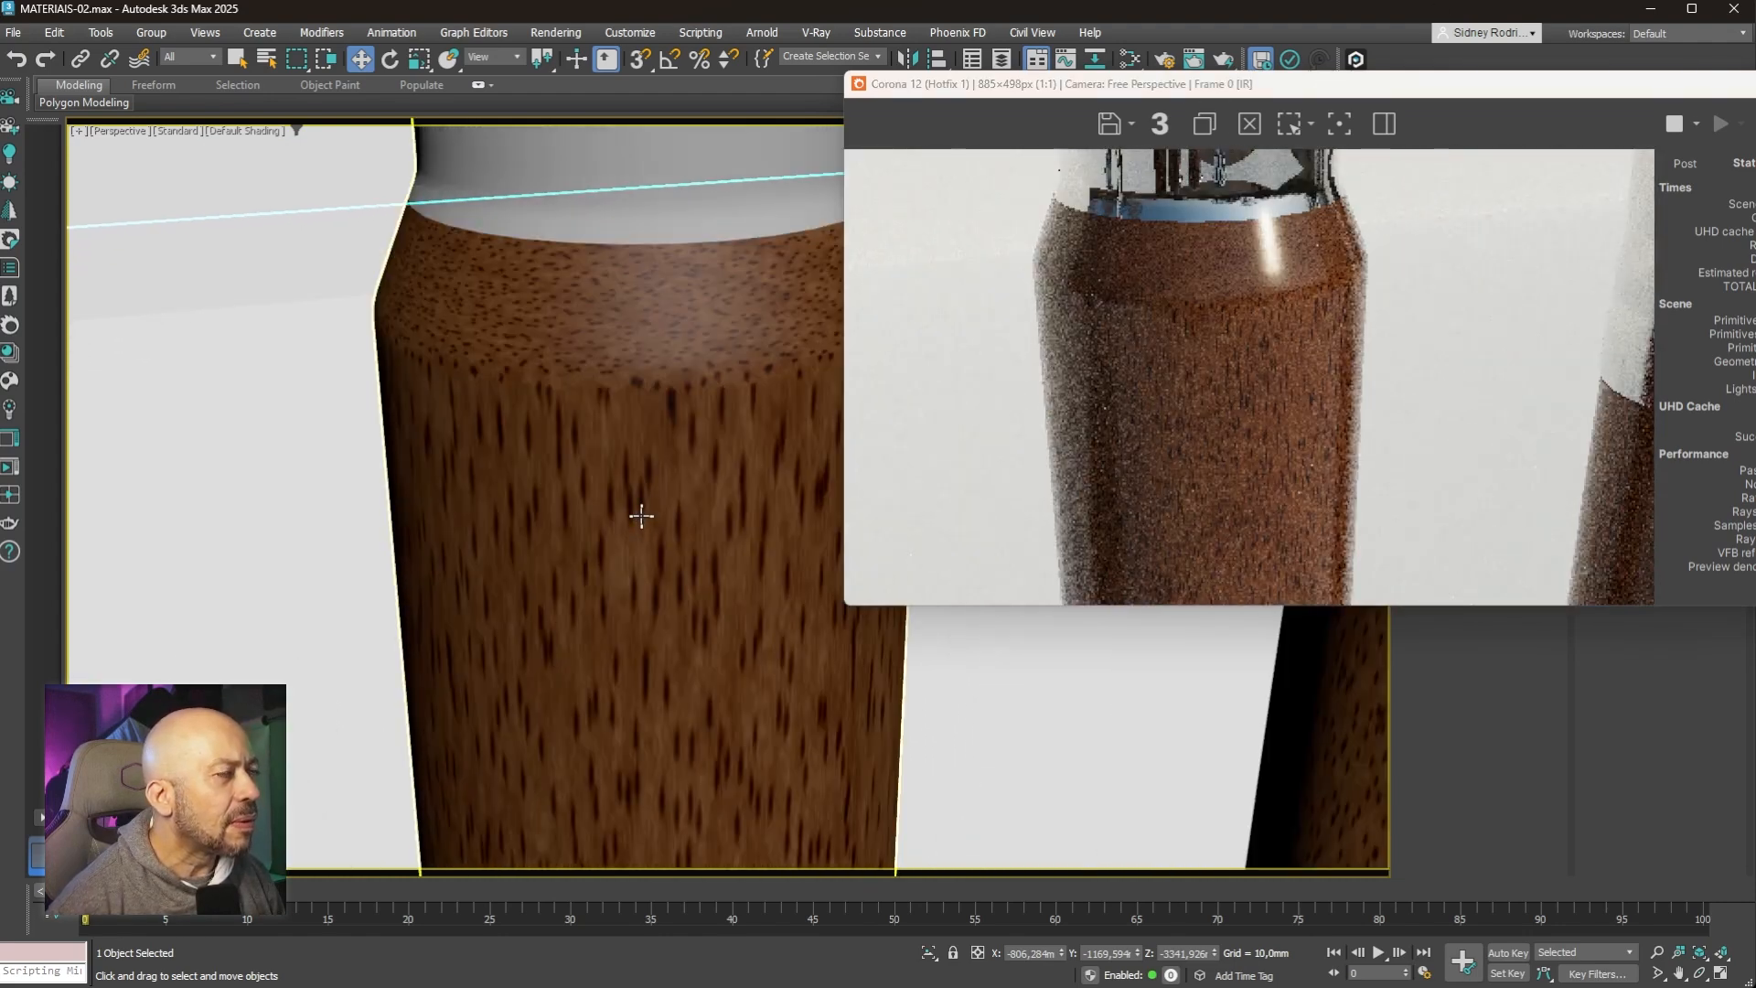
pyautogui.scroll(1, 671, 466)
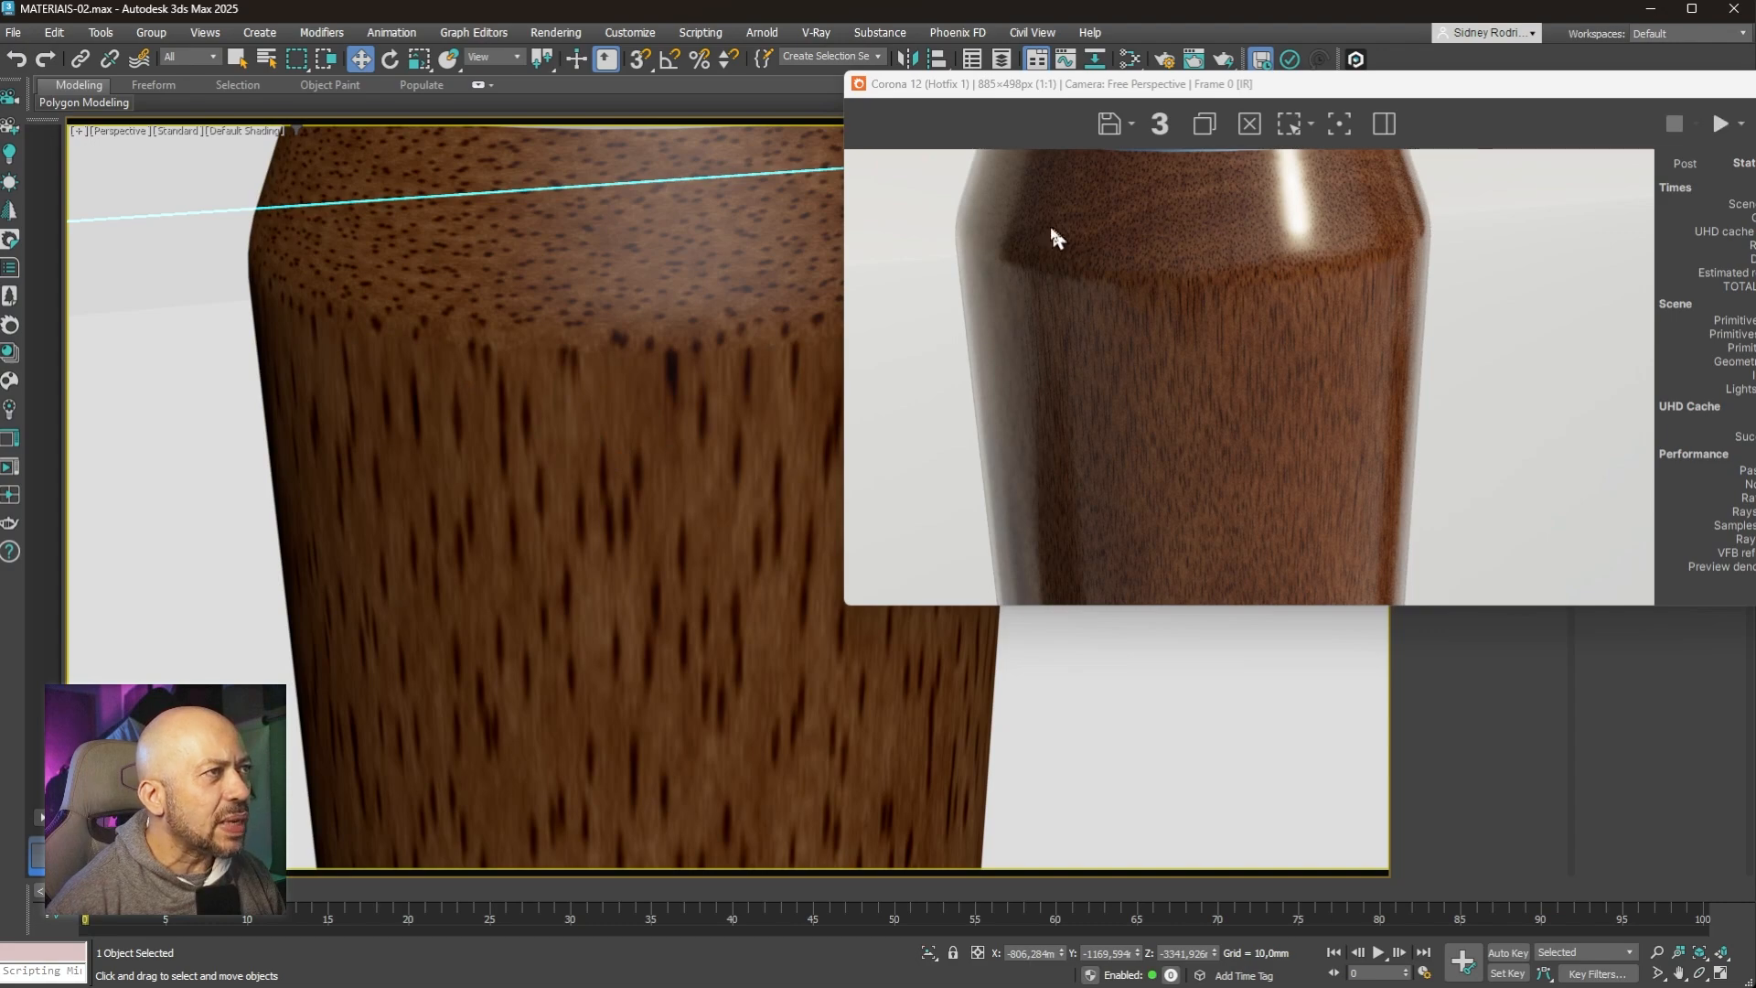
pyautogui.scroll(-10, 537, 458)
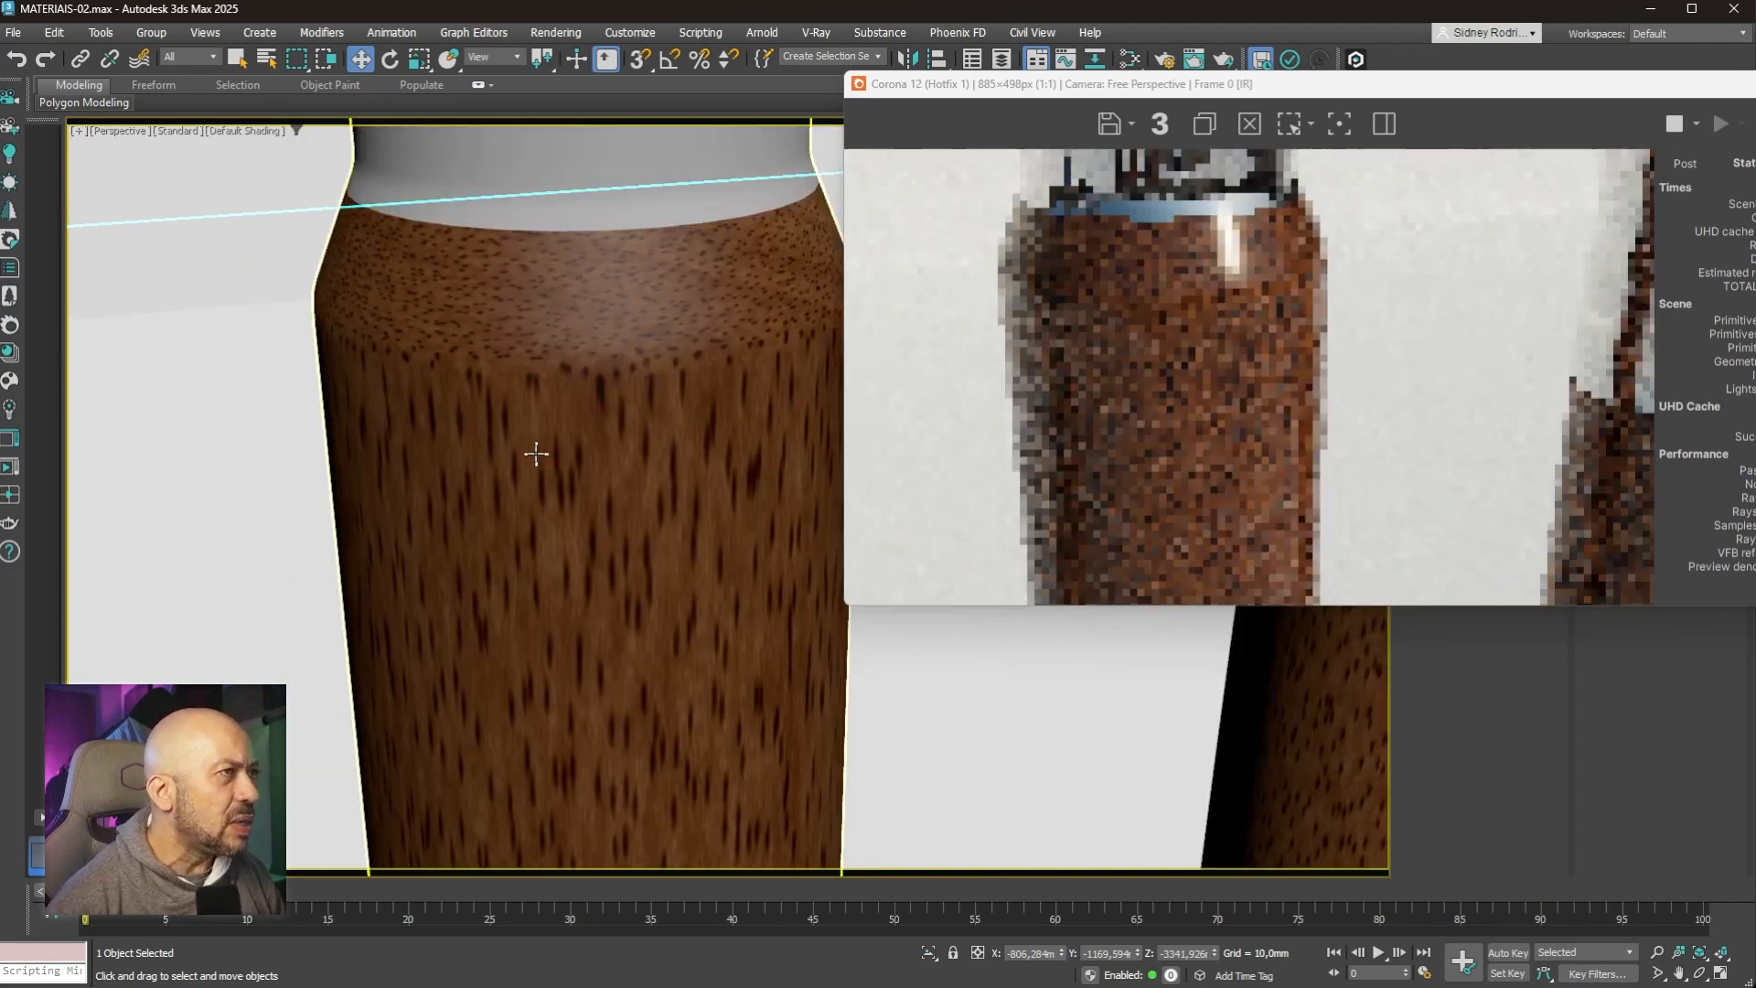
pyautogui.moveTo(615, 547); pyautogui.dragTo(708, 451, button='middle')
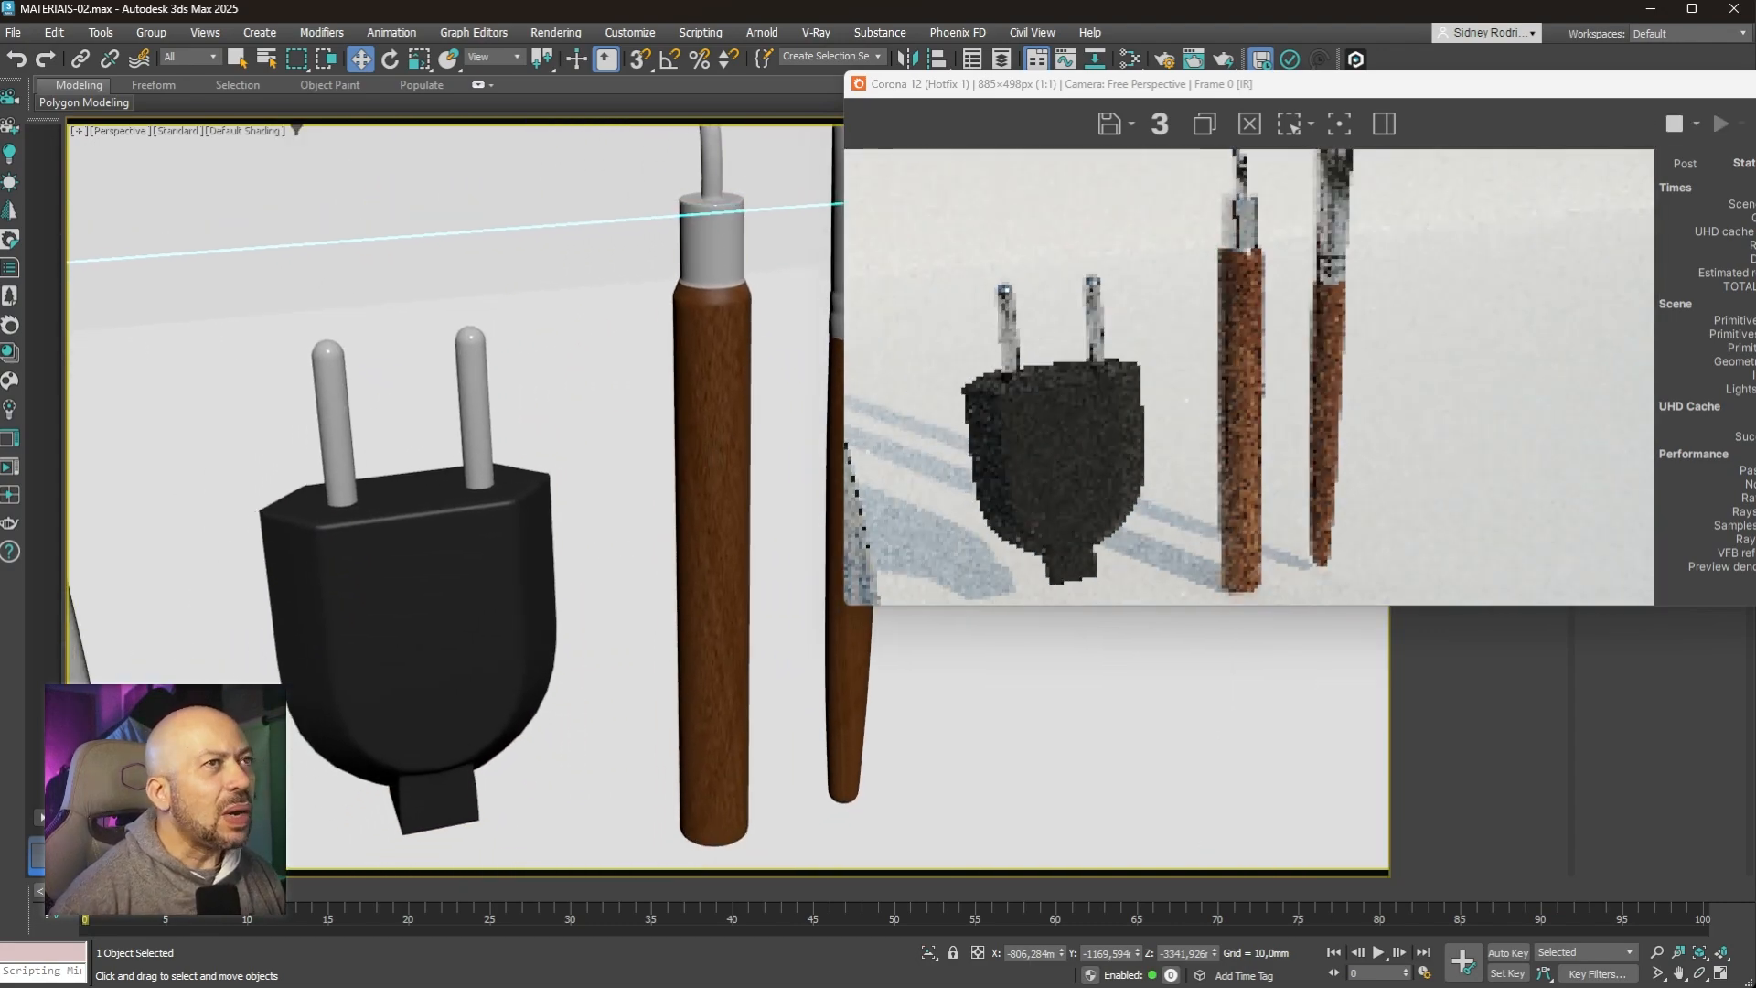
pyautogui.click(1754, 84)
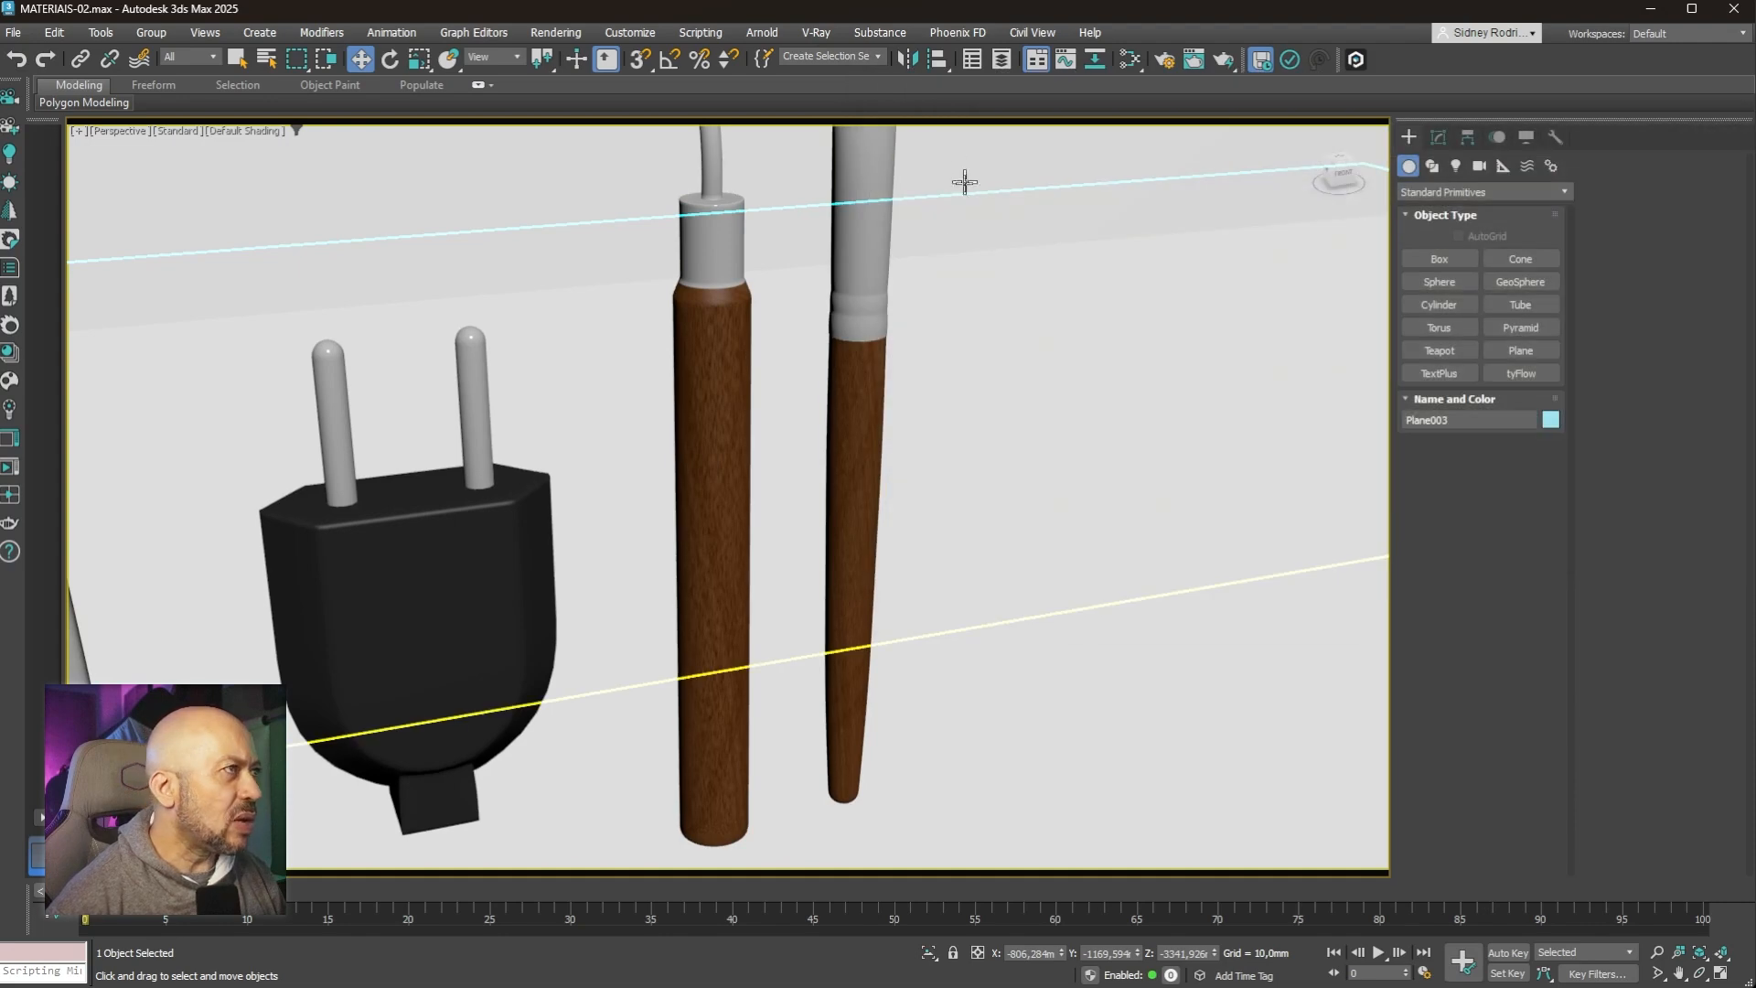
# Step: Open the Slate Material Editor and assign the checker material to the spatula handle and the paintbrush
pyautogui.moveTo(918, 304); pyautogui.dragTo(1012, 274, button='middle')
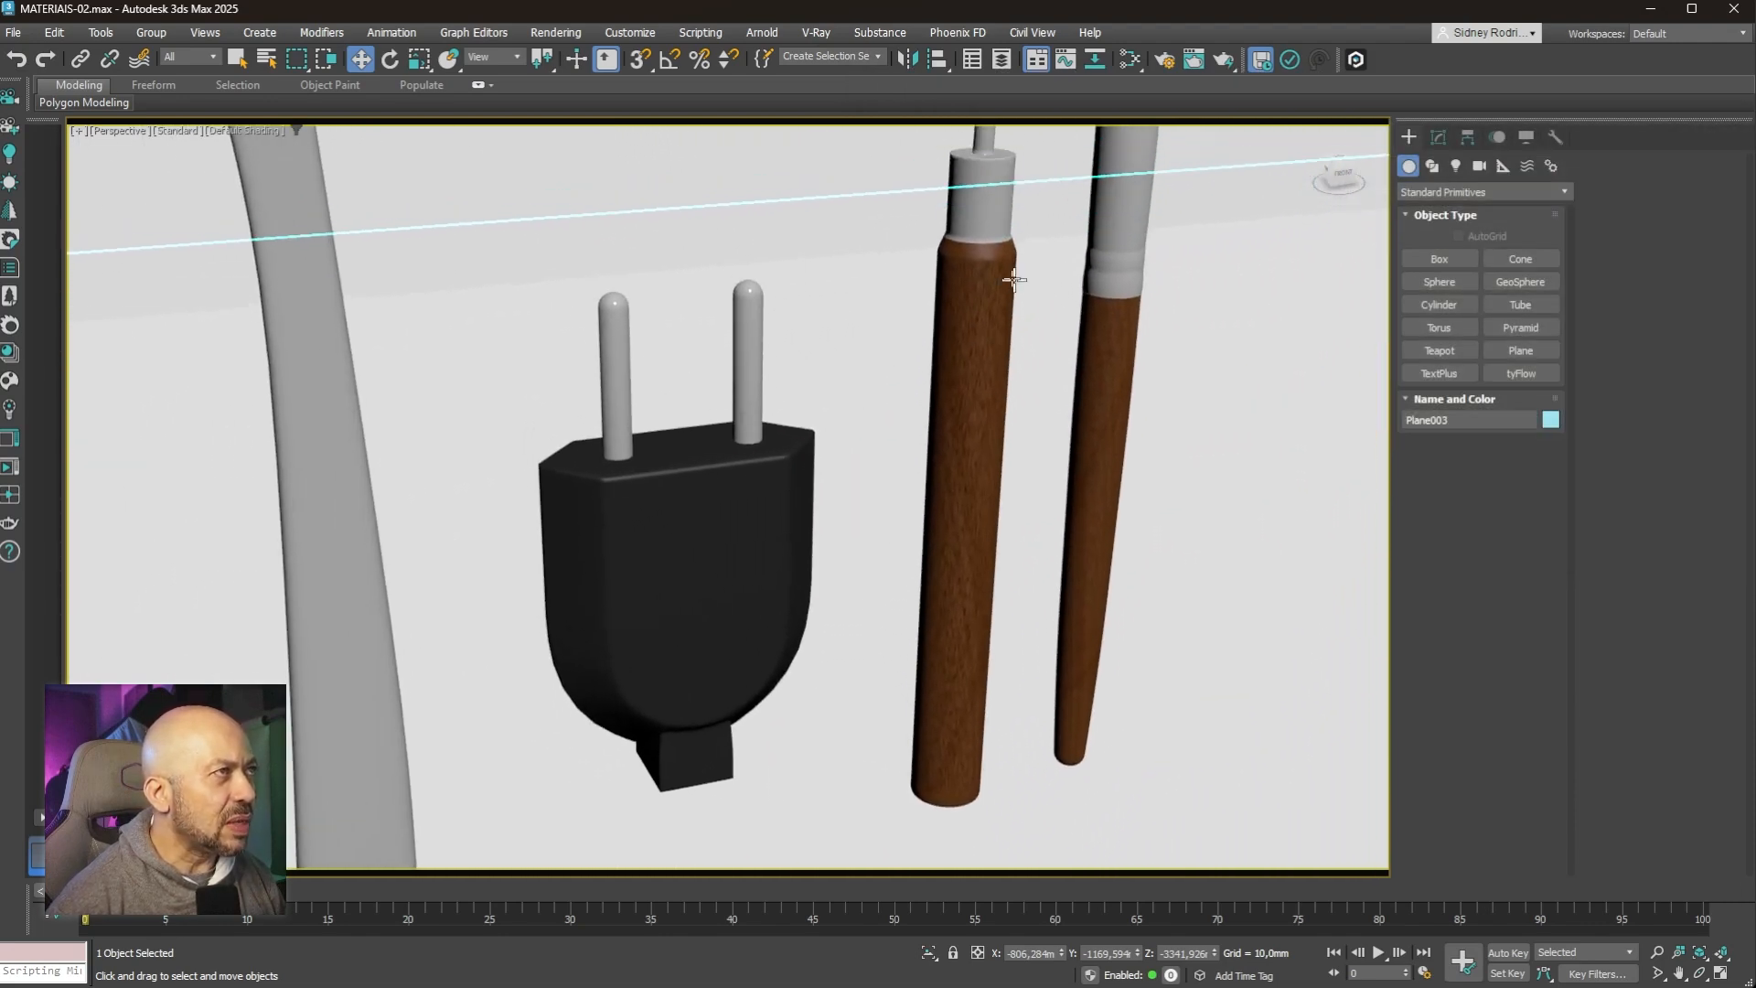
pyautogui.click(1130, 62)
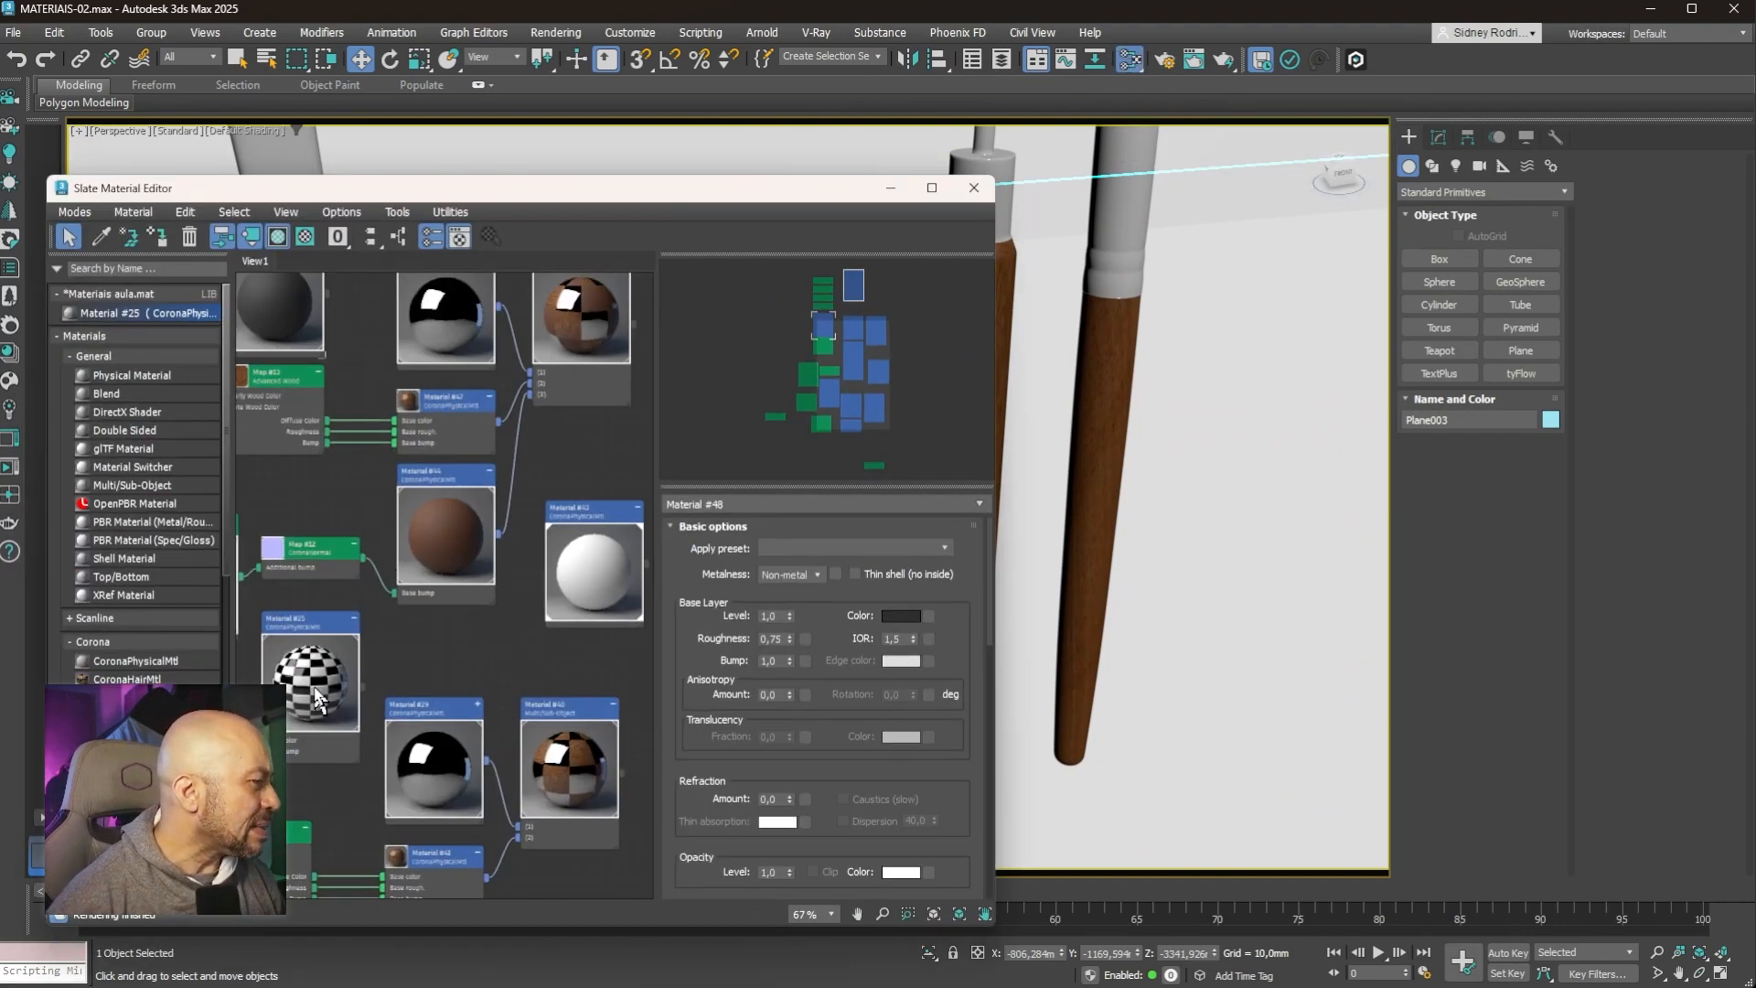
pyautogui.click(316, 700)
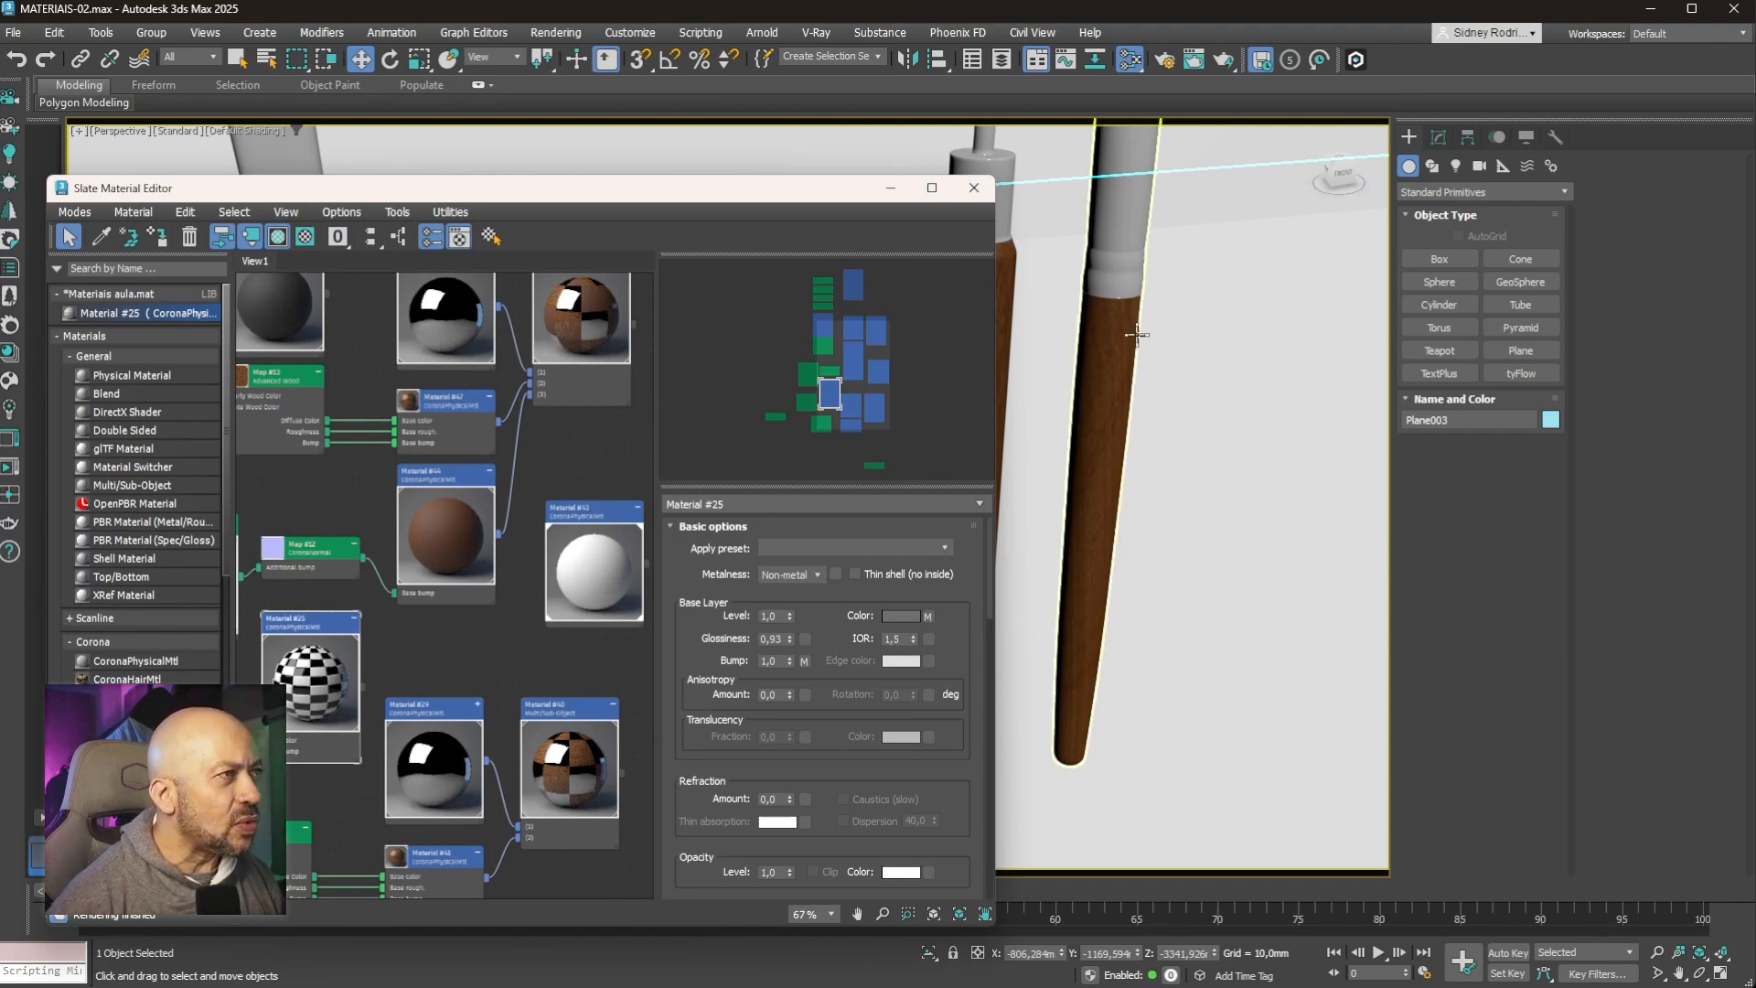
pyautogui.moveTo(1141, 333); pyautogui.dragTo(1164, 485, button='middle')
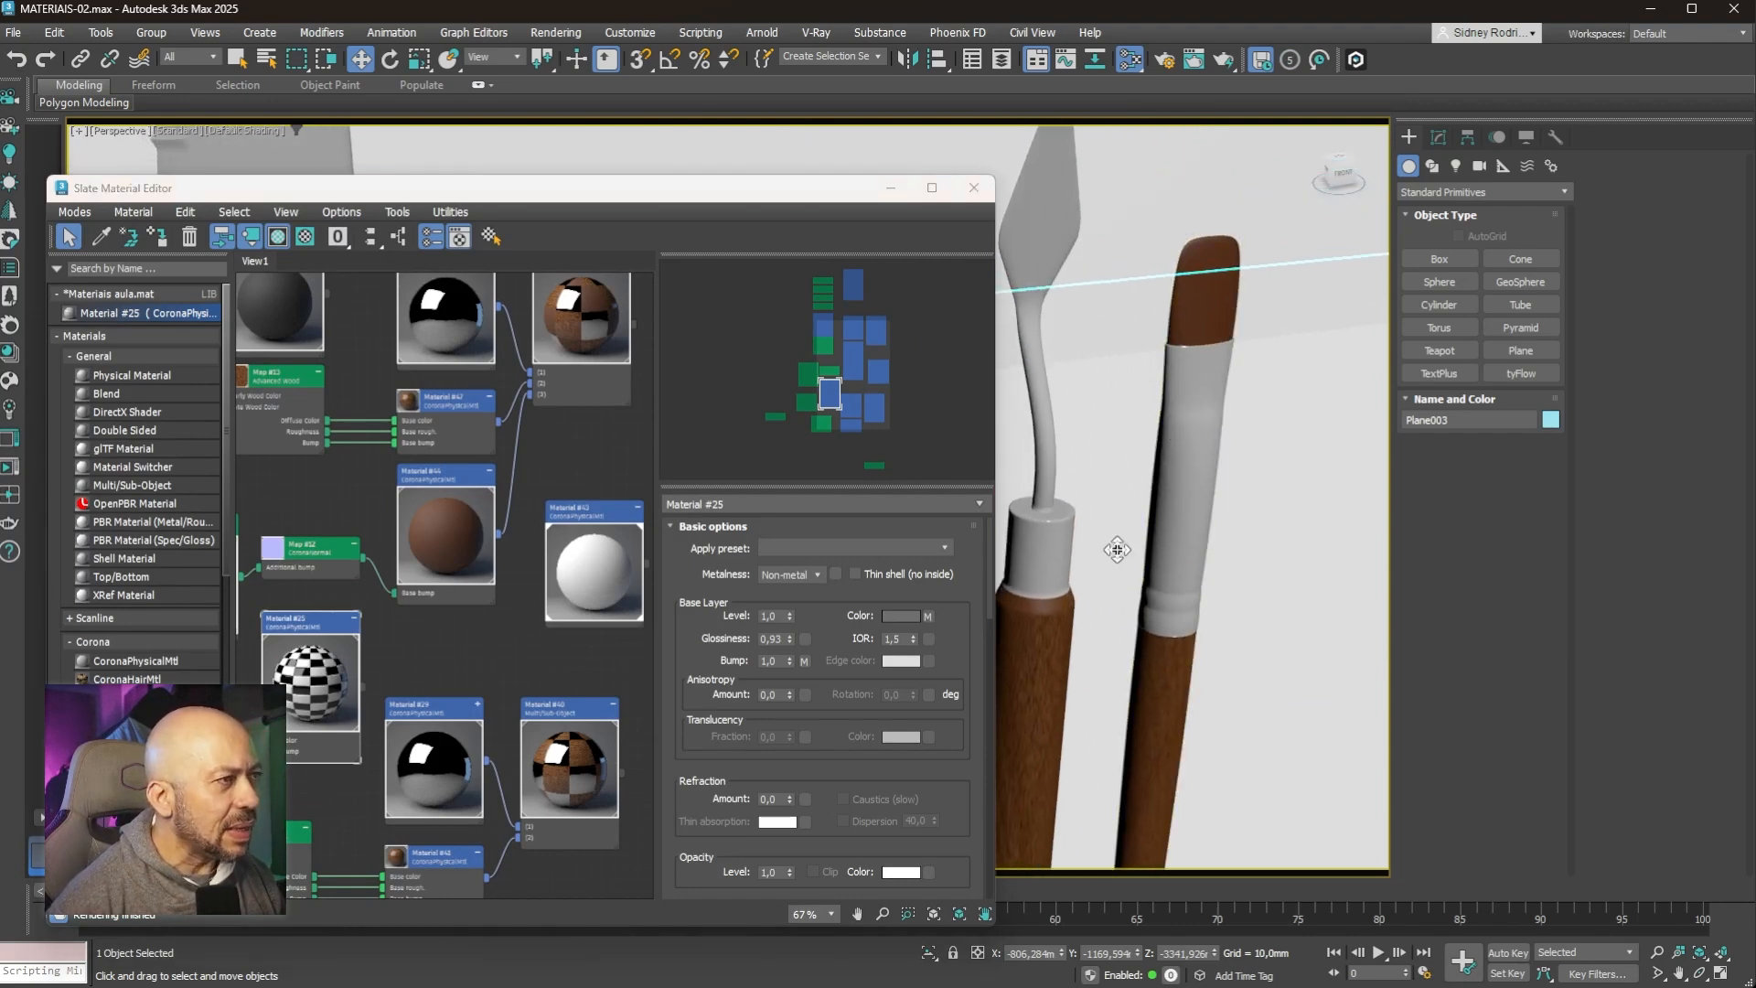
pyautogui.keyDown('alt'); pyautogui.moveTo(1116, 550); pyautogui.dragTo(1125, 537, button='middle'); pyautogui.keyUp('alt')
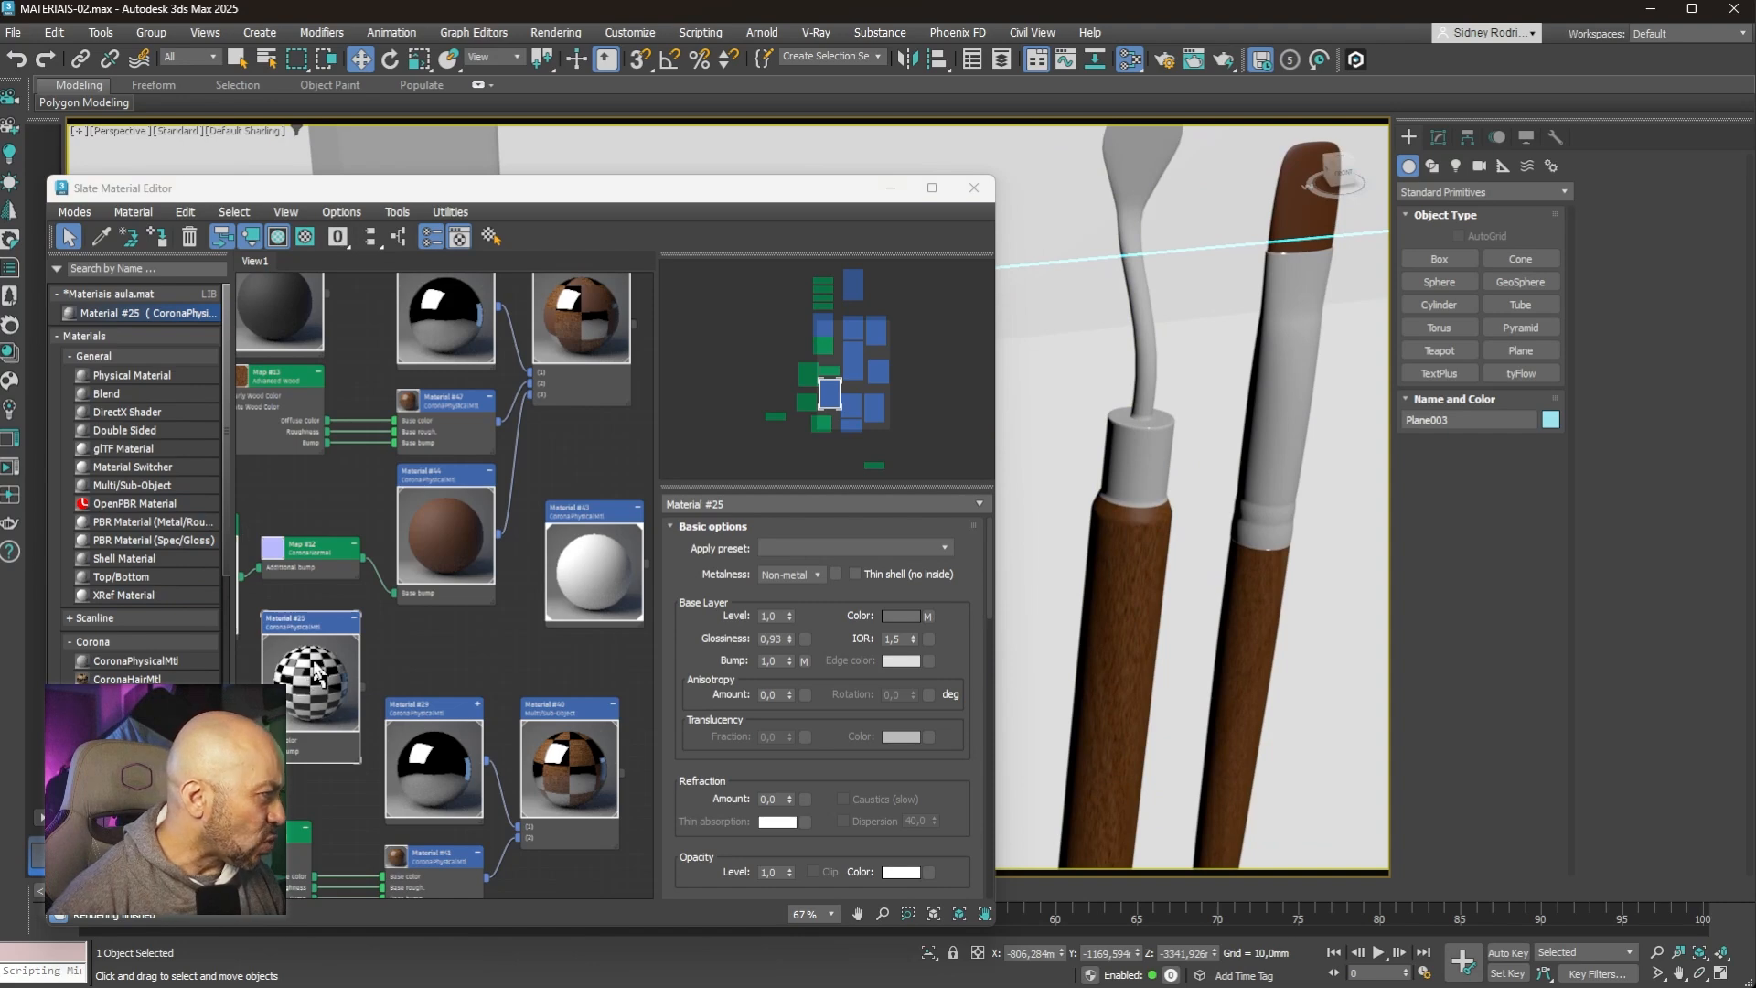
pyautogui.moveTo(364, 688); pyautogui.dragTo(1123, 606)
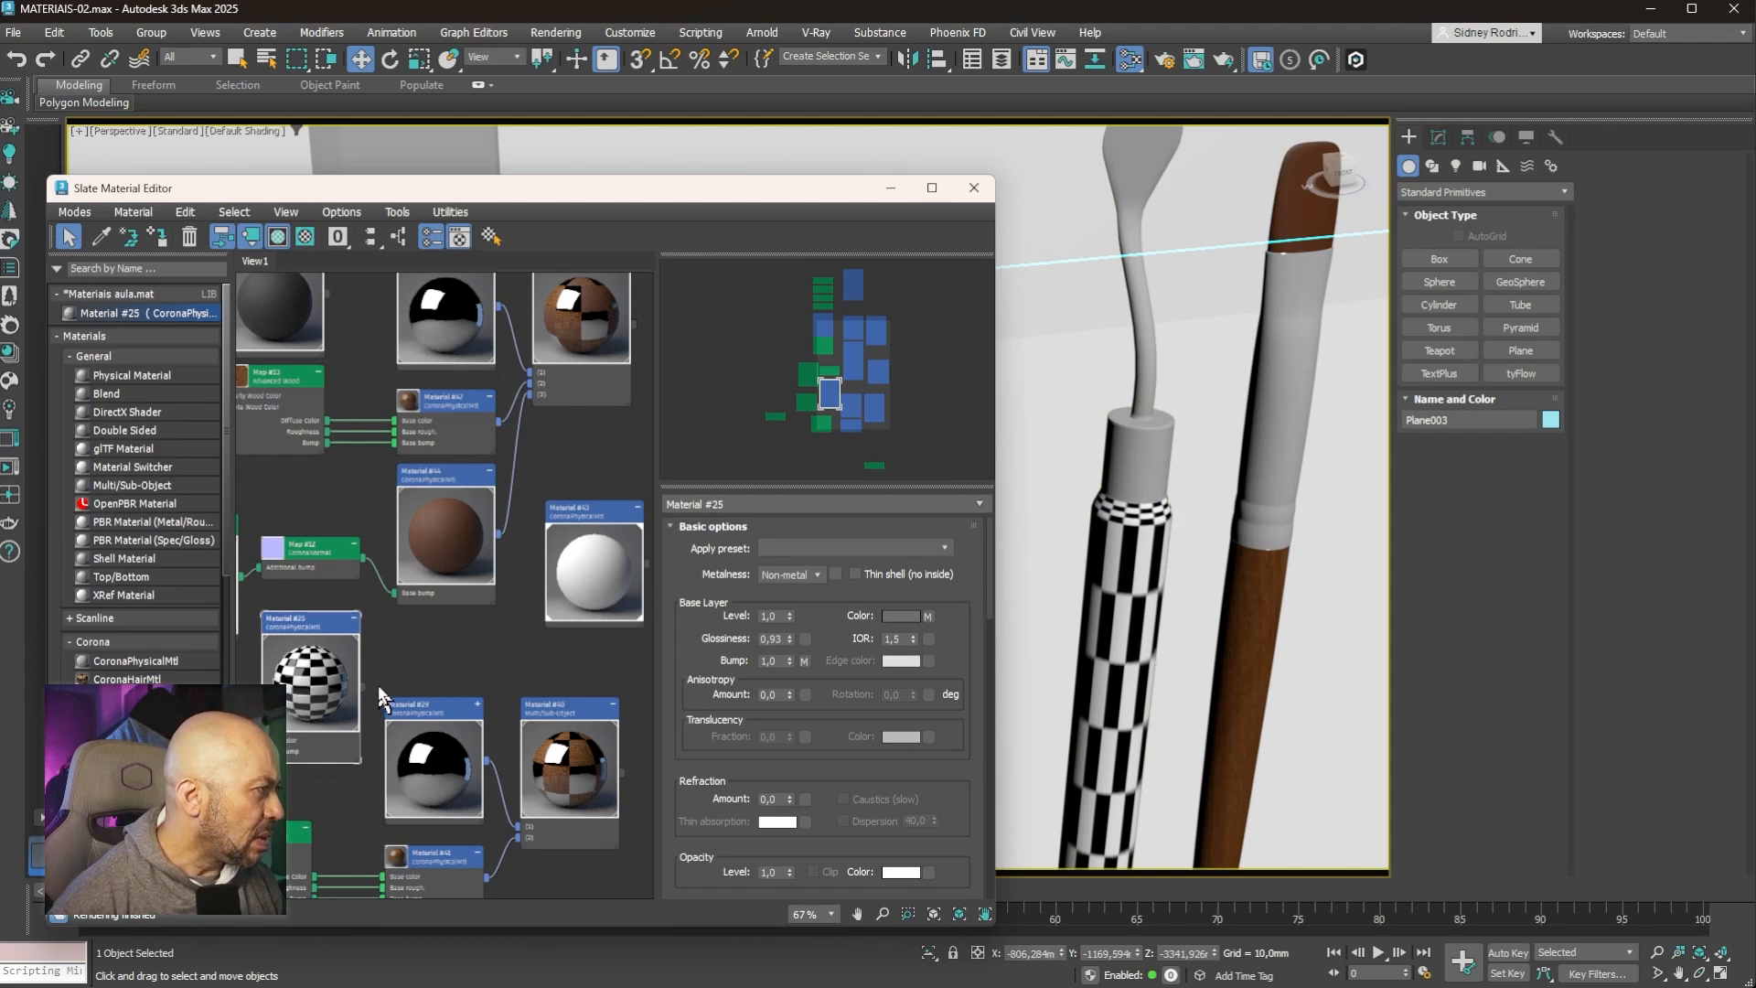
pyautogui.moveTo(364, 696)
pyautogui.mouseDown()
pyautogui.moveTo(924, 549)
pyautogui.moveTo(1409, 578)
pyautogui.moveTo(1274, 607)
pyautogui.moveTo(1252, 591)
pyautogui.mouseUp()
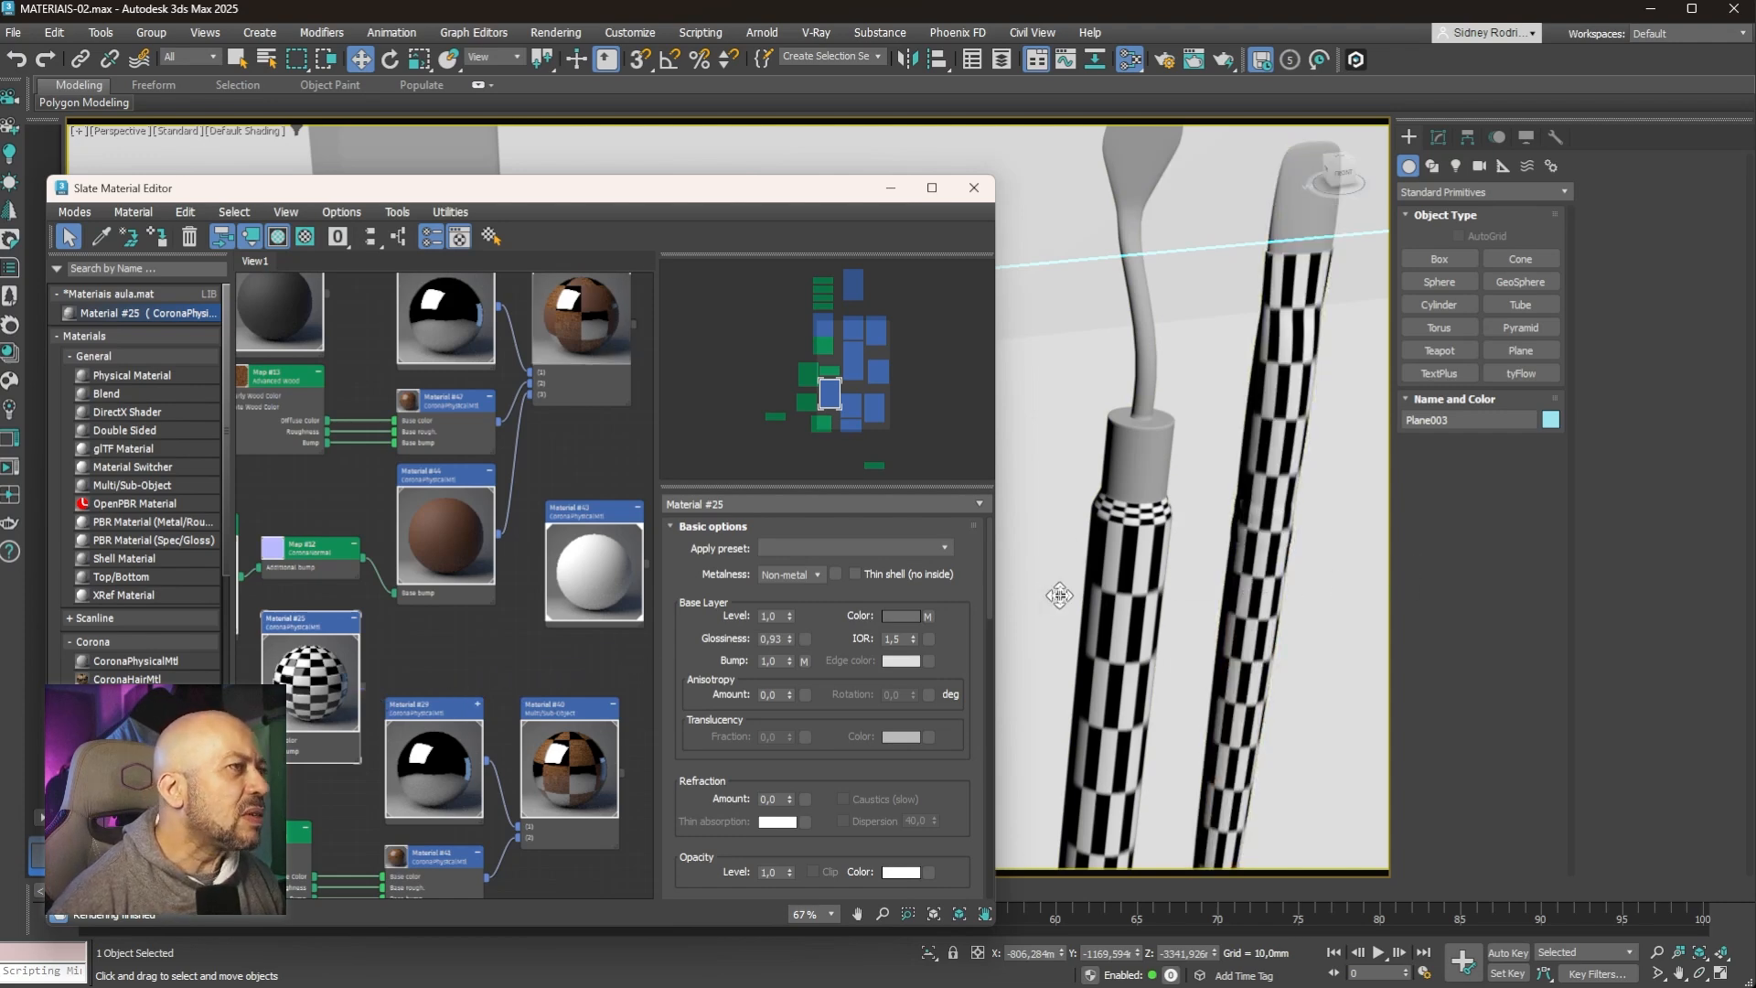
# Step: Examine the checker pattern's proportions along the spatula handle and the paintbrush from several distances and angles
pyautogui.scroll(-4, 1098, 595)
pyautogui.moveTo(1113, 608)
pyautogui.mouseDown(button='middle')
pyautogui.moveTo(1157, 574)
pyautogui.moveTo(1143, 546)
pyautogui.mouseUp(button='middle')
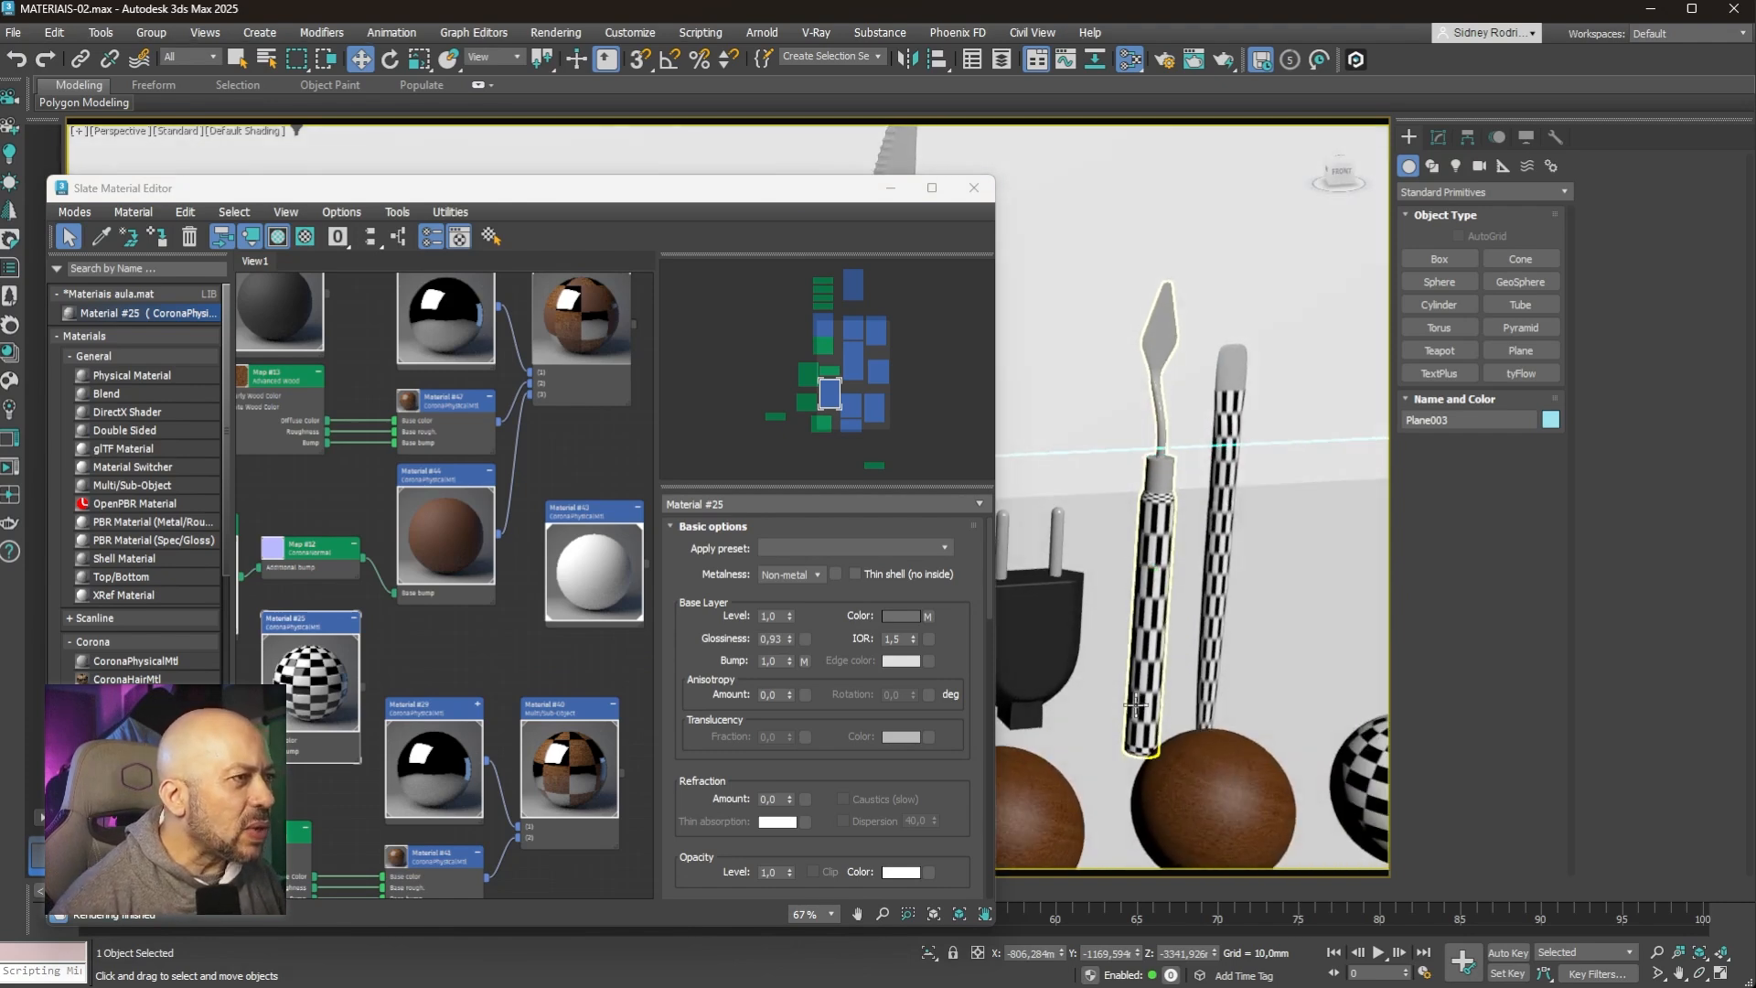
pyautogui.scroll(5, 1152, 560)
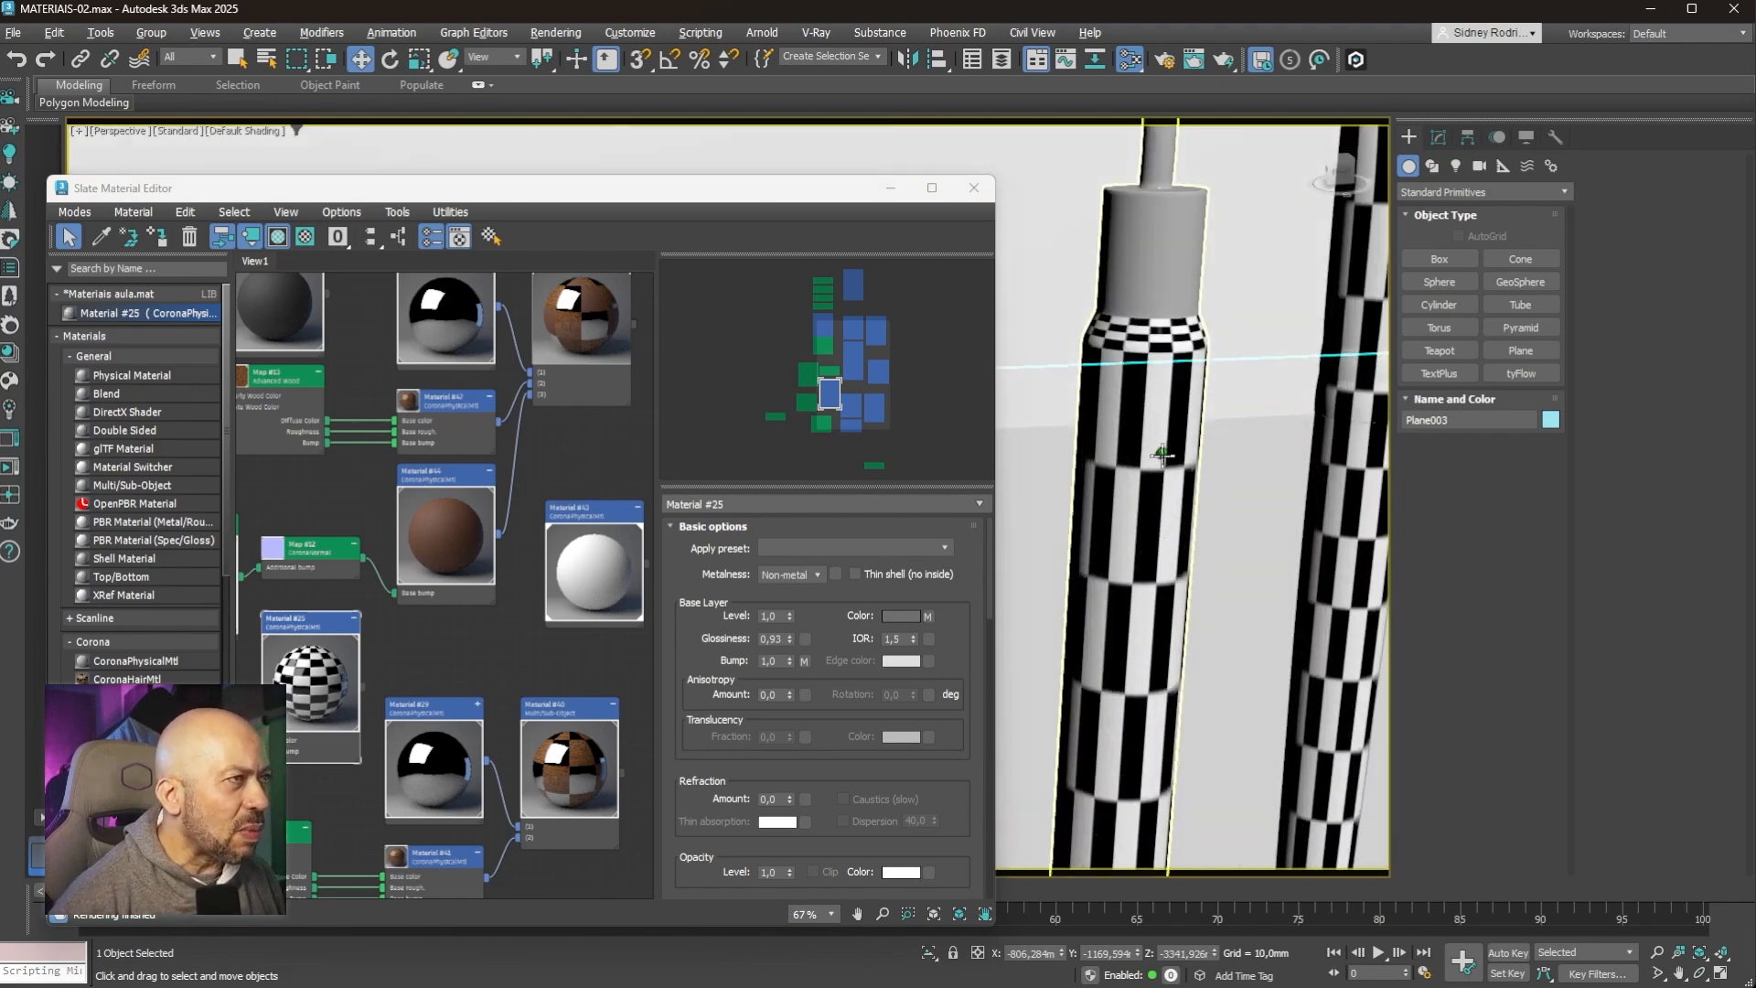
pyautogui.keyDown('alt'); pyautogui.moveTo(1160, 479); pyautogui.dragTo(1153, 465, button='middle'); pyautogui.keyUp('alt')
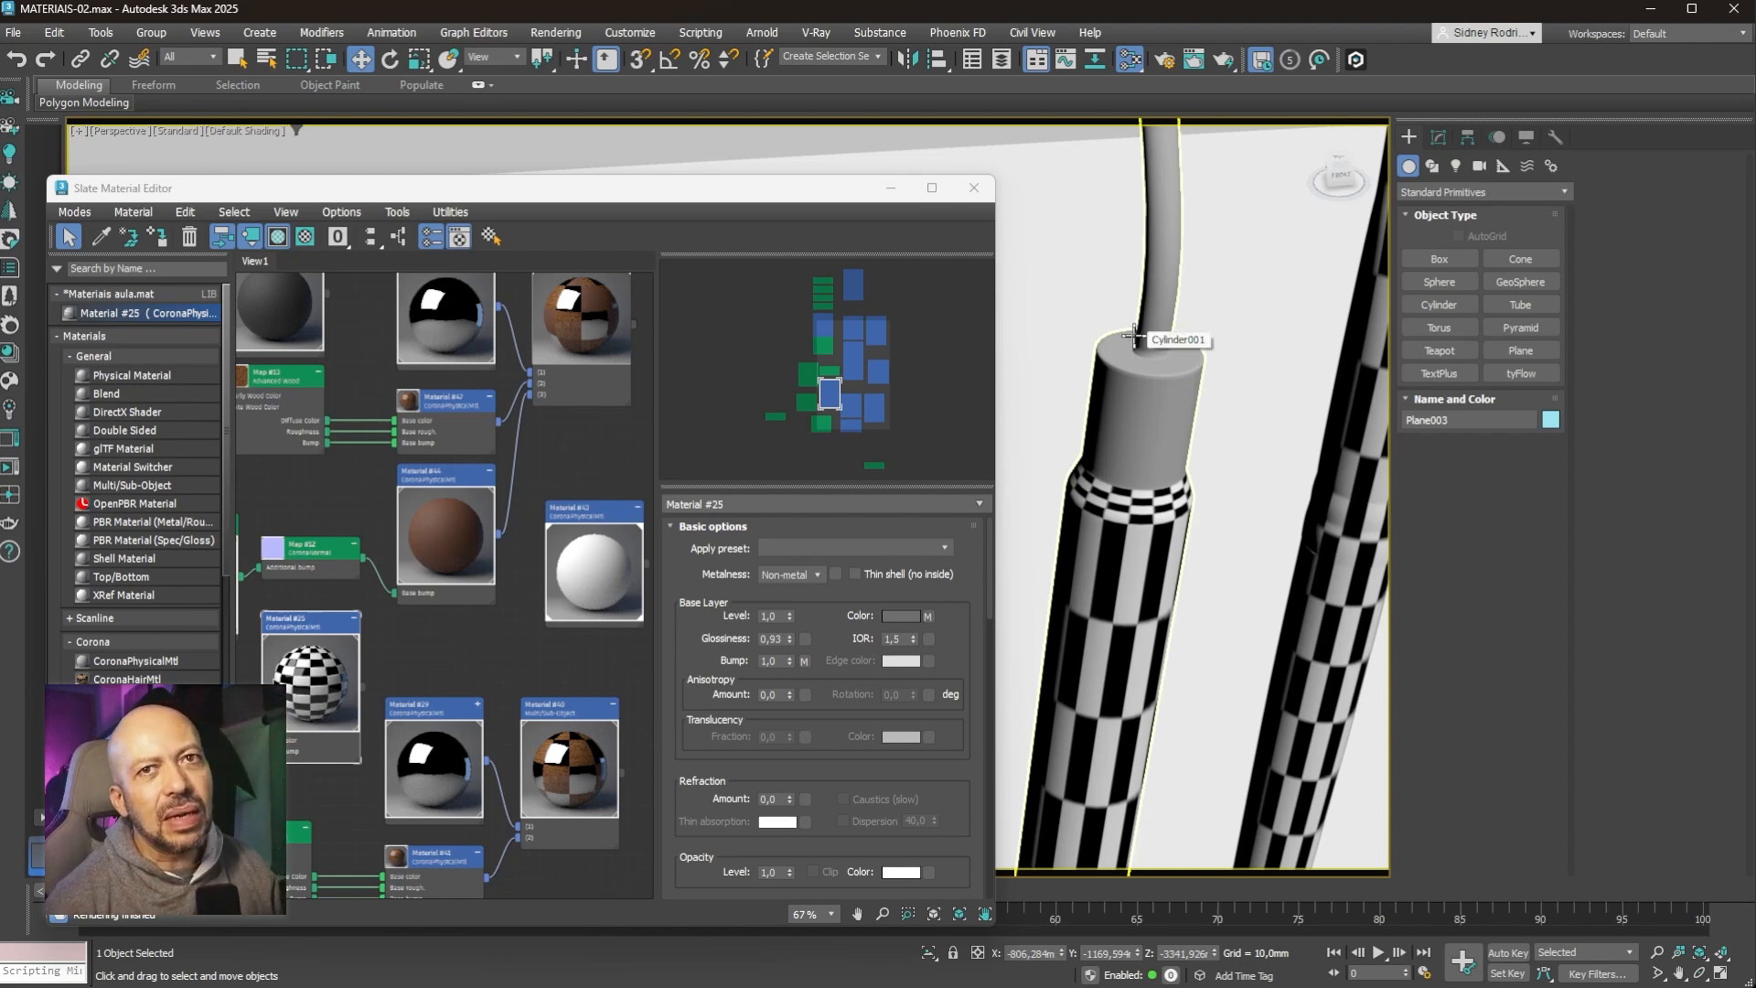
pyautogui.moveTo(1153, 462); pyautogui.dragTo(1048, 578, button='middle')
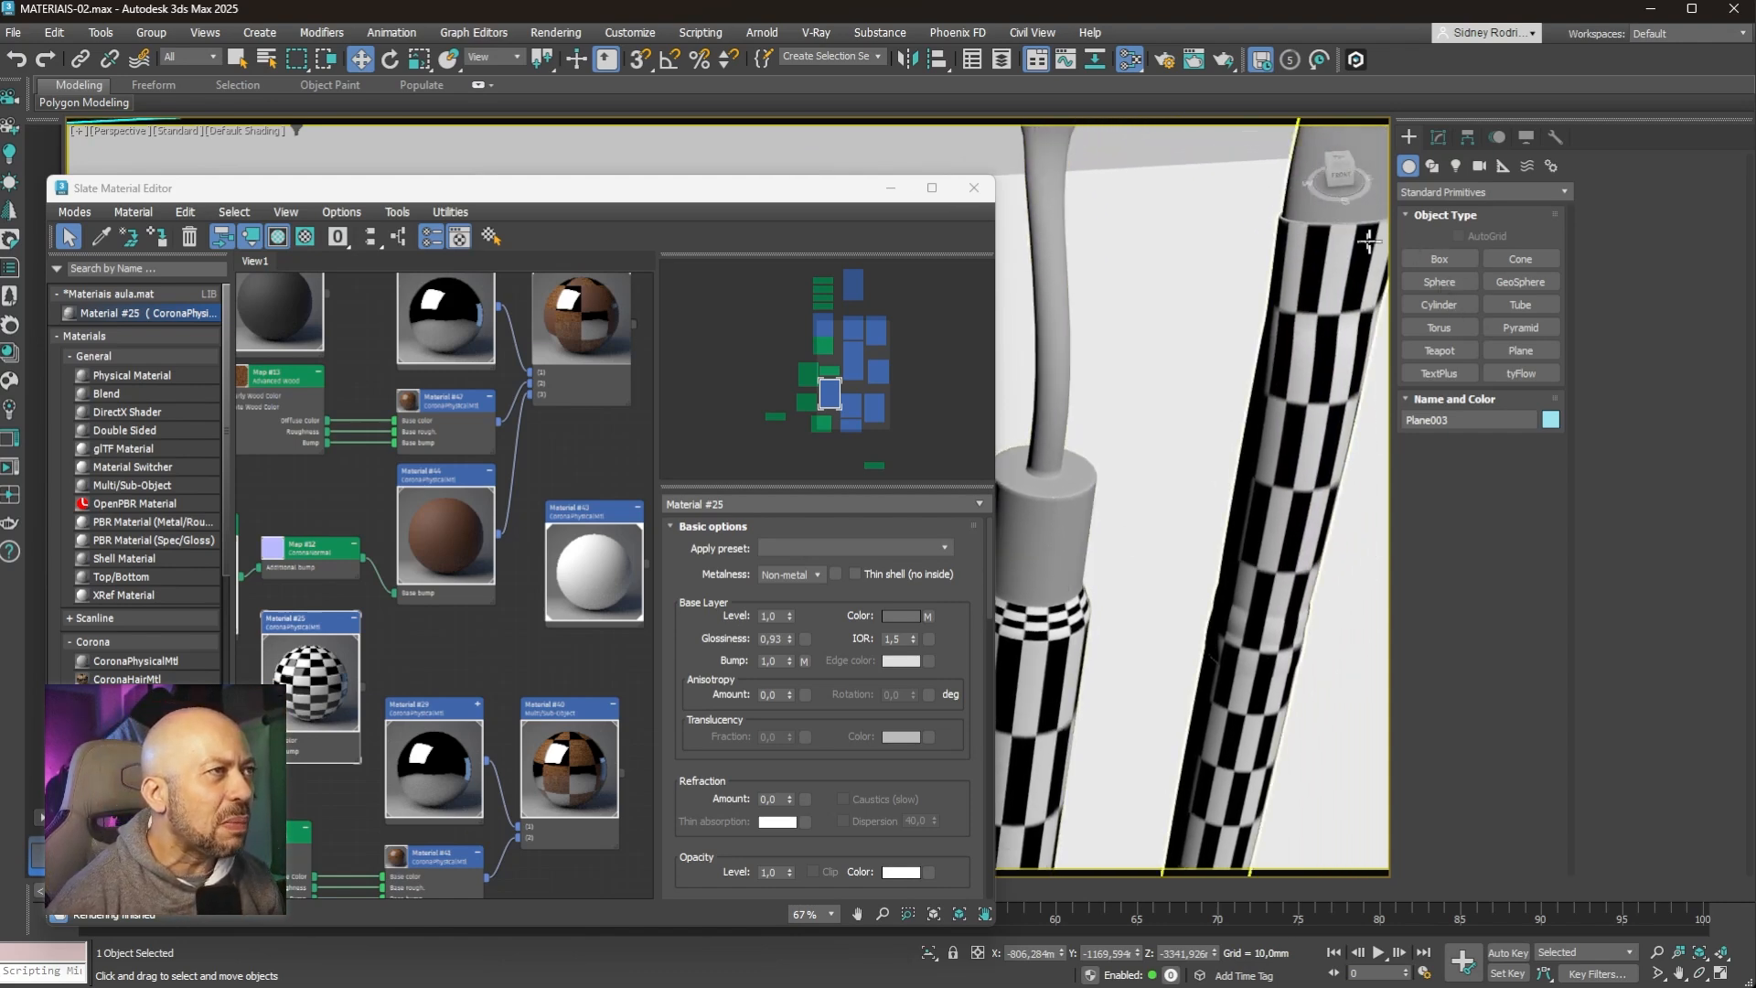
pyautogui.moveTo(1354, 244)
pyautogui.mouseDown(button='middle')
pyautogui.moveTo(1276, 313)
pyautogui.moveTo(1238, 467)
pyautogui.moveTo(1411, 516)
pyautogui.moveTo(1429, 476)
pyautogui.moveTo(1282, 430)
pyautogui.moveTo(1285, 453)
pyautogui.moveTo(1445, 457)
pyautogui.moveTo(1244, 430)
pyautogui.moveTo(1235, 449)
pyautogui.moveTo(1254, 432)
pyautogui.mouseUp(button='middle')
pyautogui.scroll(-3, 1254, 432)
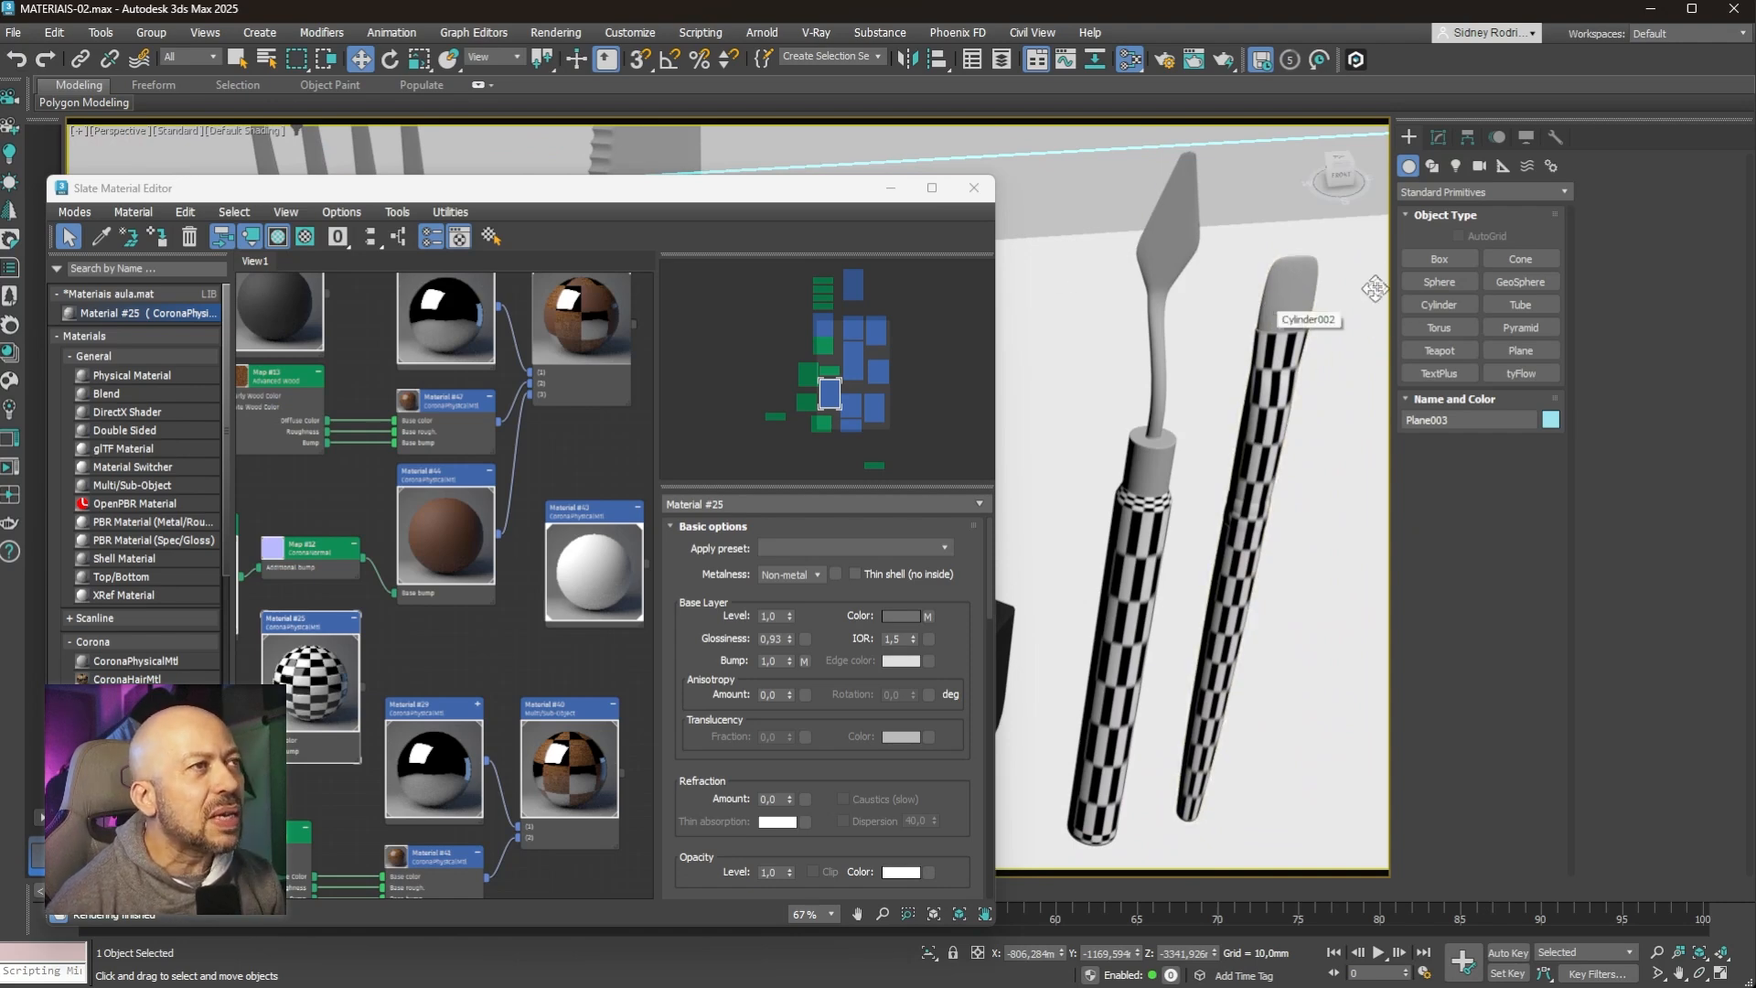
# Step: Select the paintbrush and add a UVW Map modifier above its TurboSmooth, moving the material editor aside for a clearer view
pyautogui.click(1438, 137)
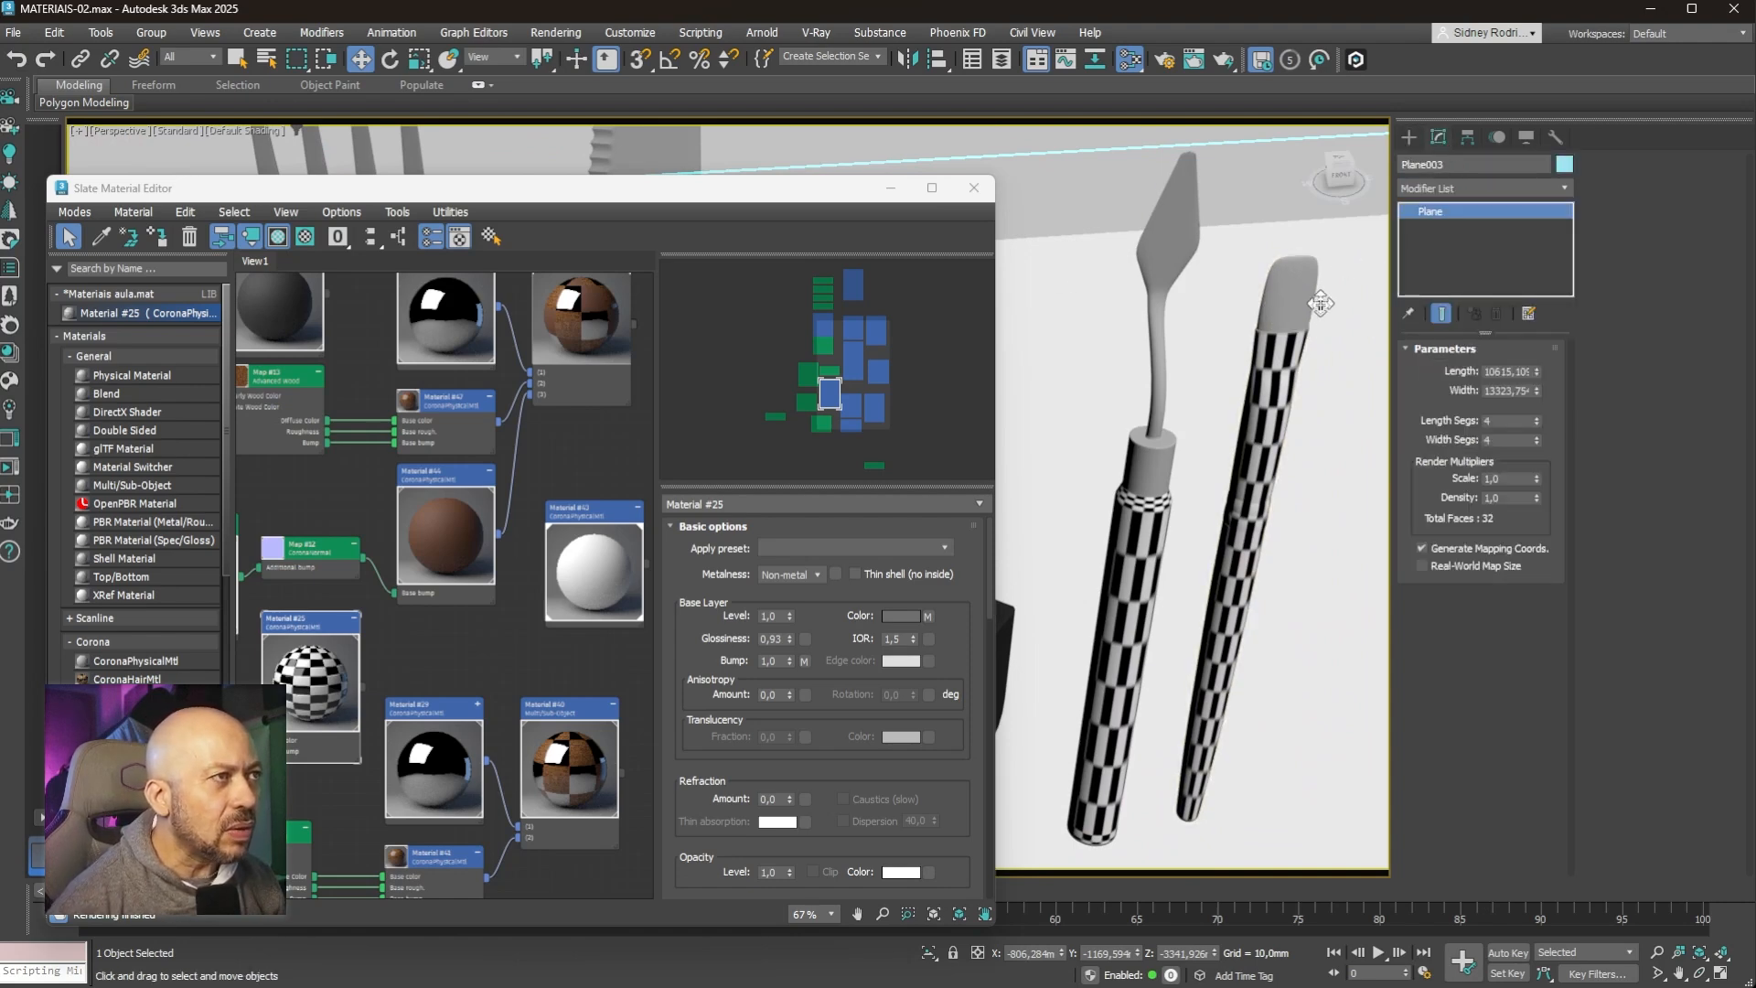
pyautogui.click(1299, 282)
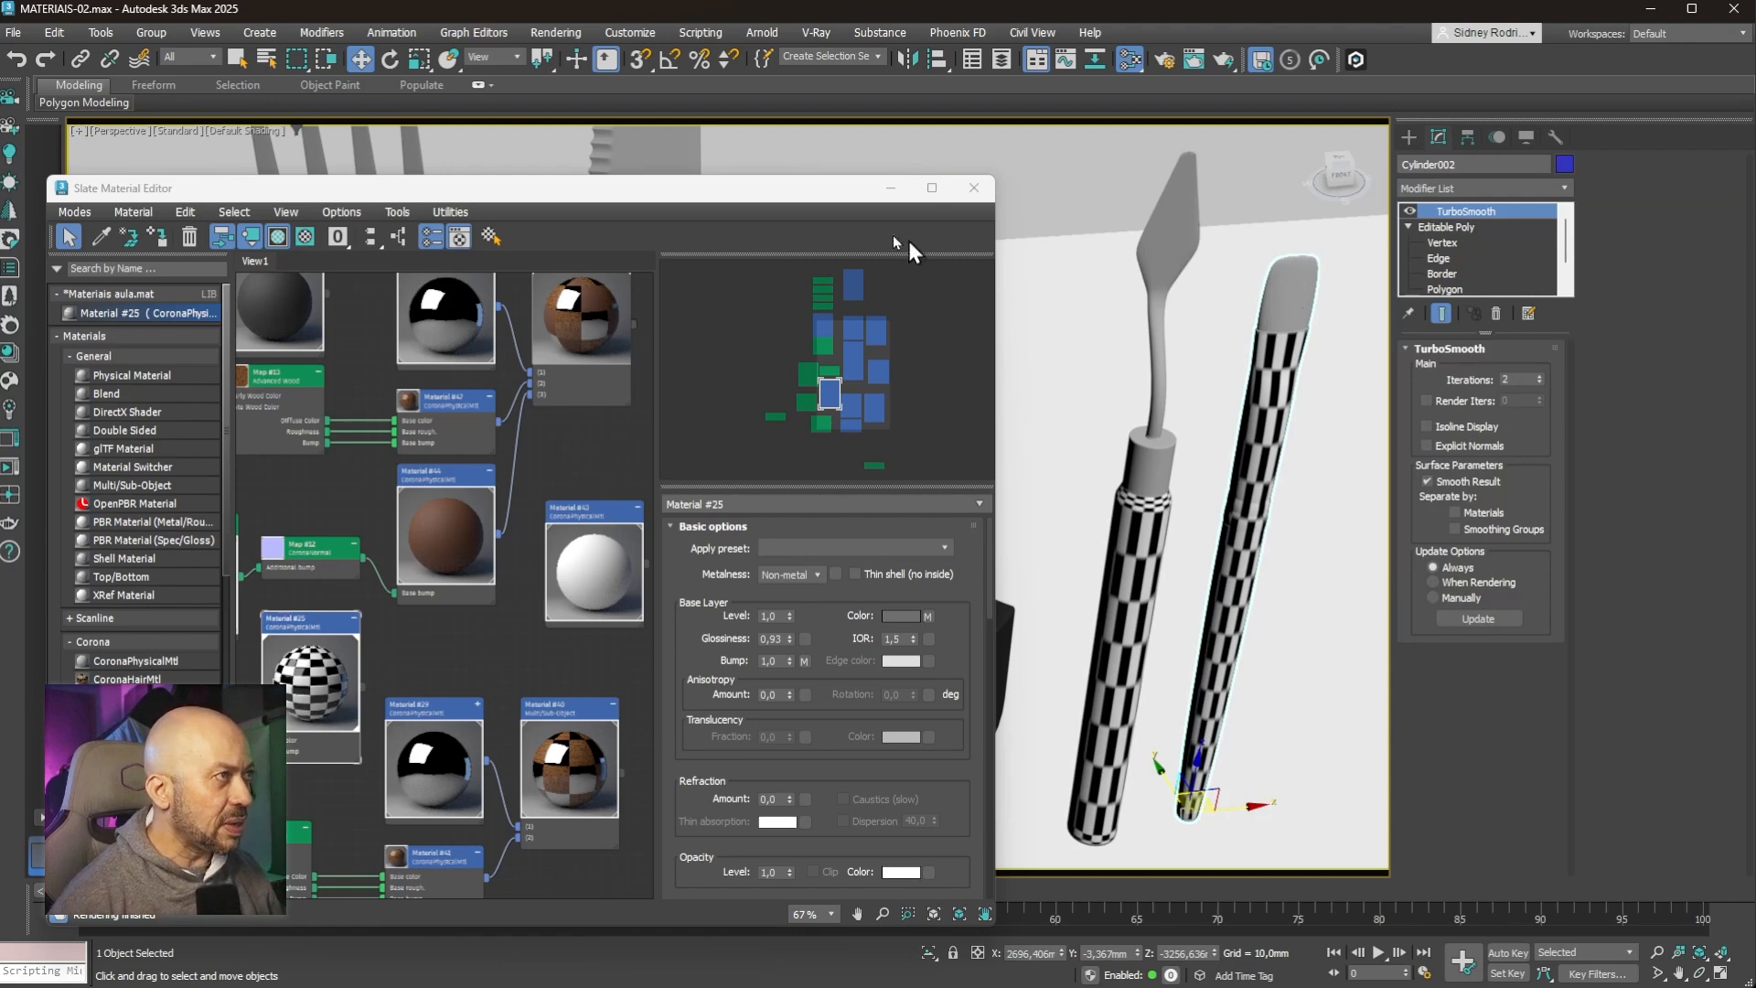
pyautogui.moveTo(737, 199); pyautogui.dragTo(505, 213)
pyautogui.moveTo(1281, 392); pyautogui.dragTo(1116, 383, button='middle')
pyautogui.scroll(6, 1116, 382)
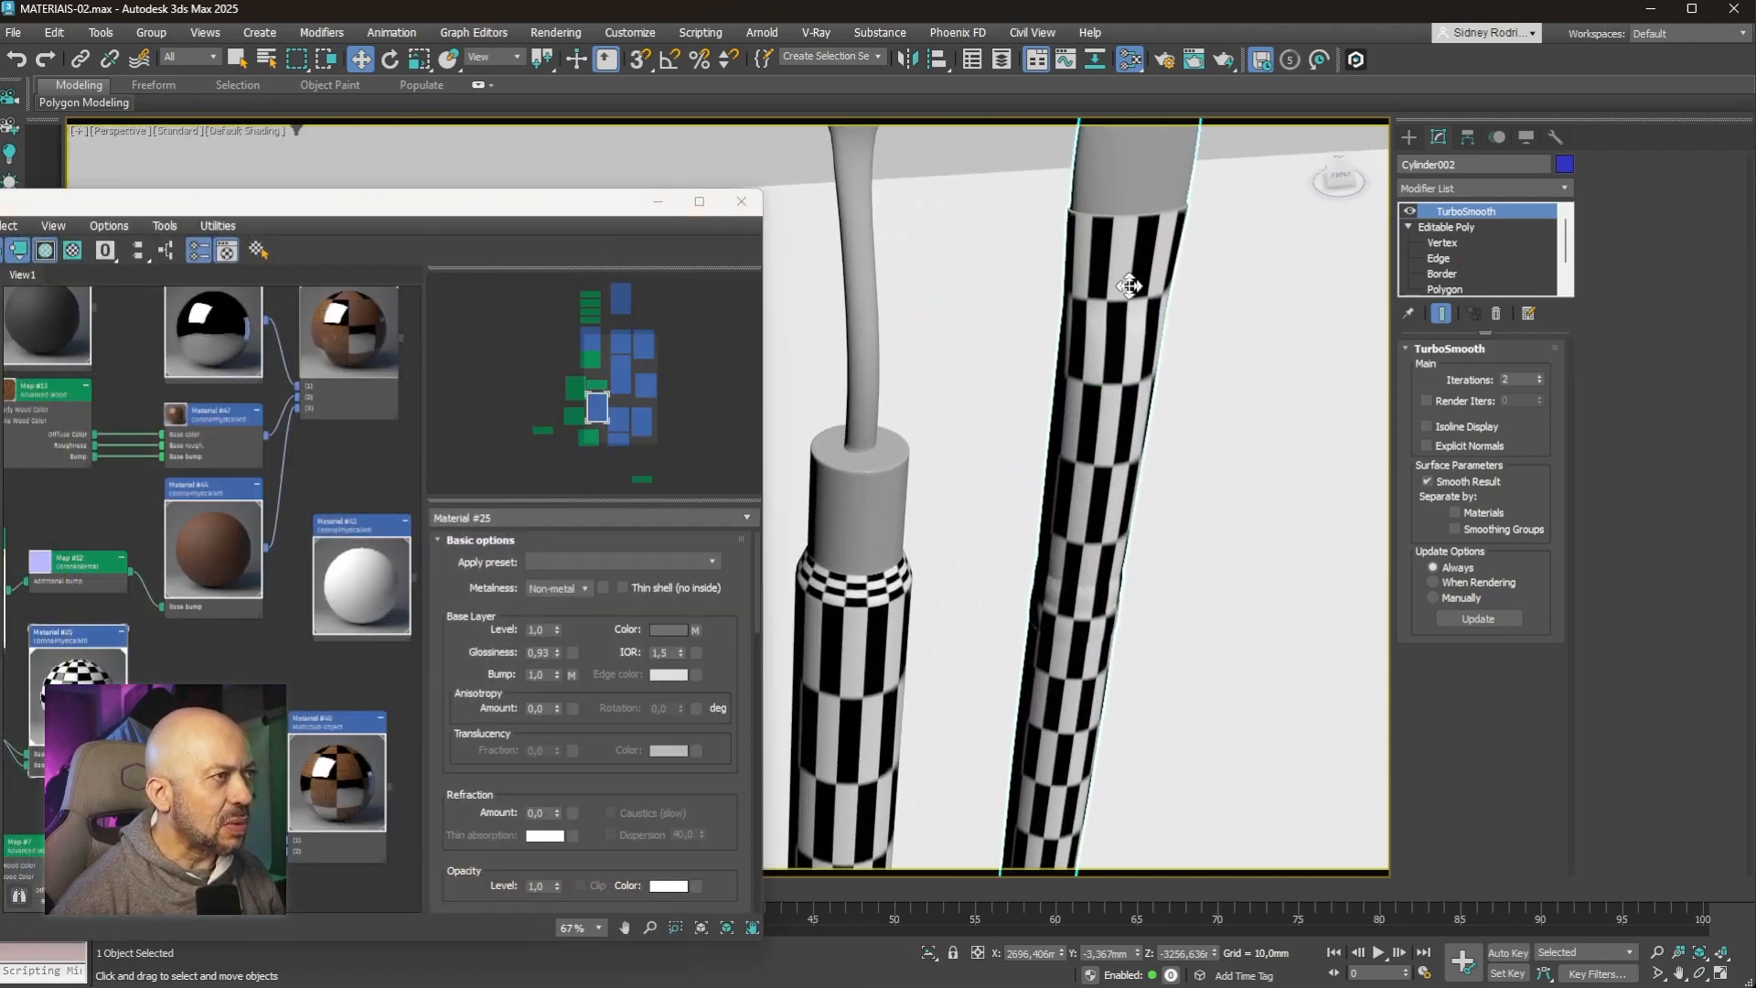
pyautogui.moveTo(1134, 311); pyautogui.dragTo(1198, 454, button='middle')
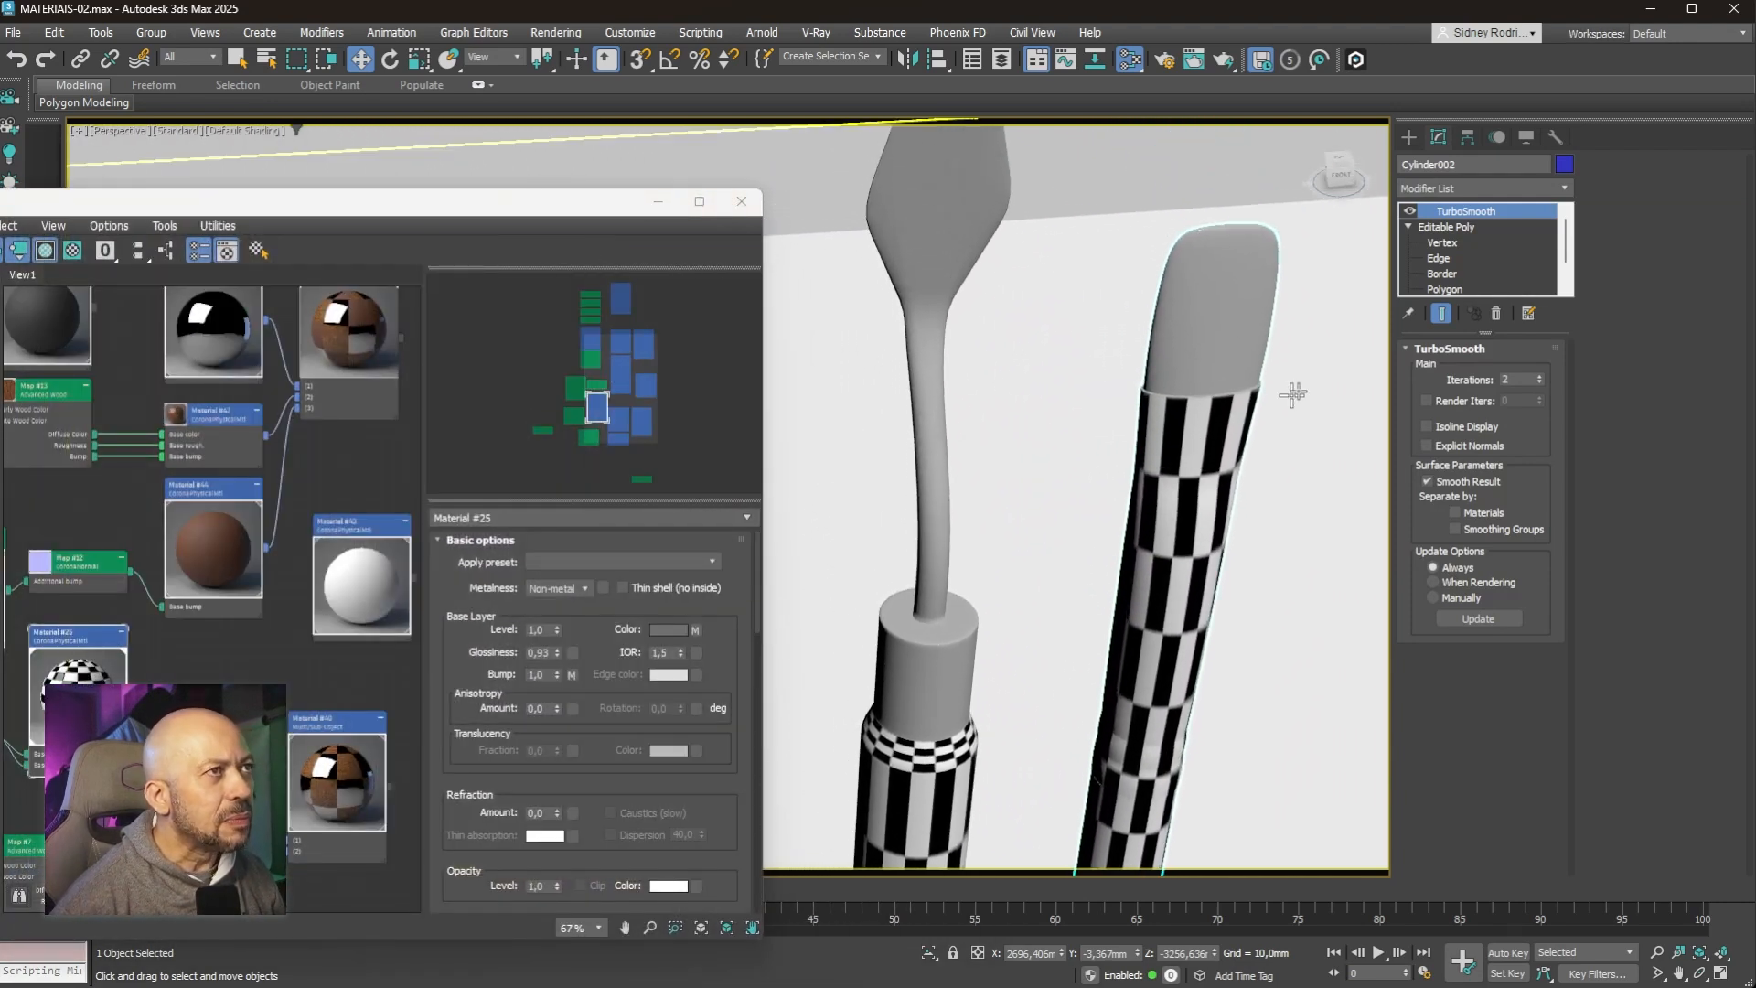
pyautogui.click(1471, 188)
pyautogui.write('u')
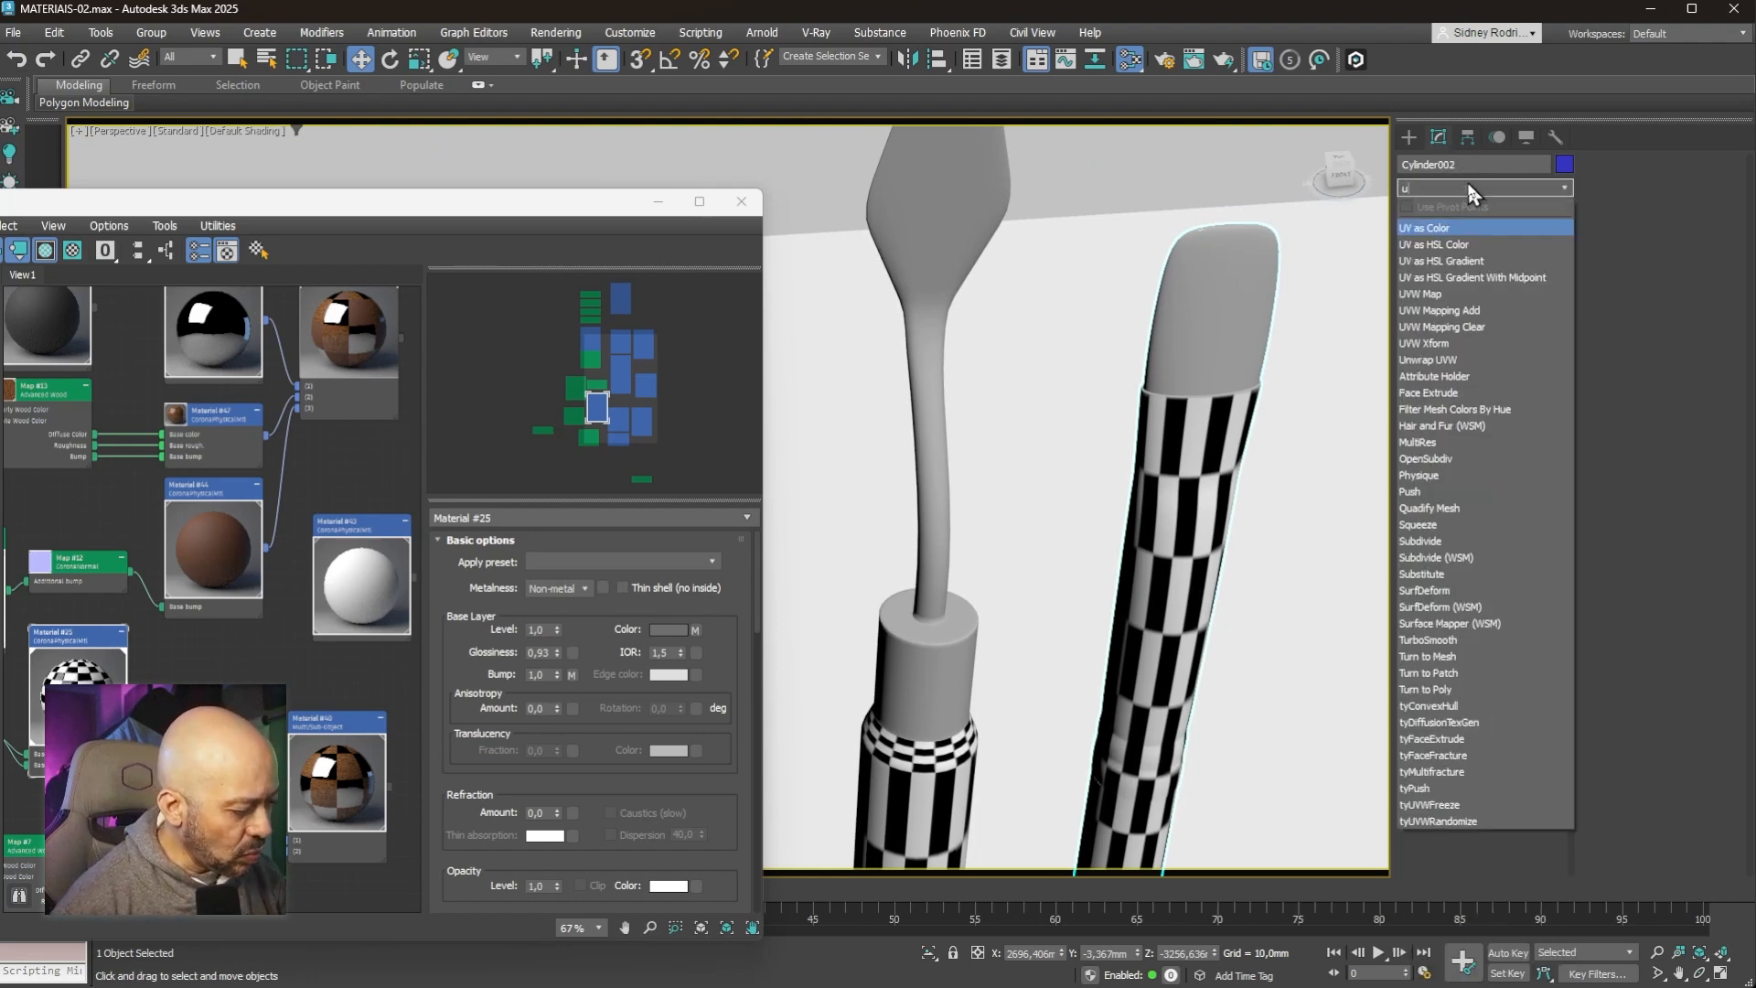
pyautogui.write('vw')
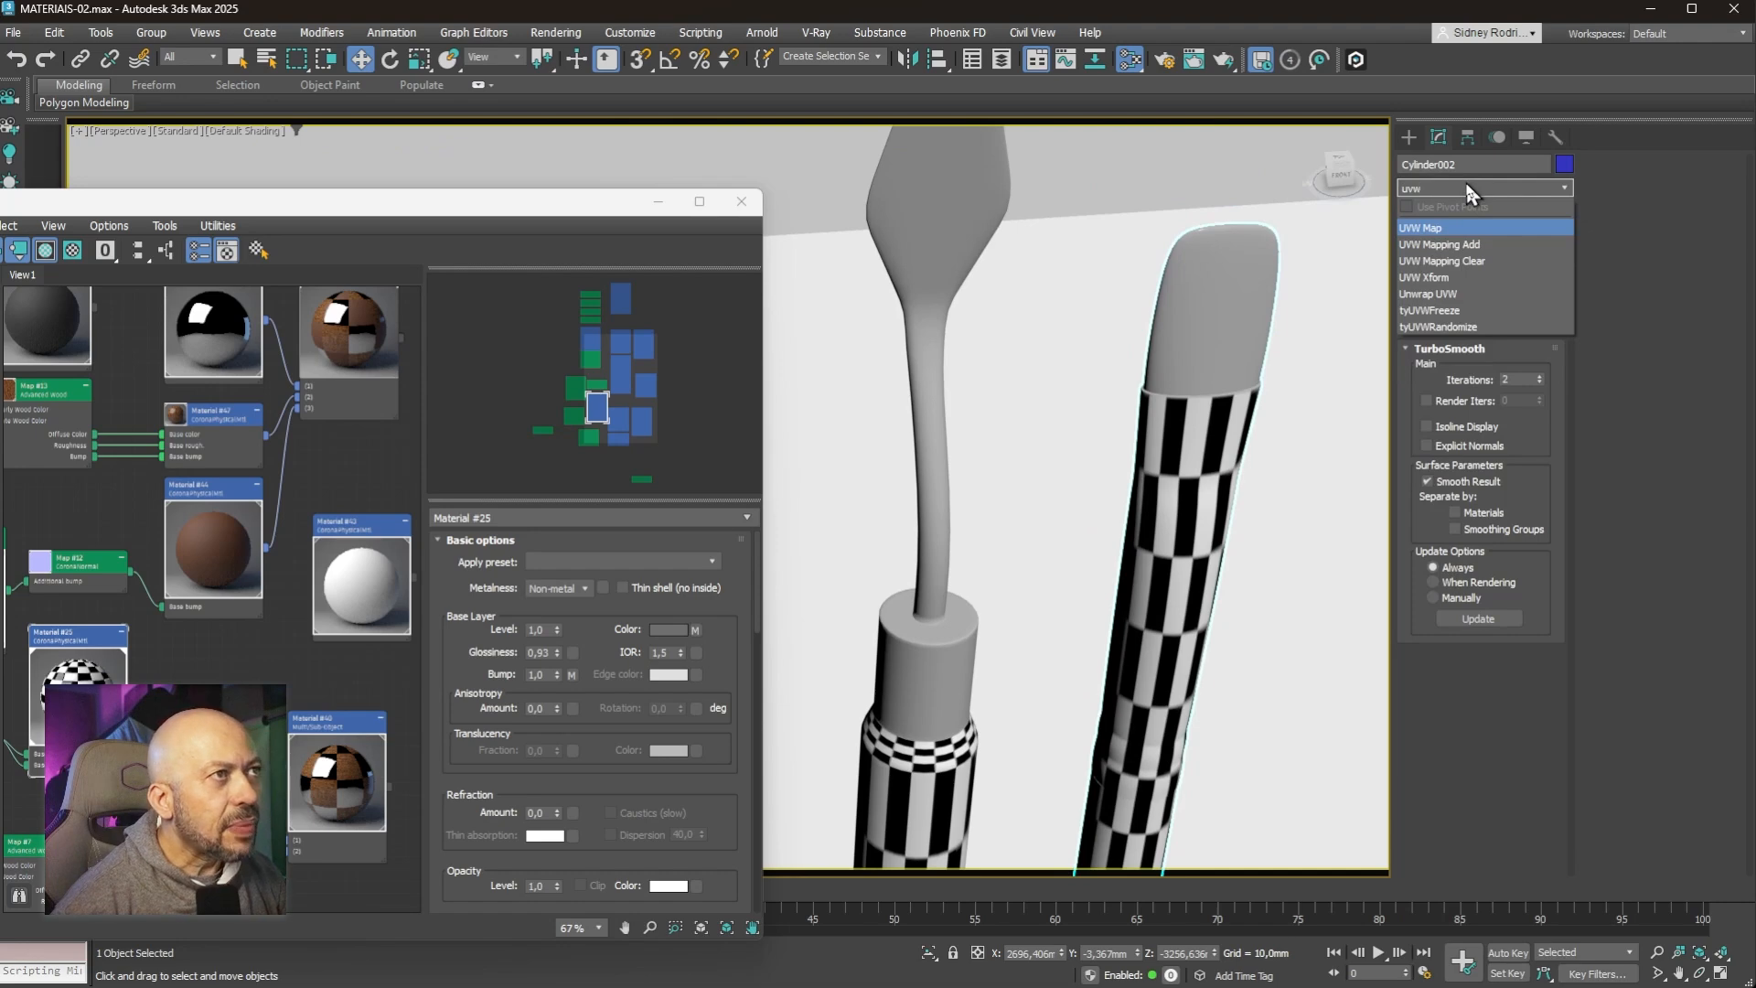
pyautogui.click(1424, 228)
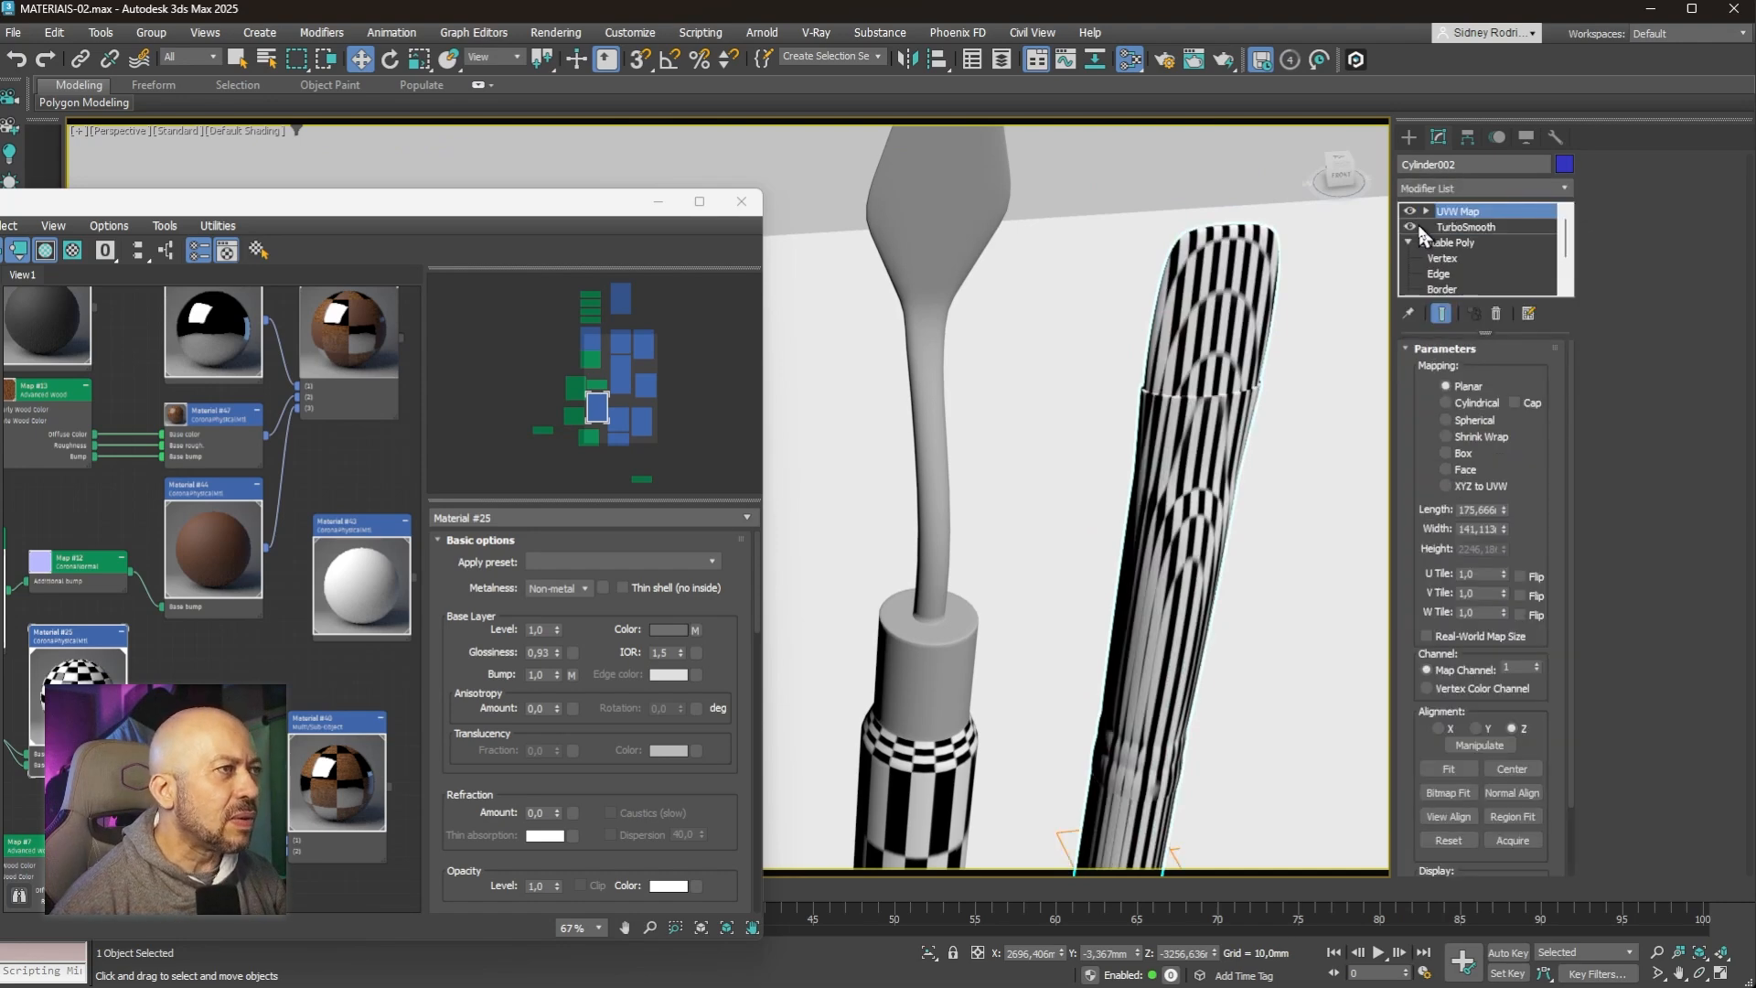
# Step: Inspect the planar checker mapping along the paintbrush and compare it with the Checker map's node and parameters
pyautogui.scroll(-5, 1042, 567)
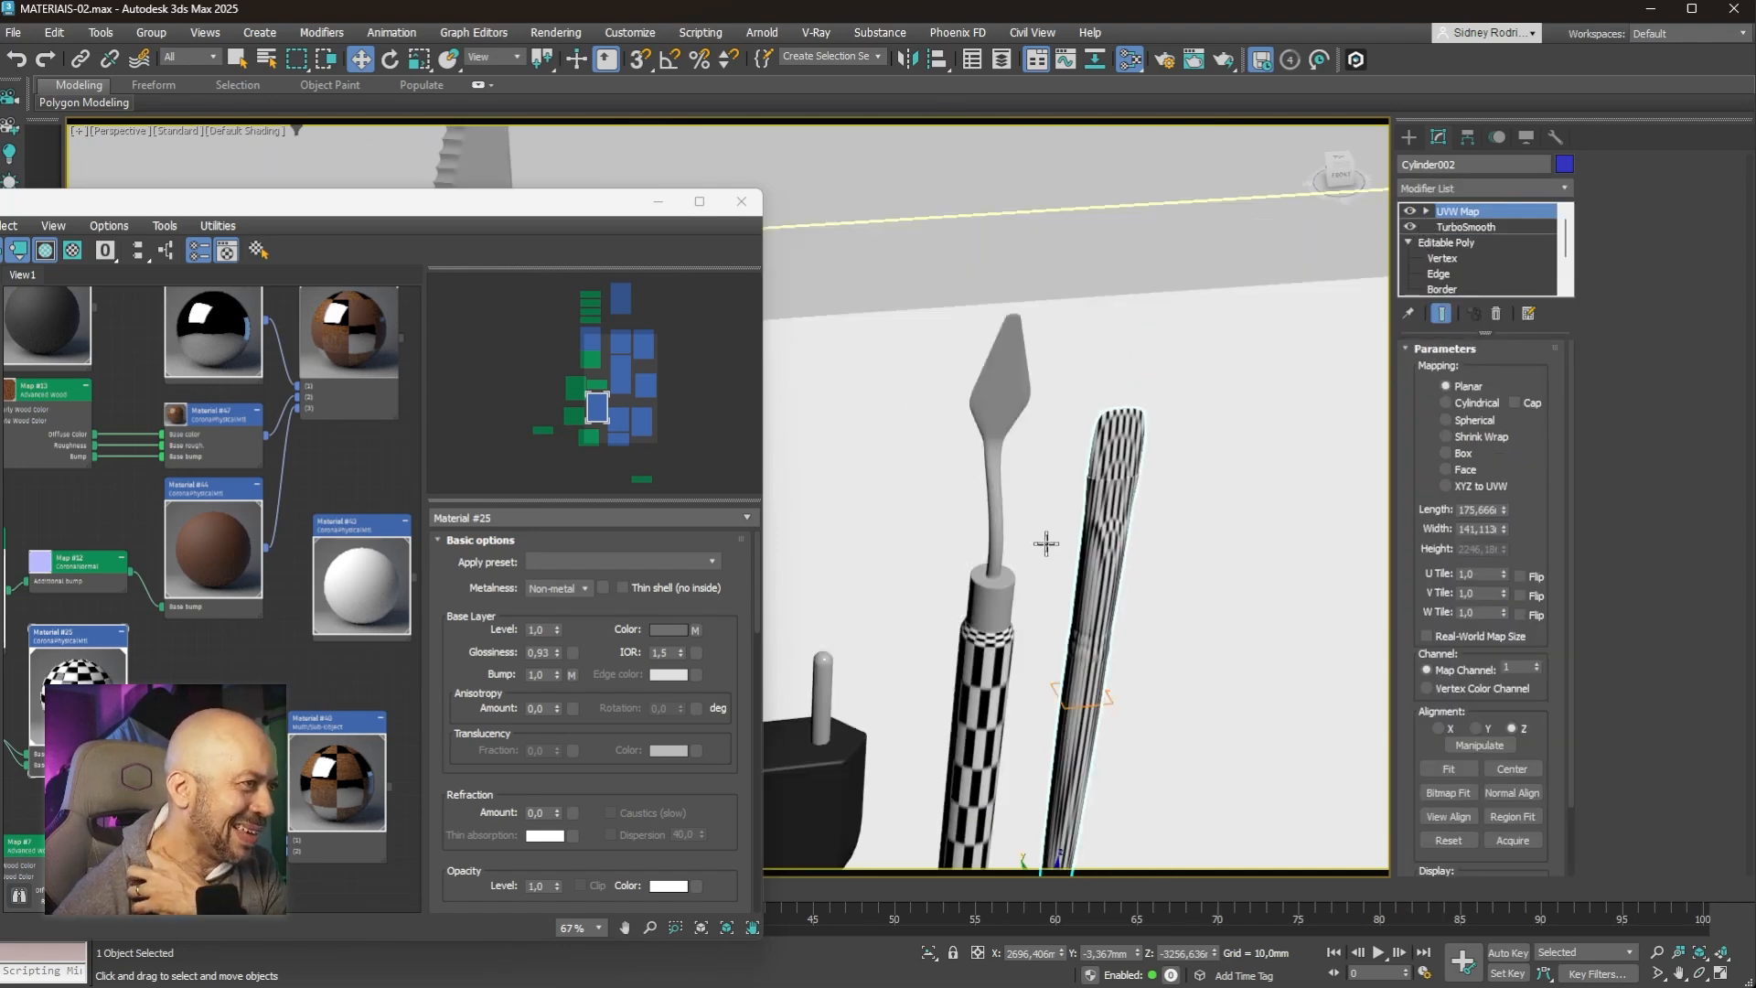
pyautogui.moveTo(1124, 434); pyautogui.dragTo(1129, 399, button='middle')
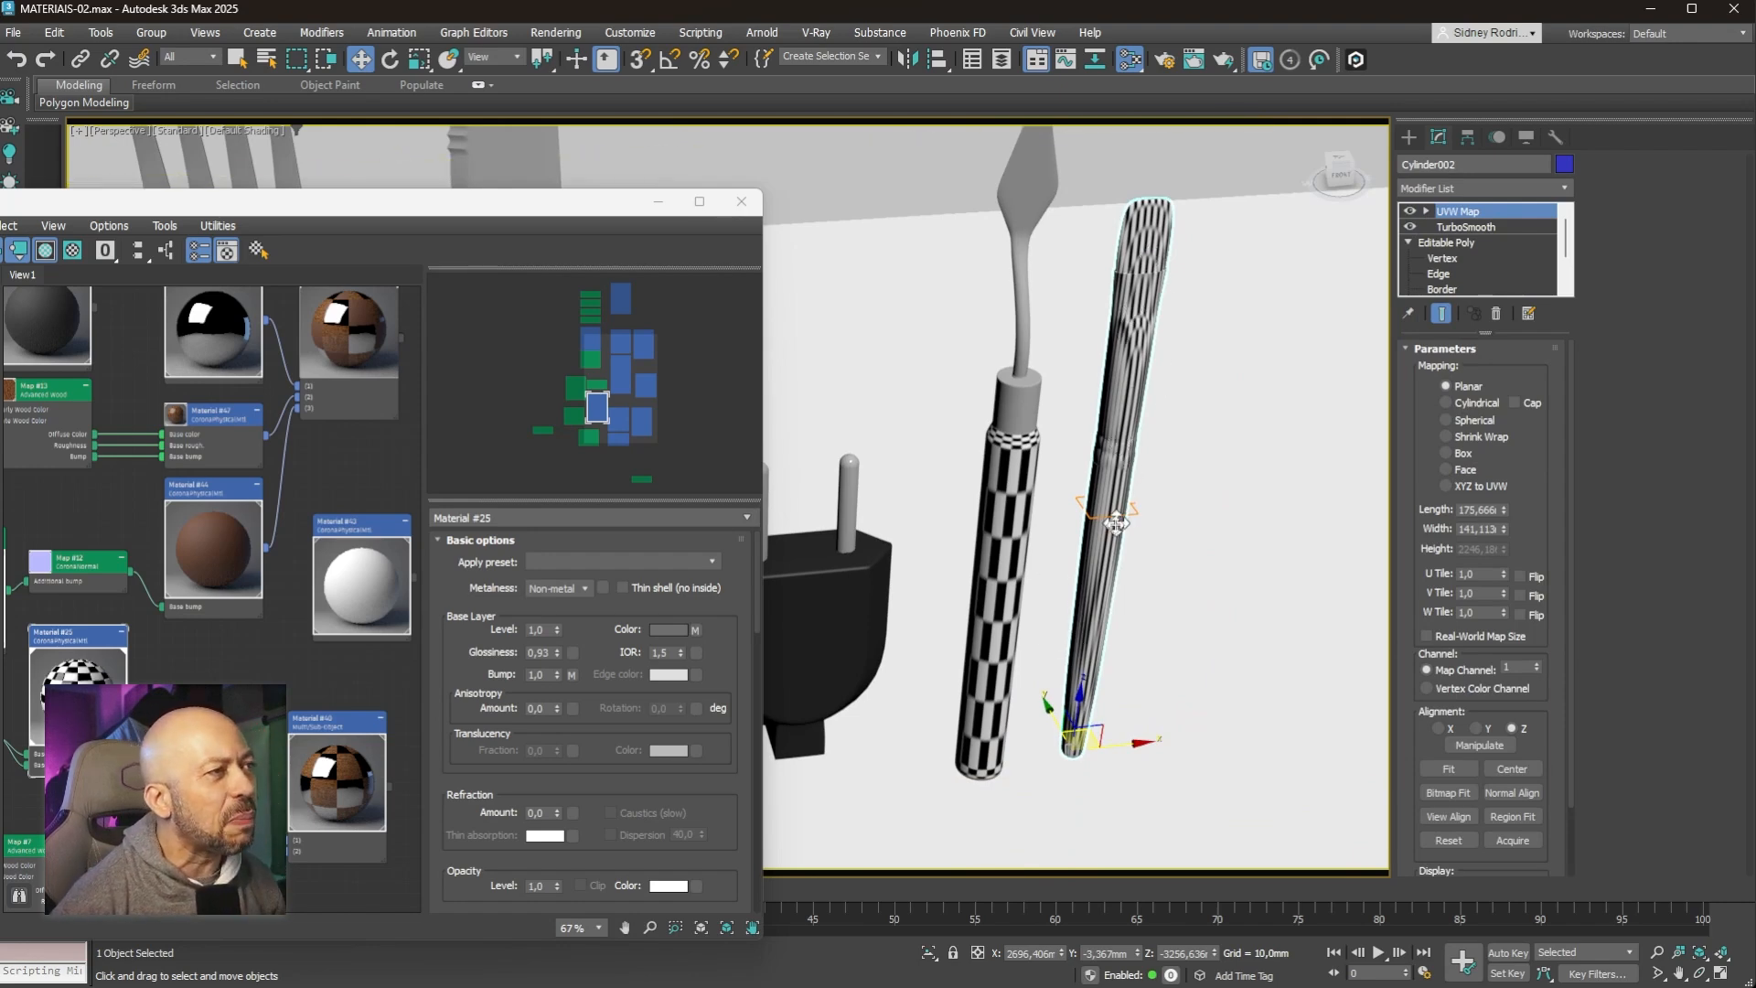
pyautogui.scroll(5, 1119, 514)
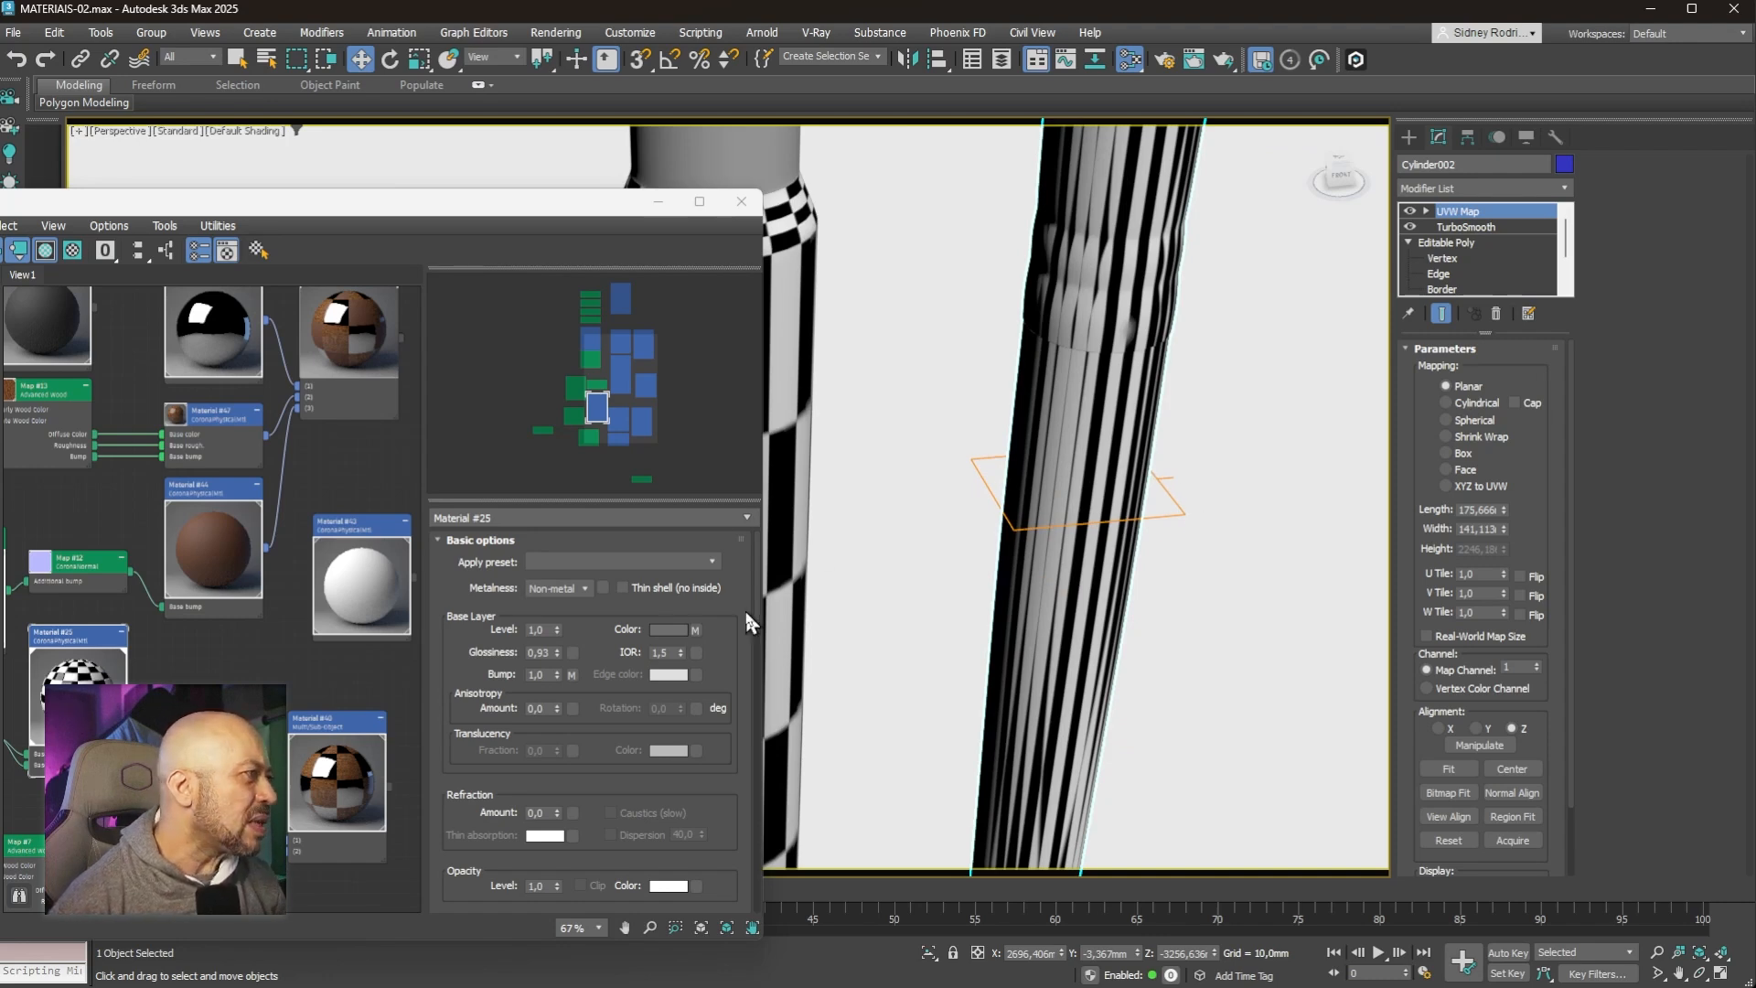
pyautogui.moveTo(81, 637); pyautogui.dragTo(274, 505)
pyautogui.doubleClick(108, 590)
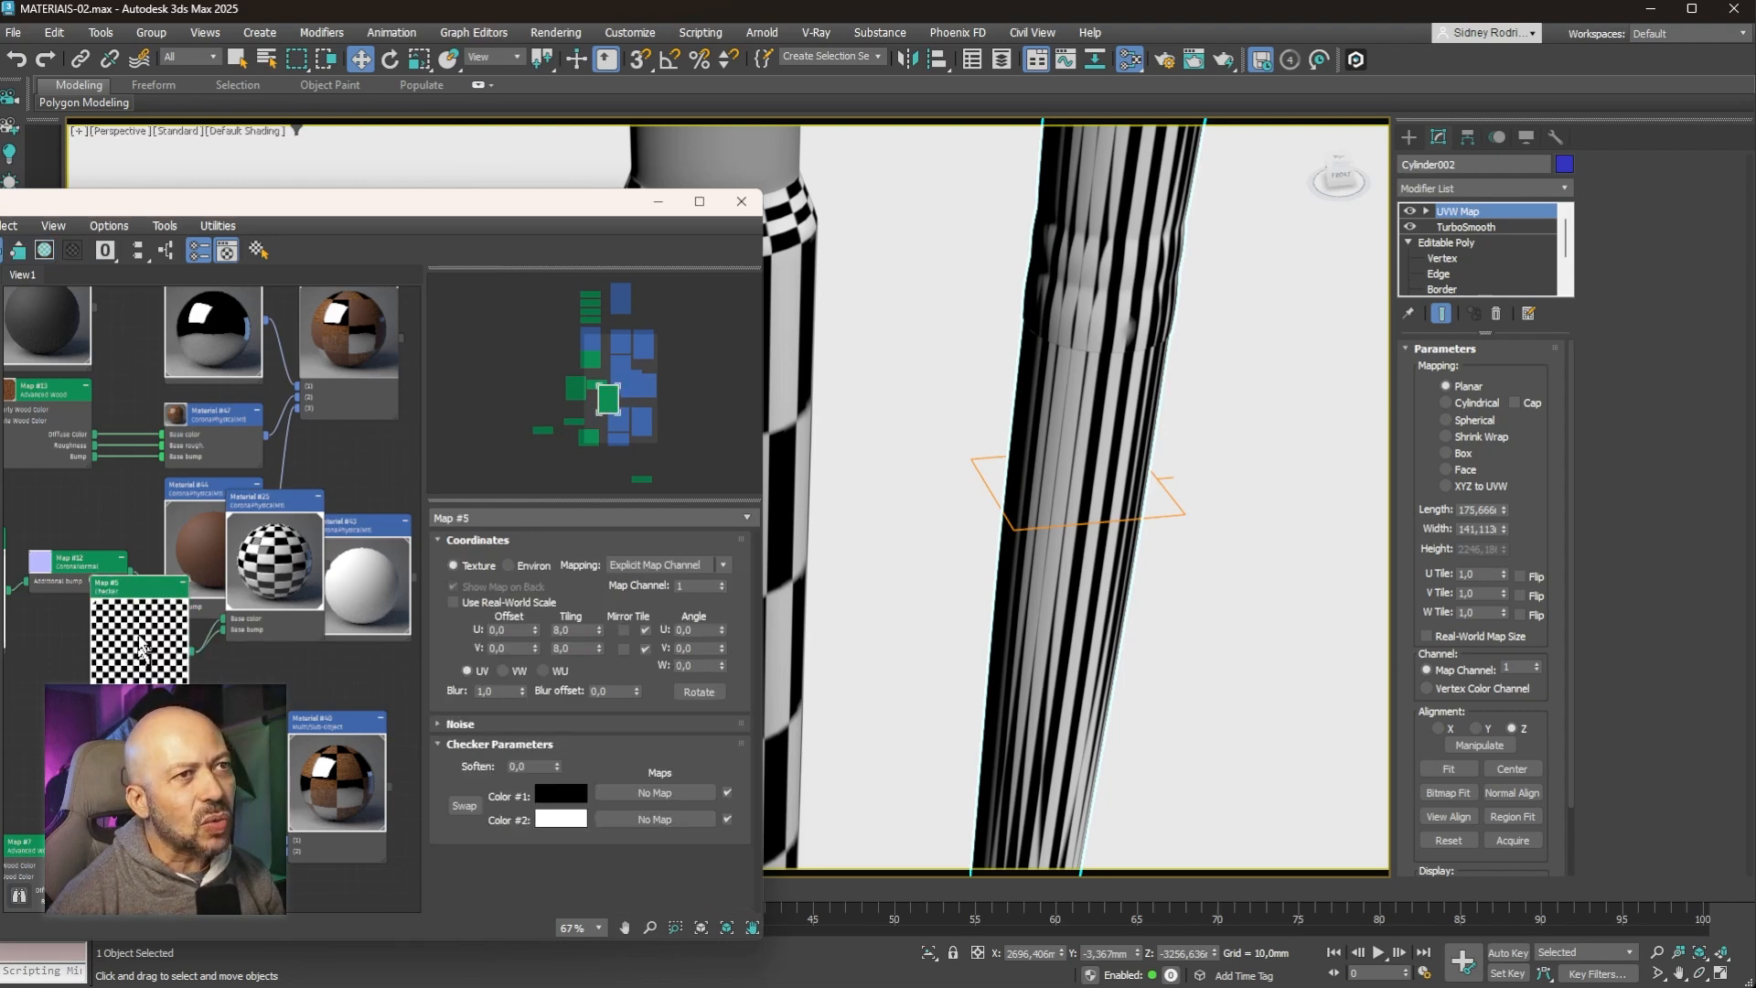
pyautogui.scroll(5, 101, 659)
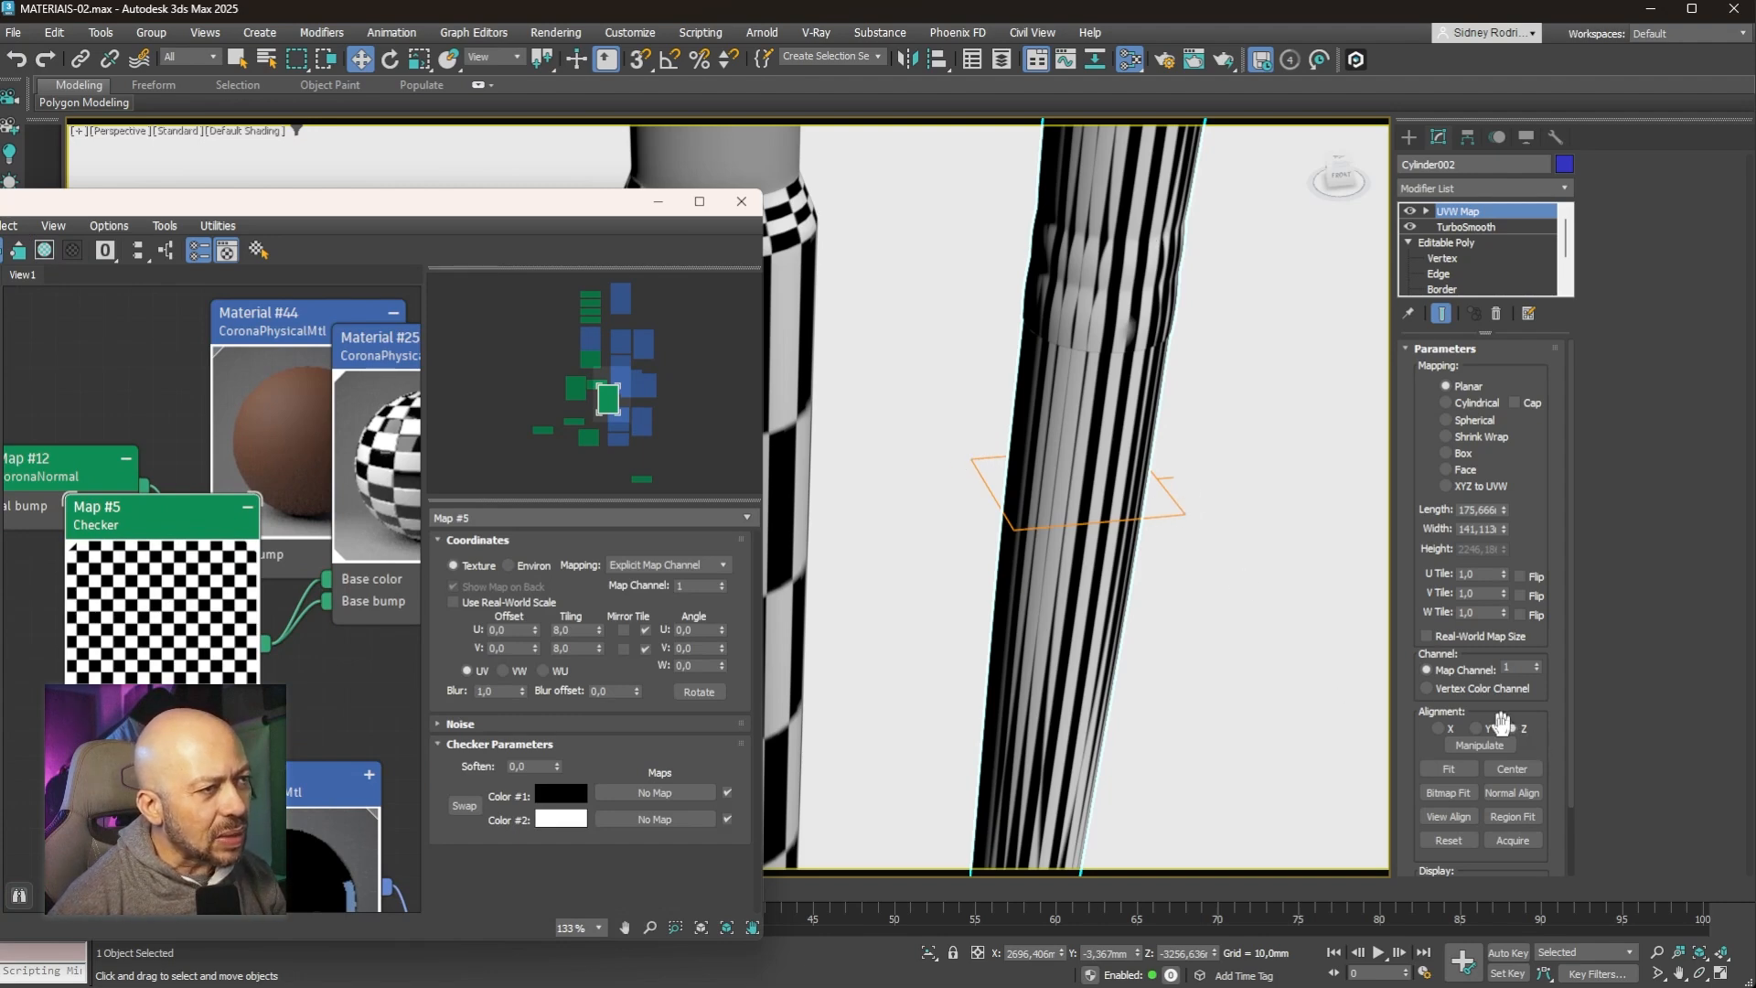
# Step: Try the paintbrush's planar mapping with Y alignment, switch the alignment to X, and check the checker squares up close
pyautogui.click(1475, 730)
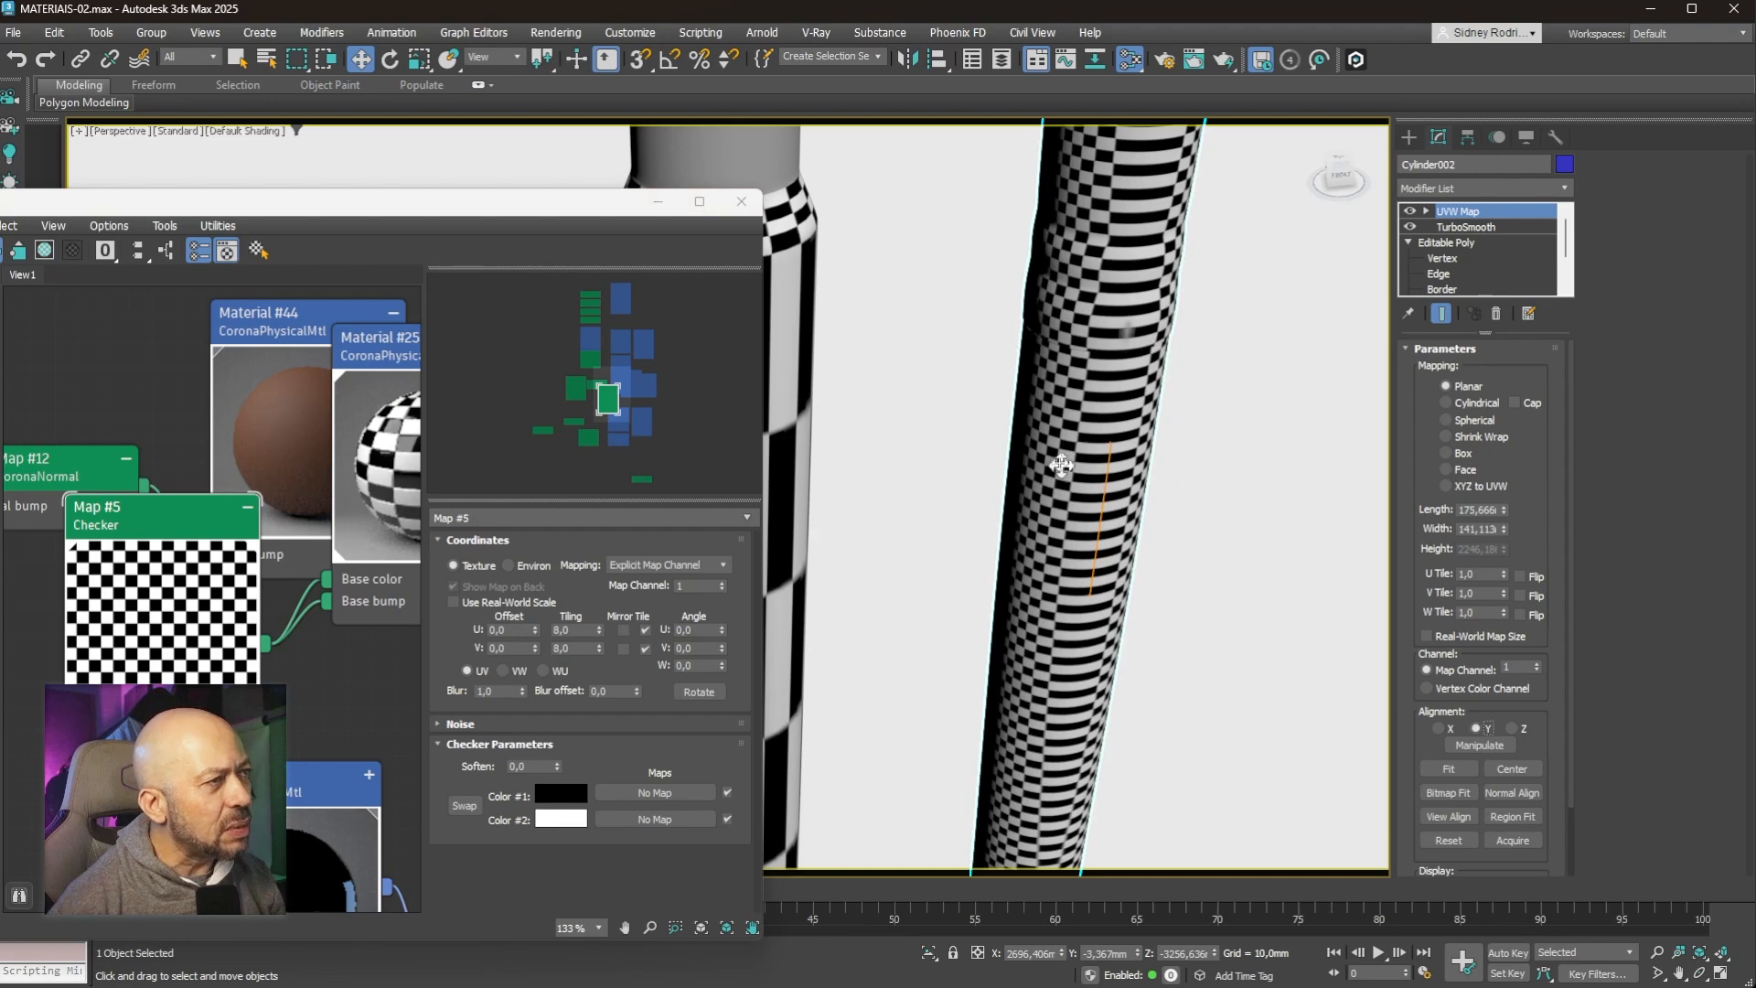
pyautogui.scroll(-3, 1110, 522)
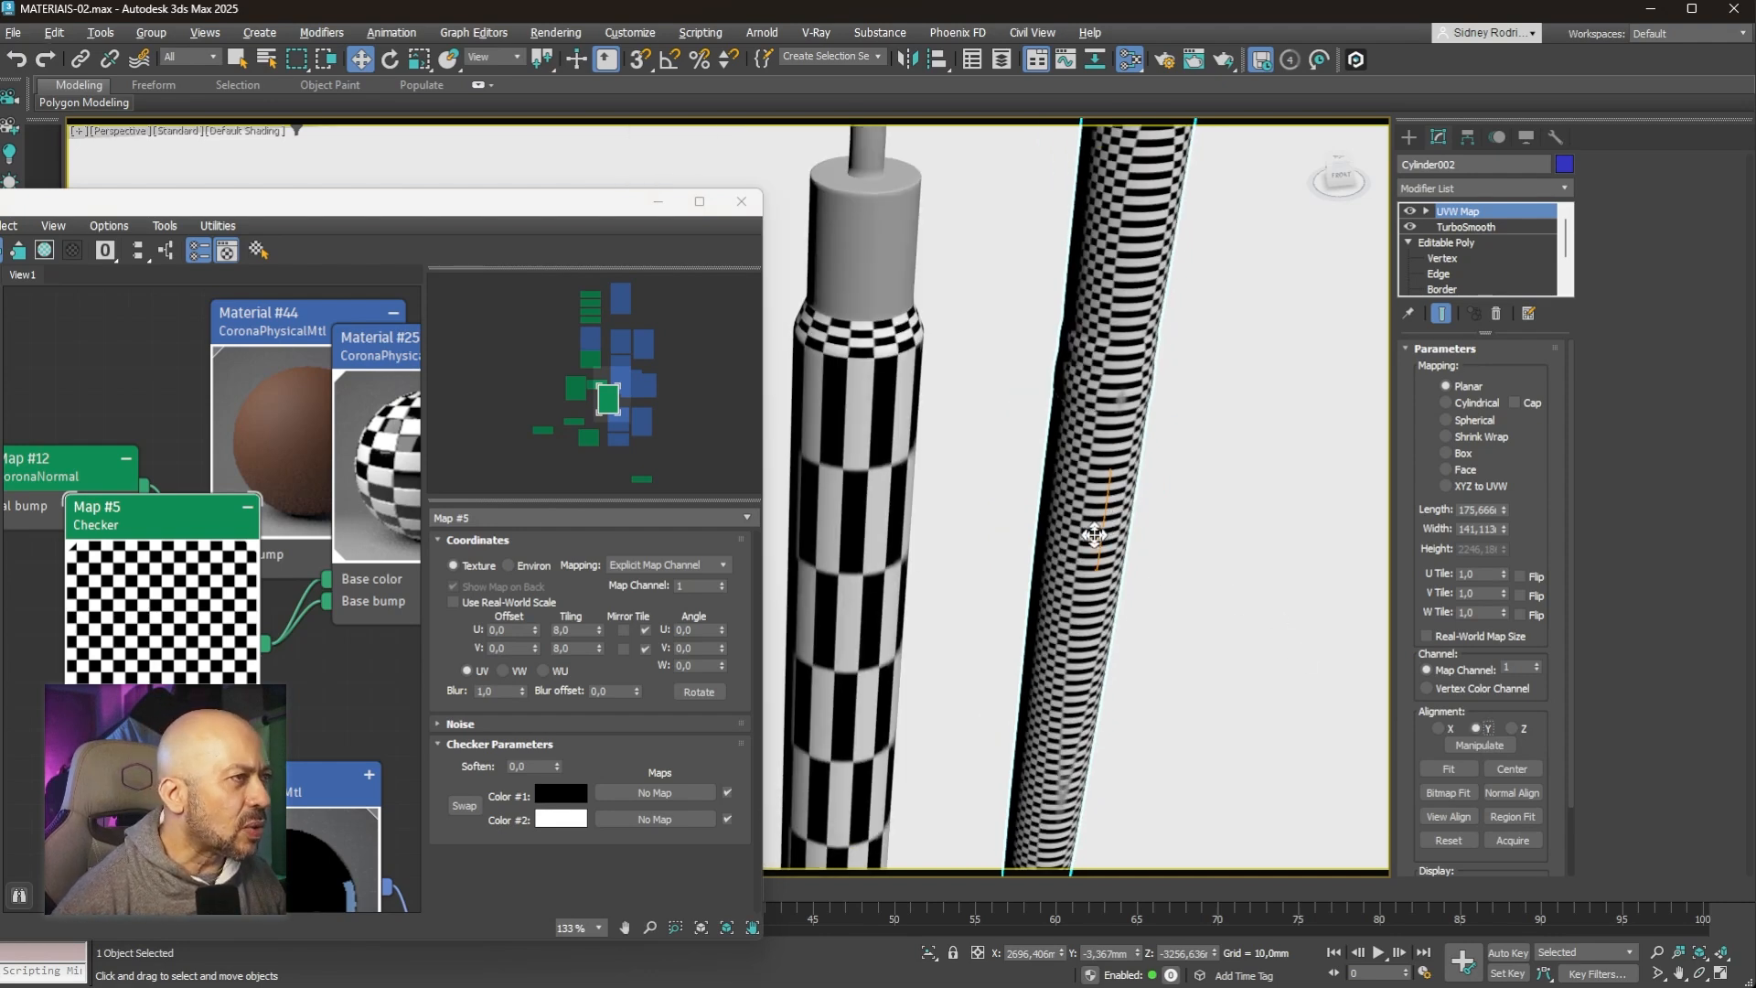
pyautogui.moveTo(1098, 530)
pyautogui.keyDown('alt'); pyautogui.mouseDown(button='middle')
pyautogui.moveTo(1210, 546)
pyautogui.moveTo(1094, 537)
pyautogui.mouseUp(button='middle'); pyautogui.keyUp('alt')
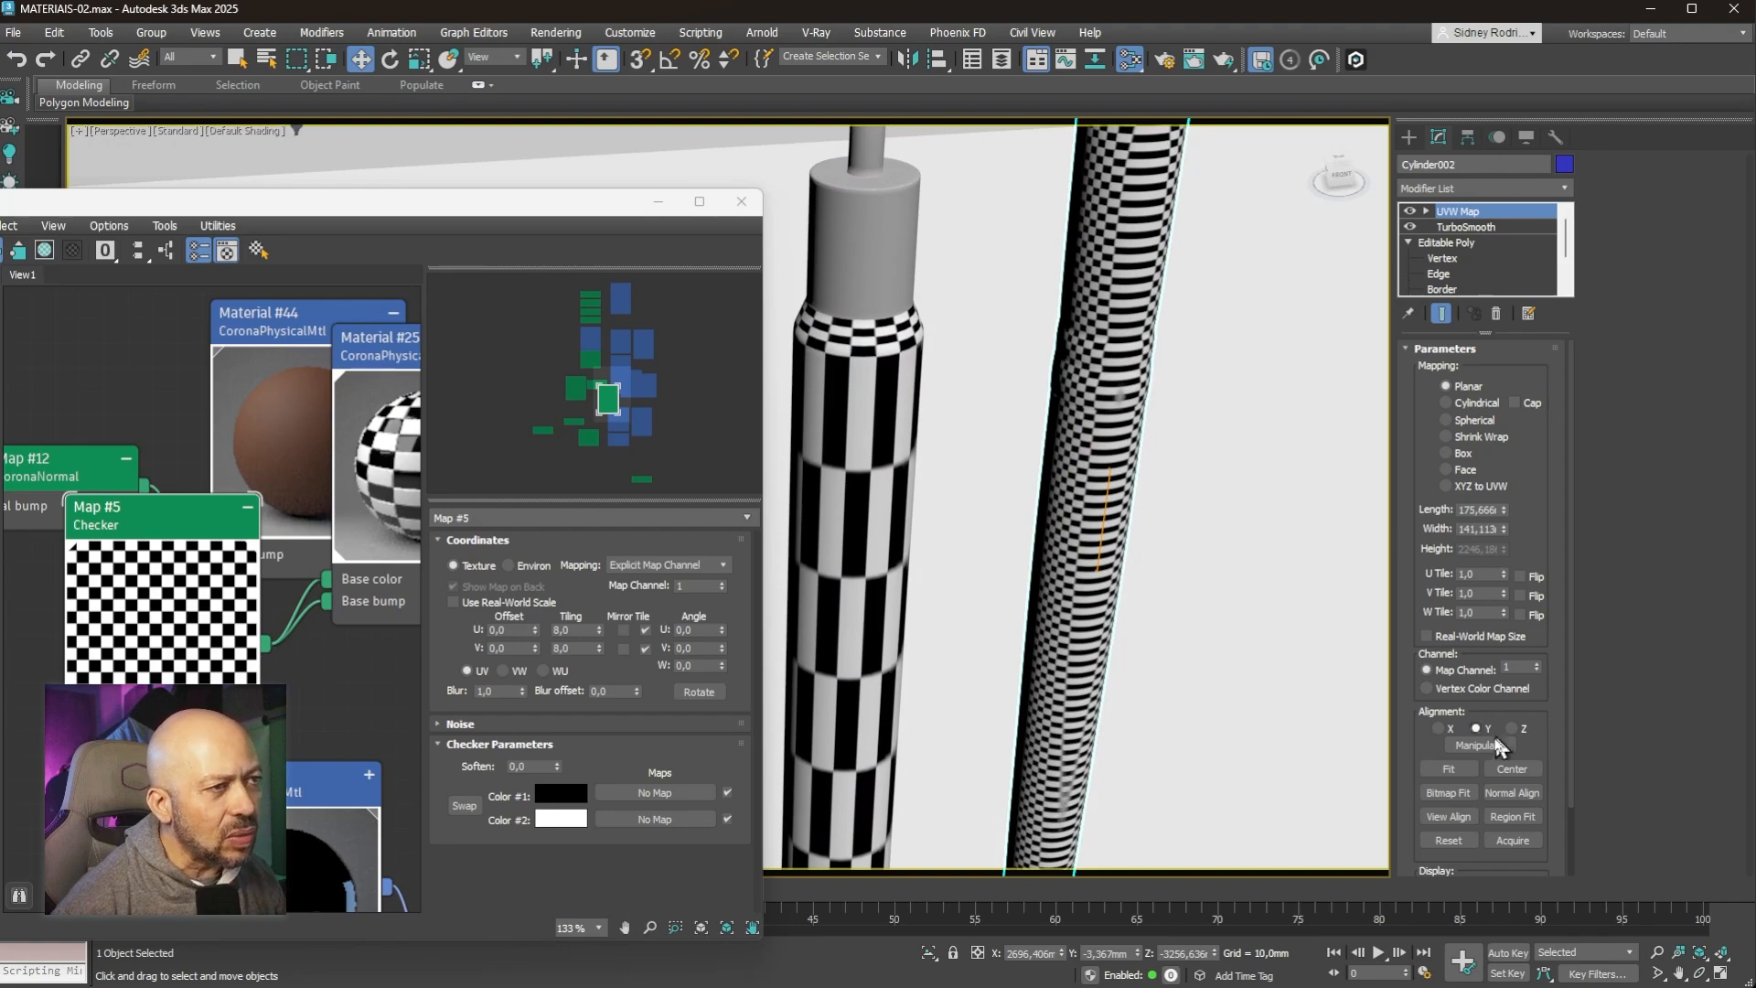
pyautogui.click(1439, 729)
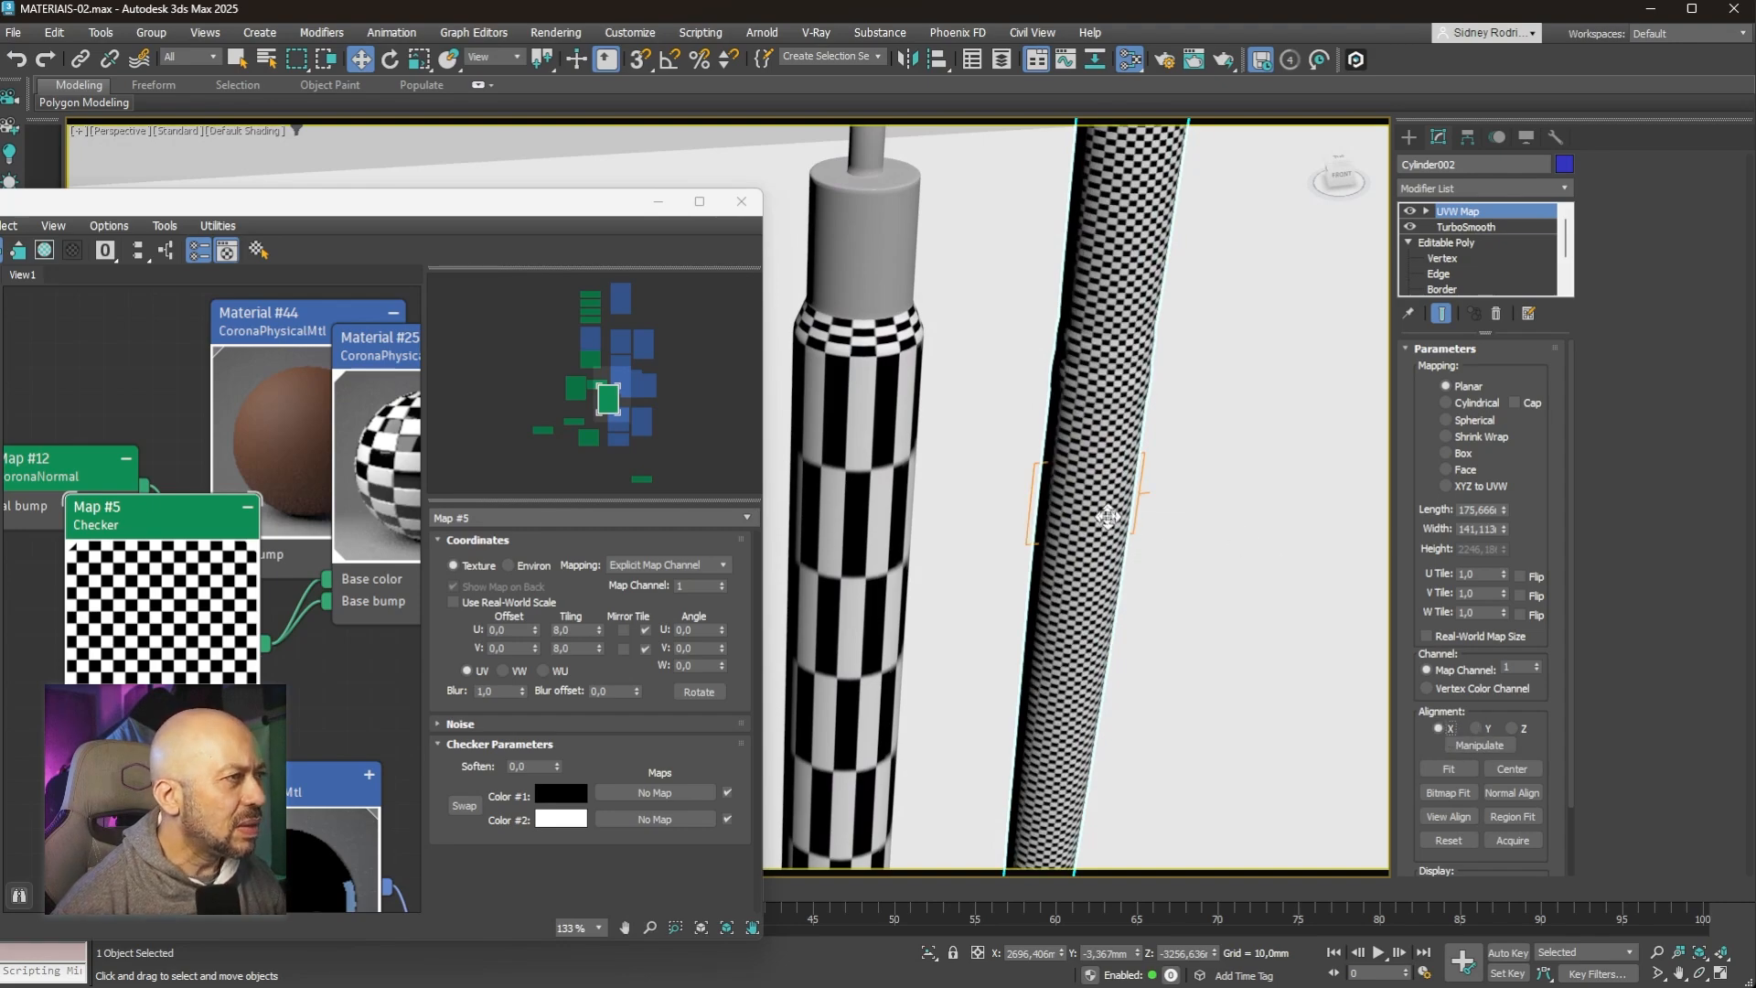
pyautogui.keyDown('alt'); pyautogui.moveTo(1110, 513); pyautogui.dragTo(1147, 411, button='middle'); pyautogui.keyUp('alt')
pyautogui.scroll(10, 1147, 411)
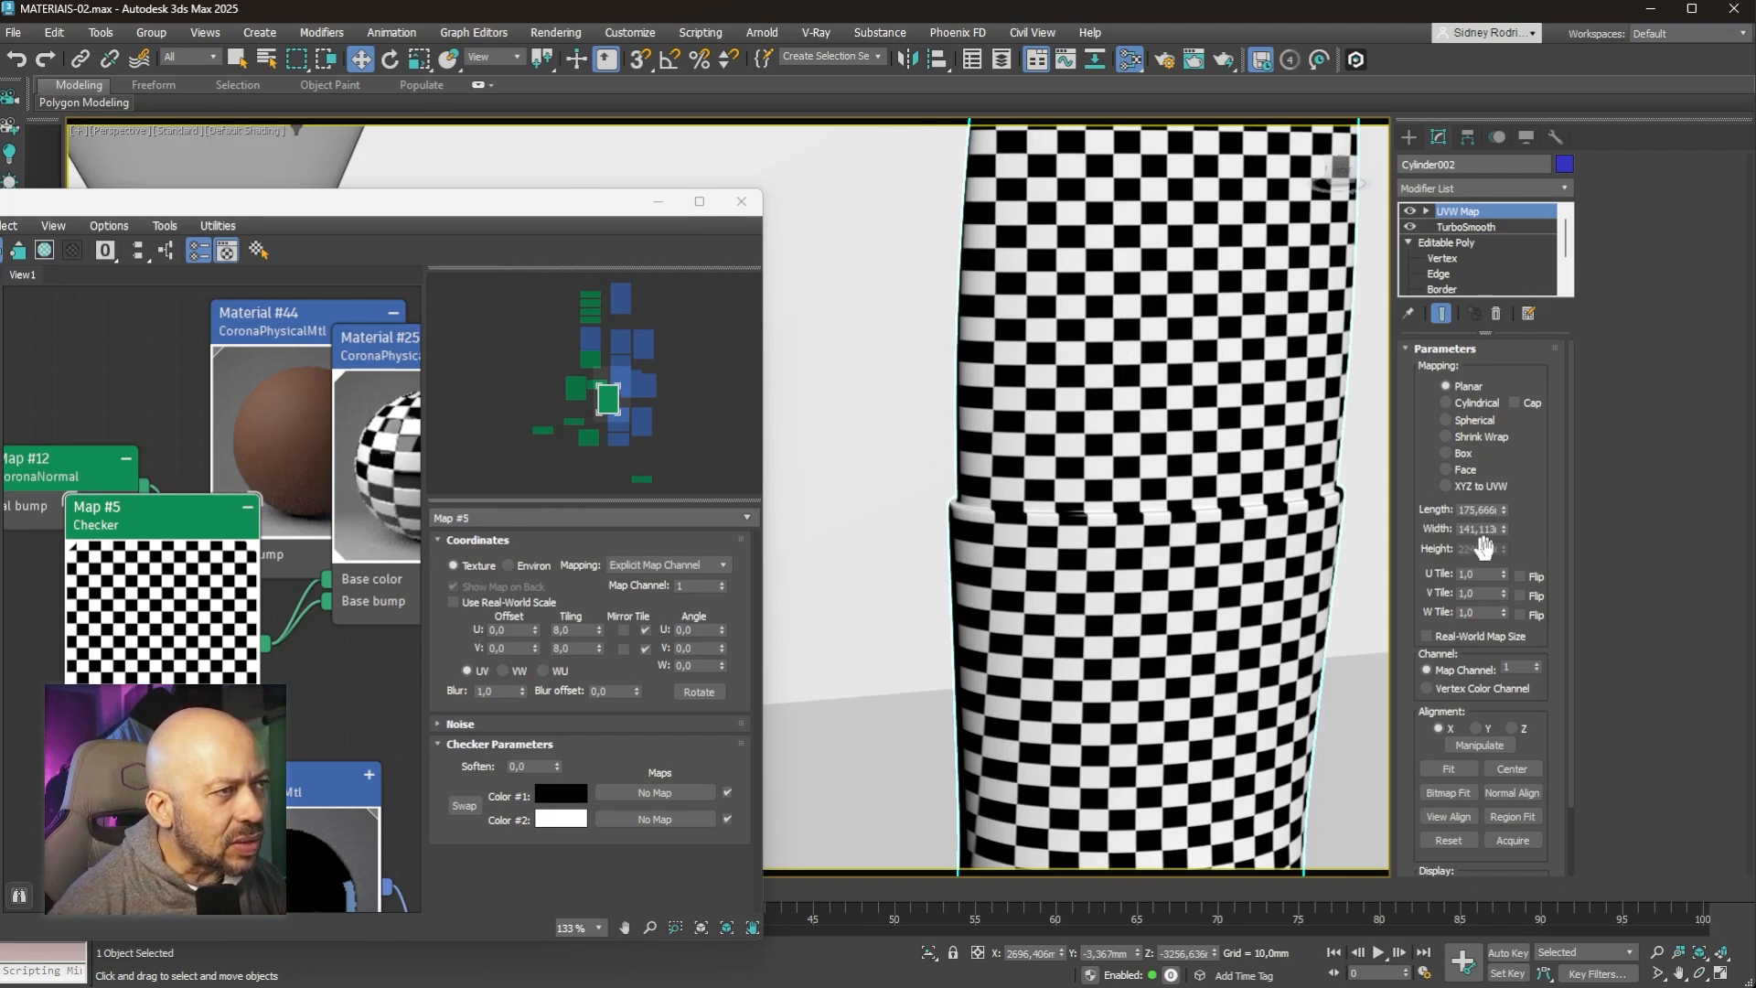
# Step: Enlarge the paintbrush's planar mapping to a length of about 205.8 and a width of about 184.8
pyautogui.moveTo(1504, 511); pyautogui.dragTo(1504, 486)
pyautogui.scroll(-4, 1253, 606)
pyautogui.scroll(5, 1253, 606)
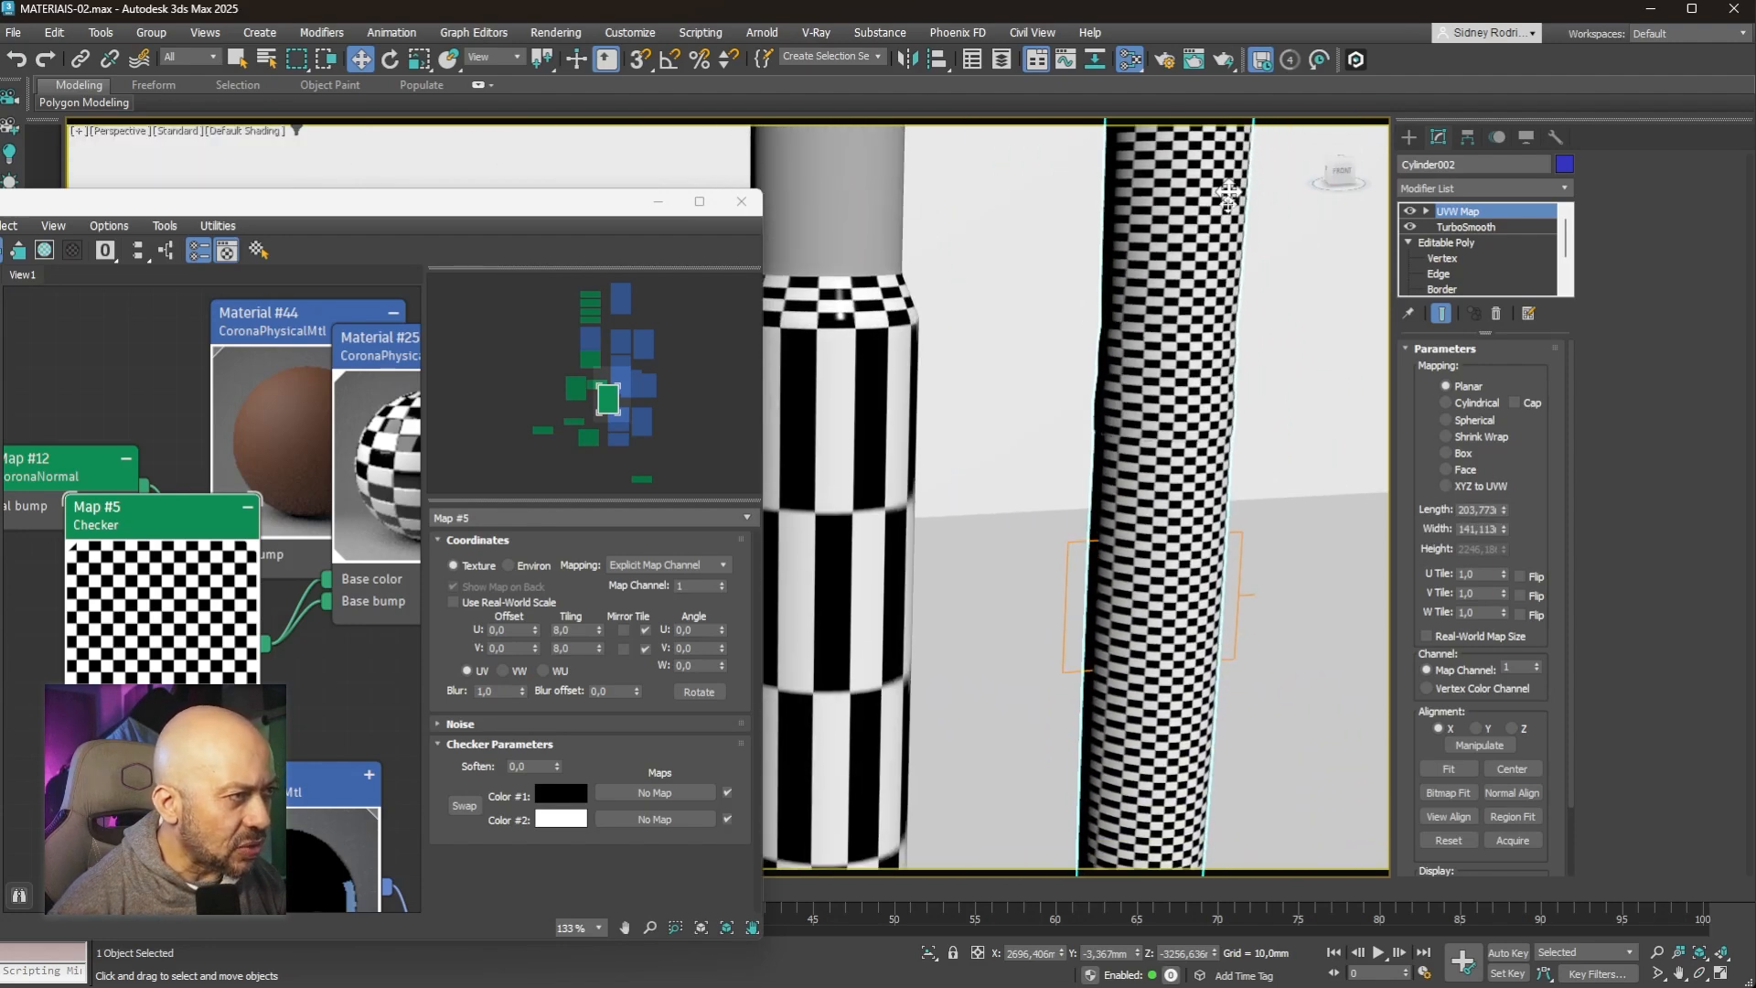
pyautogui.scroll(-5, 1237, 469)
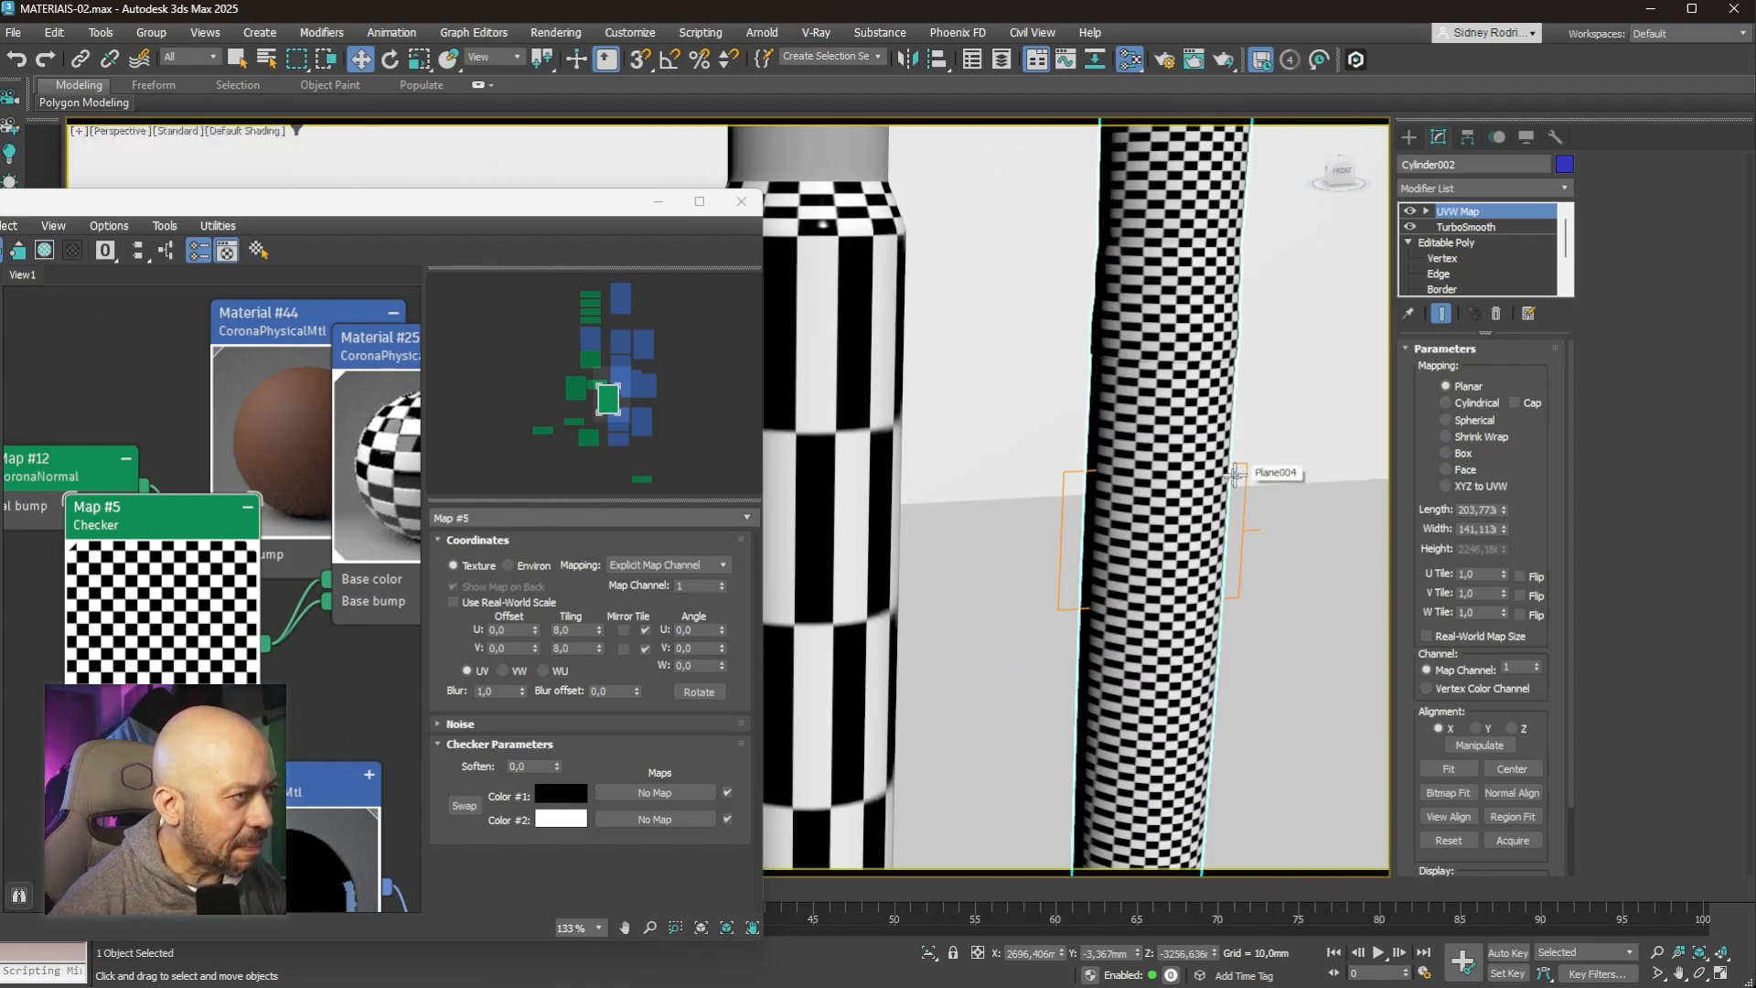
pyautogui.scroll(2, 1178, 516)
pyautogui.scroll(4, 1176, 522)
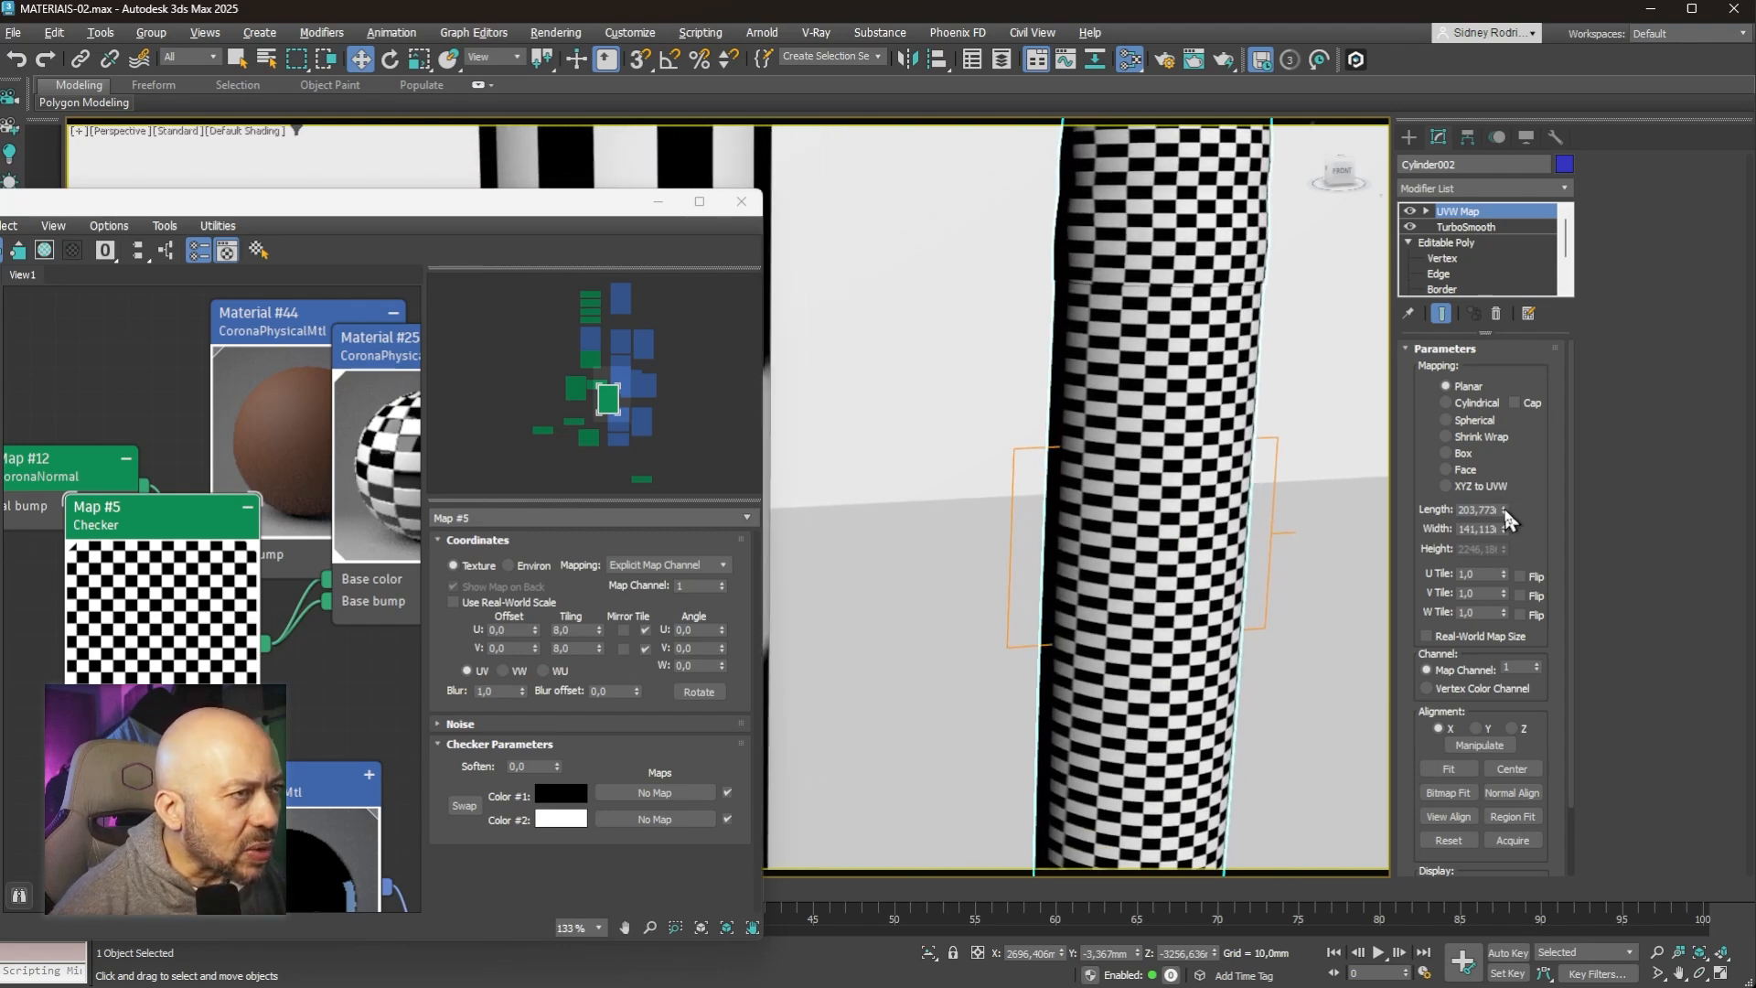
pyautogui.moveTo(1504, 514); pyautogui.dragTo(1504, 511)
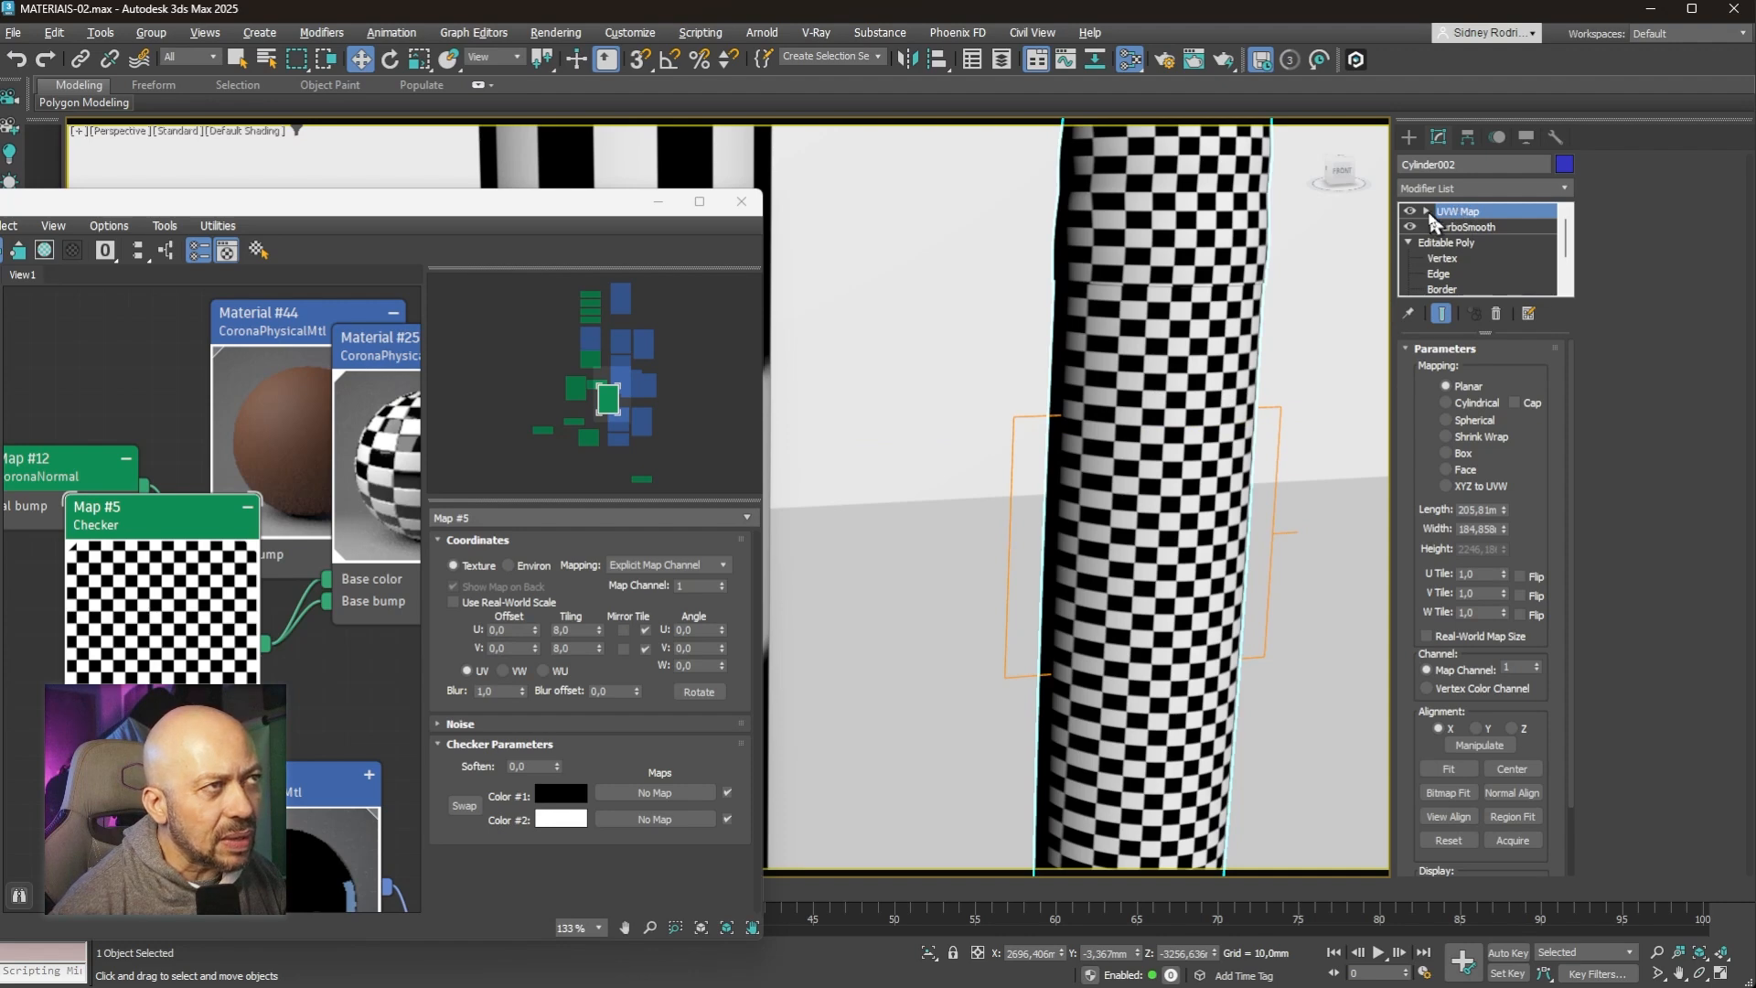
# Step: Activate the UVW Map gizmo and rotate it slightly so the checker pattern follows the paintbrush handle's slant
pyautogui.click(1426, 212)
pyautogui.click(1470, 227)
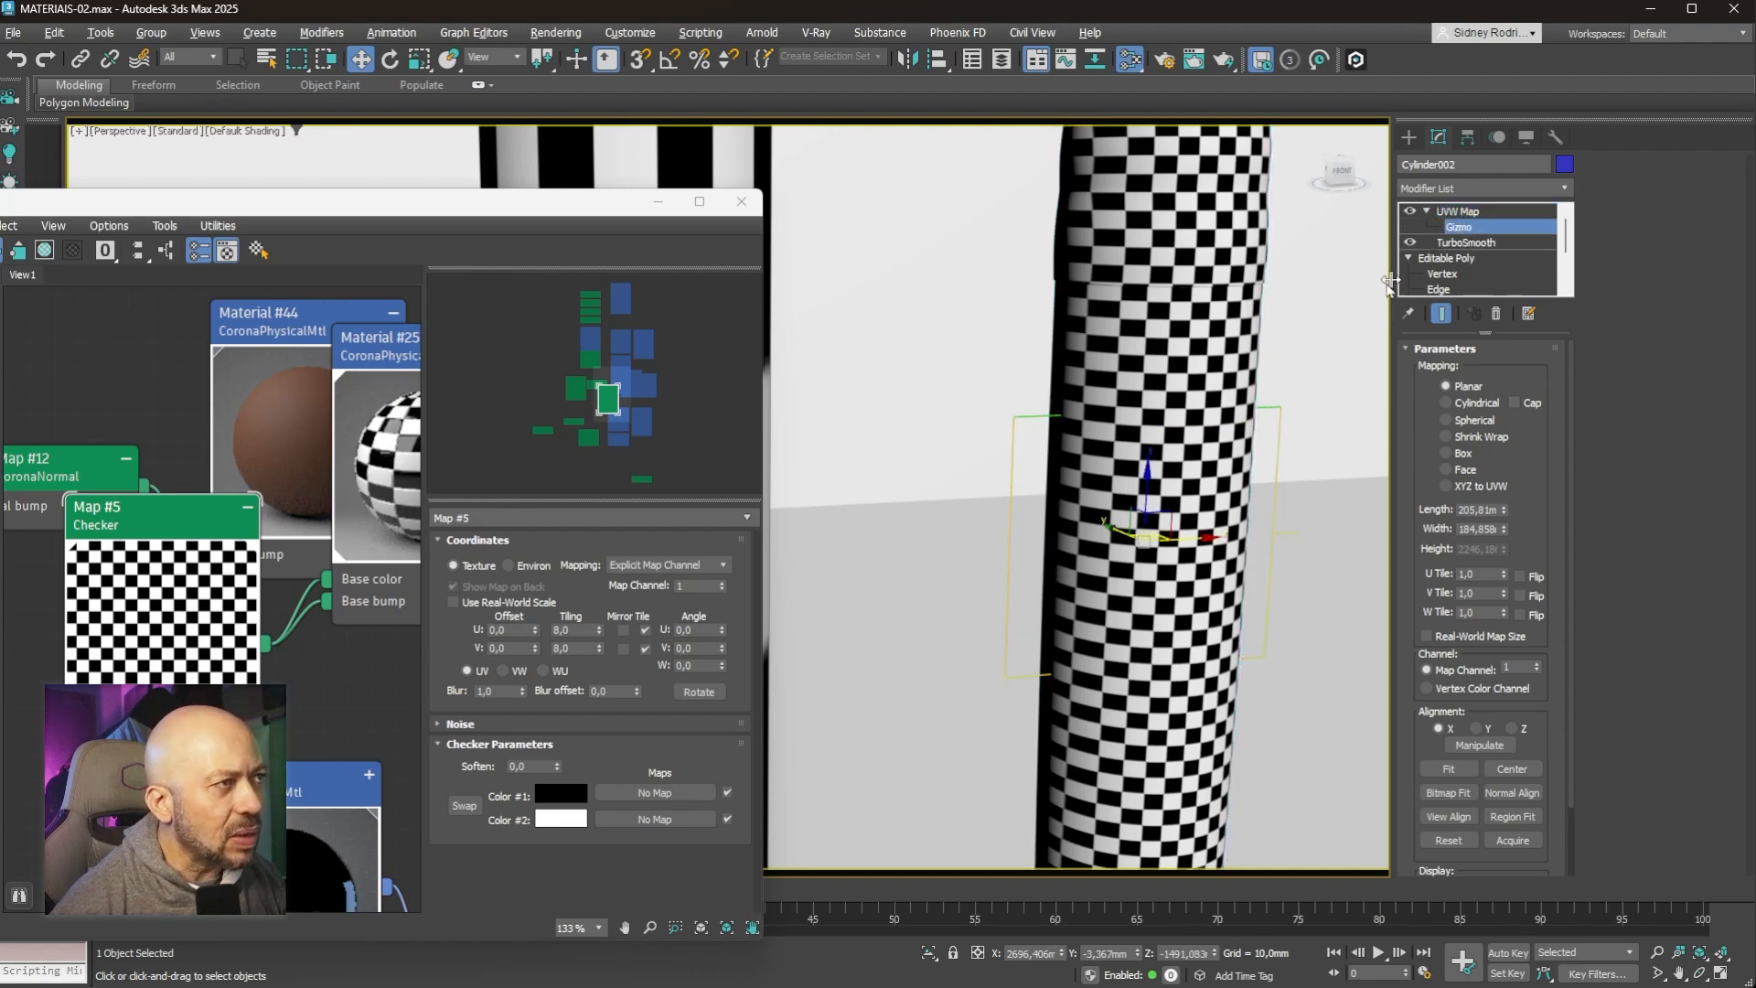
pyautogui.press('e')
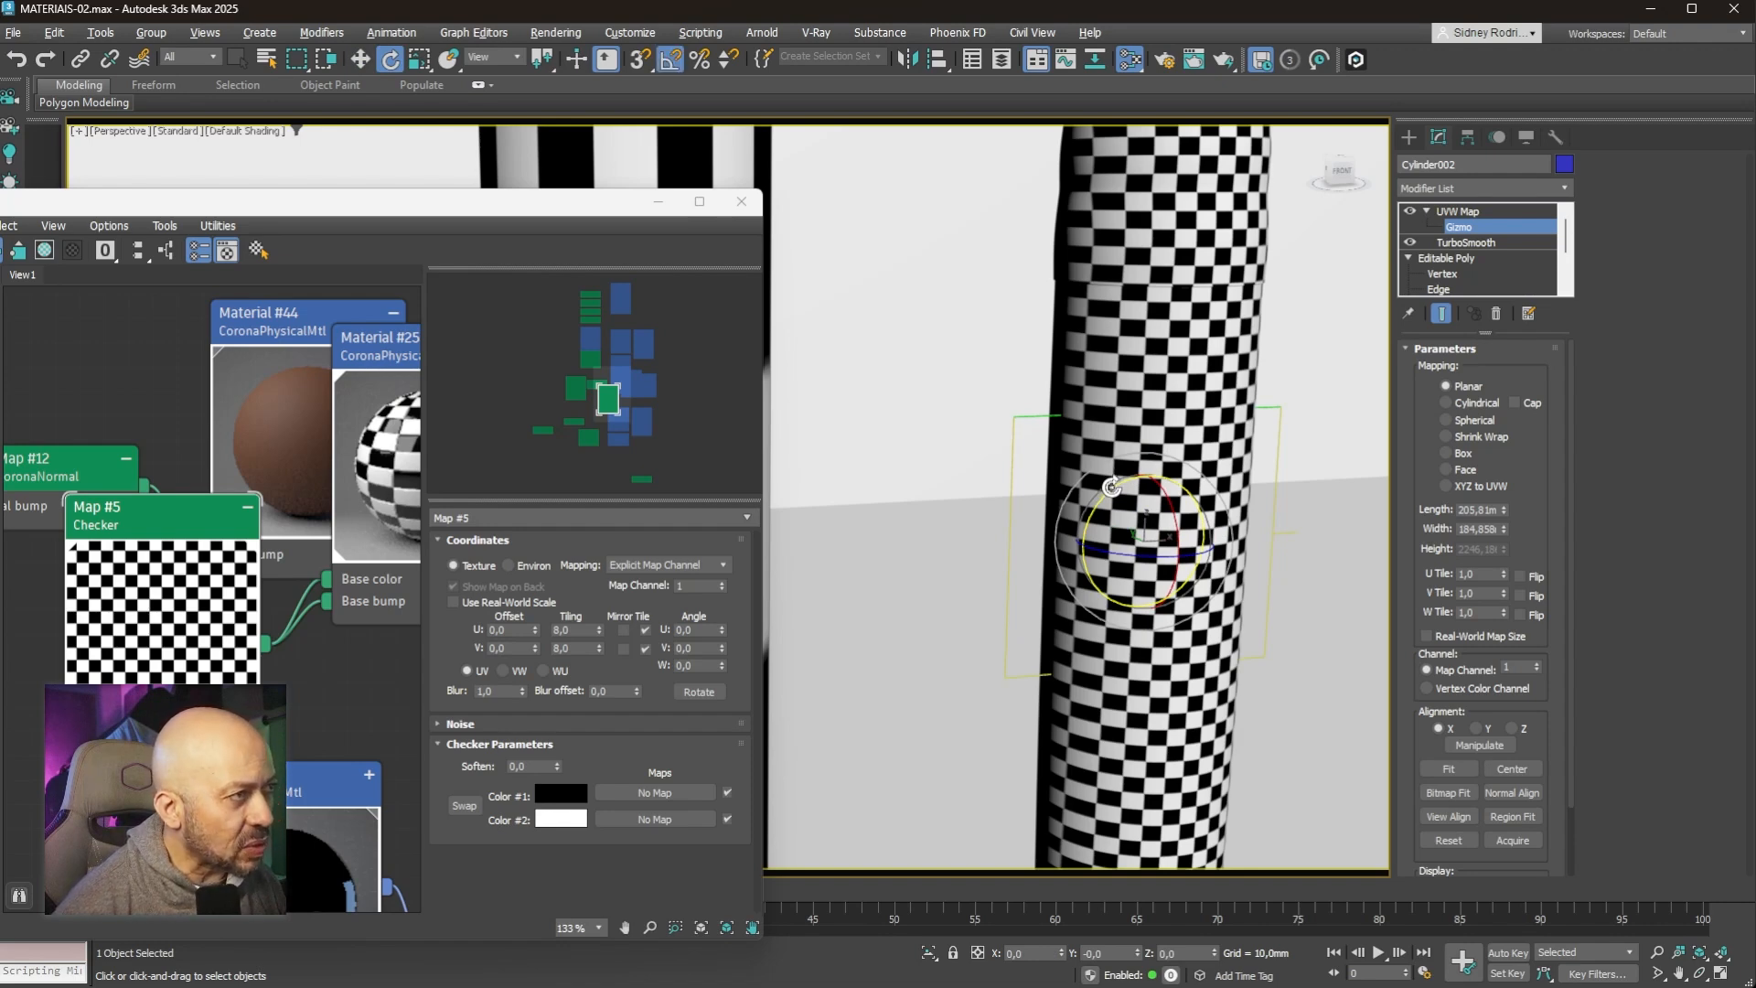
pyautogui.moveTo(1111, 486); pyautogui.dragTo(1102, 652)
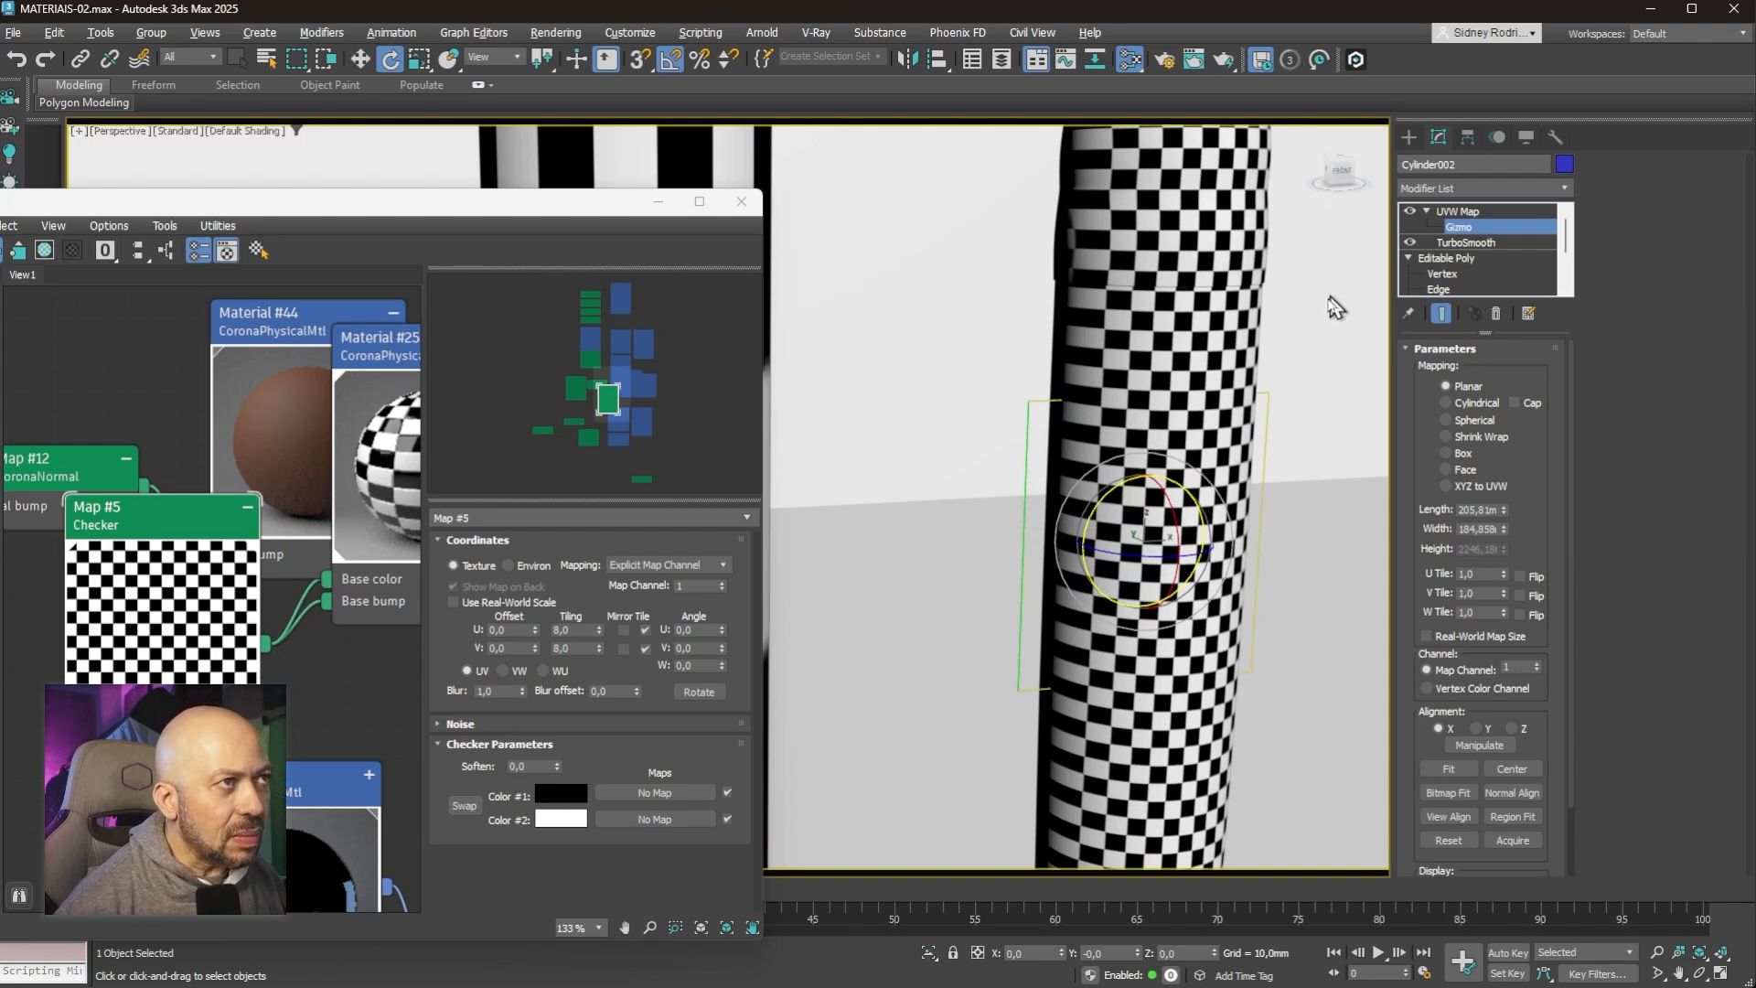
pyautogui.press('w')
# Step: Try shifting the planar mapping gizmo along Y to about -138.4 mm and check the checker pattern on the handle
pyautogui.keyDown('alt'); pyautogui.moveTo(1254, 408); pyautogui.dragTo(1164, 515, button='middle'); pyautogui.keyUp('alt')
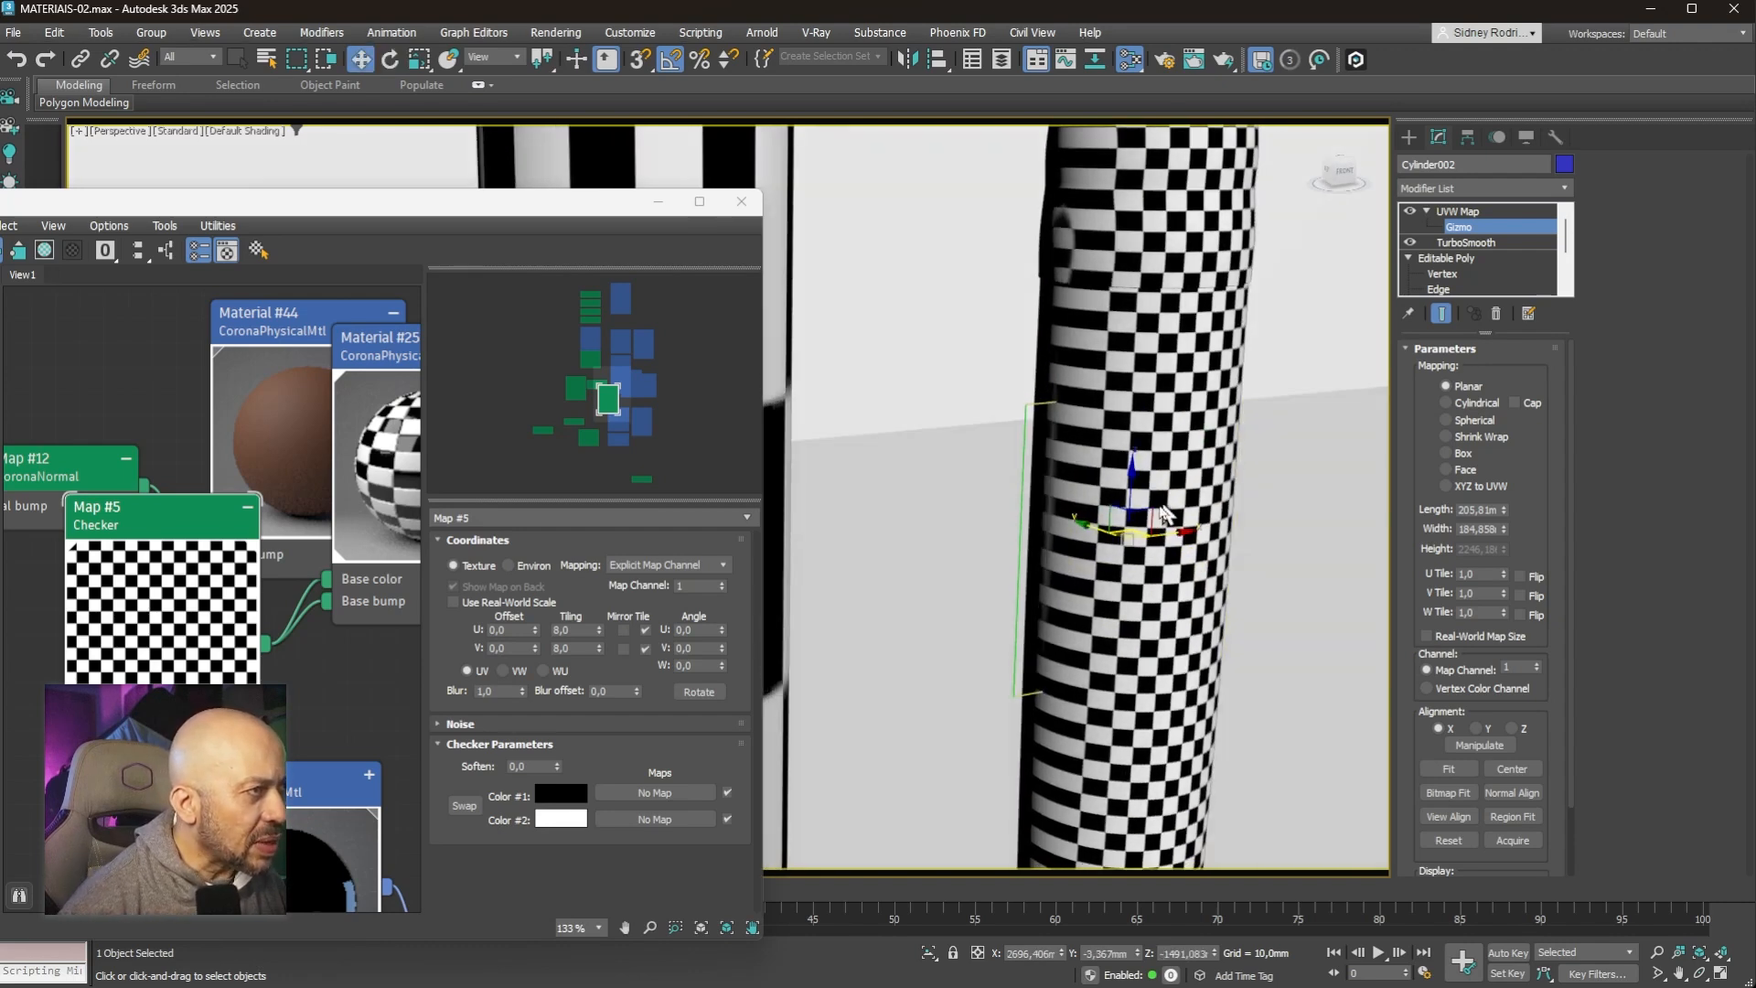
pyautogui.moveTo(1164, 515); pyautogui.dragTo(1173, 590)
pyautogui.scroll(-5, 1193, 476)
pyautogui.keyDown('alt'); pyautogui.moveTo(1193, 476); pyautogui.dragTo(1156, 444, button='middle'); pyautogui.keyUp('alt')
pyautogui.press('super')
pyautogui.press('super')
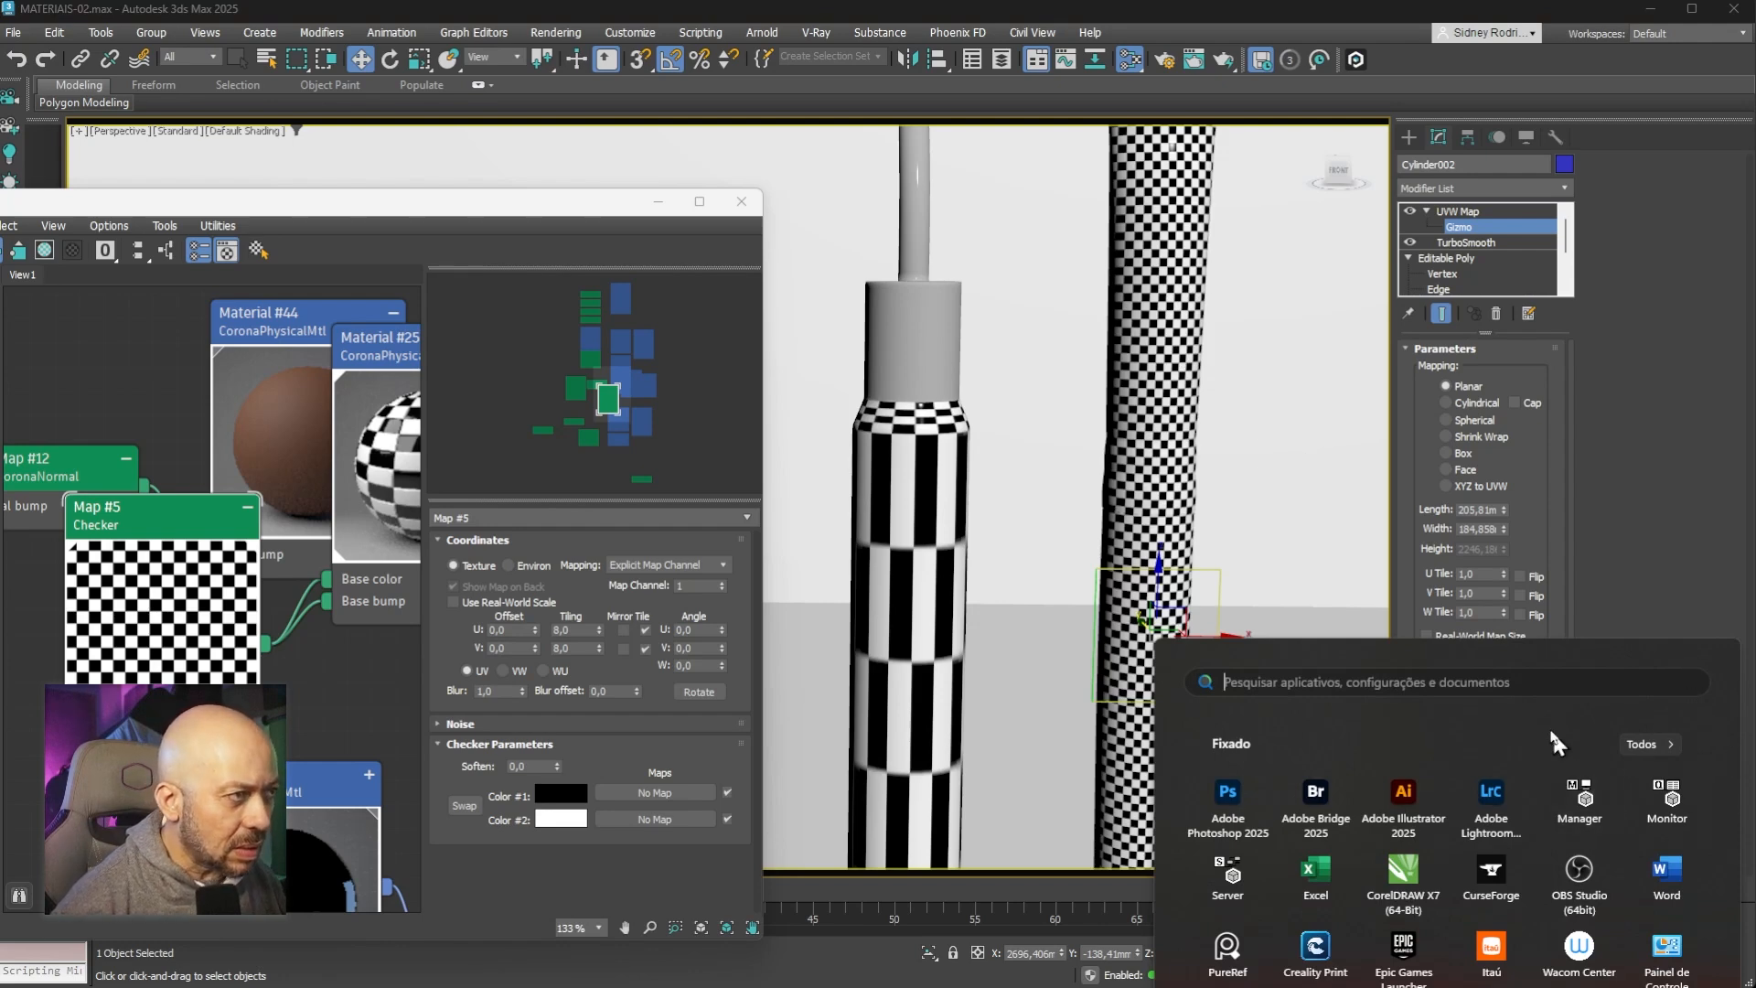
pyautogui.press('super')
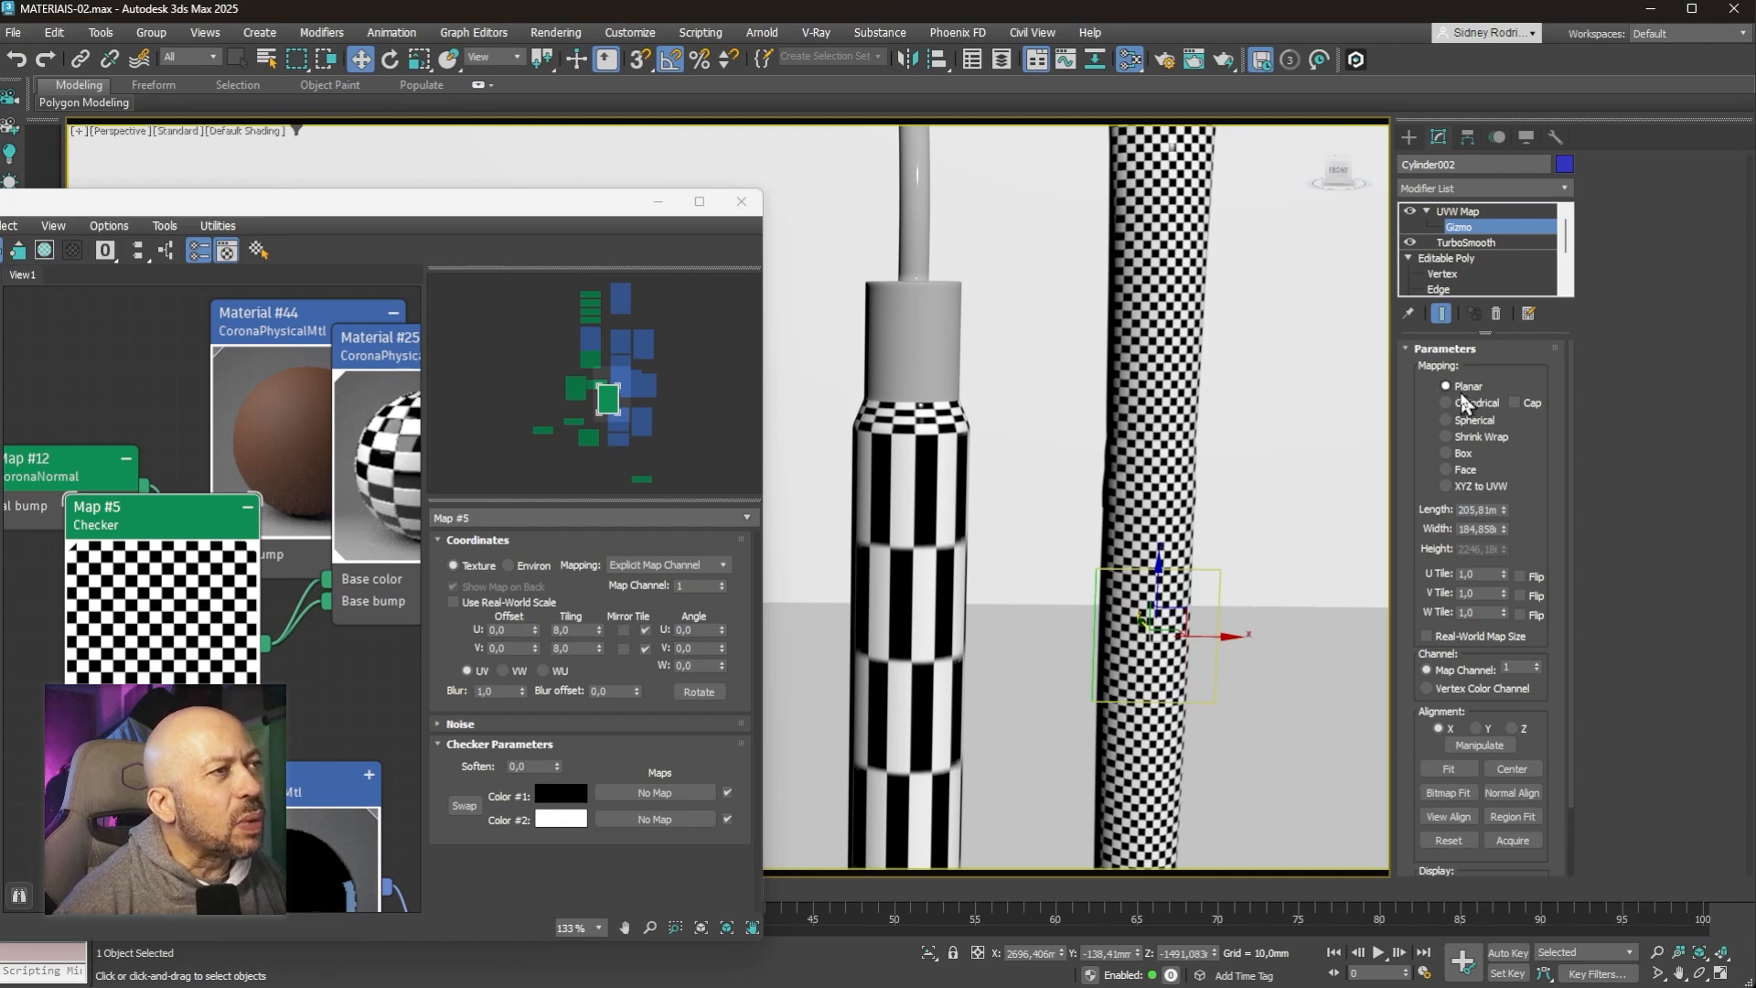
# Step: Switch the paintbrush's UVW mapping to Cylindrical and reduce the mapping height to about 359.4 mm
pyautogui.scroll(2, 1134, 634)
pyautogui.scroll(5, 1095, 565)
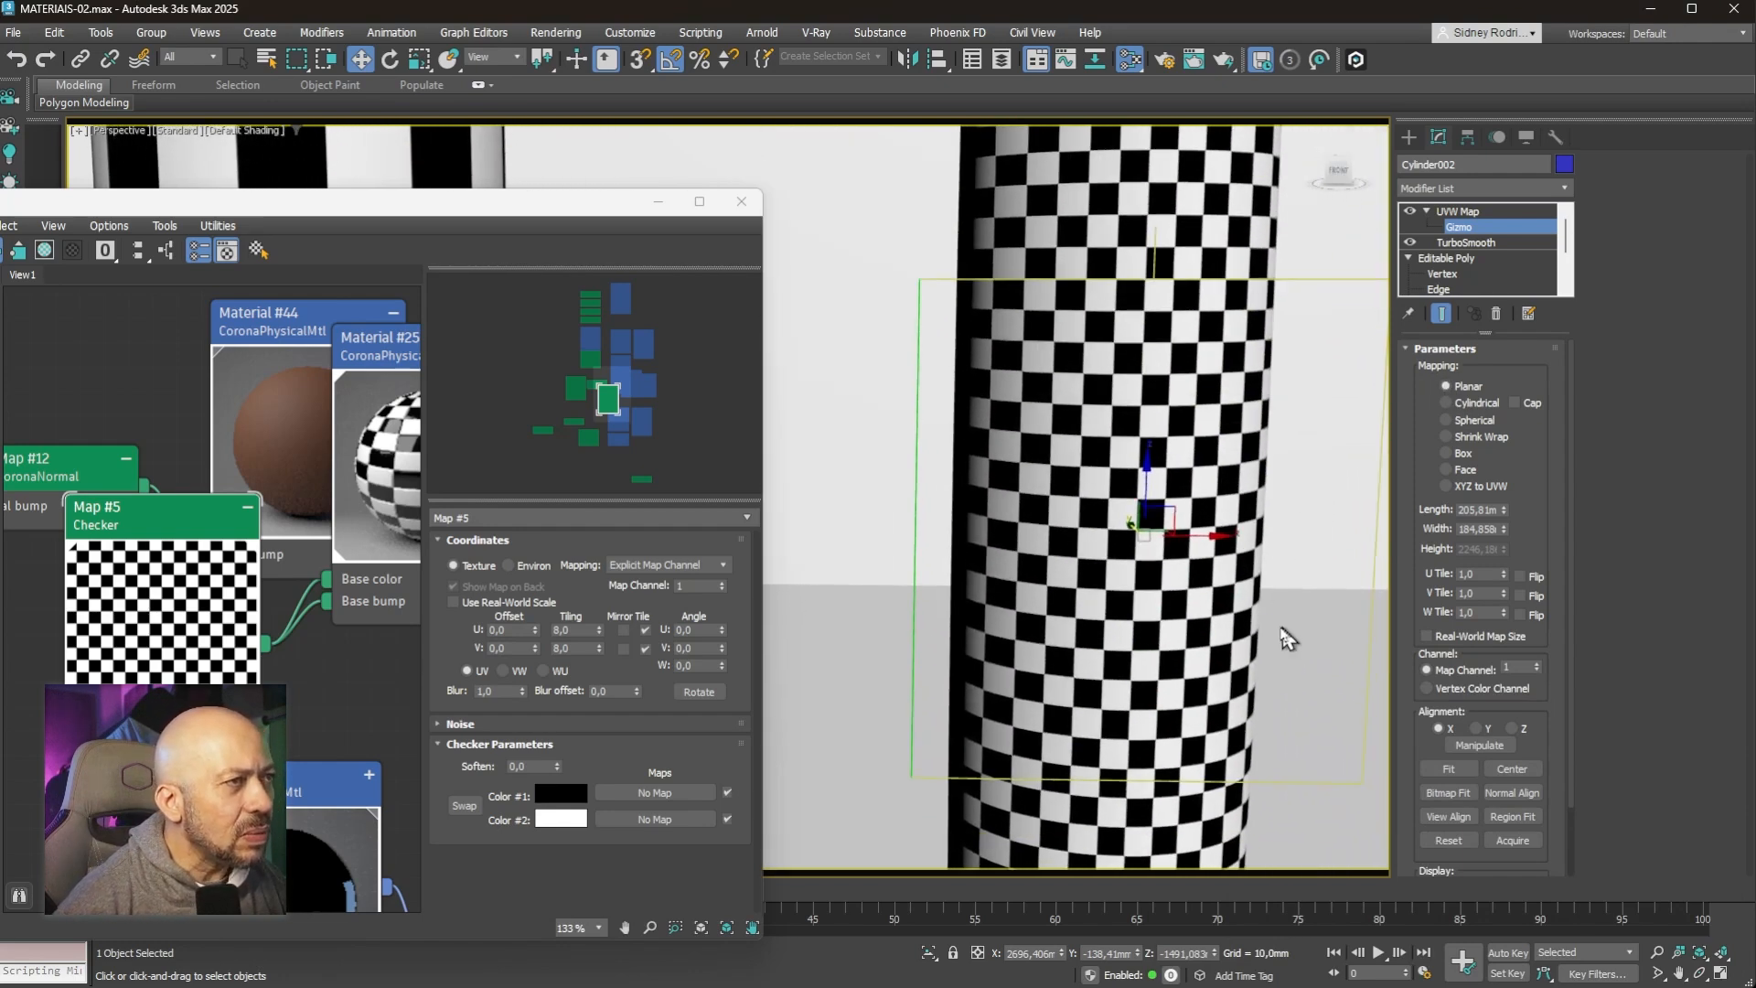
pyautogui.moveTo(1281, 639); pyautogui.dragTo(1331, 631, button='middle')
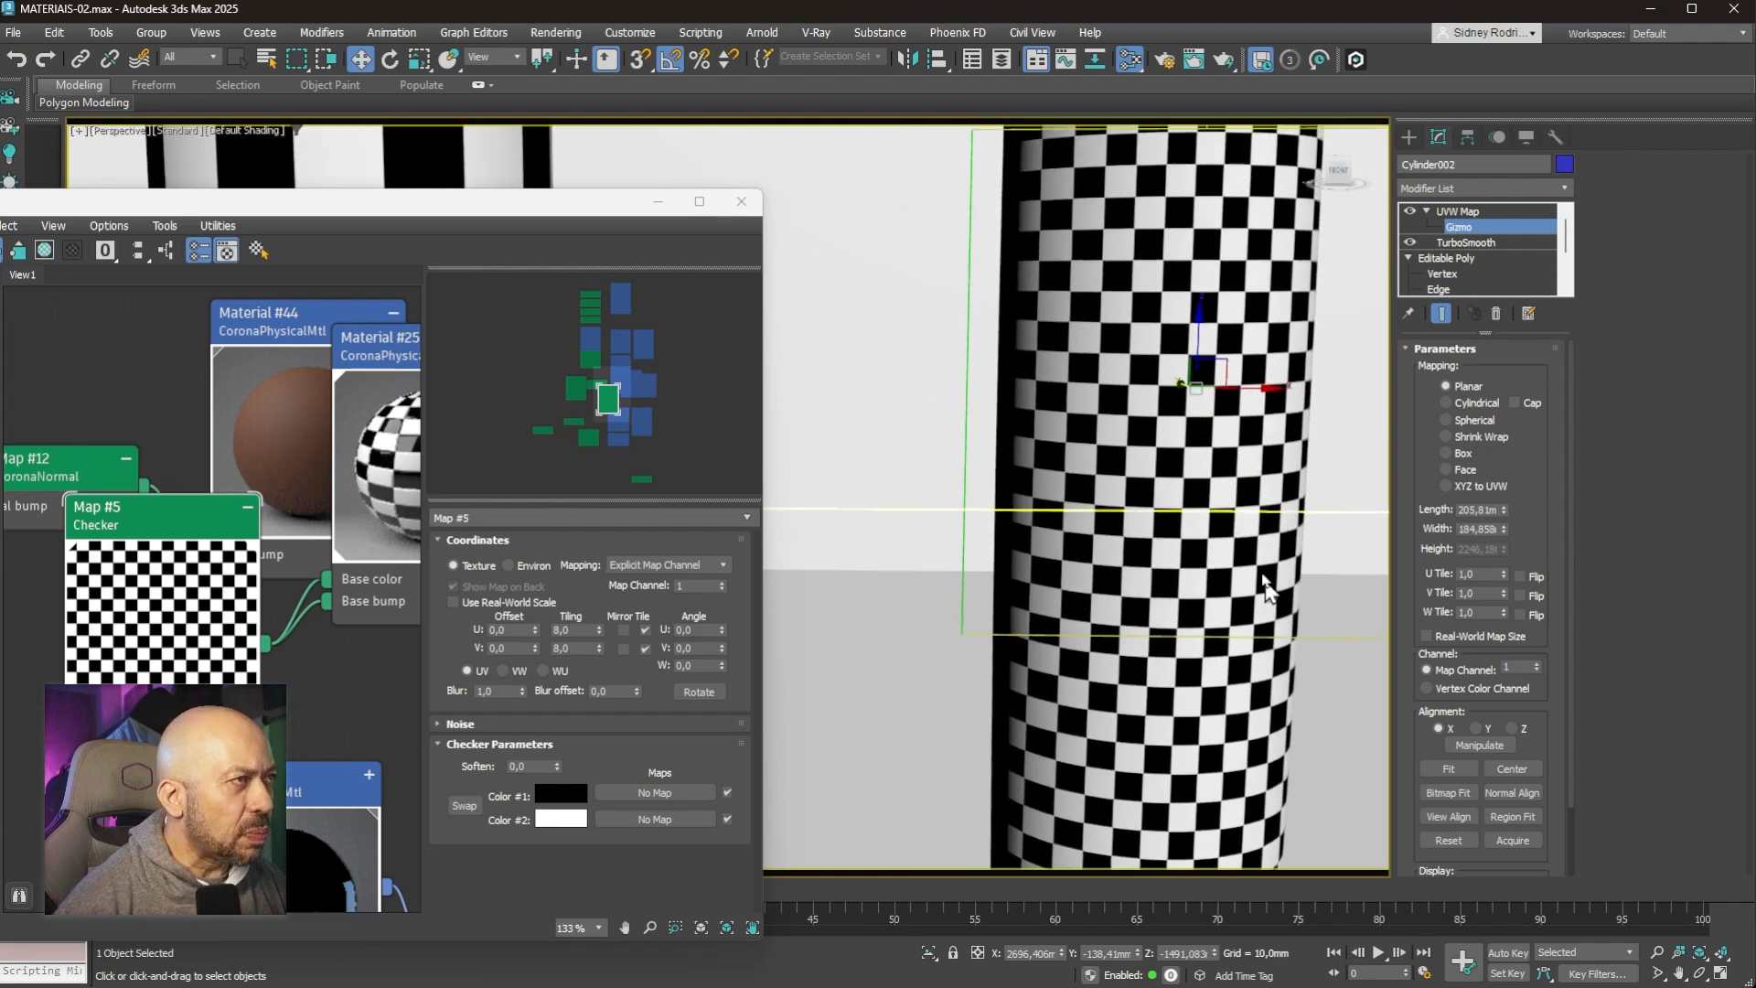
pyautogui.scroll(-3, 1257, 533)
pyautogui.moveTo(1251, 514); pyautogui.dragTo(1224, 577, button='middle')
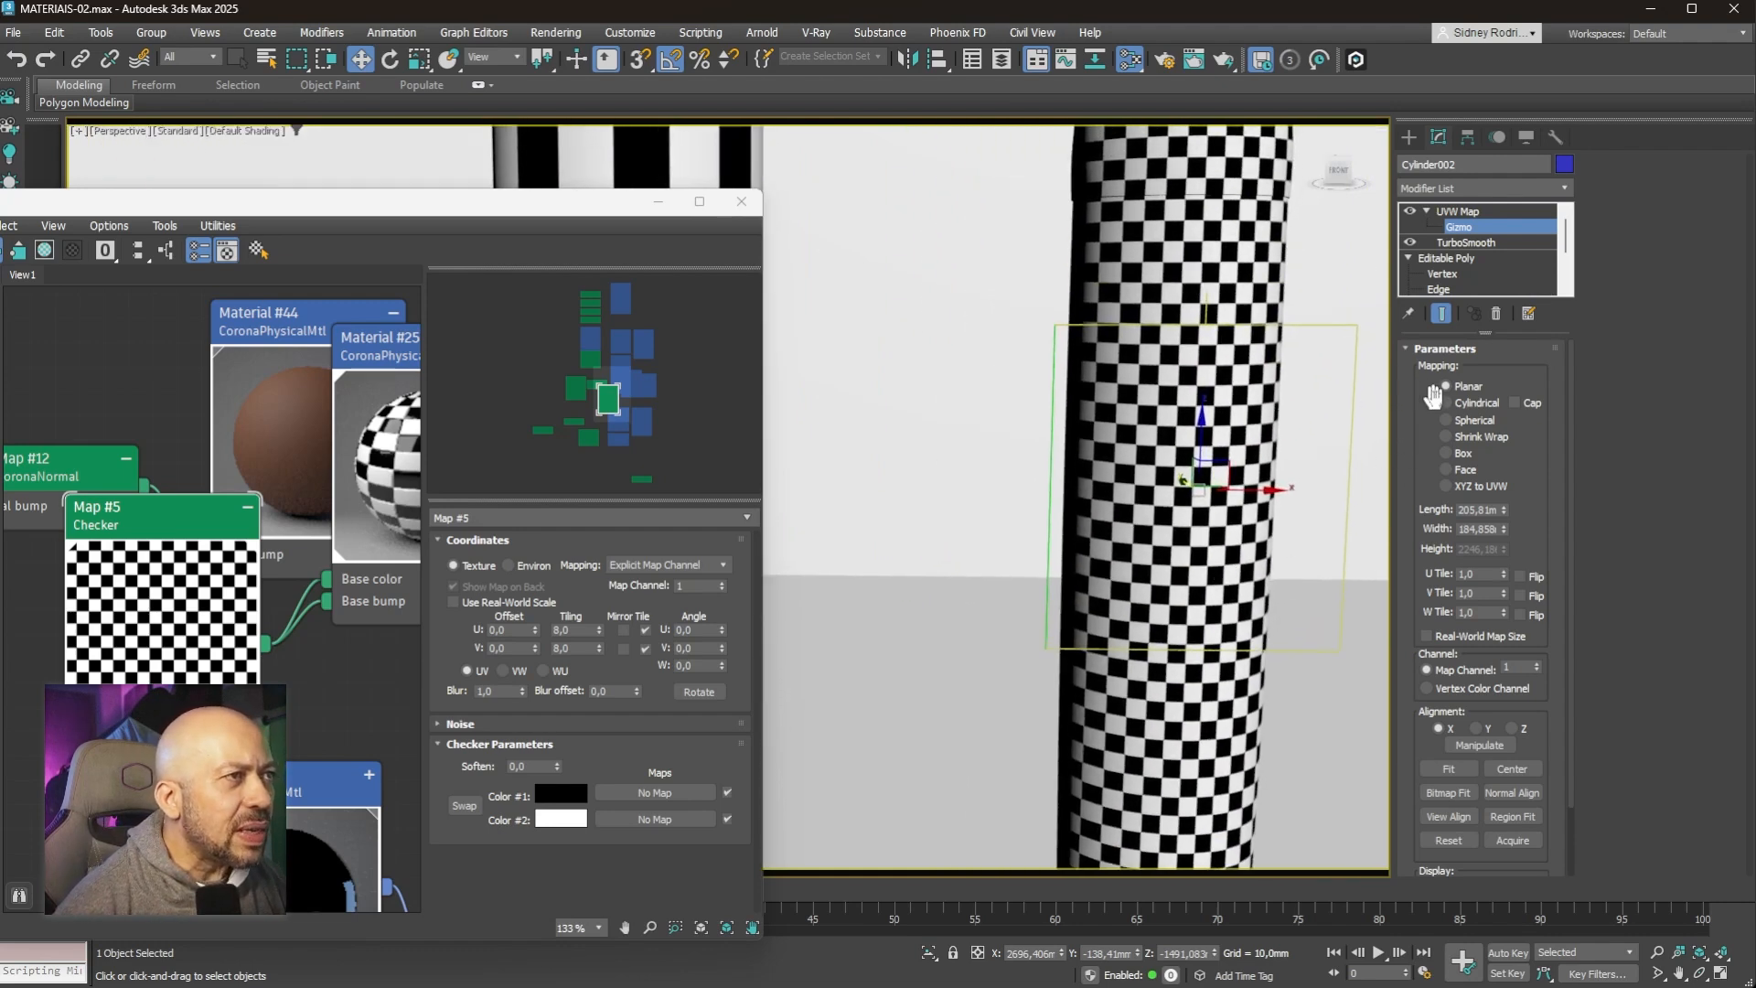
pyautogui.click(1446, 403)
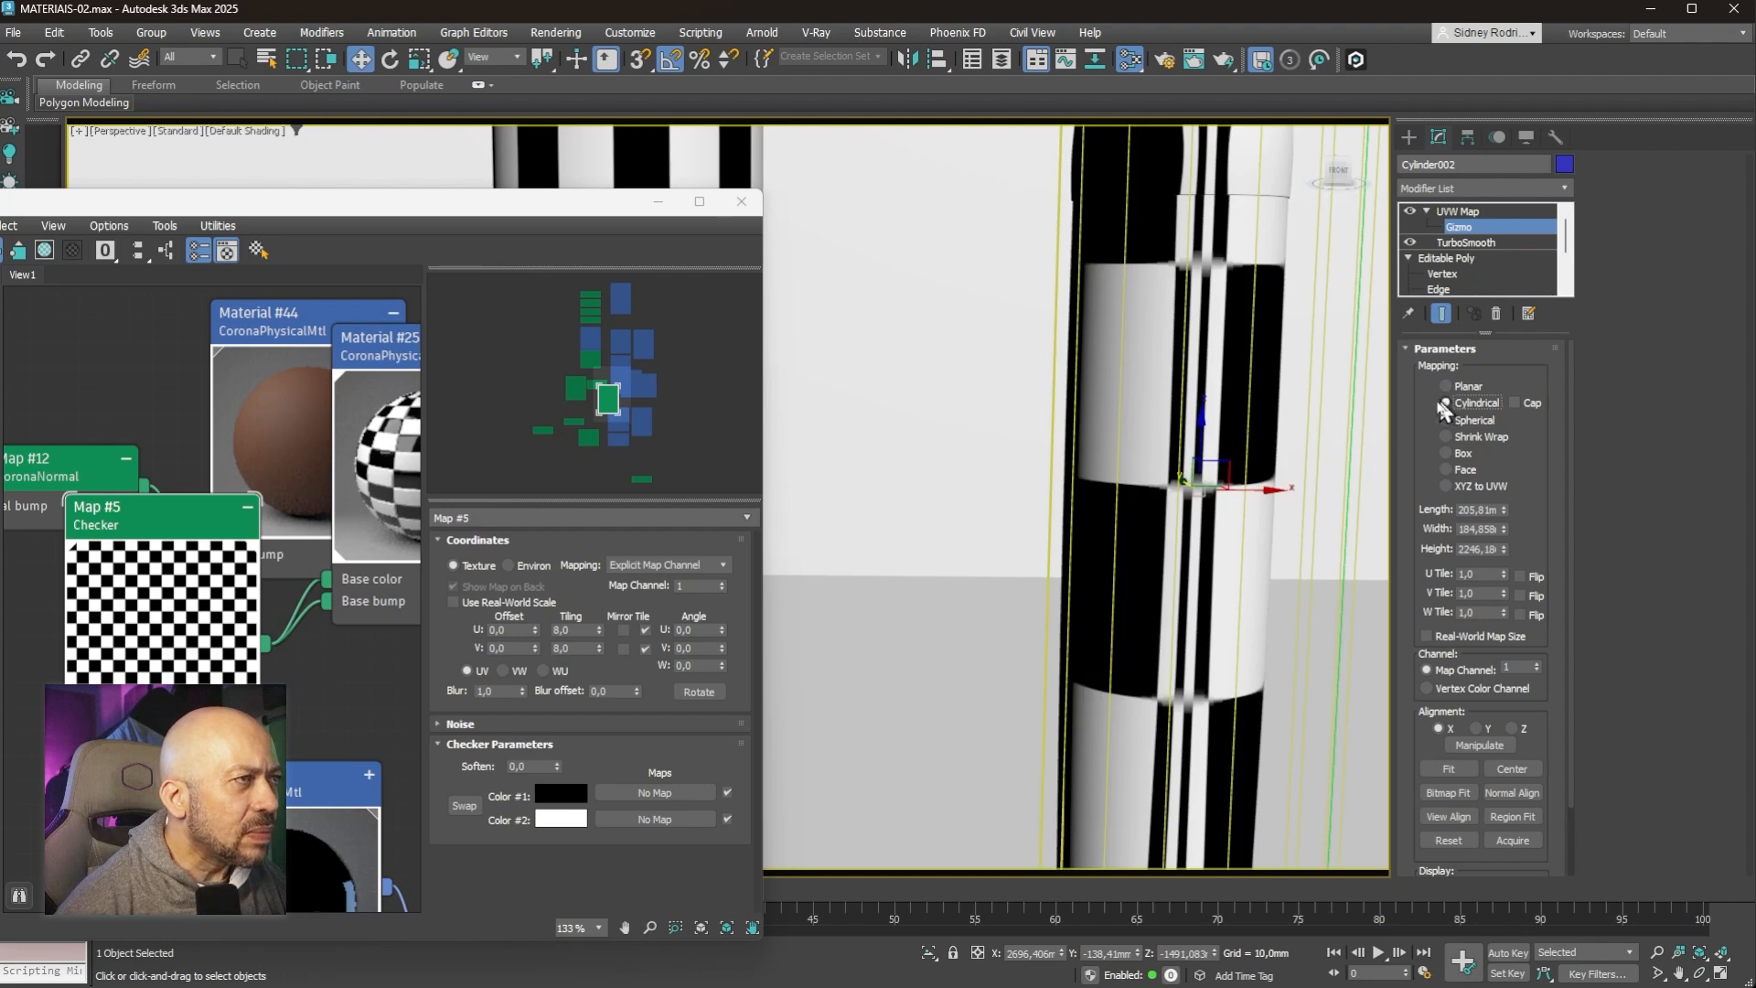
pyautogui.scroll(-6, 1216, 467)
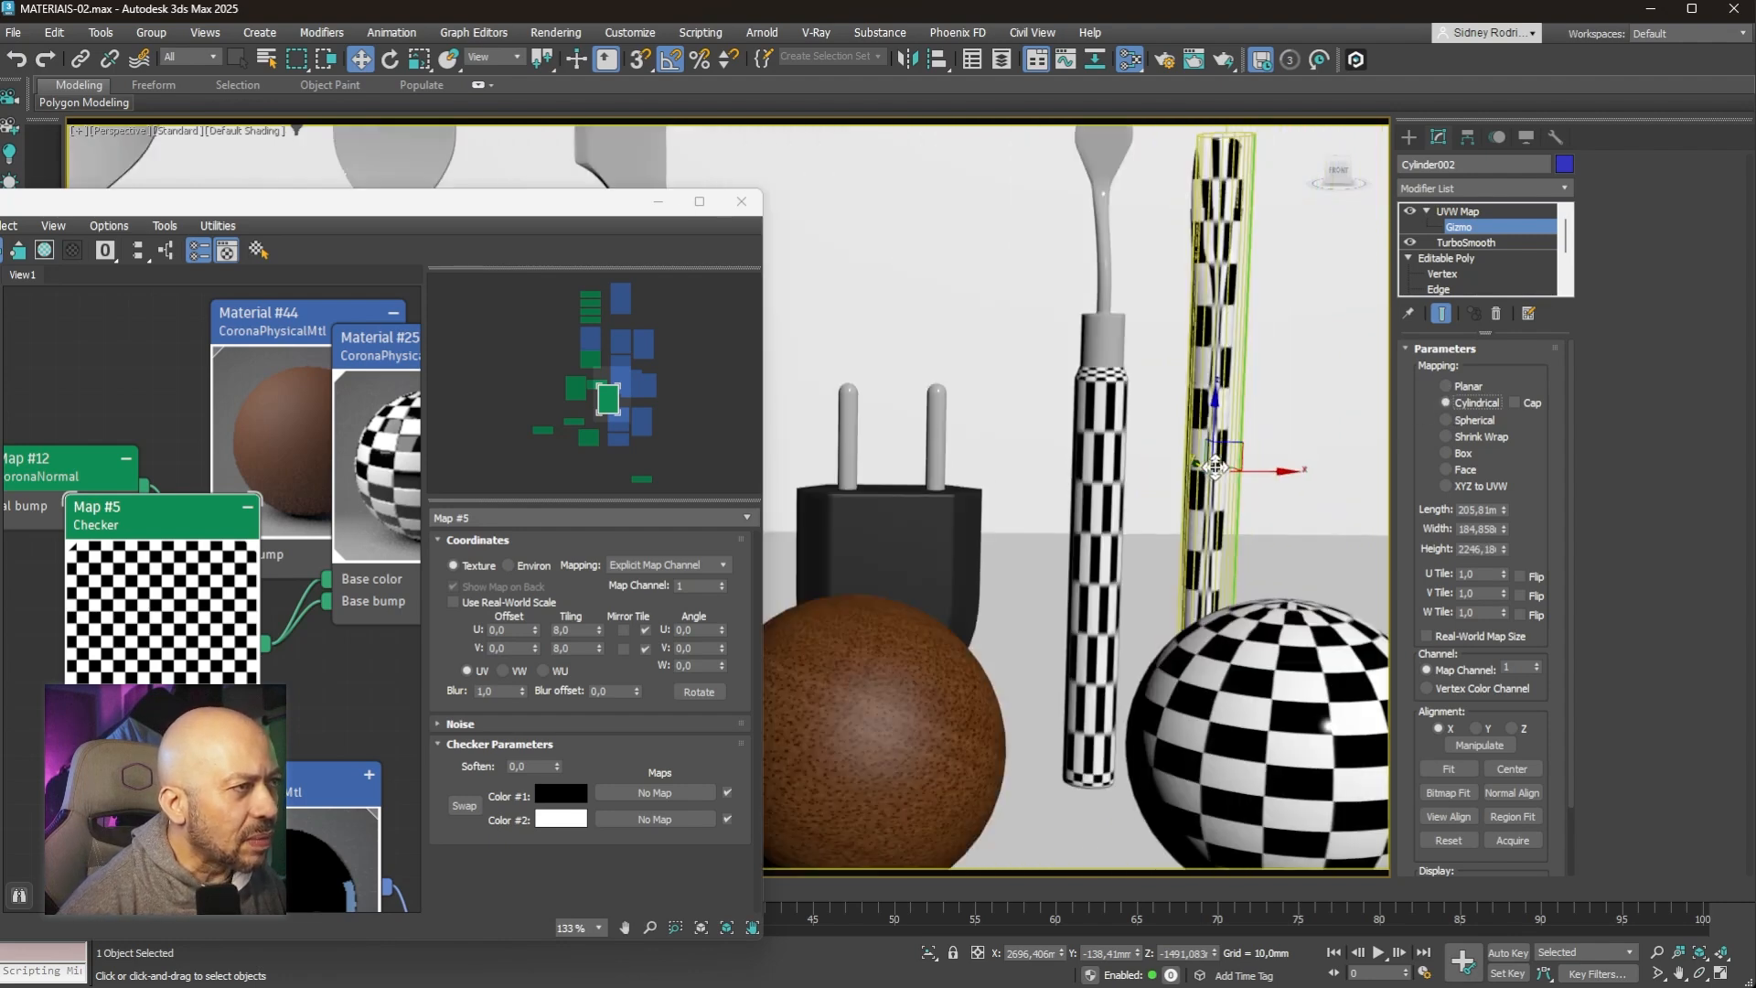
pyautogui.keyDown('alt'); pyautogui.moveTo(1216, 468); pyautogui.dragTo(1240, 394, button='middle'); pyautogui.keyUp('alt')
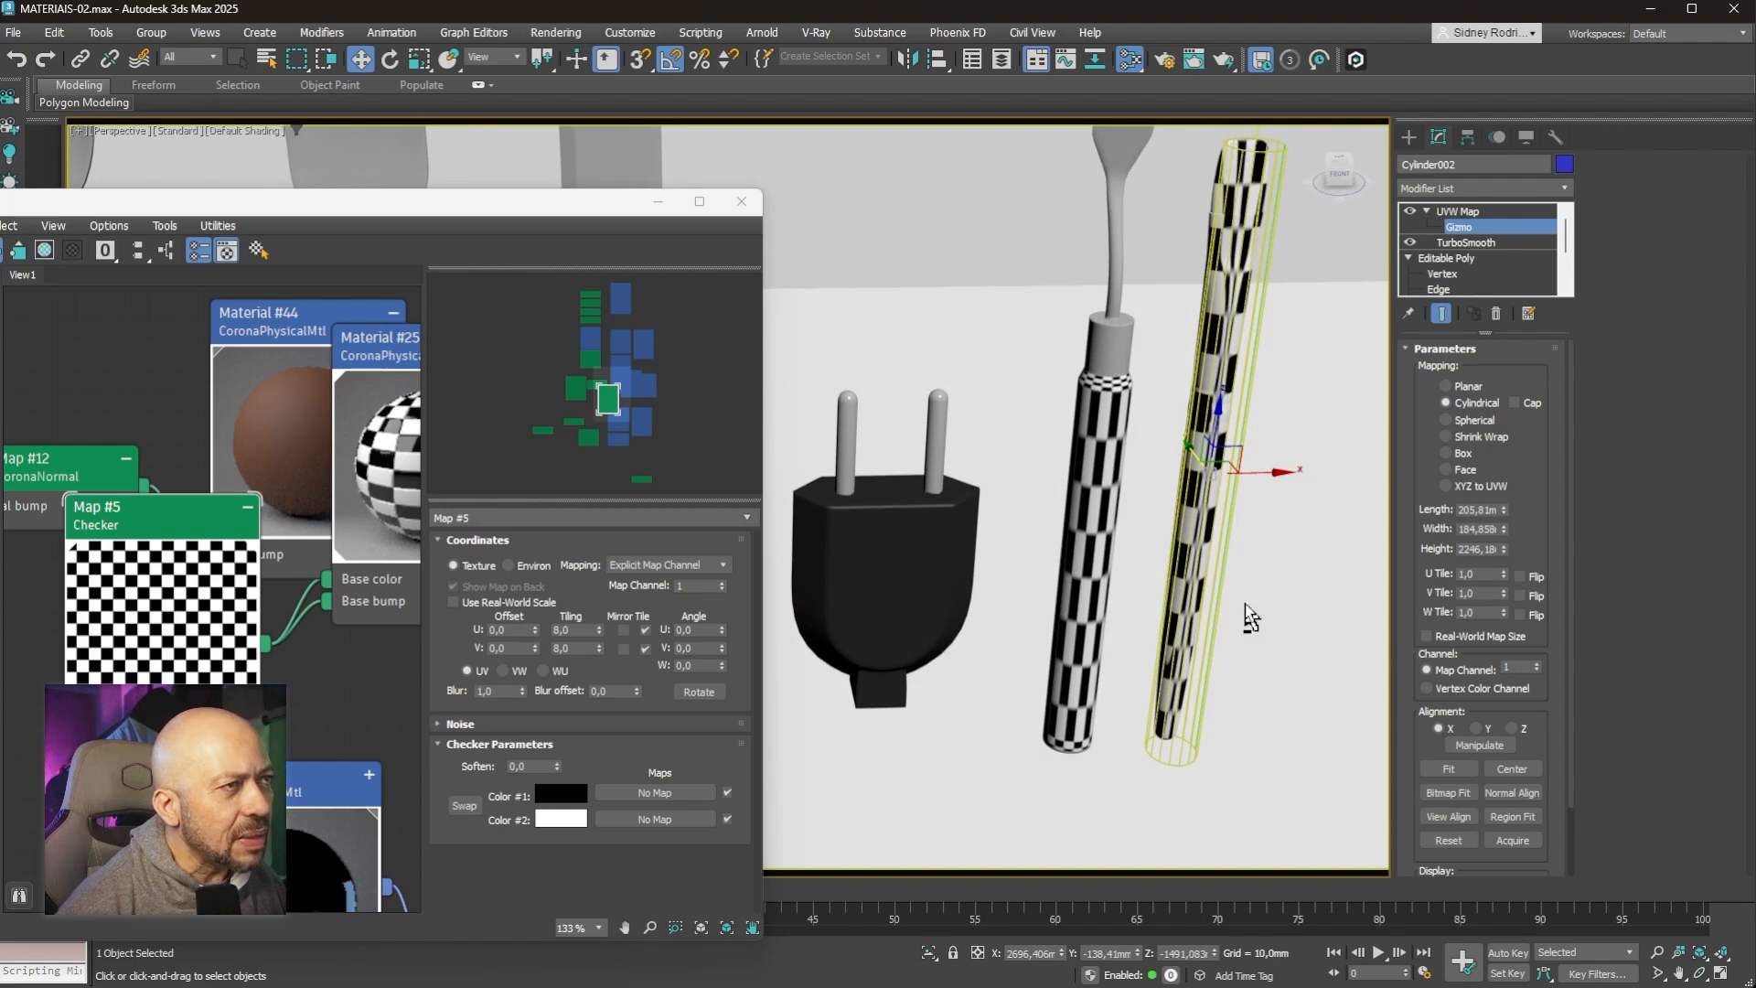
pyautogui.moveTo(1248, 615)
pyautogui.keyDown('alt'); pyautogui.mouseDown(button='middle')
pyautogui.moveTo(1244, 565)
pyautogui.moveTo(1249, 633)
pyautogui.mouseUp(button='middle'); pyautogui.keyUp('alt')
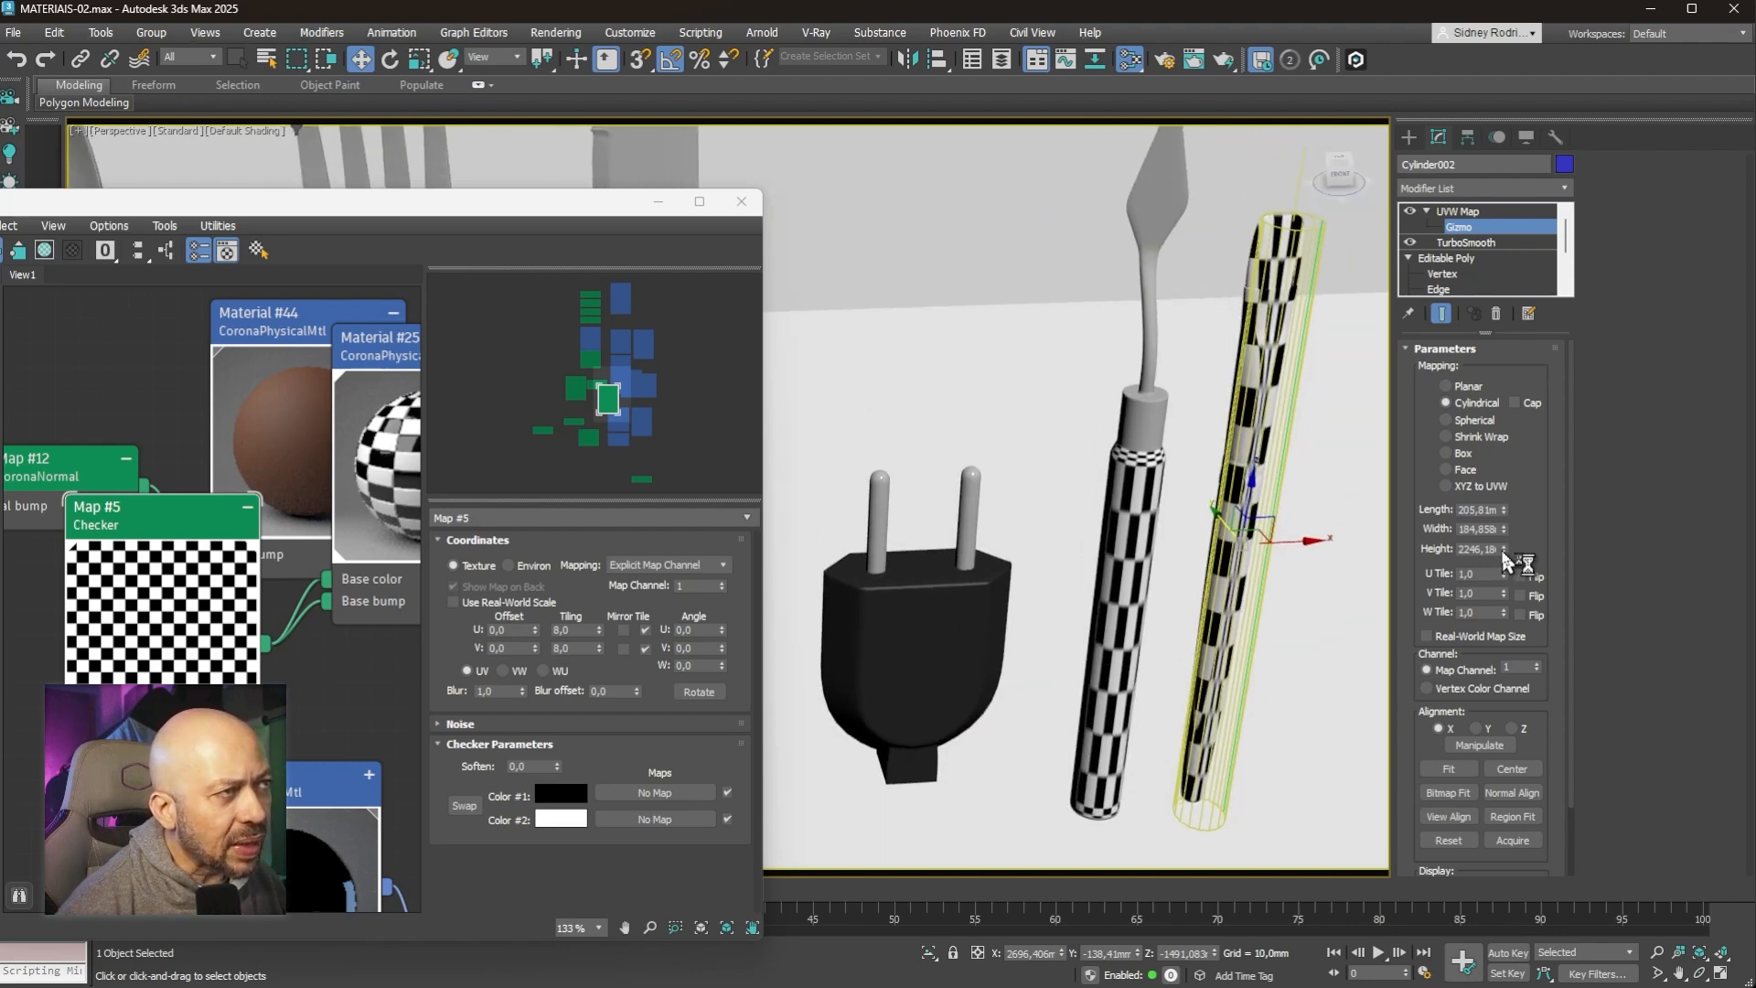
pyautogui.moveTo(1502, 553); pyautogui.dragTo(1500, 625)
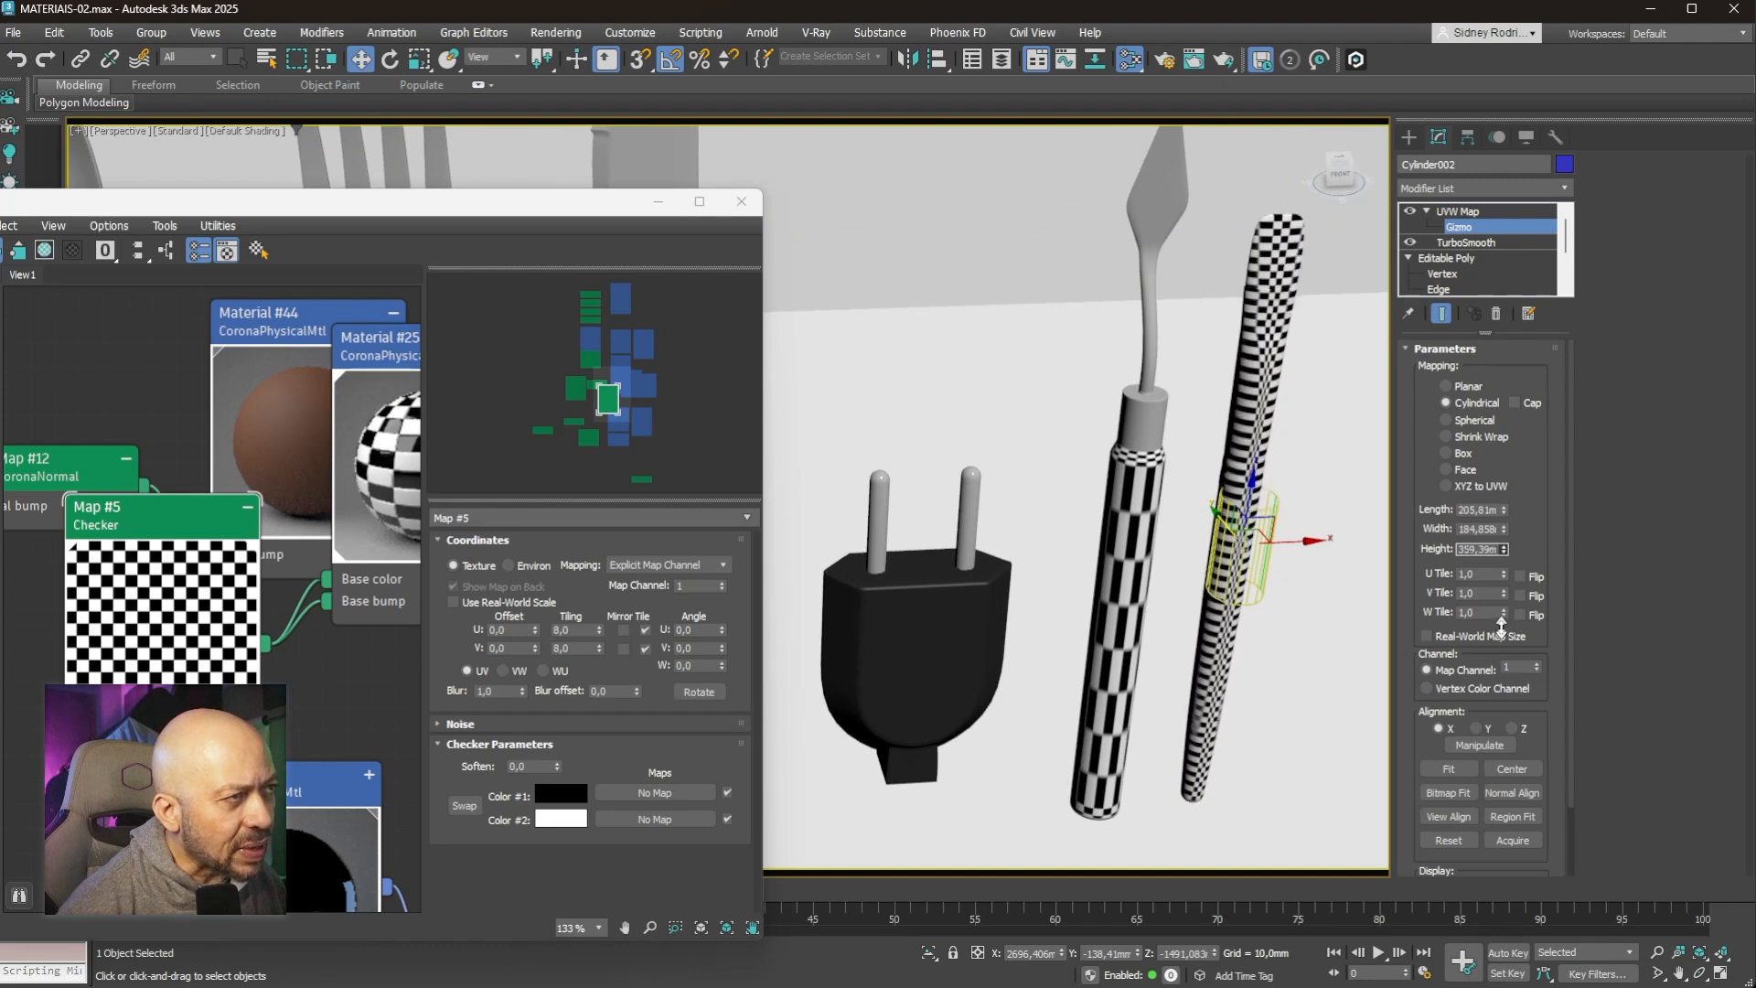
# Step: Move the cylindrical mapping gizmo along Y to about -4.7 mm so it surrounds the paintbrush handle
pyautogui.scroll(3, 1280, 560)
pyautogui.scroll(1, 1281, 560)
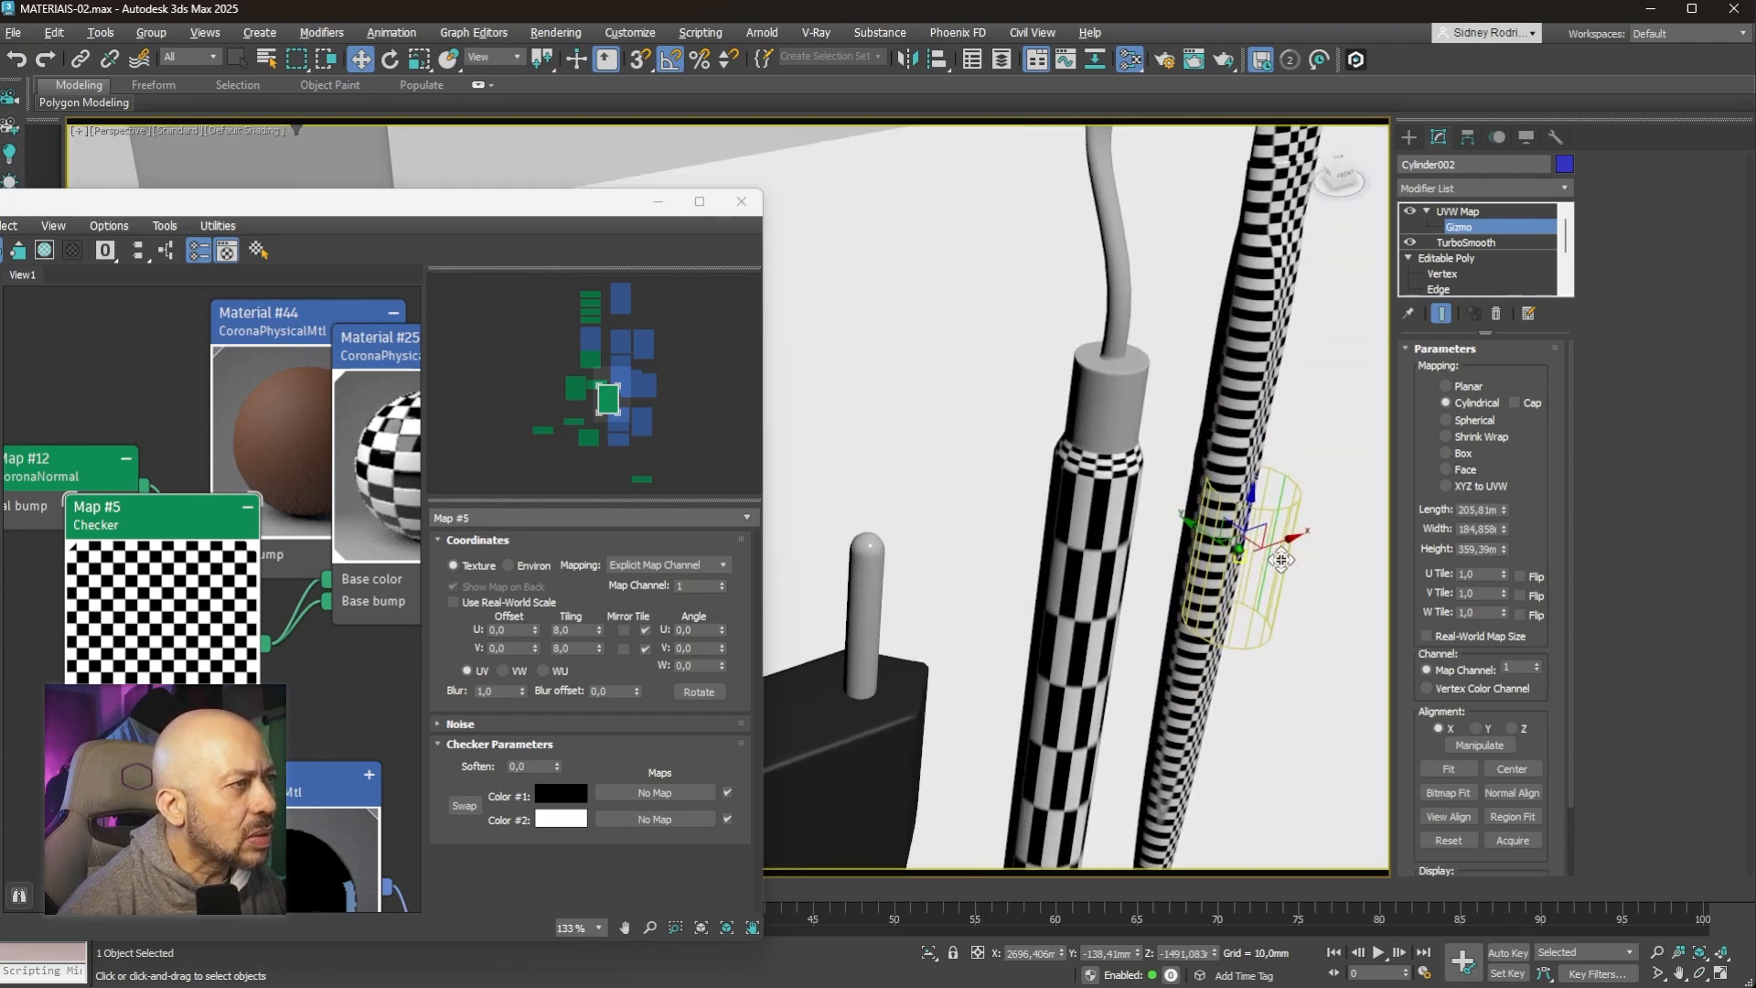
pyautogui.keyDown('alt'); pyautogui.moveTo(1280, 559); pyautogui.dragTo(1297, 557, button='middle'); pyautogui.keyUp('alt')
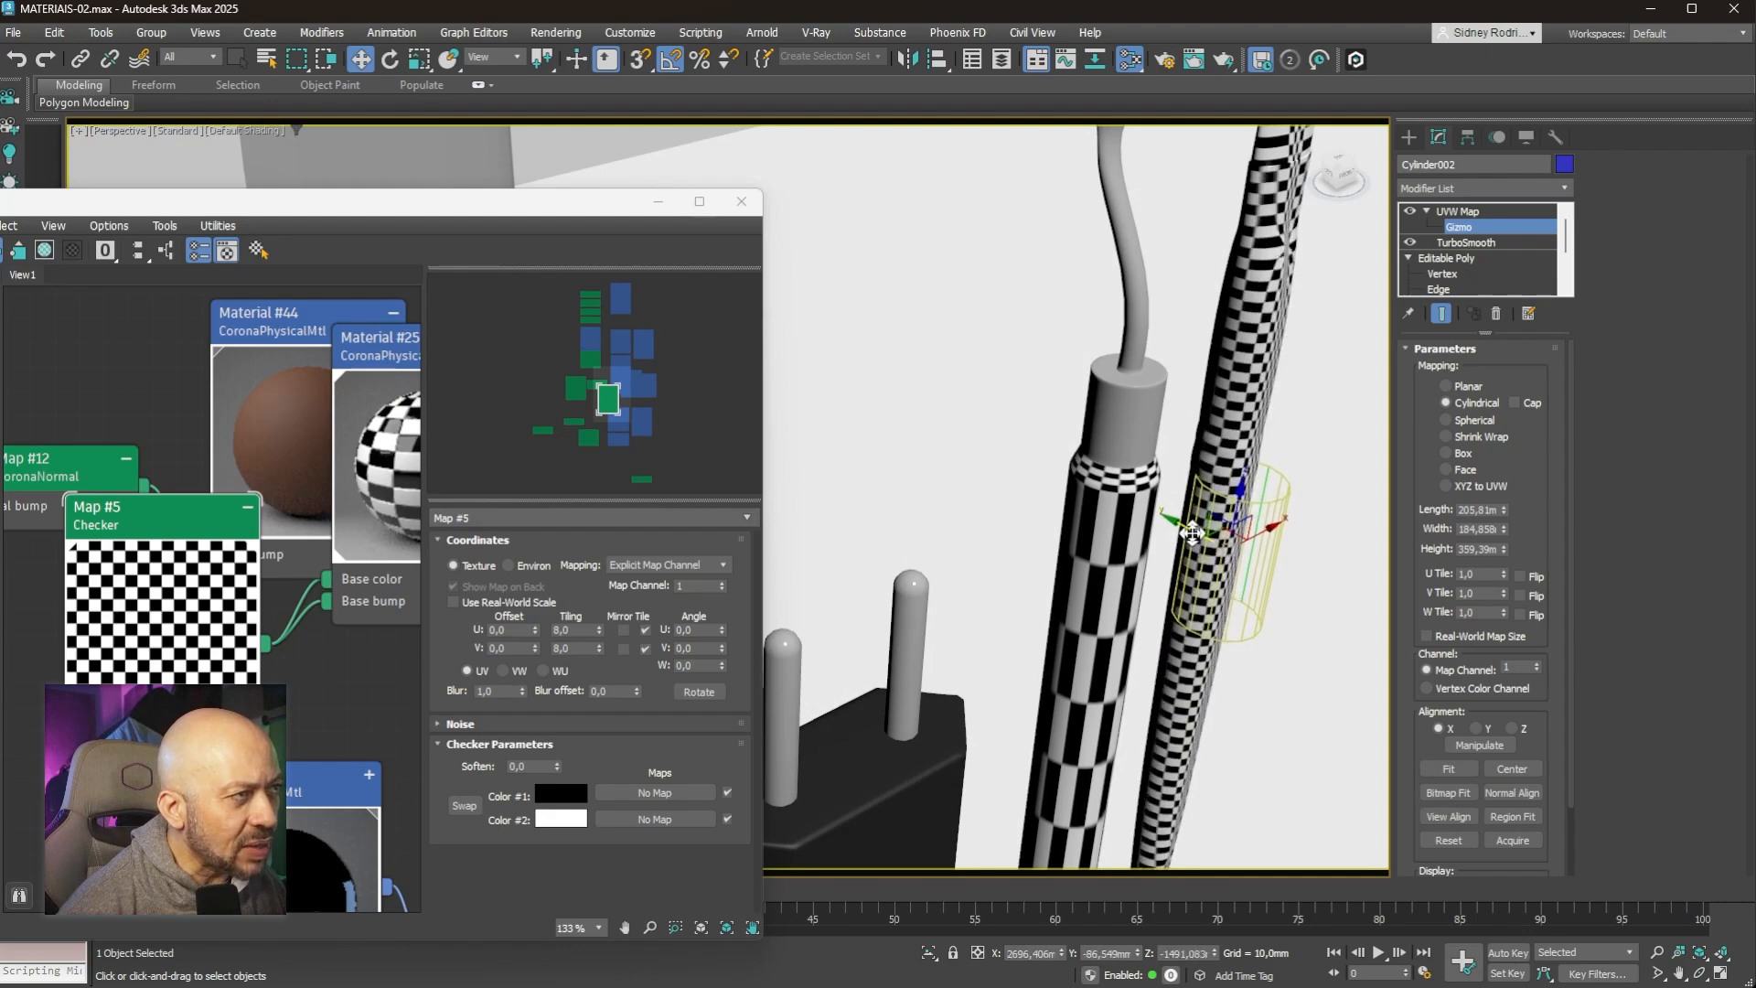
pyautogui.scroll(5, 1205, 534)
pyautogui.moveTo(1223, 571); pyautogui.dragTo(1113, 533, button='middle')
pyautogui.moveTo(1098, 348)
pyautogui.keyDown('alt'); pyautogui.mouseDown(button='middle')
pyautogui.moveTo(1125, 412)
pyautogui.moveTo(1064, 356)
pyautogui.mouseUp(button='middle'); pyautogui.keyUp('alt')
pyautogui.scroll(-6, 1144, 504)
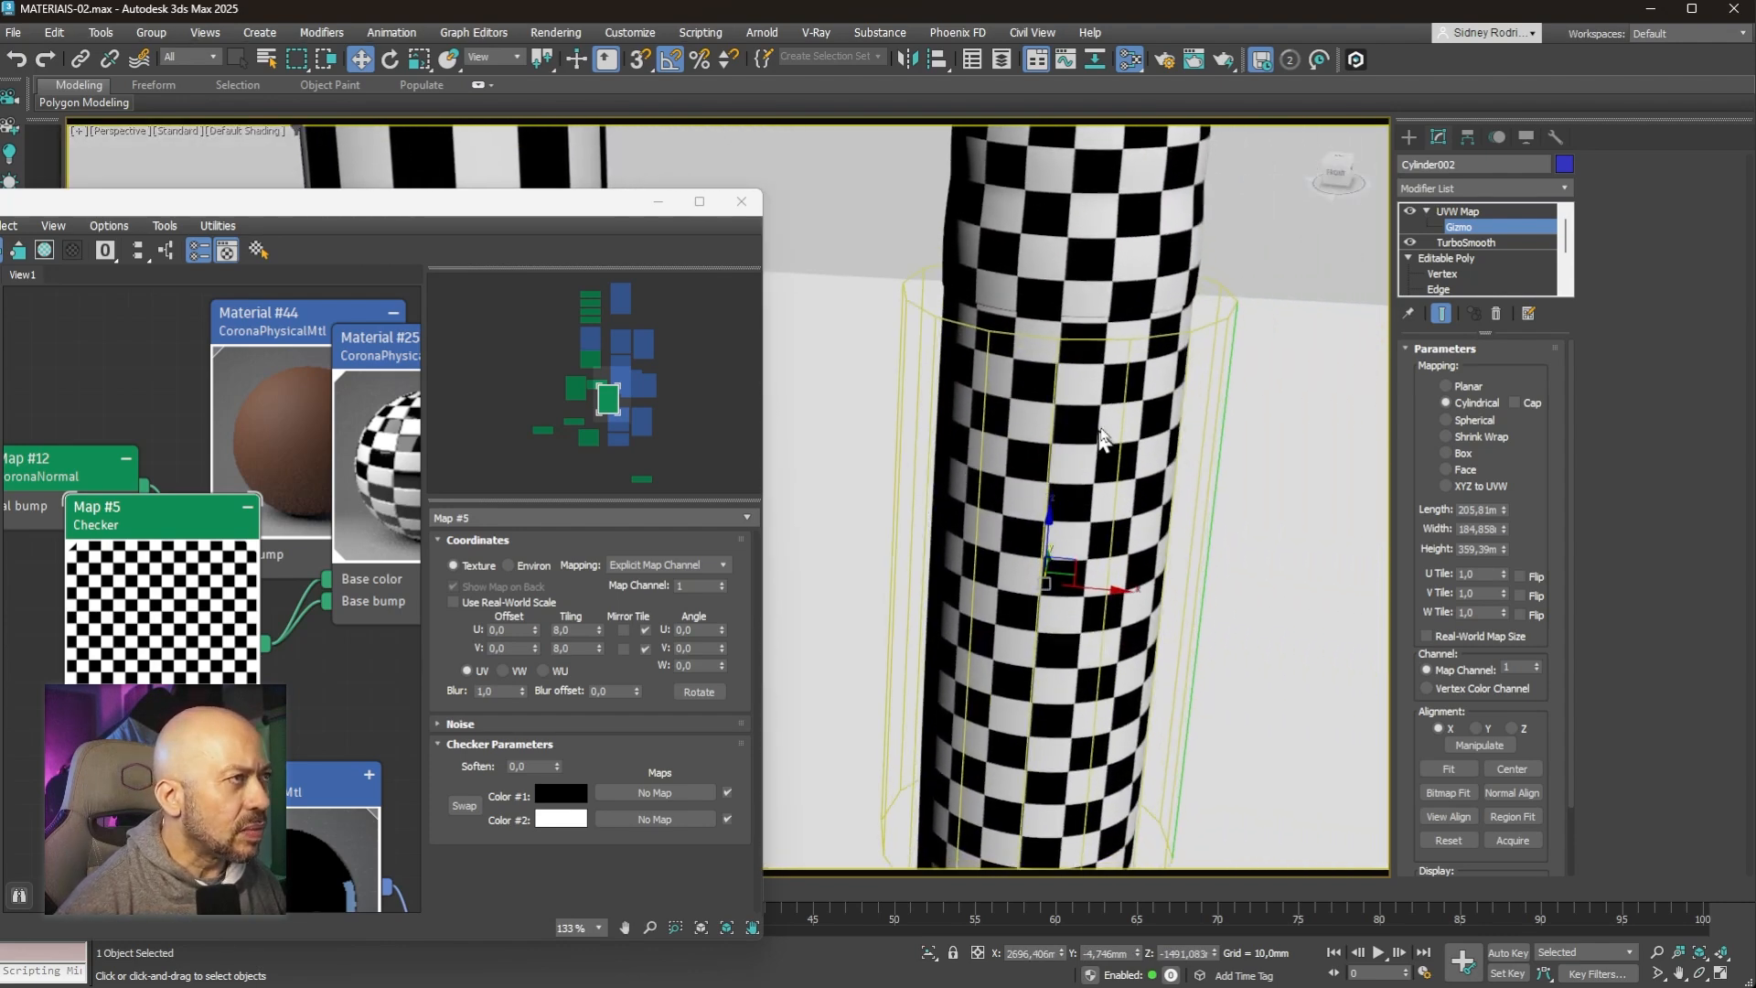
# Step: Examine the cylindrical checker mapping along the handle and at the paintbrush's rounded end, and review its modifier stack
pyautogui.keyDown('alt'); pyautogui.moveTo(1143, 465); pyautogui.dragTo(1077, 462, button='middle'); pyautogui.keyUp('alt')
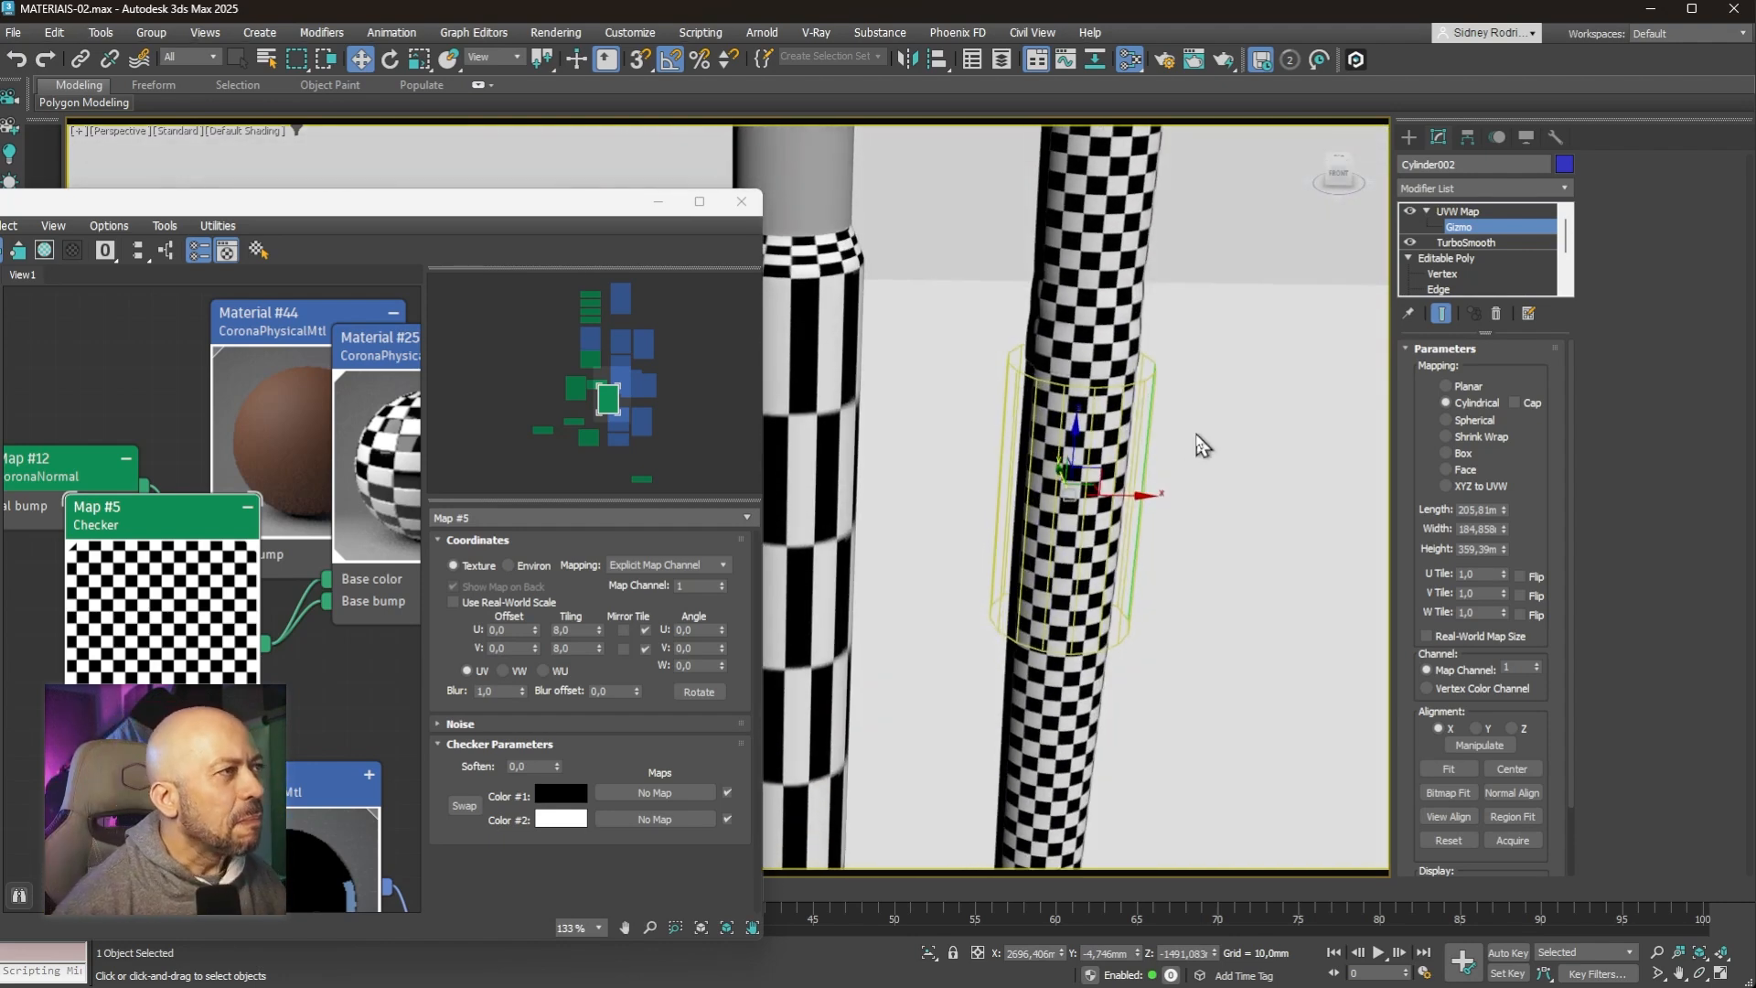
pyautogui.moveTo(1117, 289); pyautogui.dragTo(1149, 584, button='middle')
pyautogui.moveTo(1165, 363); pyautogui.dragTo(1133, 622, button='middle')
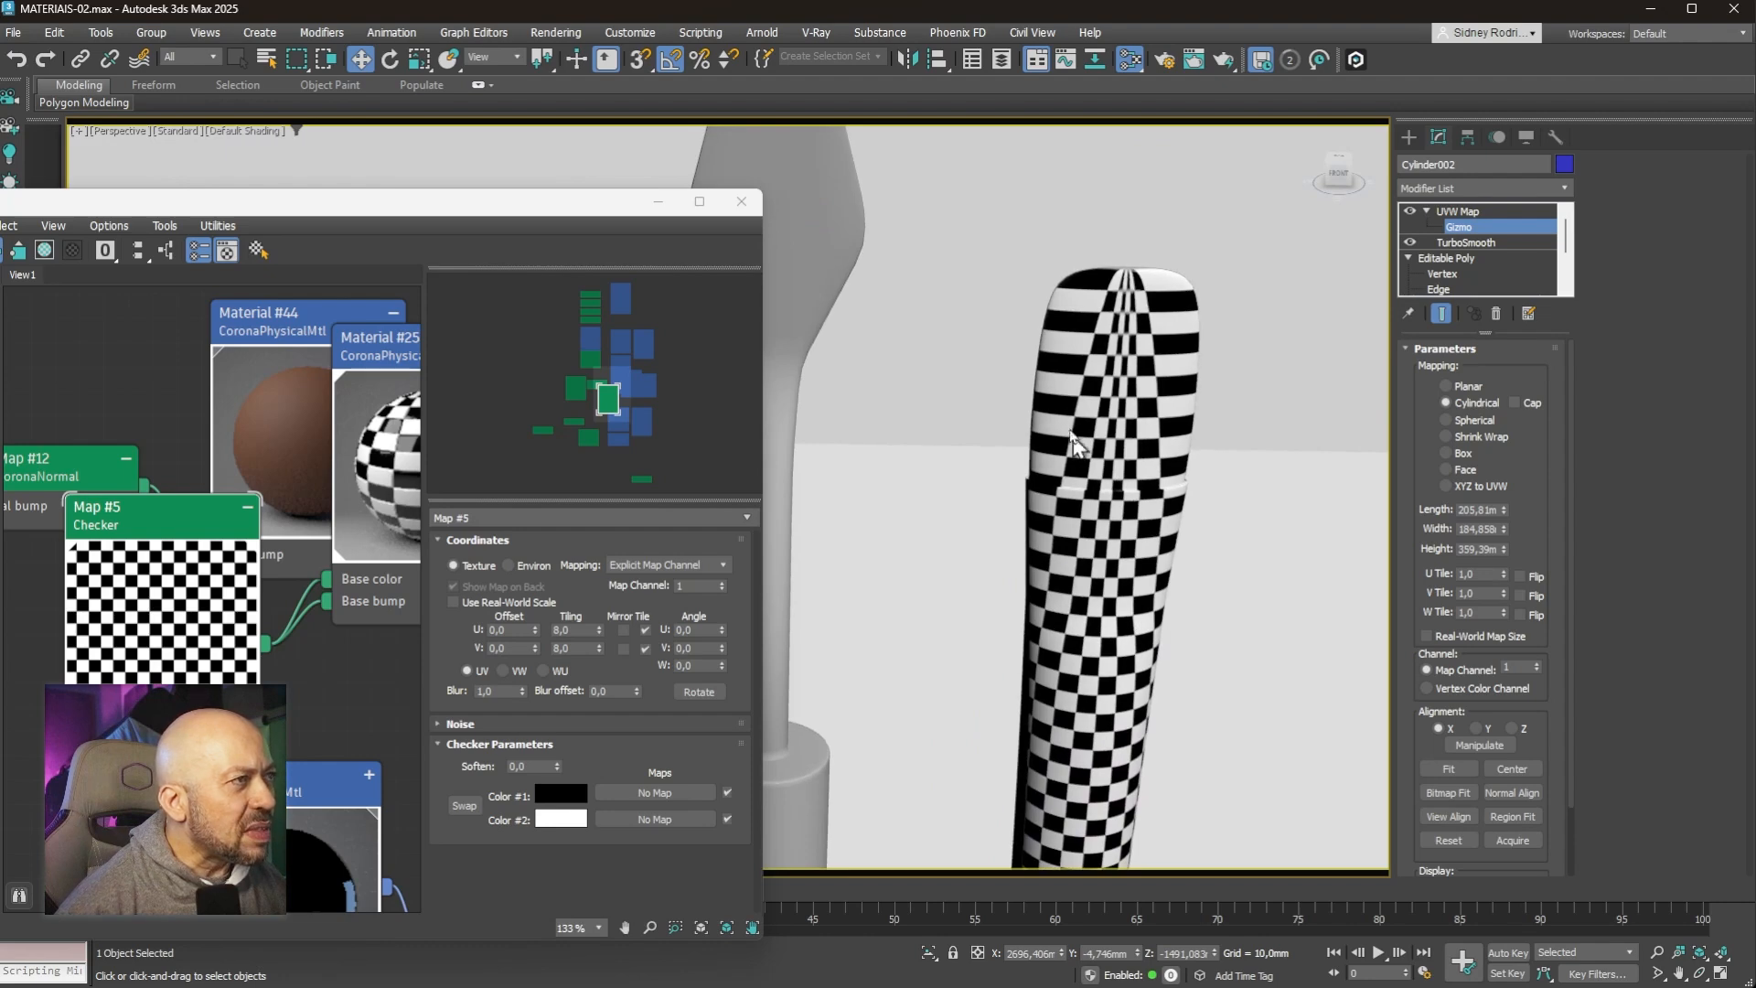
pyautogui.keyDown('alt'); pyautogui.moveTo(1123, 416); pyautogui.dragTo(1200, 380, button='middle'); pyautogui.keyUp('alt')
pyautogui.scroll(-6, 1140, 455)
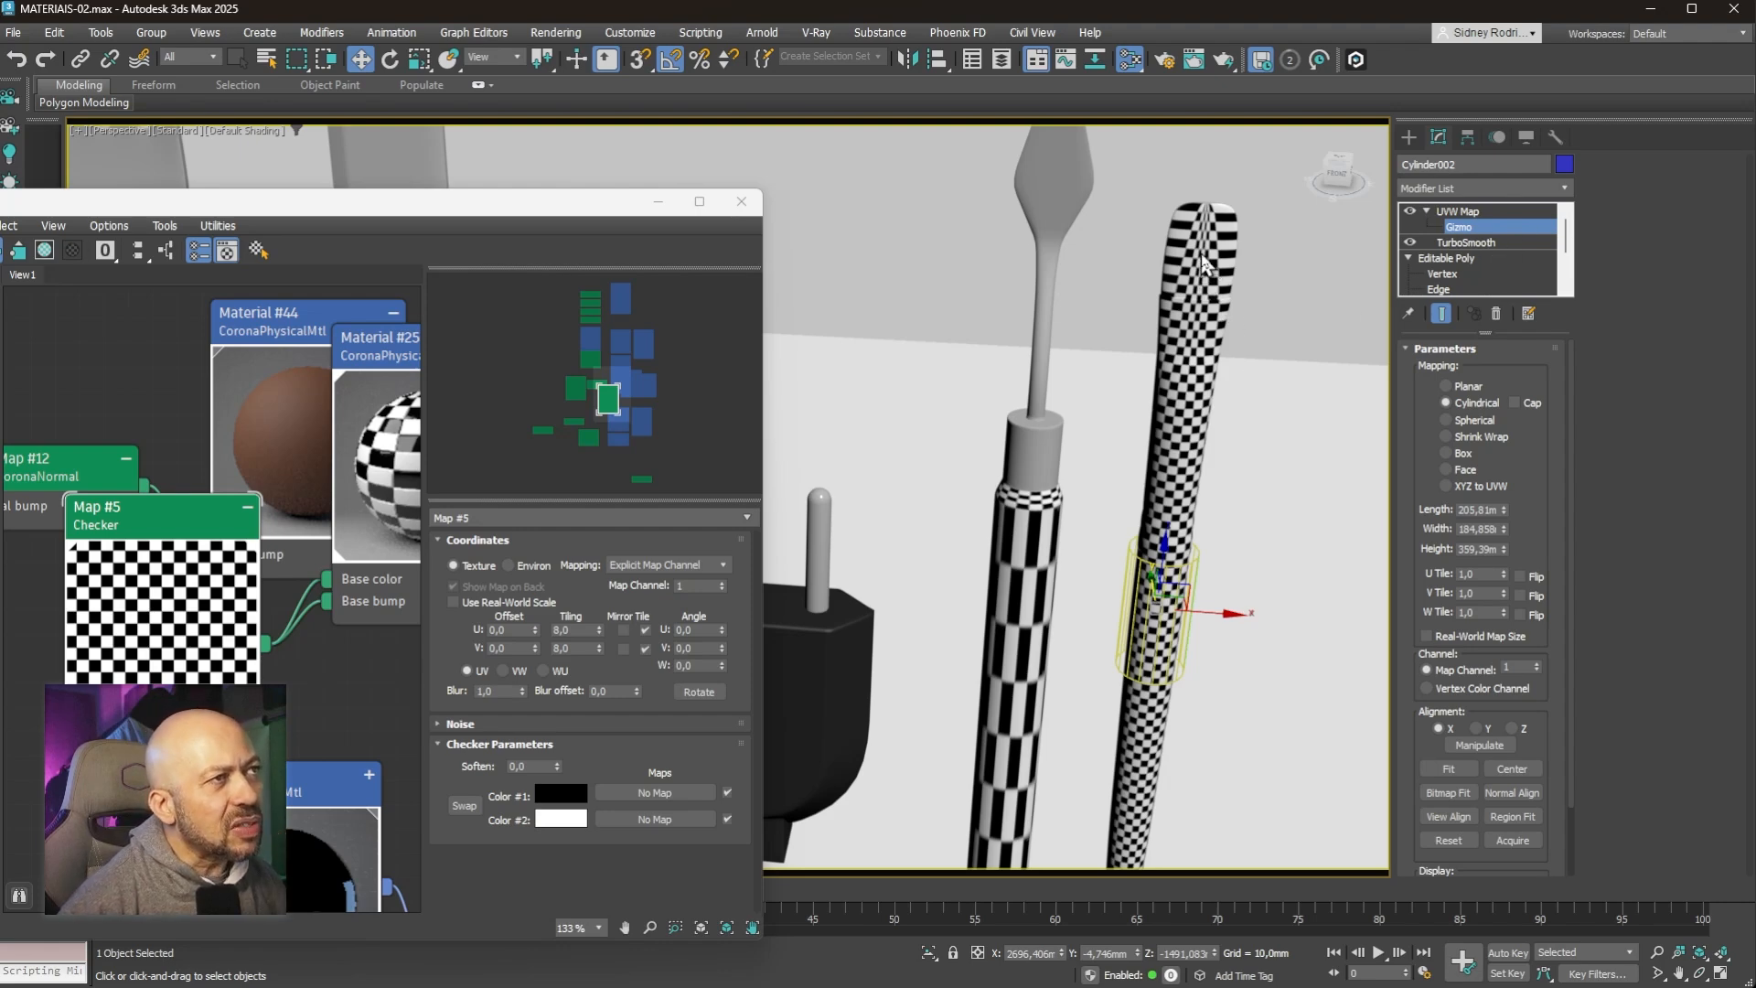
pyautogui.scroll(-3, 1450, 279)
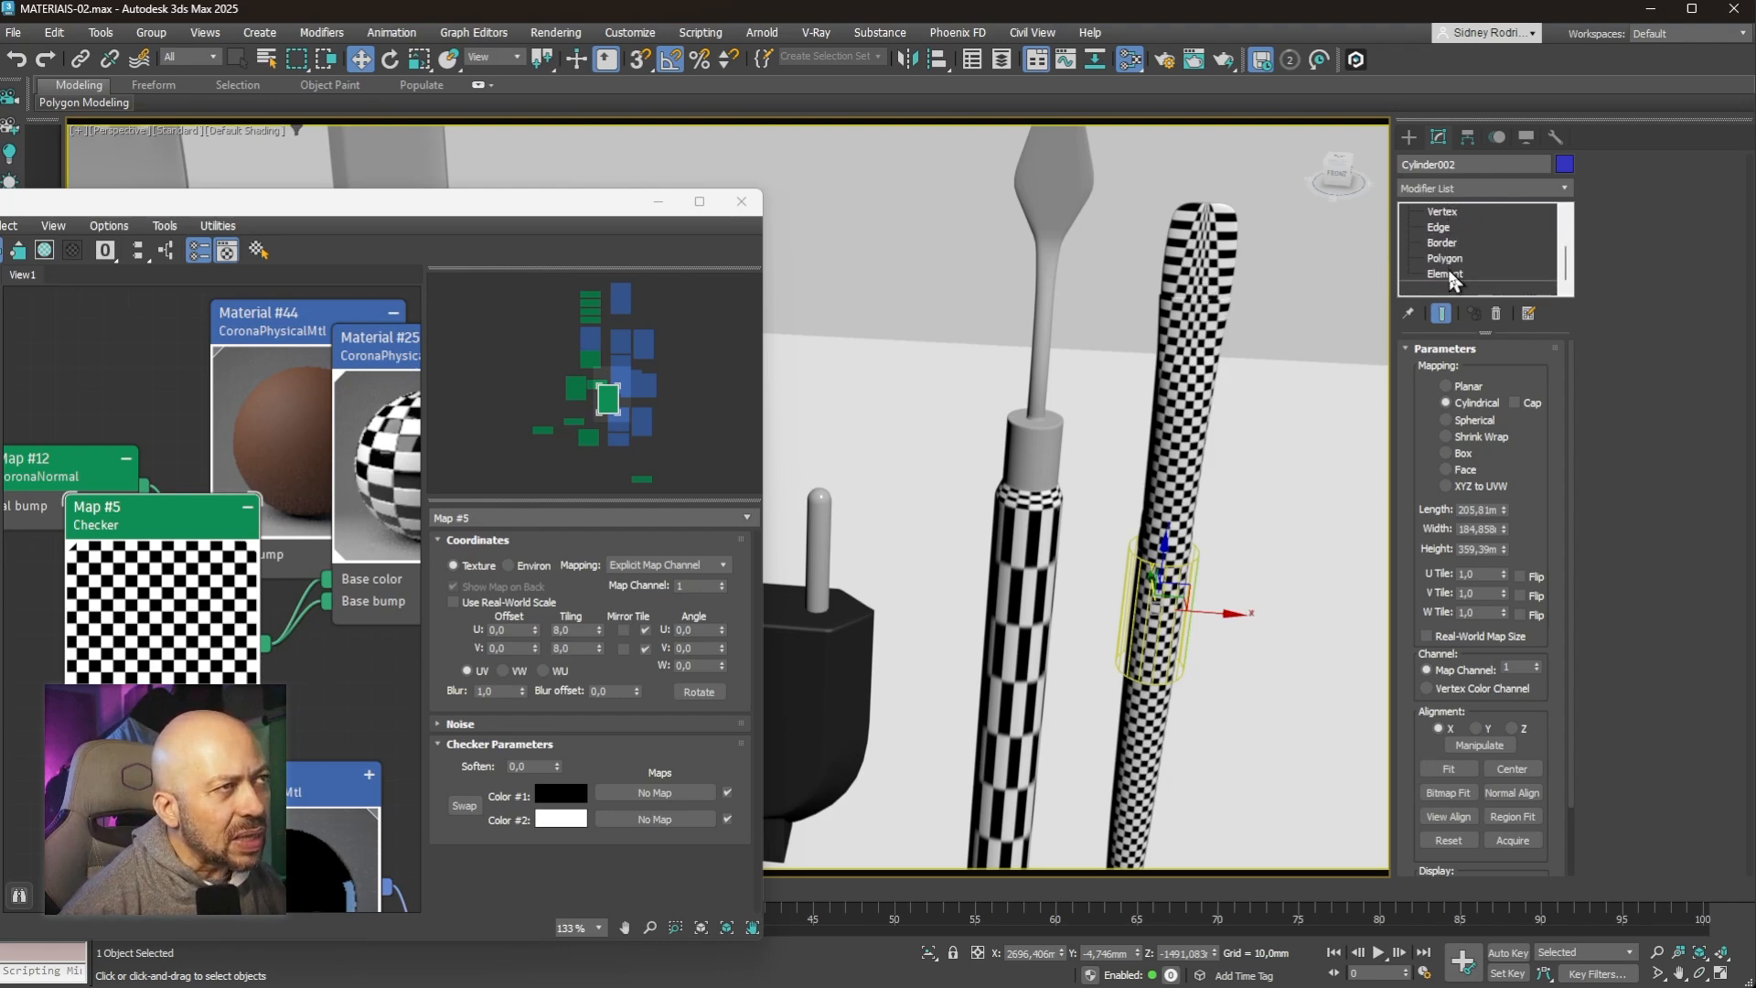
pyautogui.scroll(2, 1210, 359)
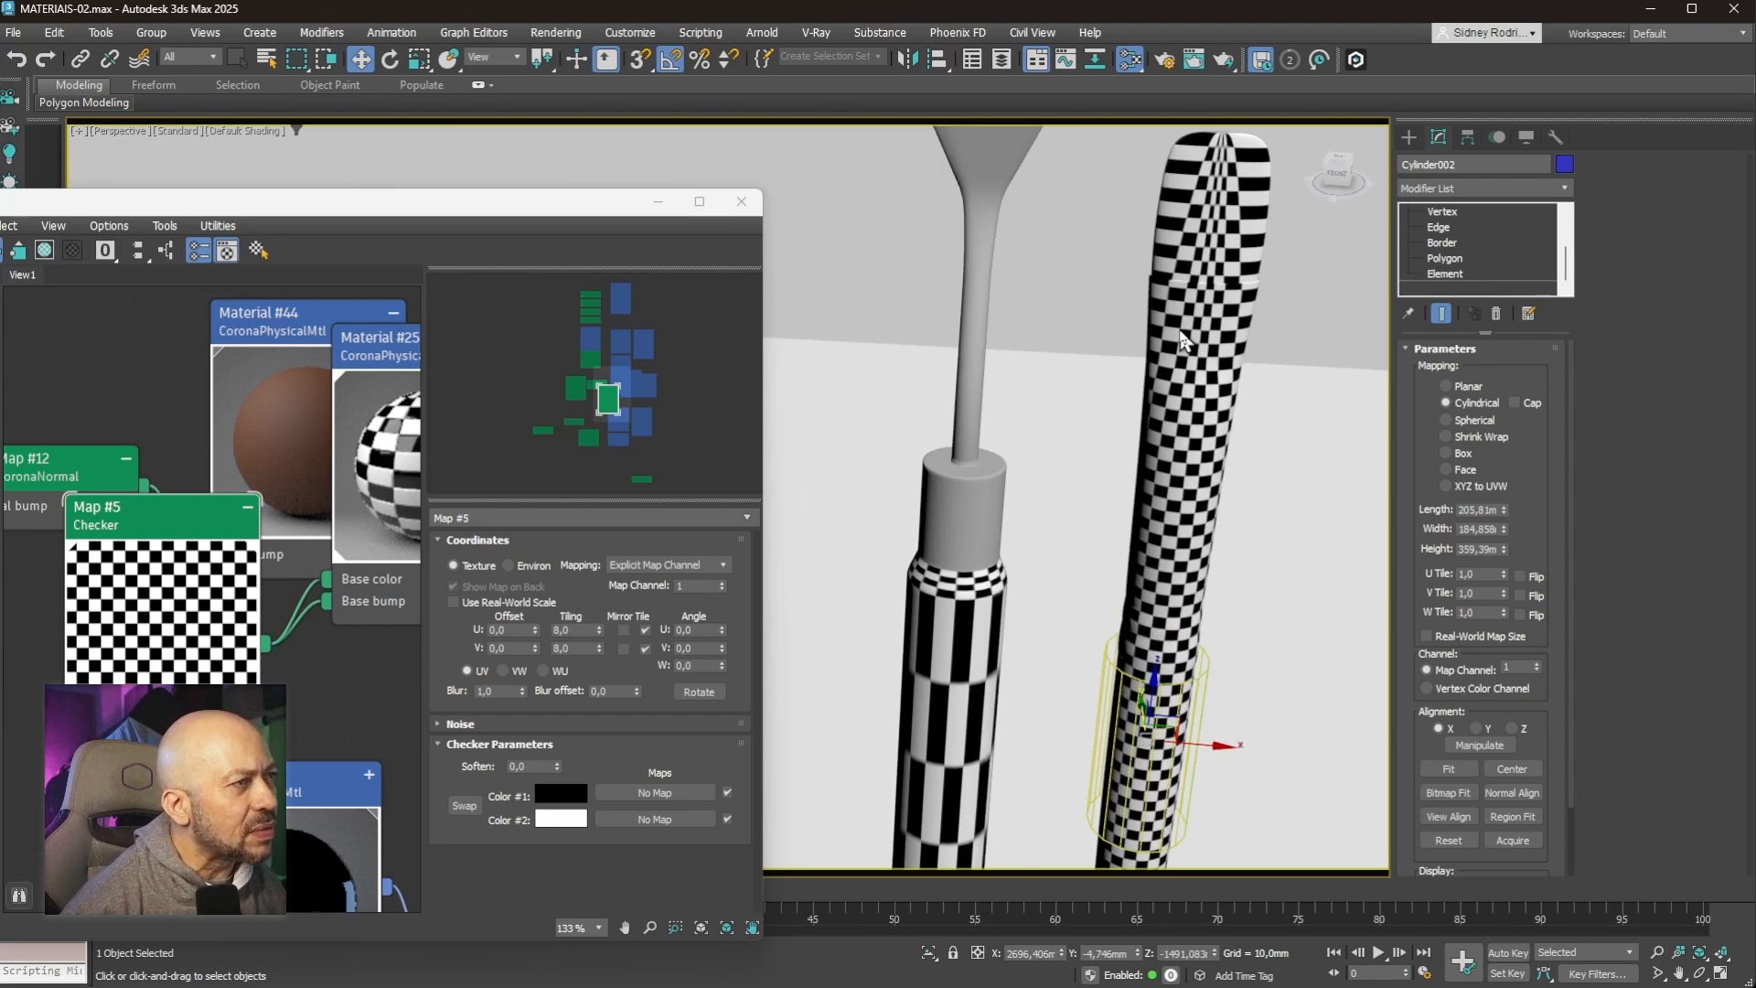
pyautogui.scroll(3, 1427, 274)
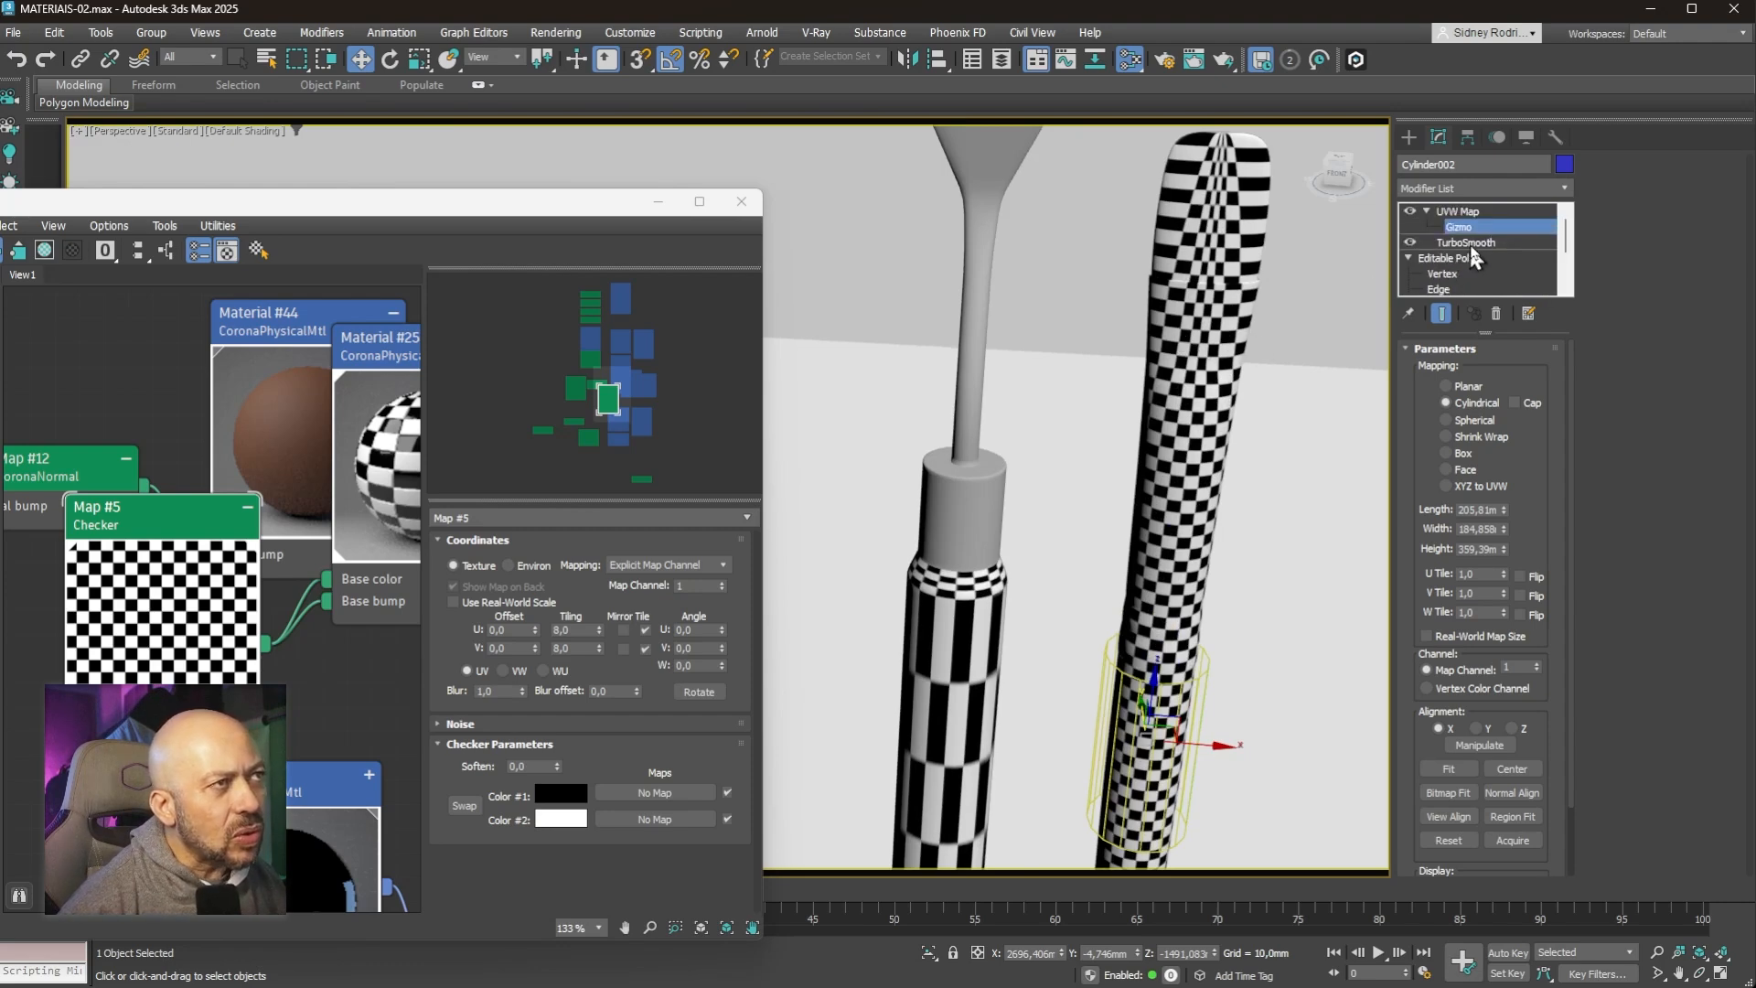
# Step: Turn off the paintbrush's TurboSmooth and cut it from the modifier stack
pyautogui.click(1410, 244)
pyautogui.click(1411, 243)
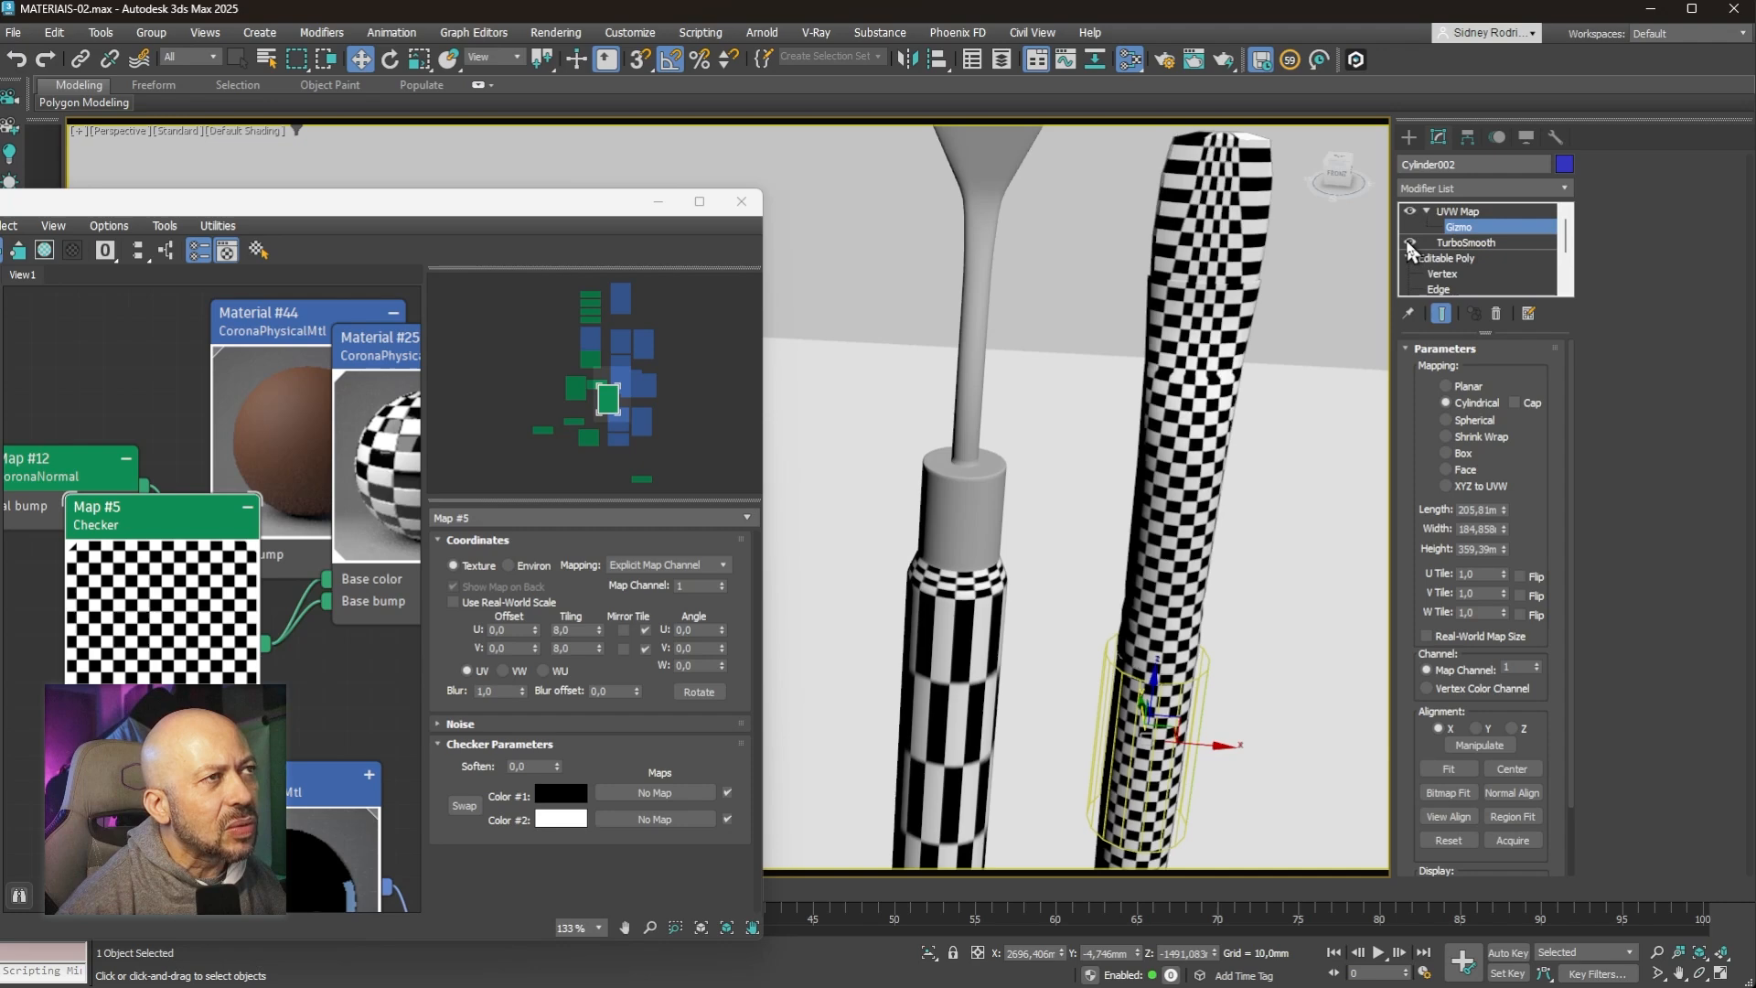
pyautogui.click(1463, 243)
pyautogui.rightClick(1461, 253)
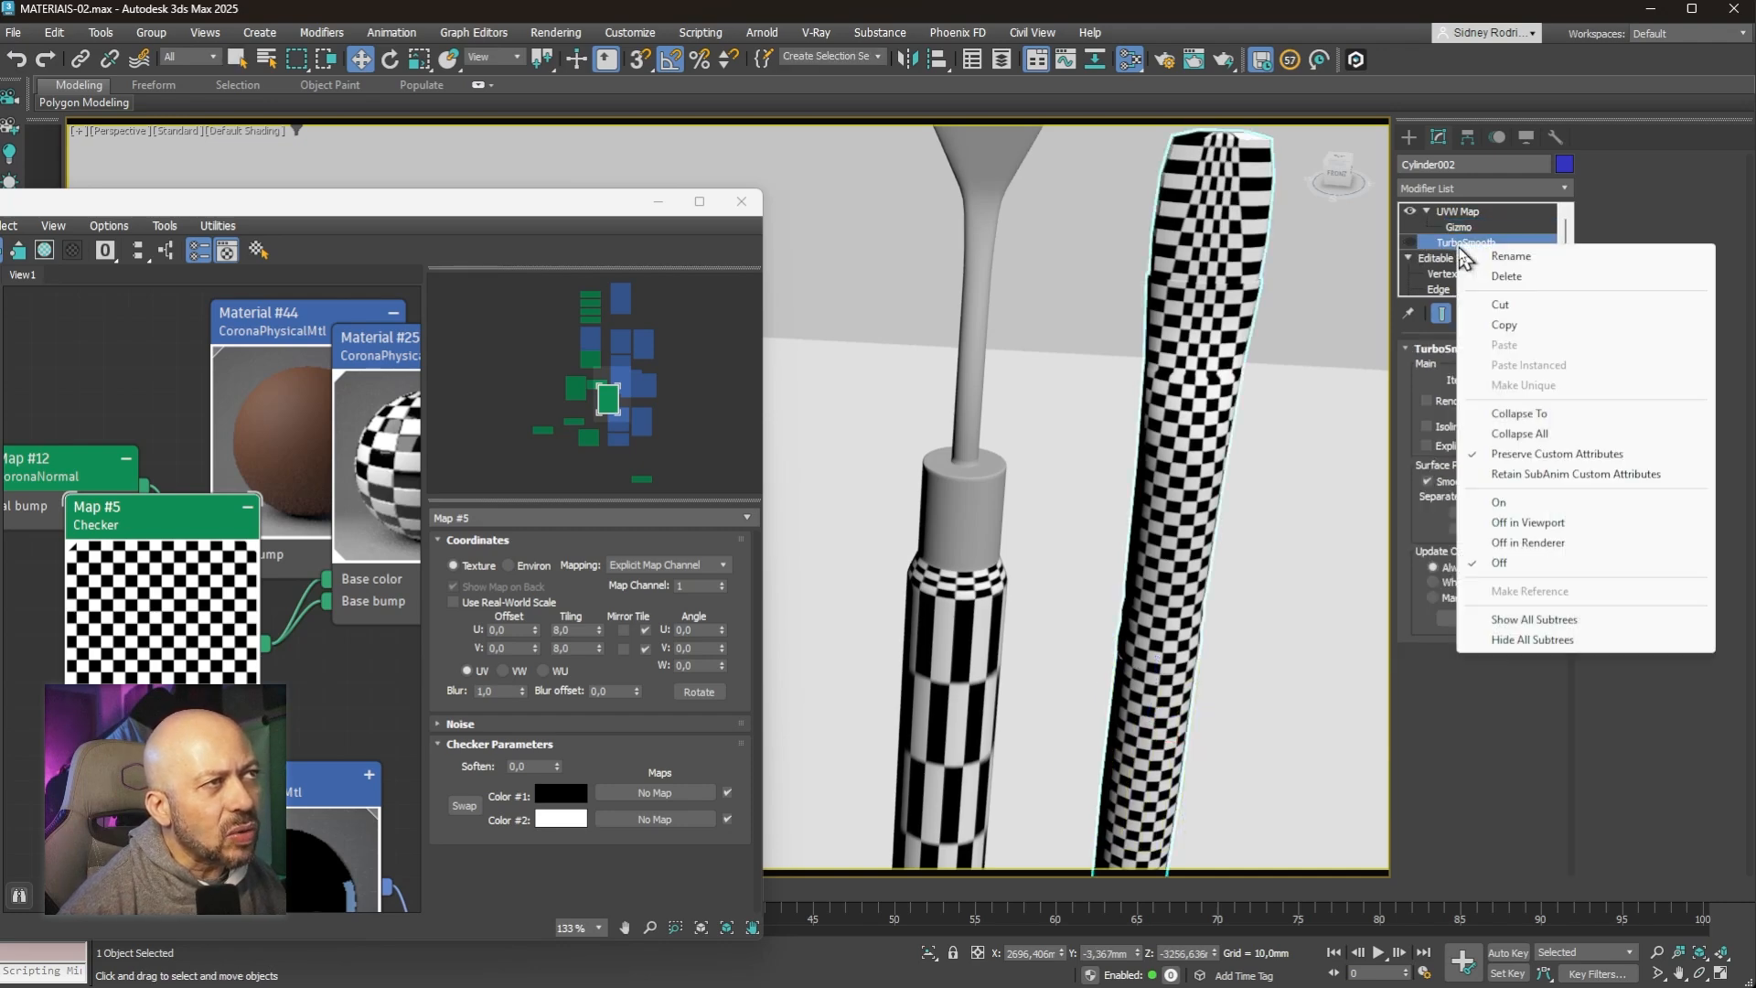
pyautogui.click(1515, 305)
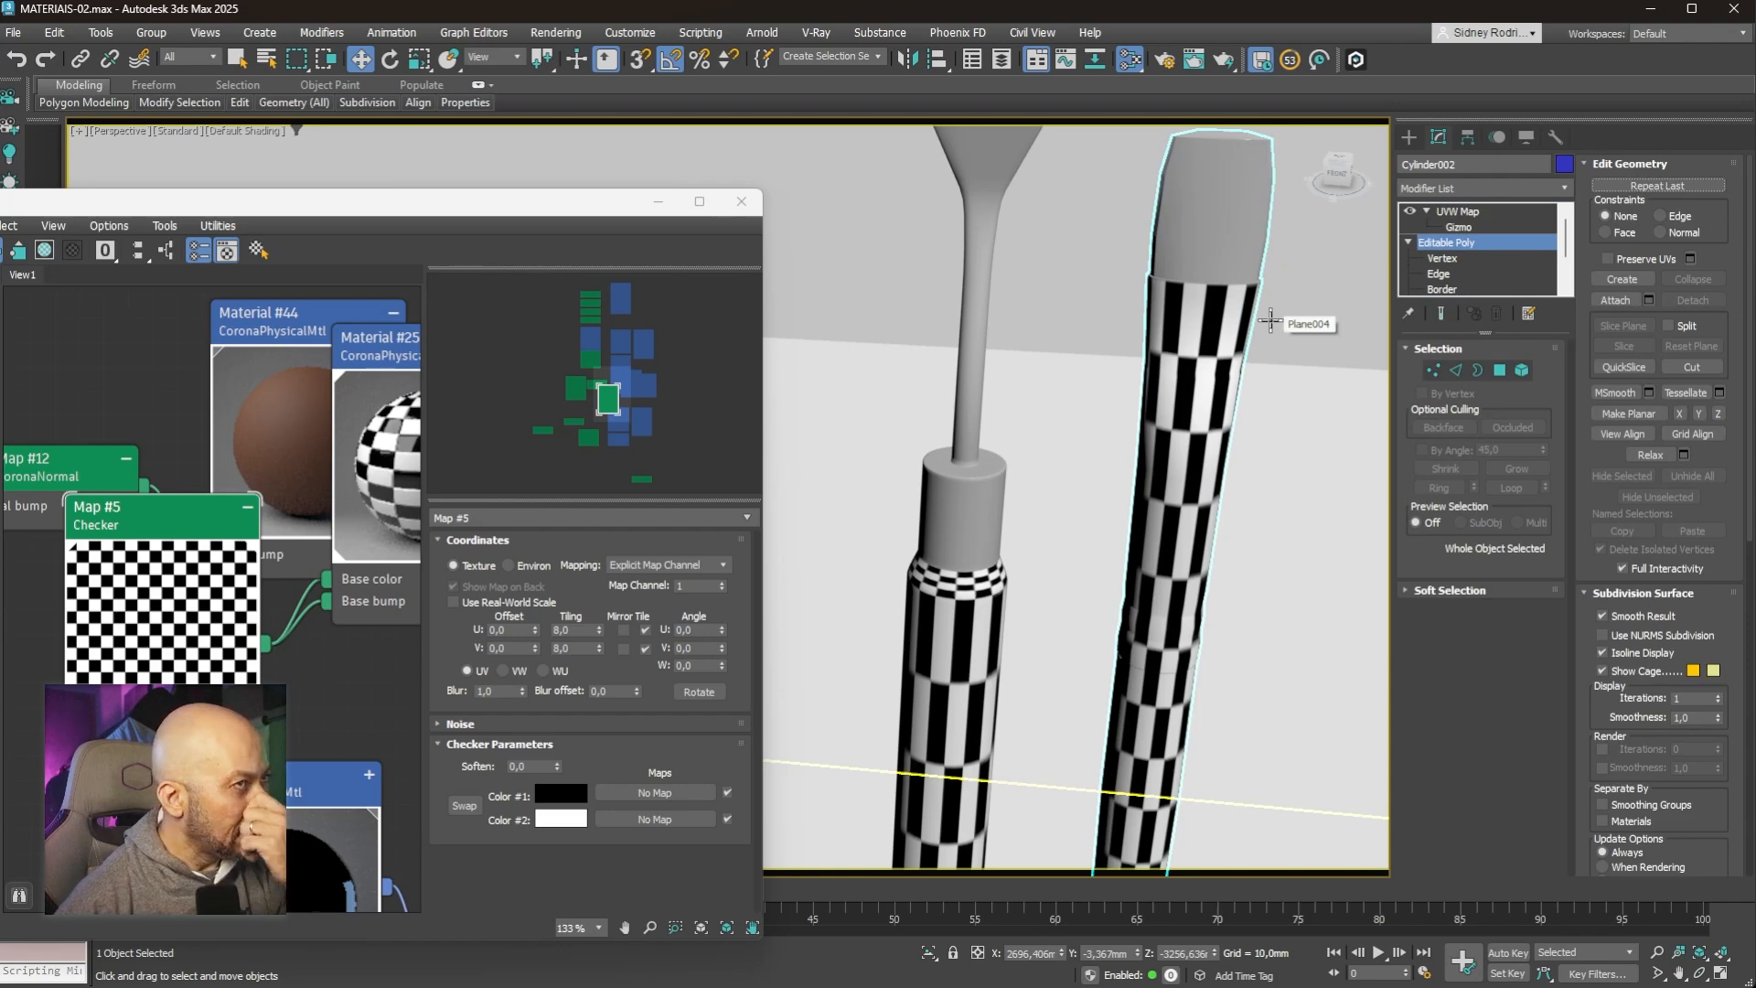
# Step: Return to the UVW Map level and convert the paintbrush to an Editable Poly, baking in the cylindrical mapping
pyautogui.click(1458, 212)
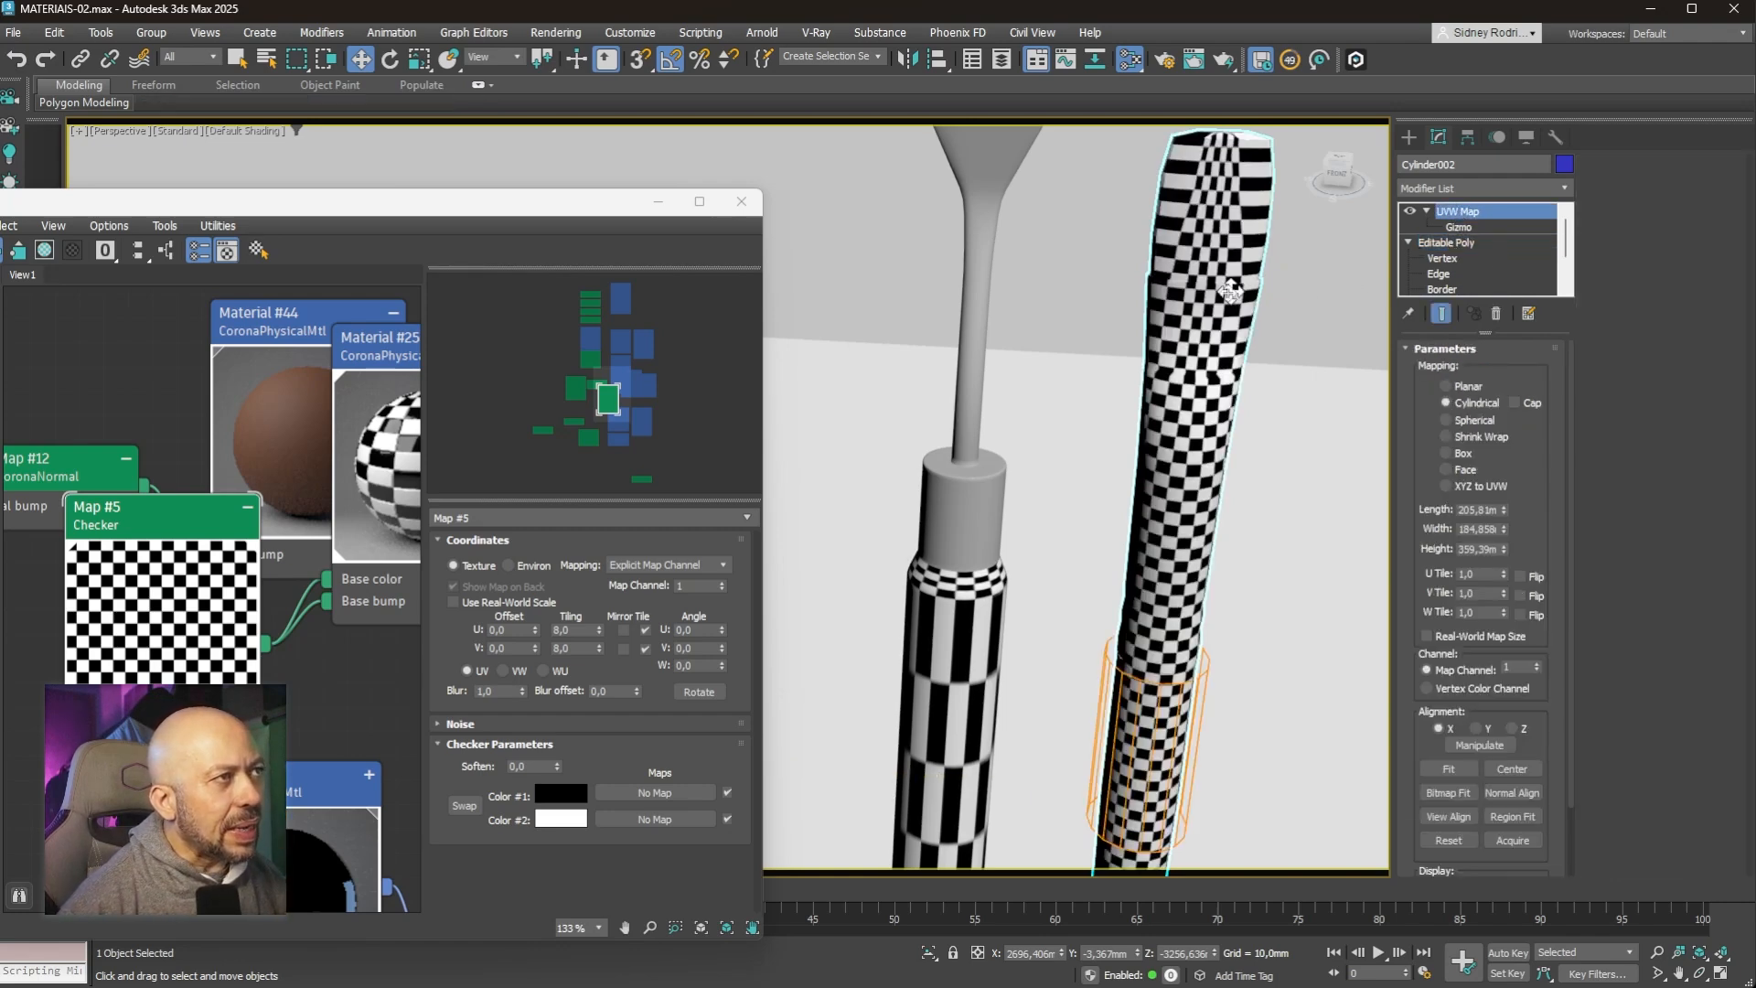
pyautogui.moveTo(1199, 382)
pyautogui.keyDown('alt'); pyautogui.mouseDown(button='middle')
pyautogui.moveTo(1265, 387)
pyautogui.moveTo(1189, 375)
pyautogui.mouseUp(button='middle'); pyautogui.keyUp('alt')
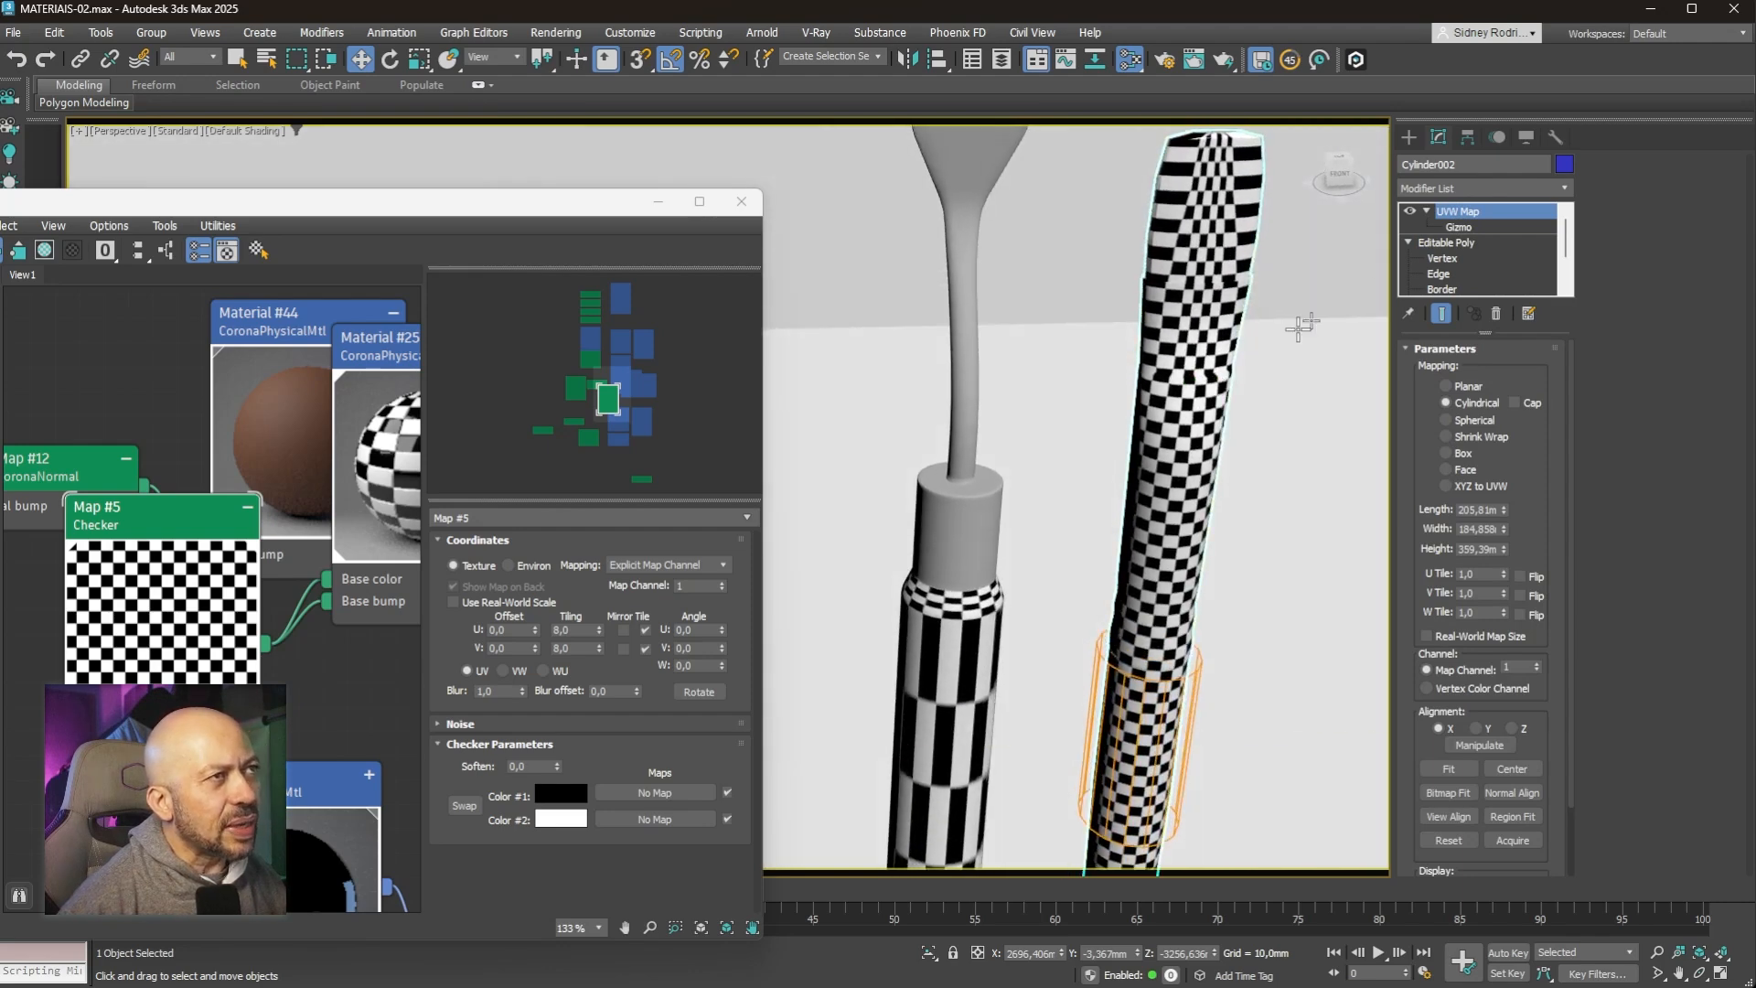
pyautogui.rightClick(1199, 341)
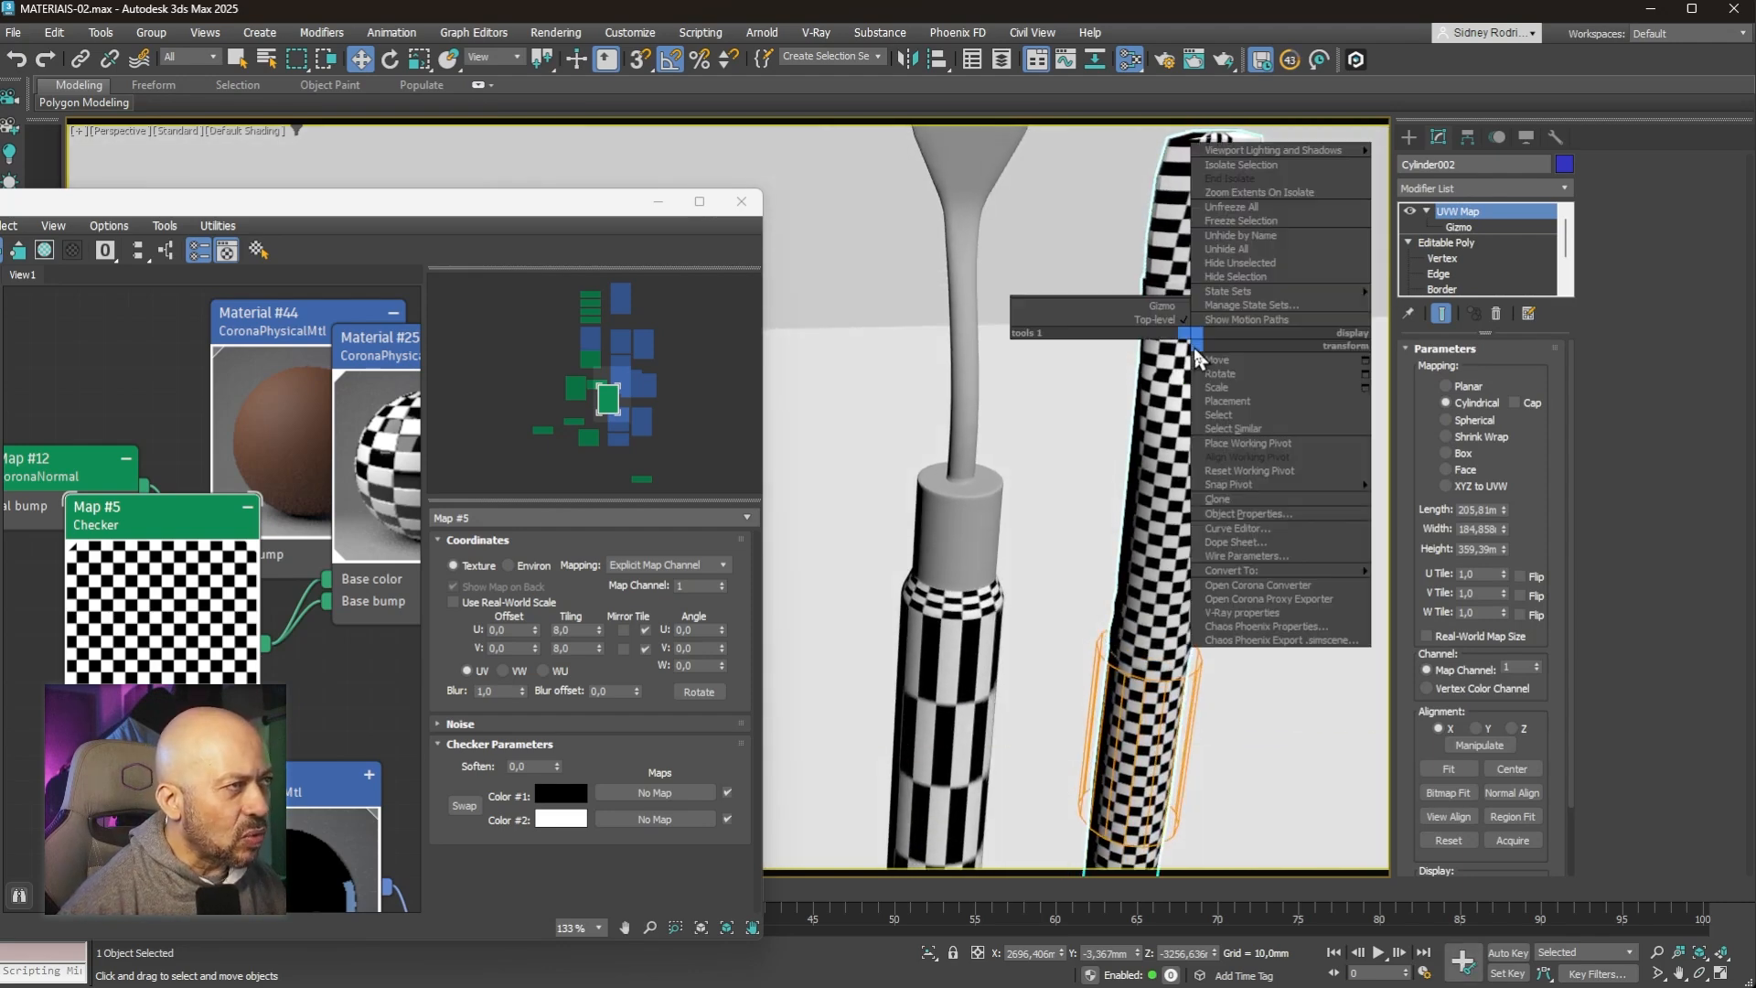
pyautogui.moveTo(1298, 574)
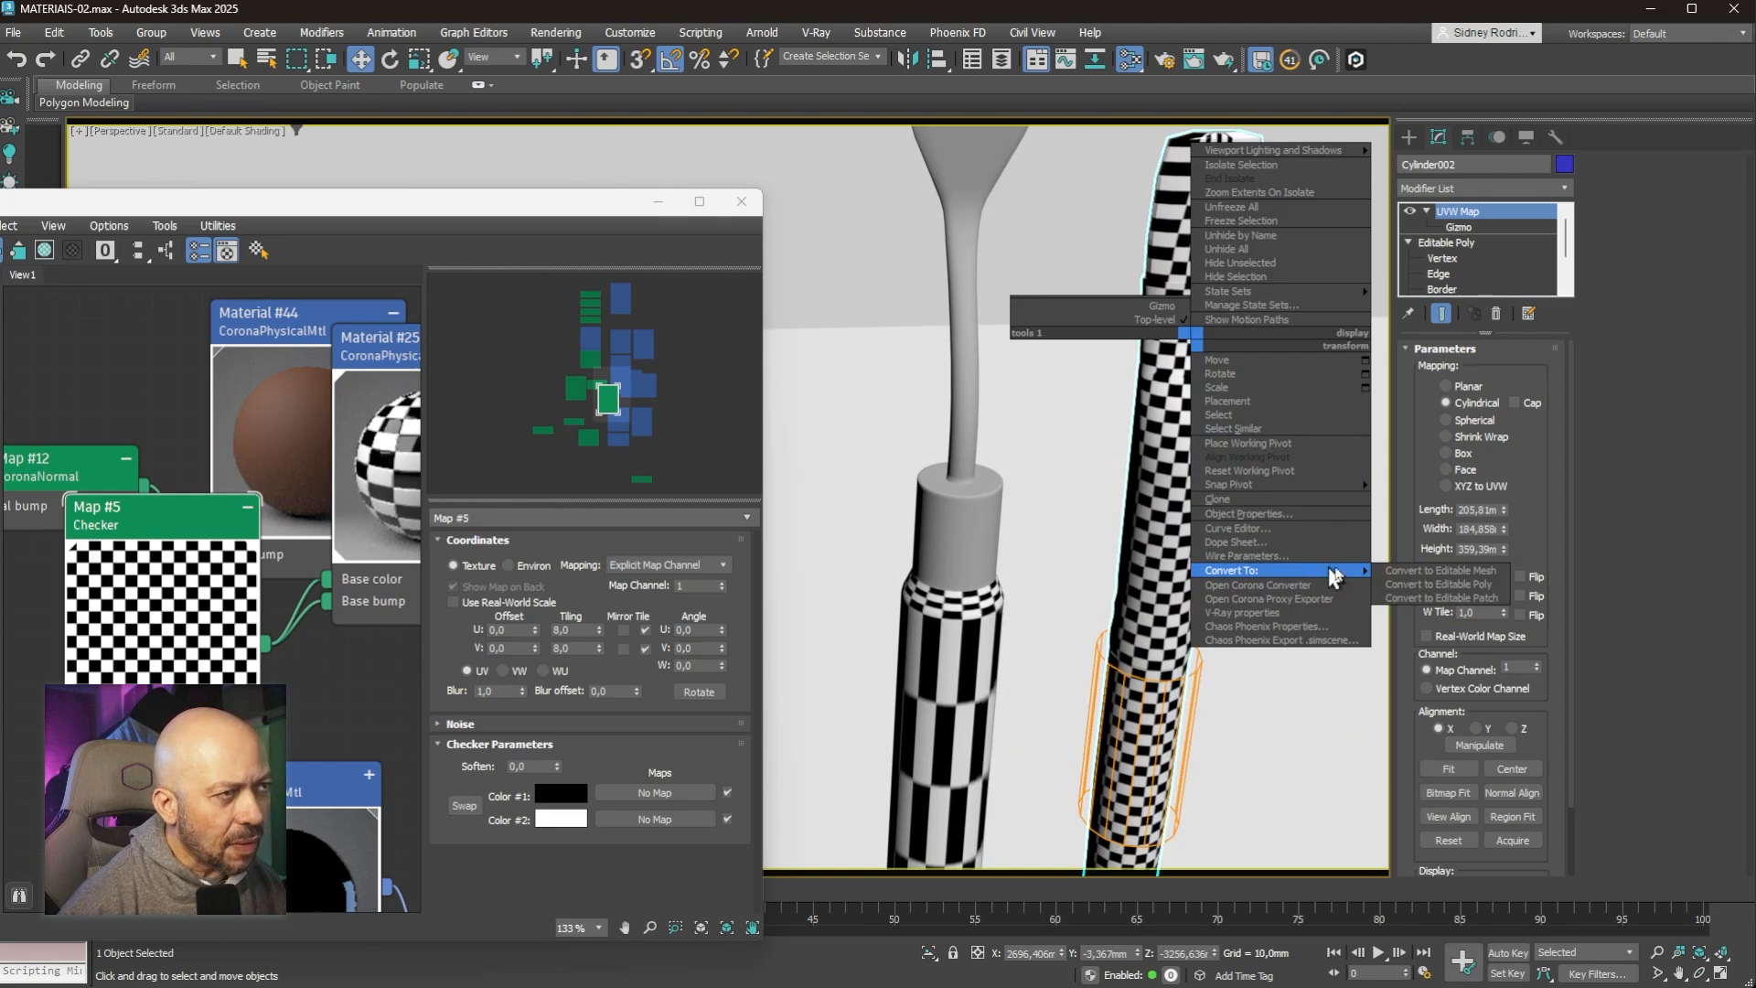
pyautogui.click(1441, 584)
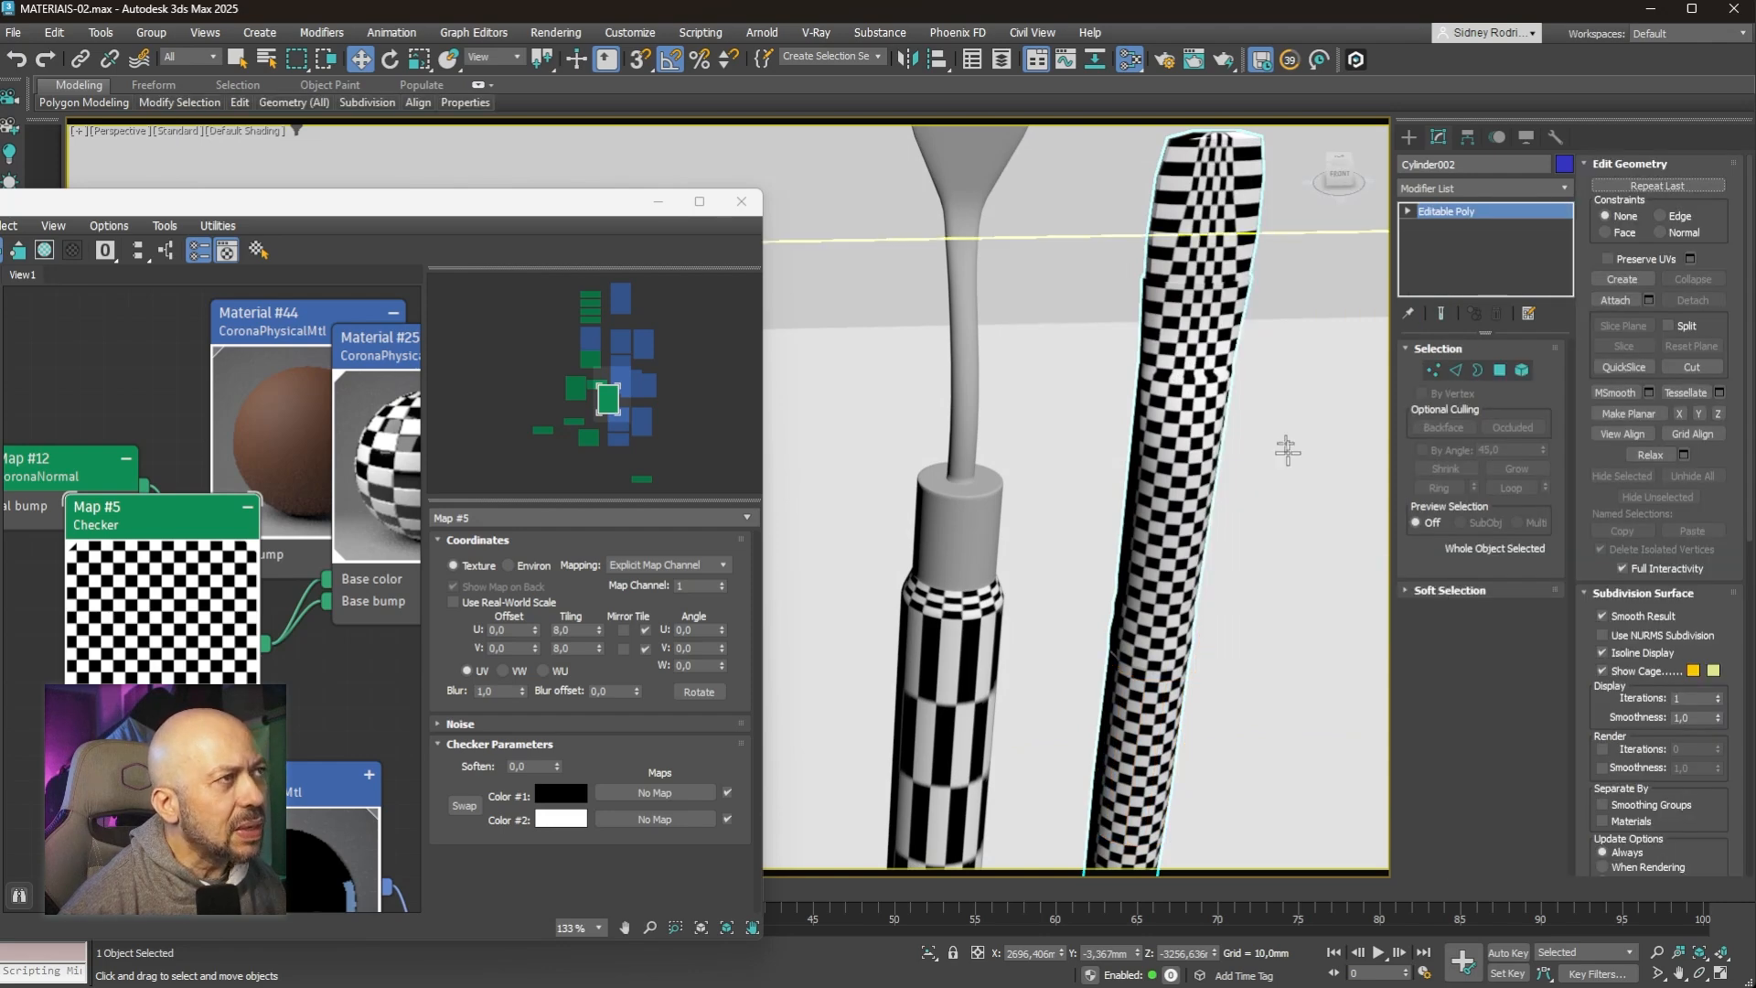
# Step: Show edged faces and select the polygons of the paintbrush's top end section, down to the first ring, at polygon level
pyautogui.keyDown('alt'); pyautogui.moveTo(1180, 335); pyautogui.dragTo(1186, 352, button='middle'); pyautogui.keyUp('alt')
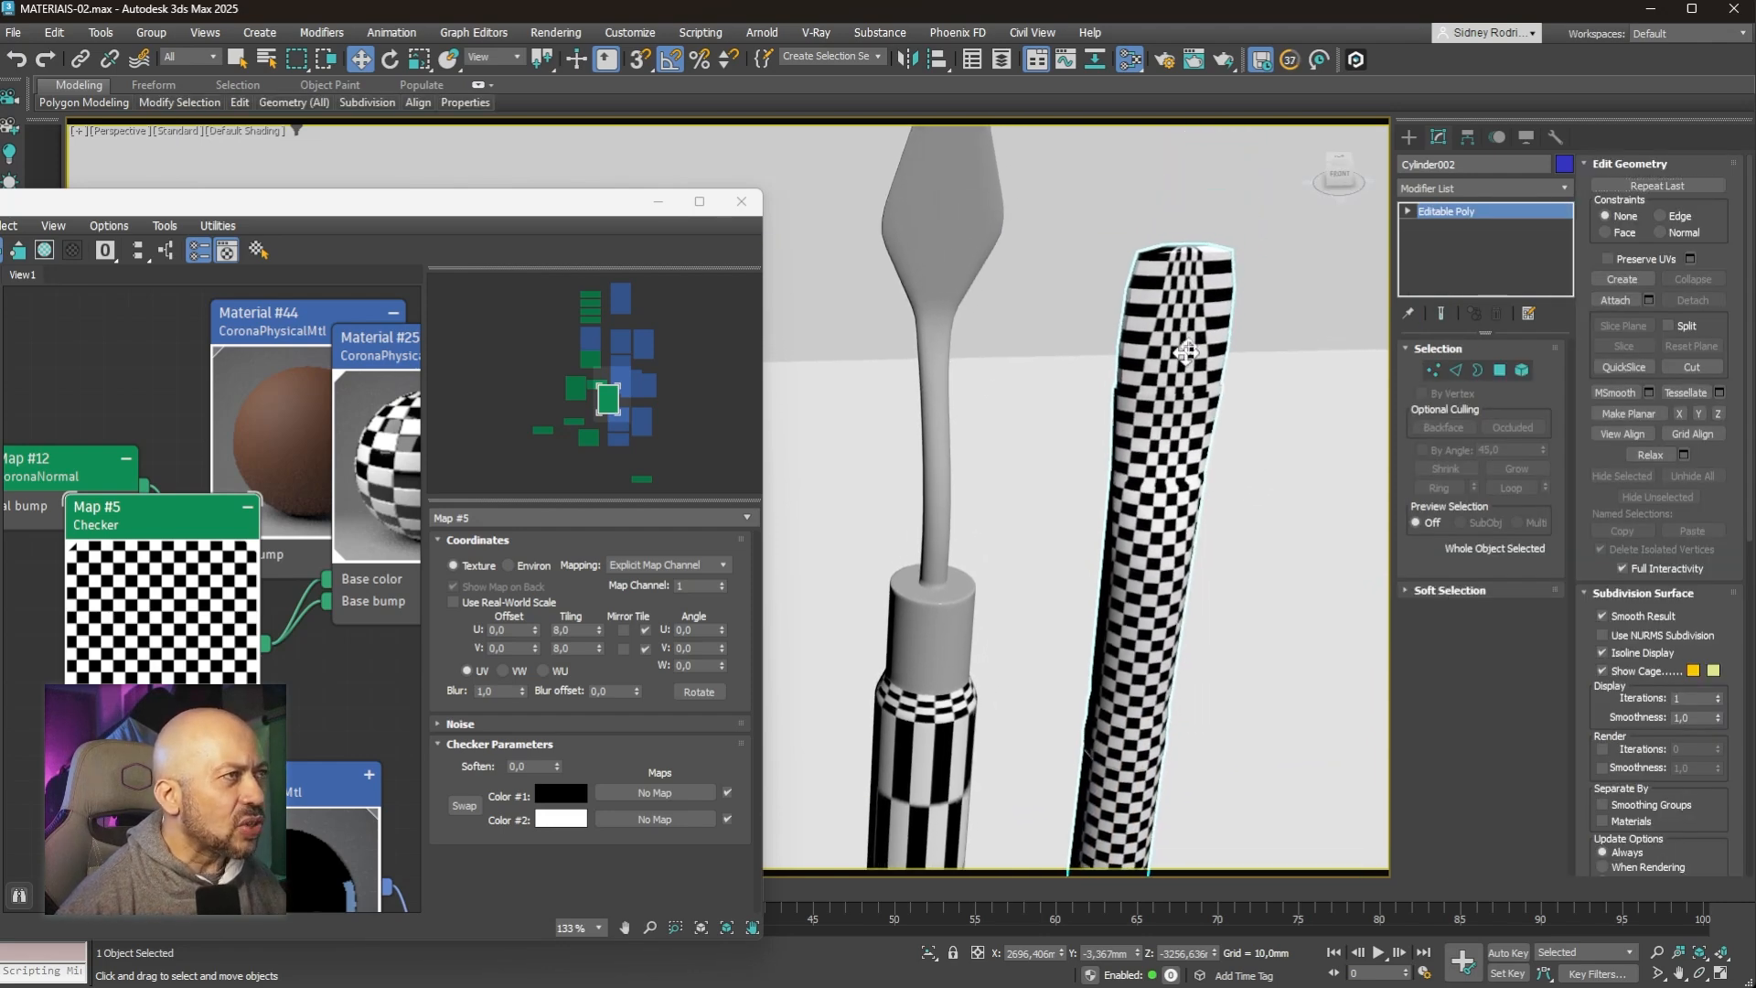
pyautogui.moveTo(1140, 459)
pyautogui.keyDown('alt'); pyautogui.mouseDown(button='middle')
pyautogui.moveTo(1243, 458)
pyautogui.moveTo(1154, 455)
pyautogui.mouseUp(button='middle'); pyautogui.keyUp('alt')
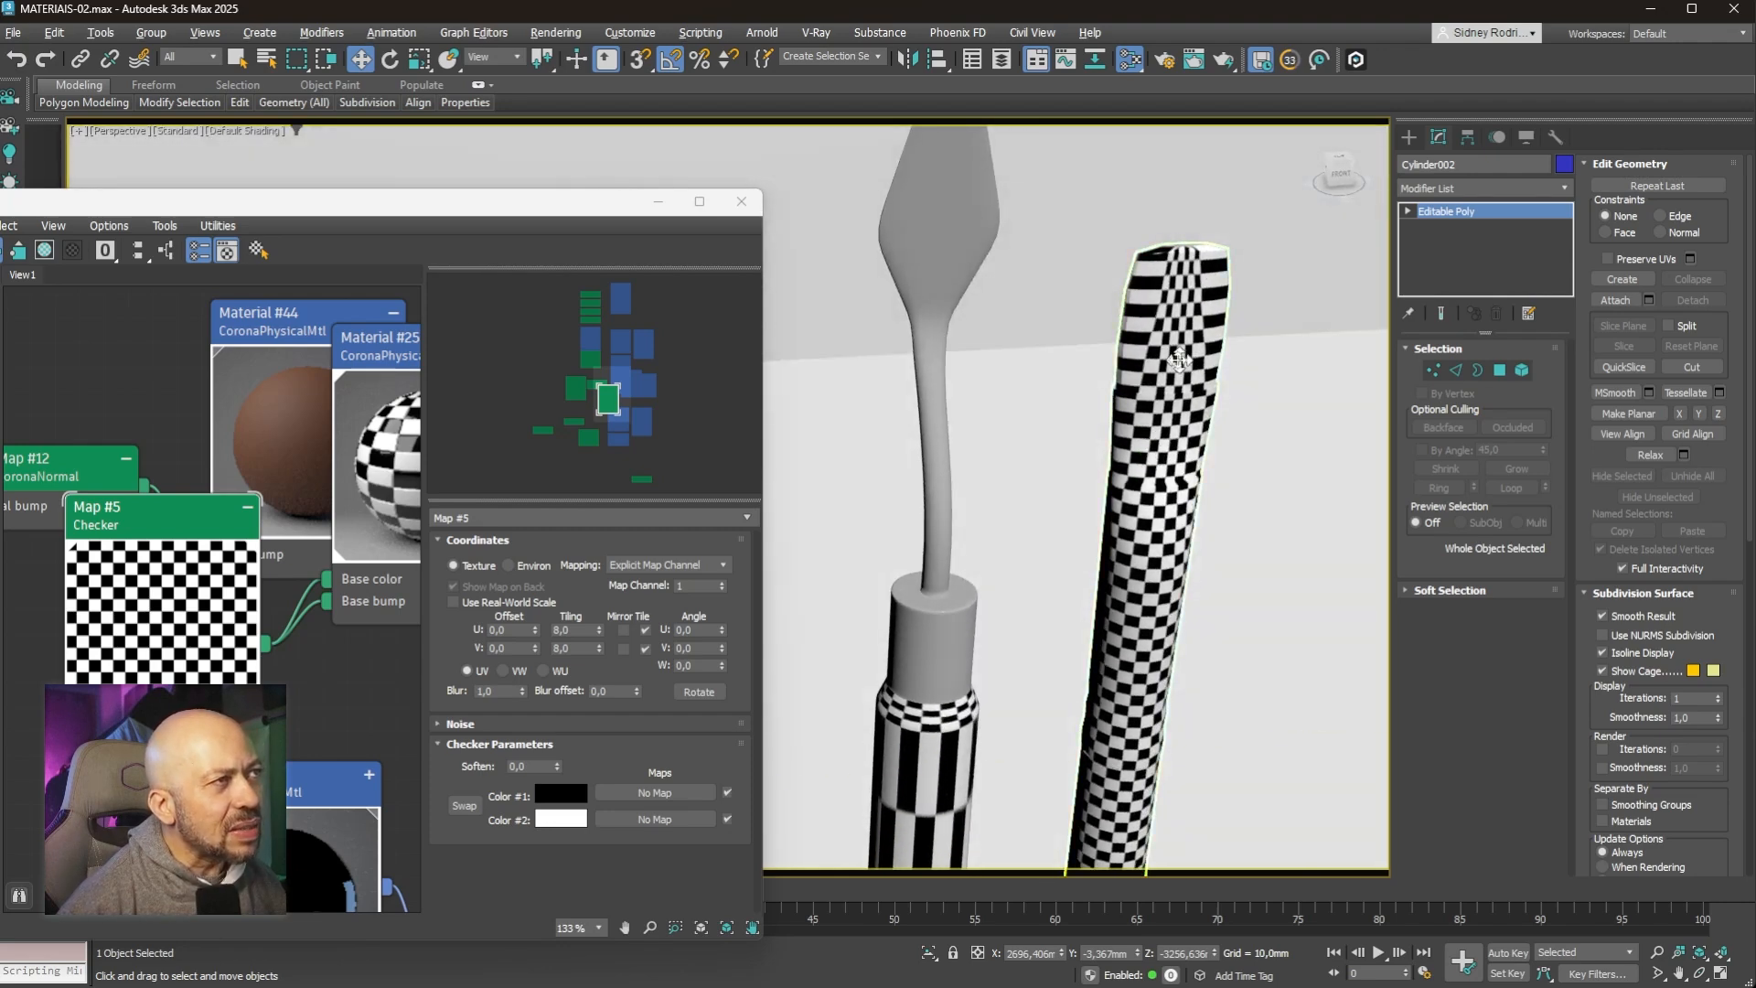
pyautogui.keyDown('alt'); pyautogui.moveTo(1179, 359); pyautogui.dragTo(1116, 330, button='middle'); pyautogui.keyUp('alt')
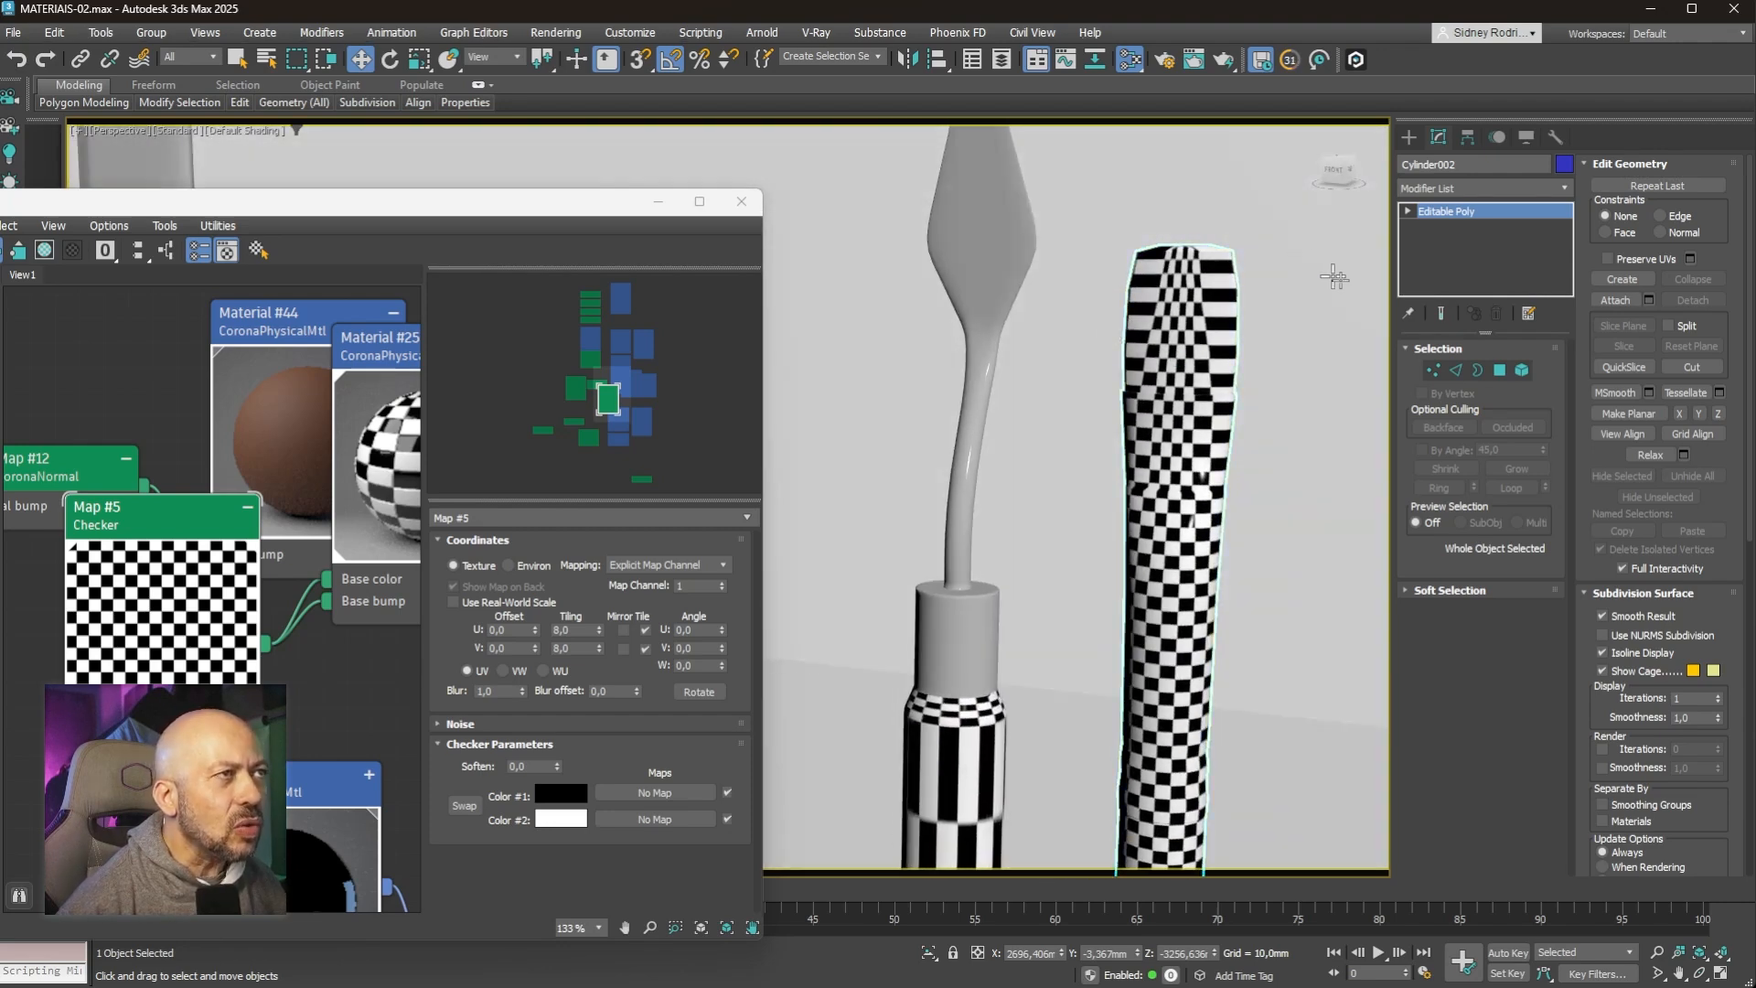
pyautogui.click(1499, 369)
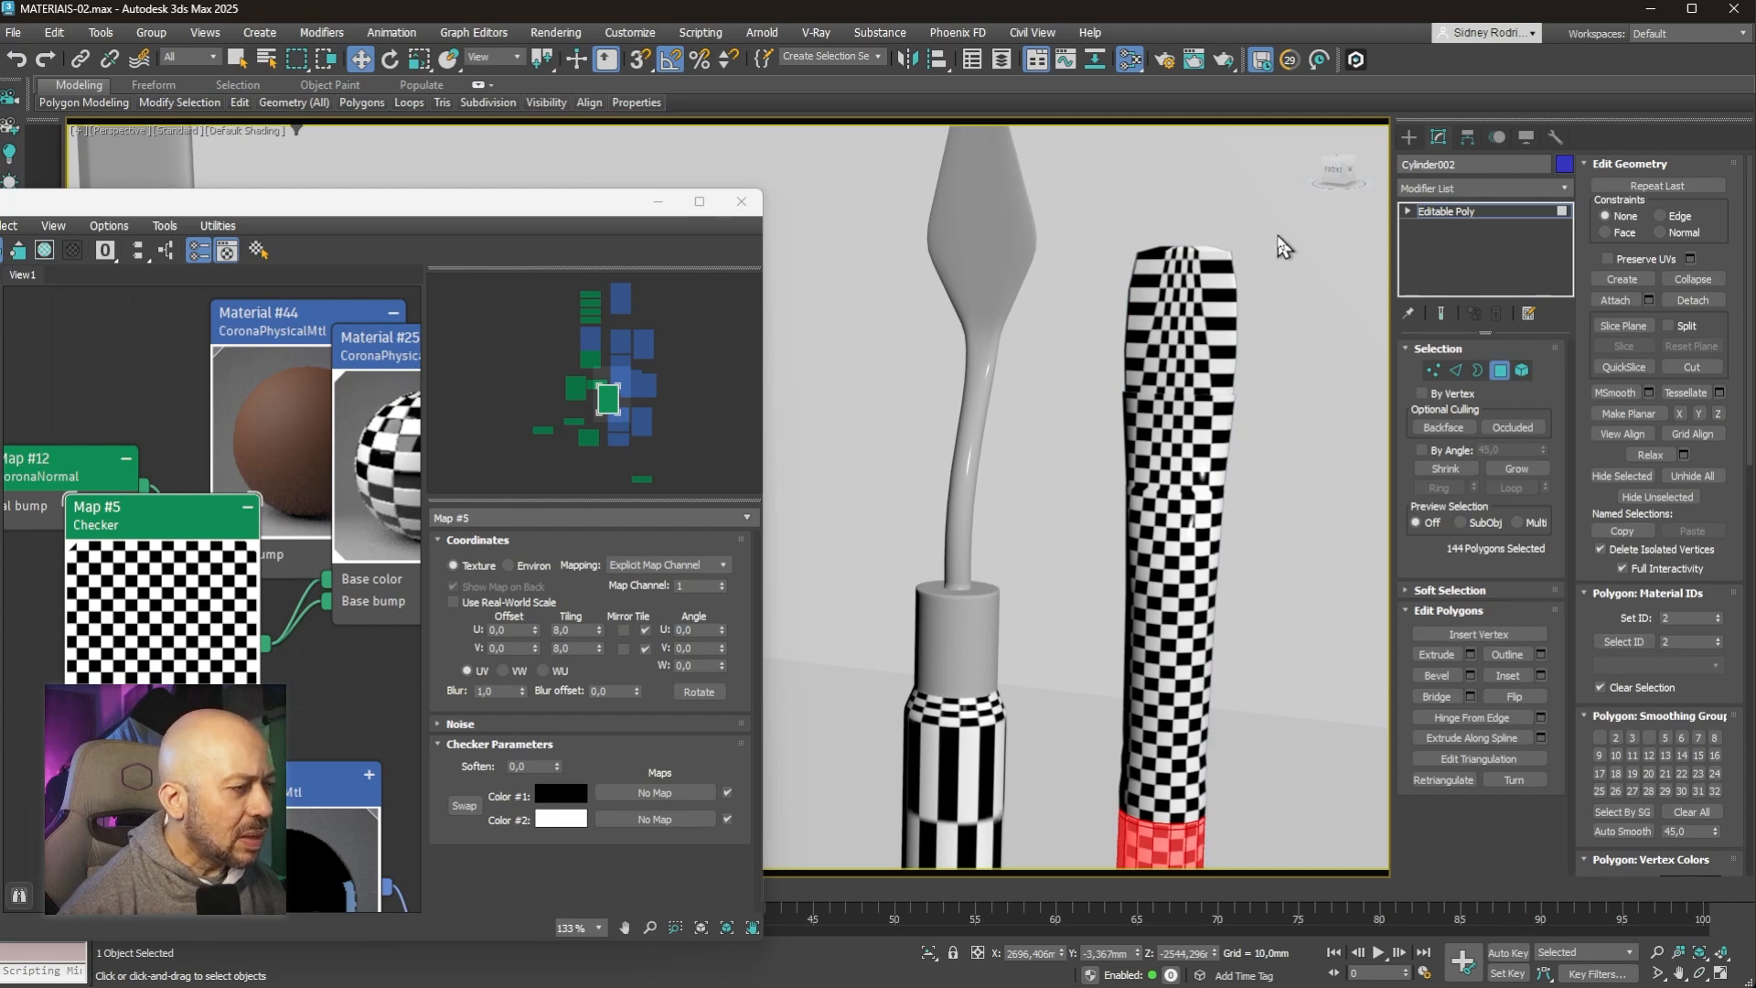
pyautogui.press('F4')
pyautogui.moveTo(1285, 307)
pyautogui.keyDown('alt'); pyautogui.mouseDown(button='middle')
pyautogui.moveTo(1276, 318)
pyautogui.moveTo(1303, 294)
pyautogui.mouseUp(button='middle'); pyautogui.keyUp('alt')
pyautogui.scroll(5, 1182, 376)
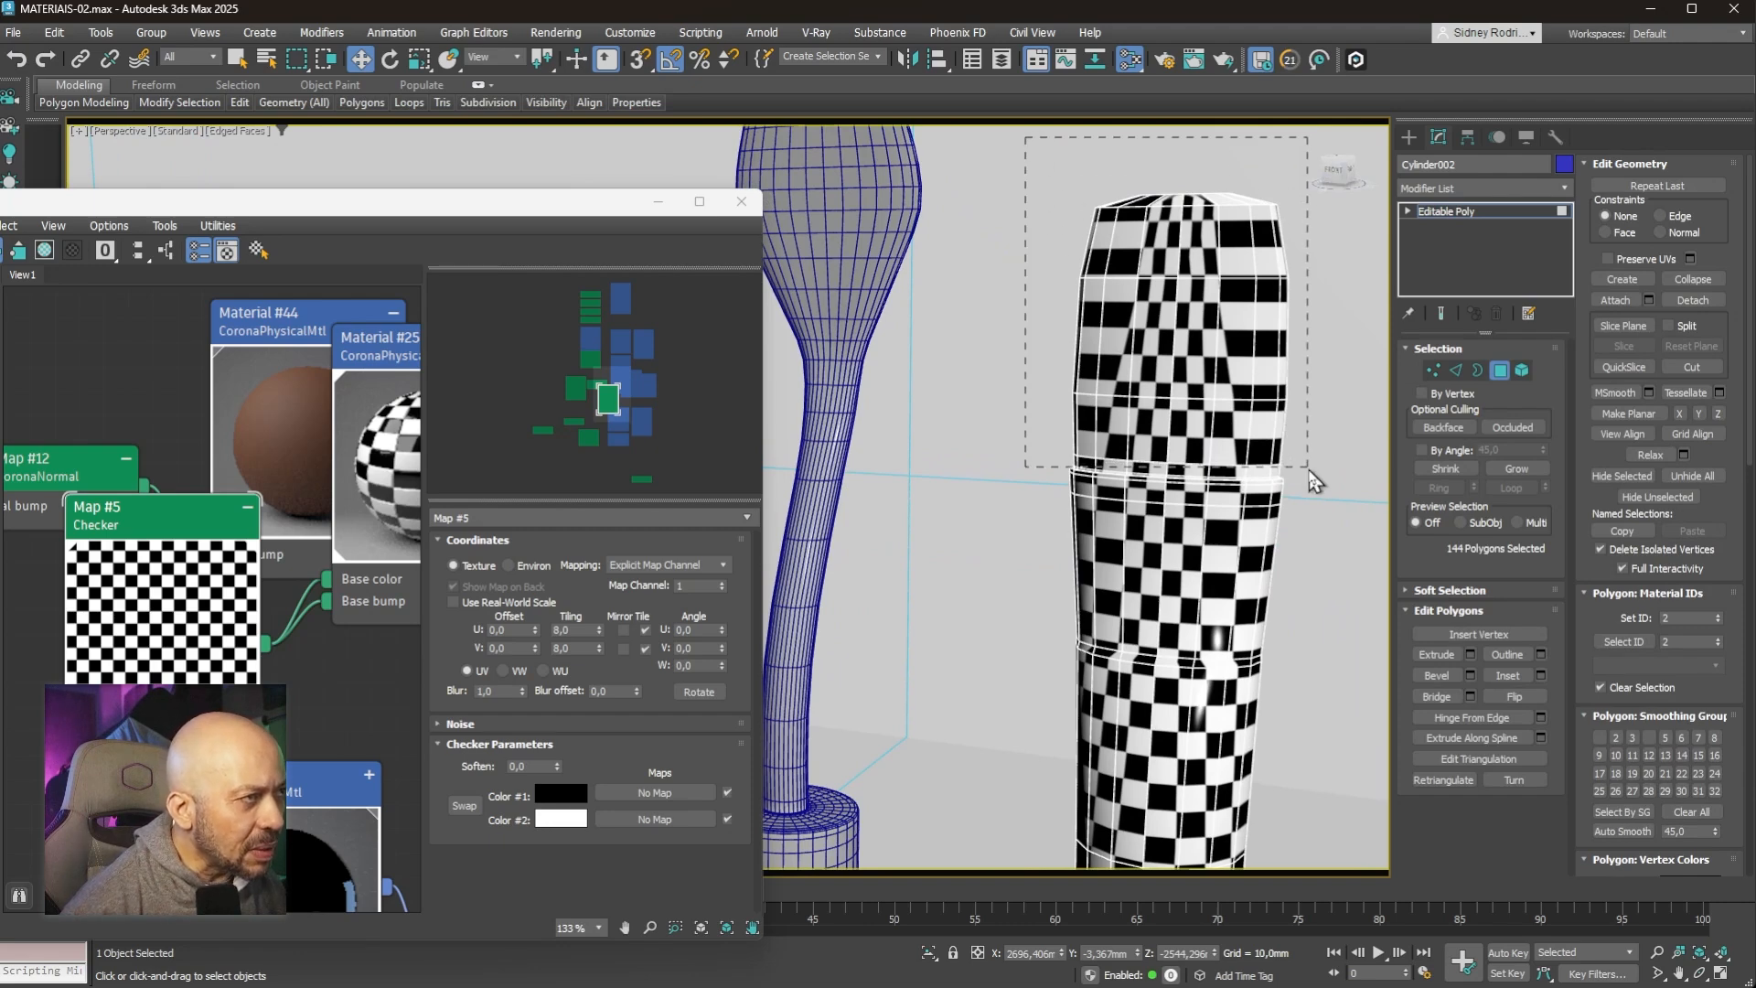
pyautogui.moveTo(1309, 470); pyautogui.dragTo(1302, 462)
pyautogui.keyDown('alt'); pyautogui.moveTo(1190, 473); pyautogui.dragTo(1262, 485, button='middle'); pyautogui.keyUp('alt')
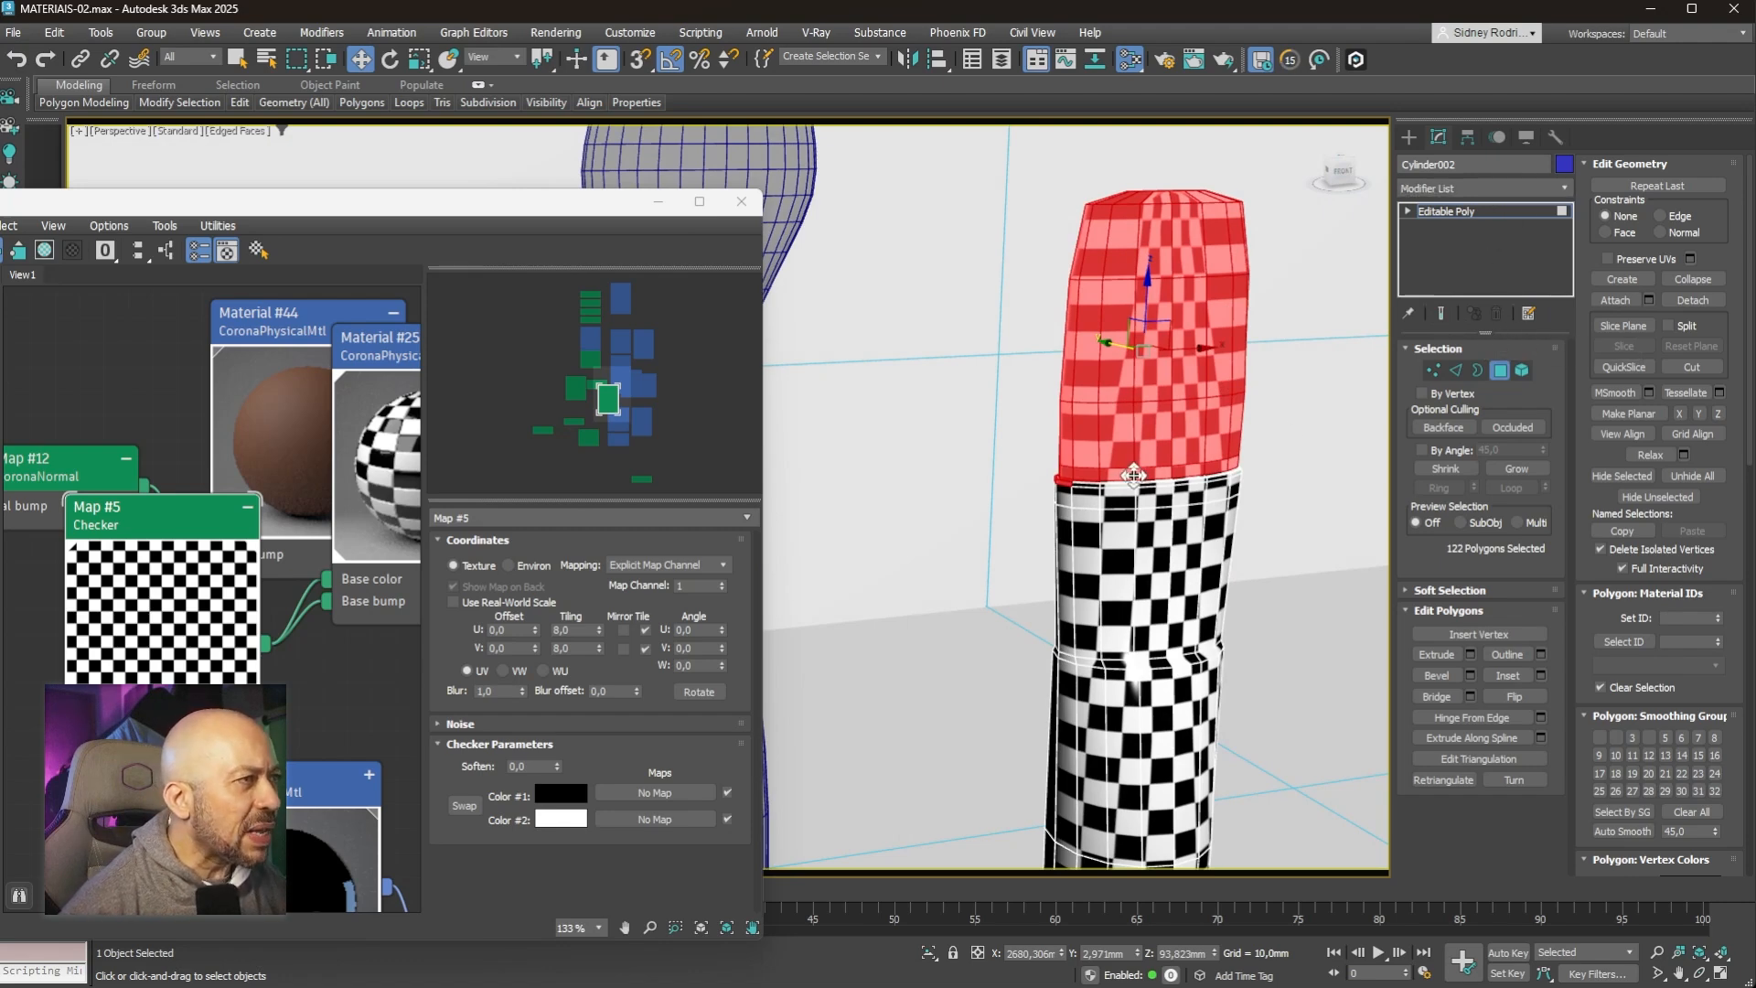
# Step: Add a UVW Map modifier to the selected end polygons of the paintbrush
pyautogui.click(1456, 188)
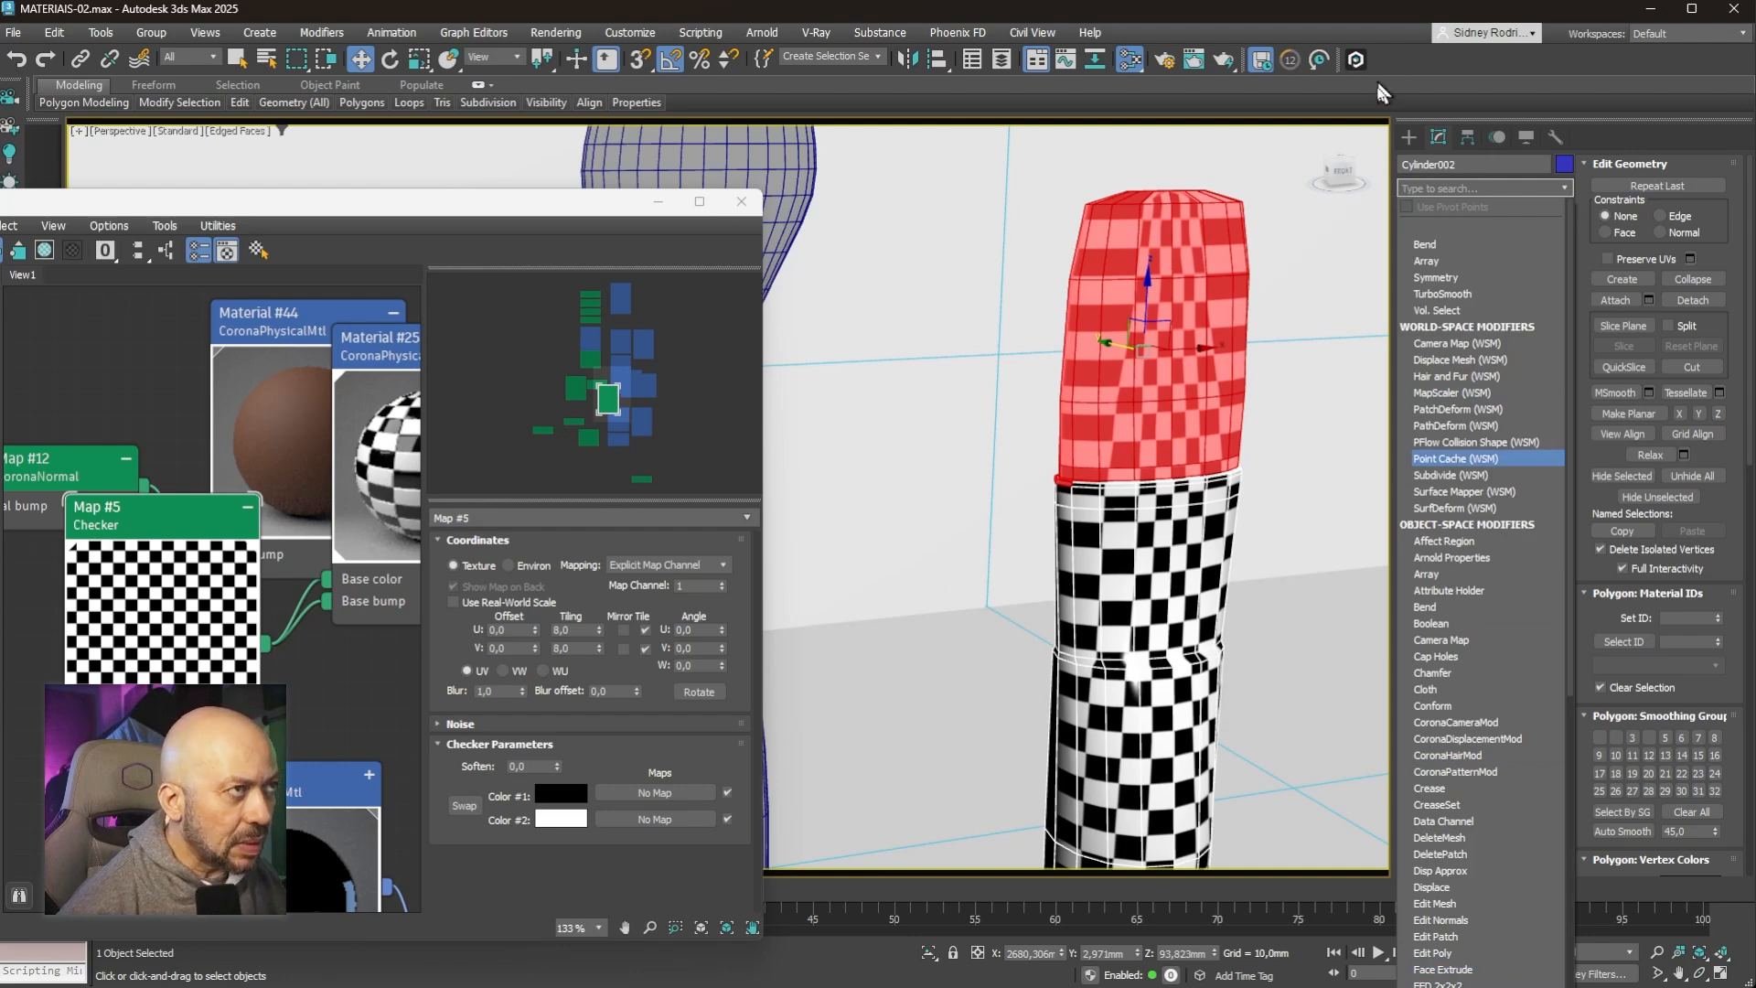
pyautogui.click(1442, 193)
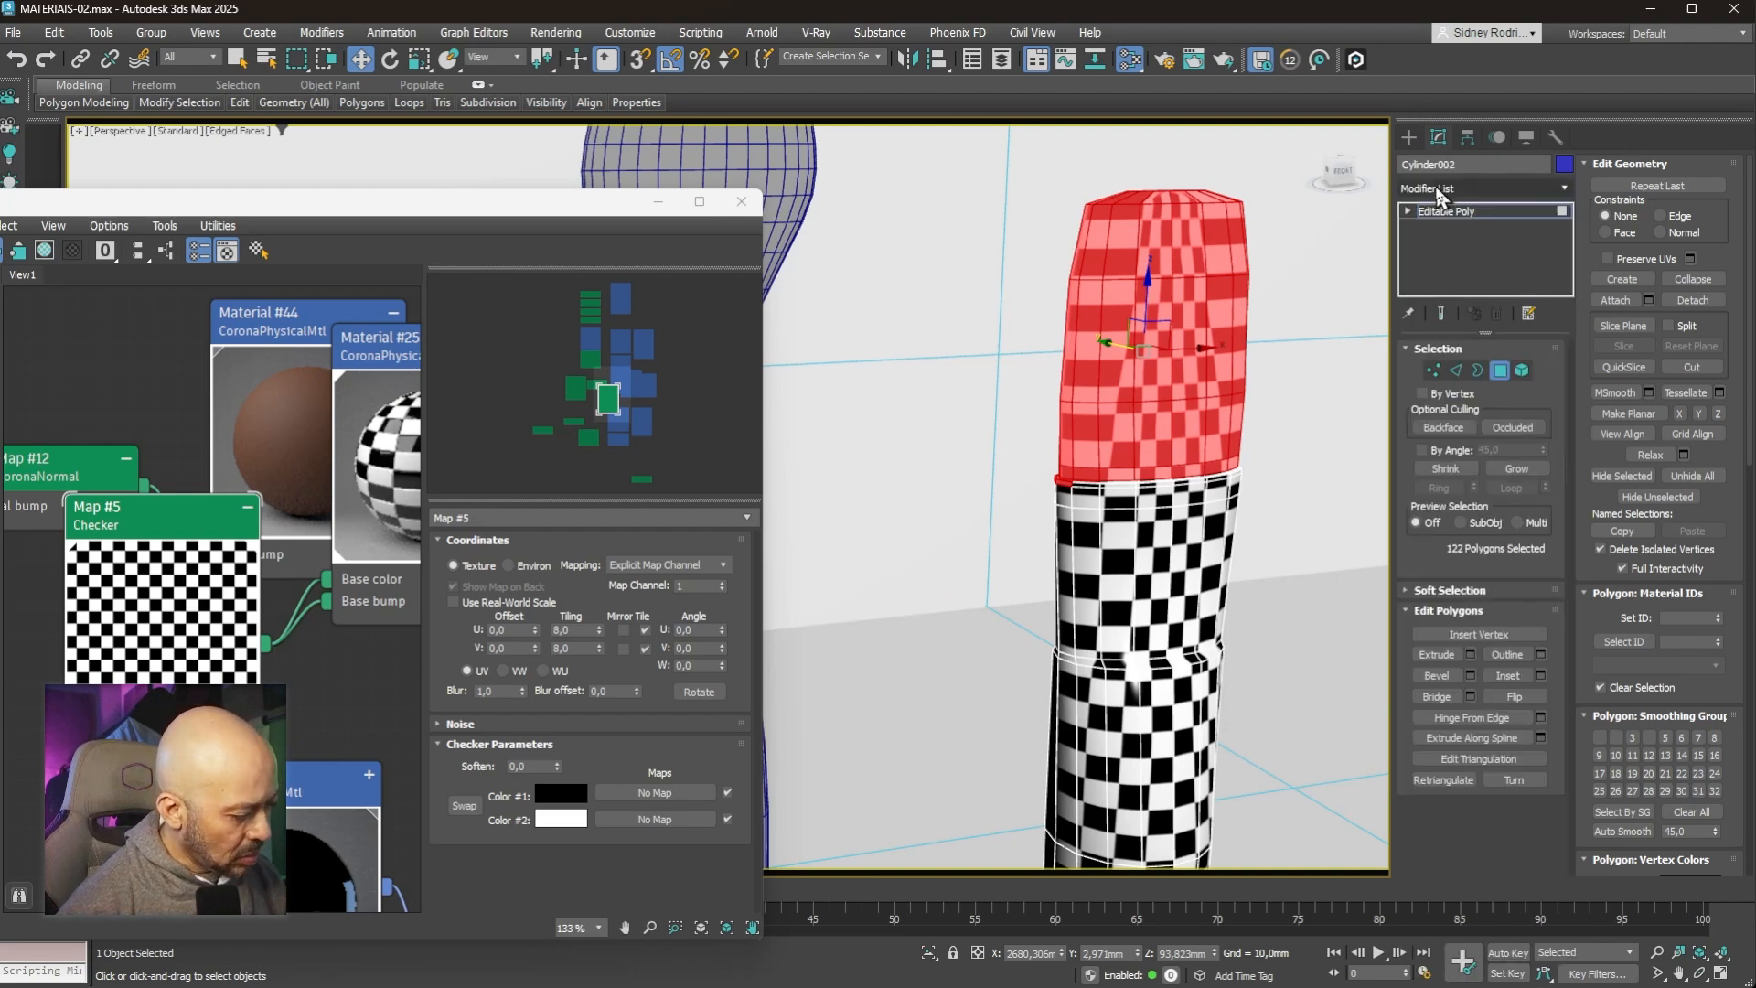
pyautogui.press('u')
pyautogui.press('v')
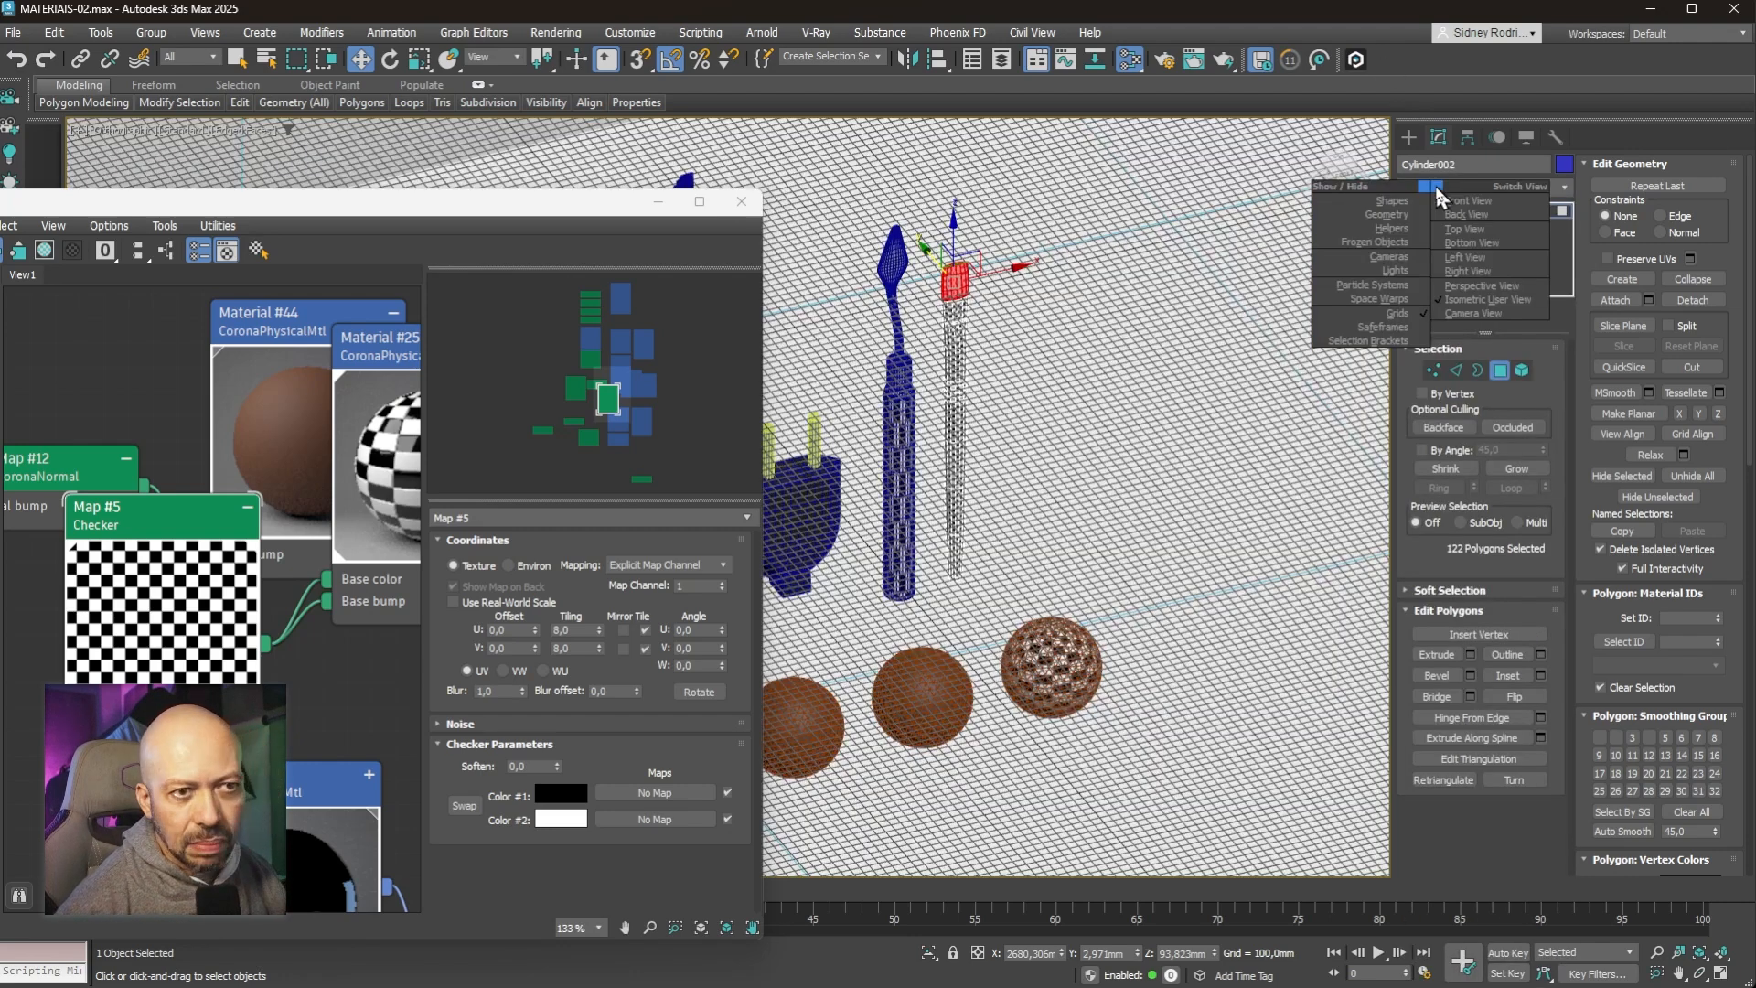
pyautogui.click(1435, 188)
pyautogui.write('uv')
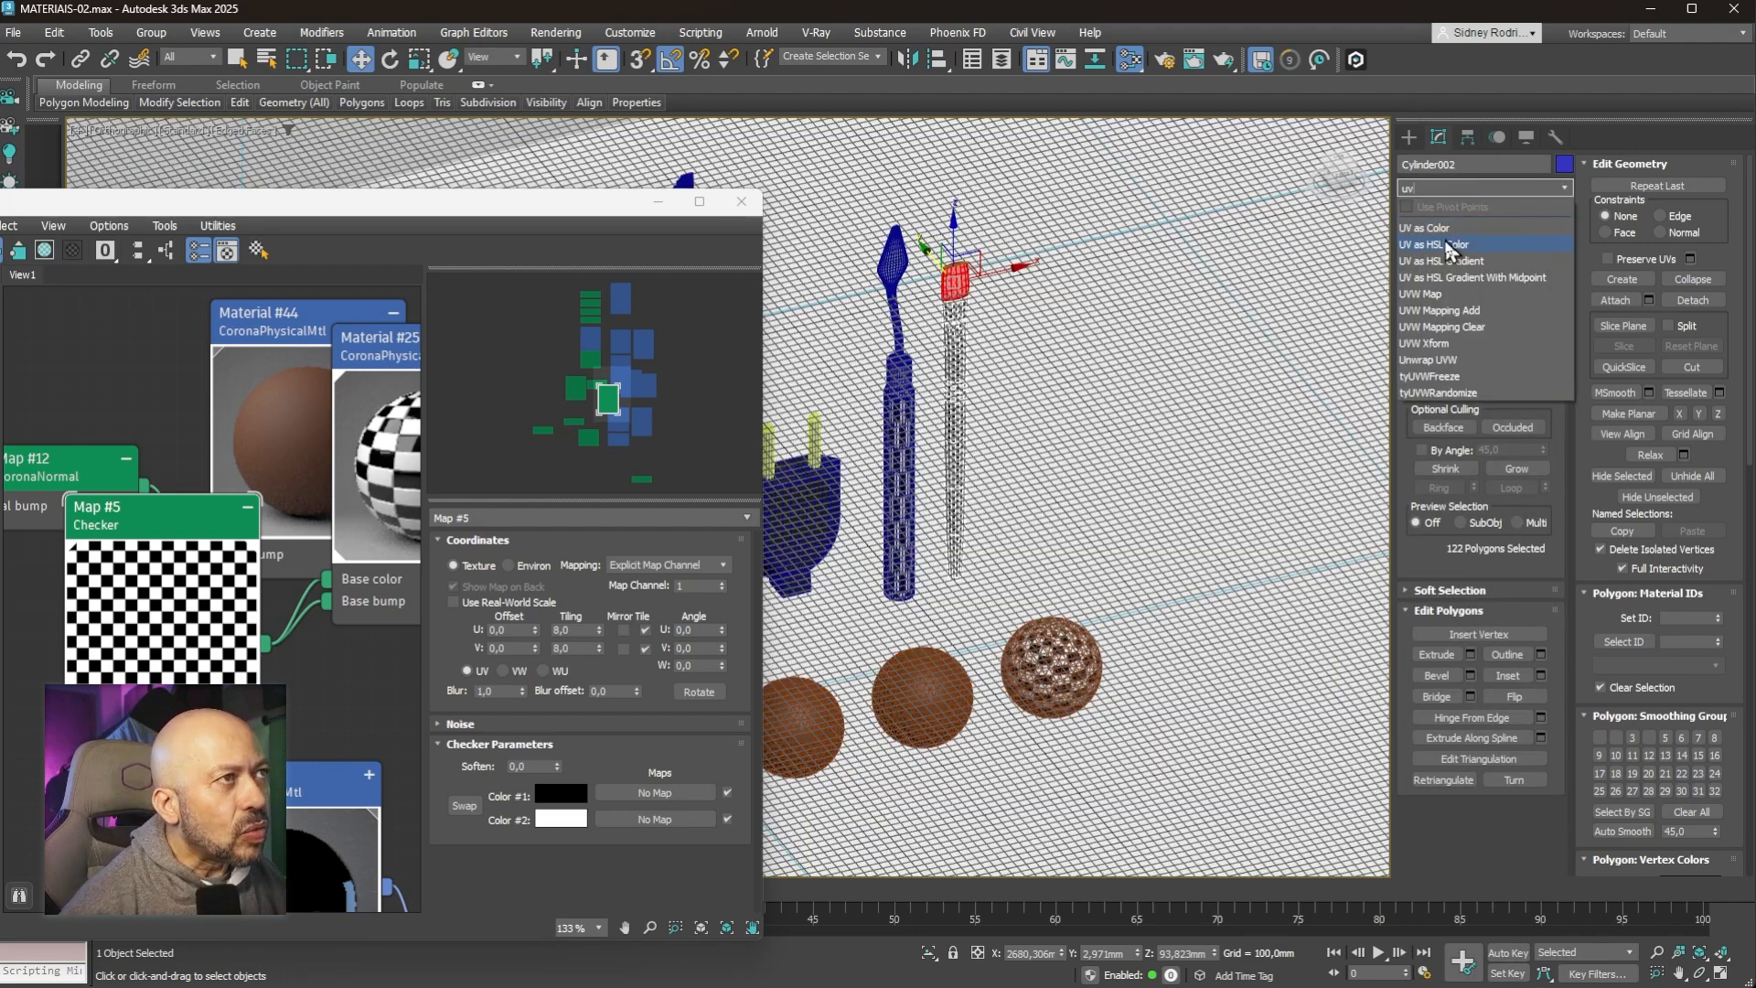
pyautogui.click(1432, 294)
pyautogui.scroll(8, 975, 278)
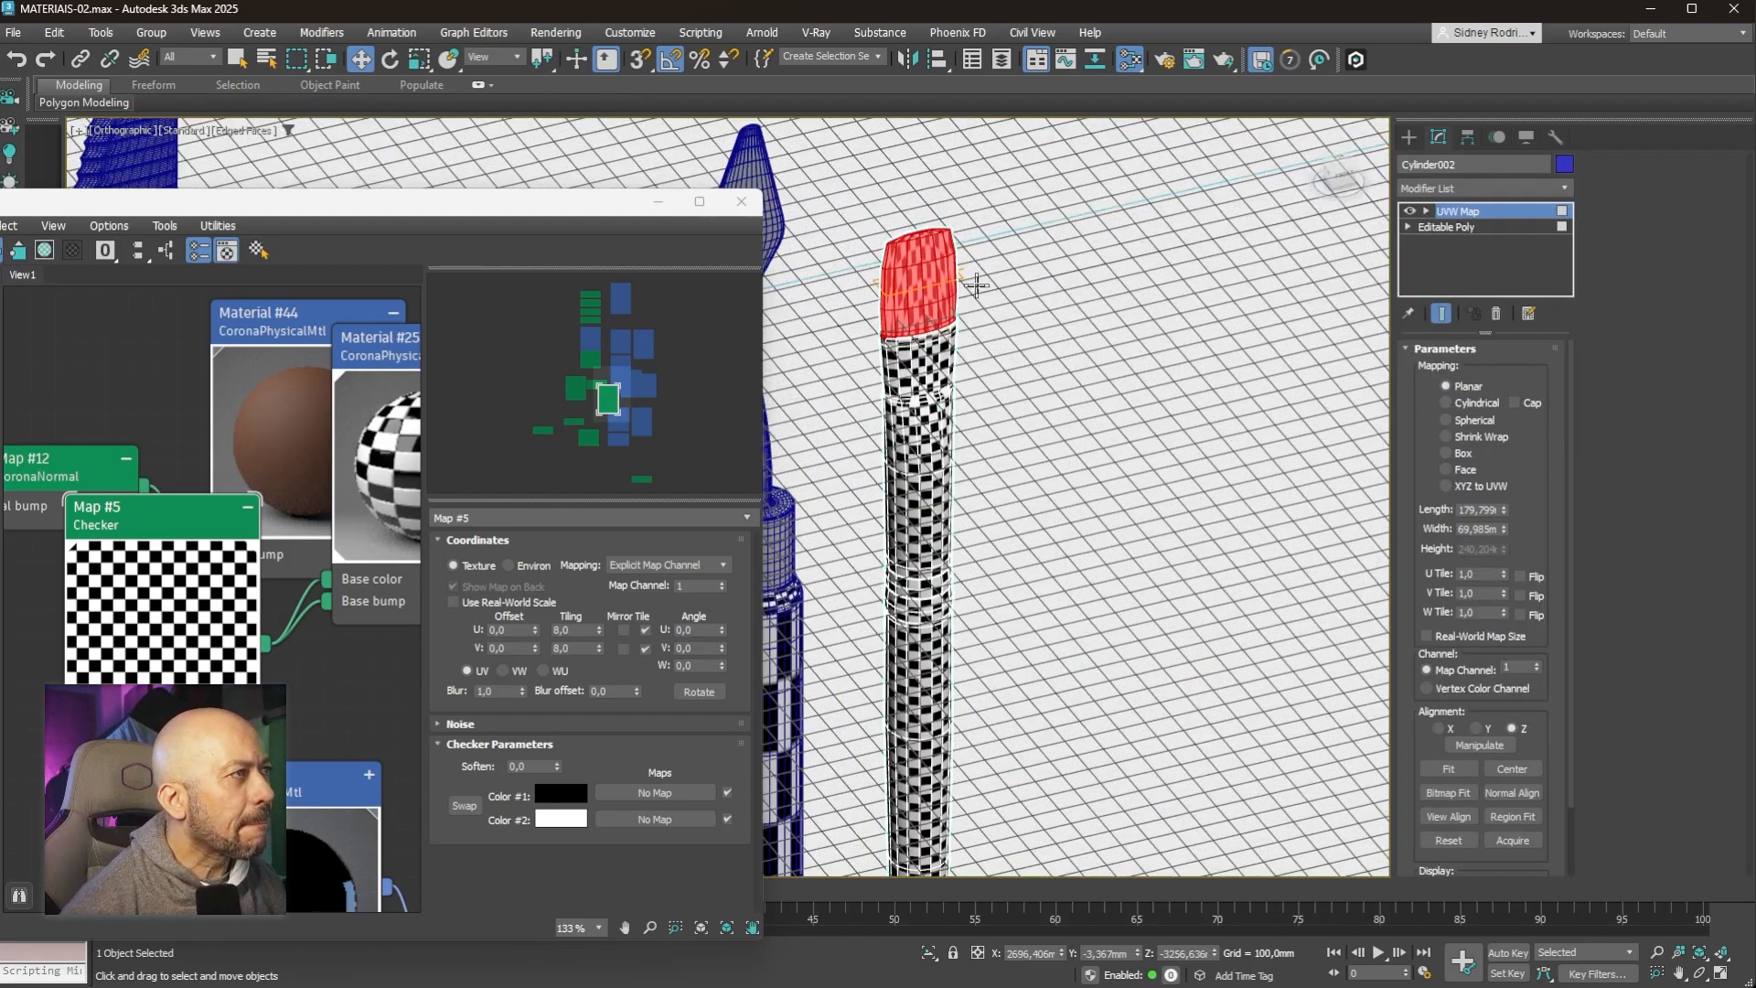
pyautogui.moveTo(972, 282); pyautogui.dragTo(1154, 292, button='middle')
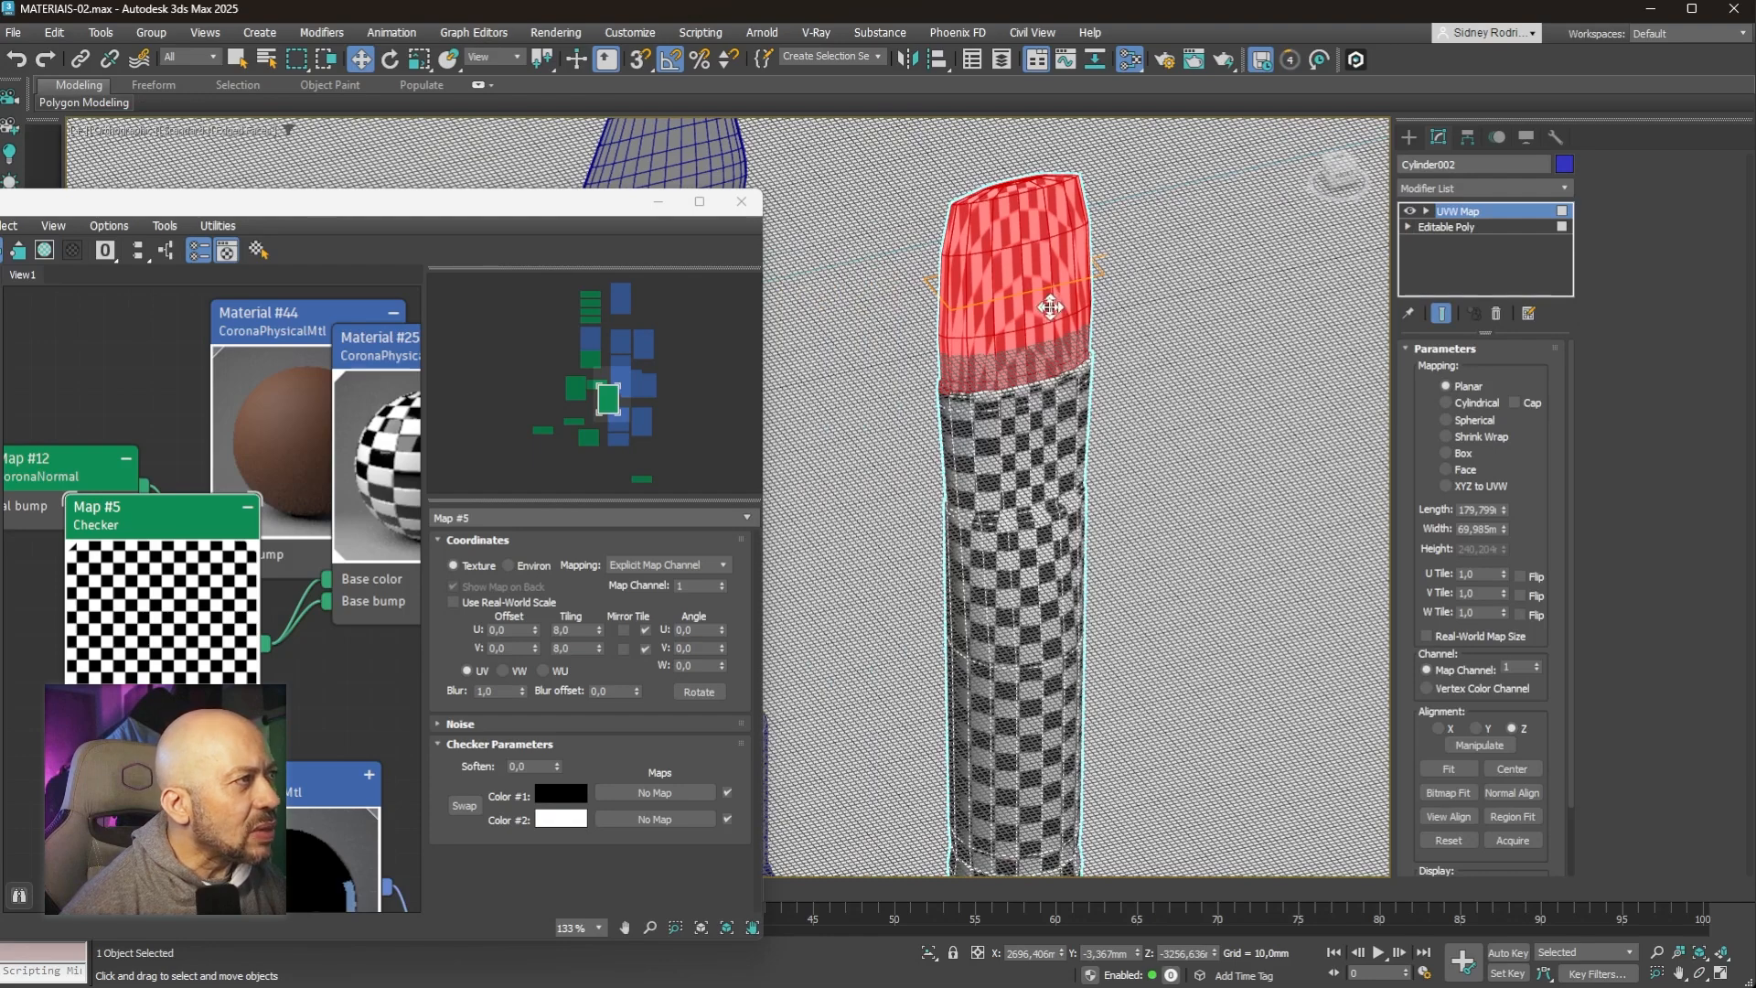
# Step: Align the end section's planar mapping to the X axis and fit it to the selected polygons
pyautogui.click(1441, 729)
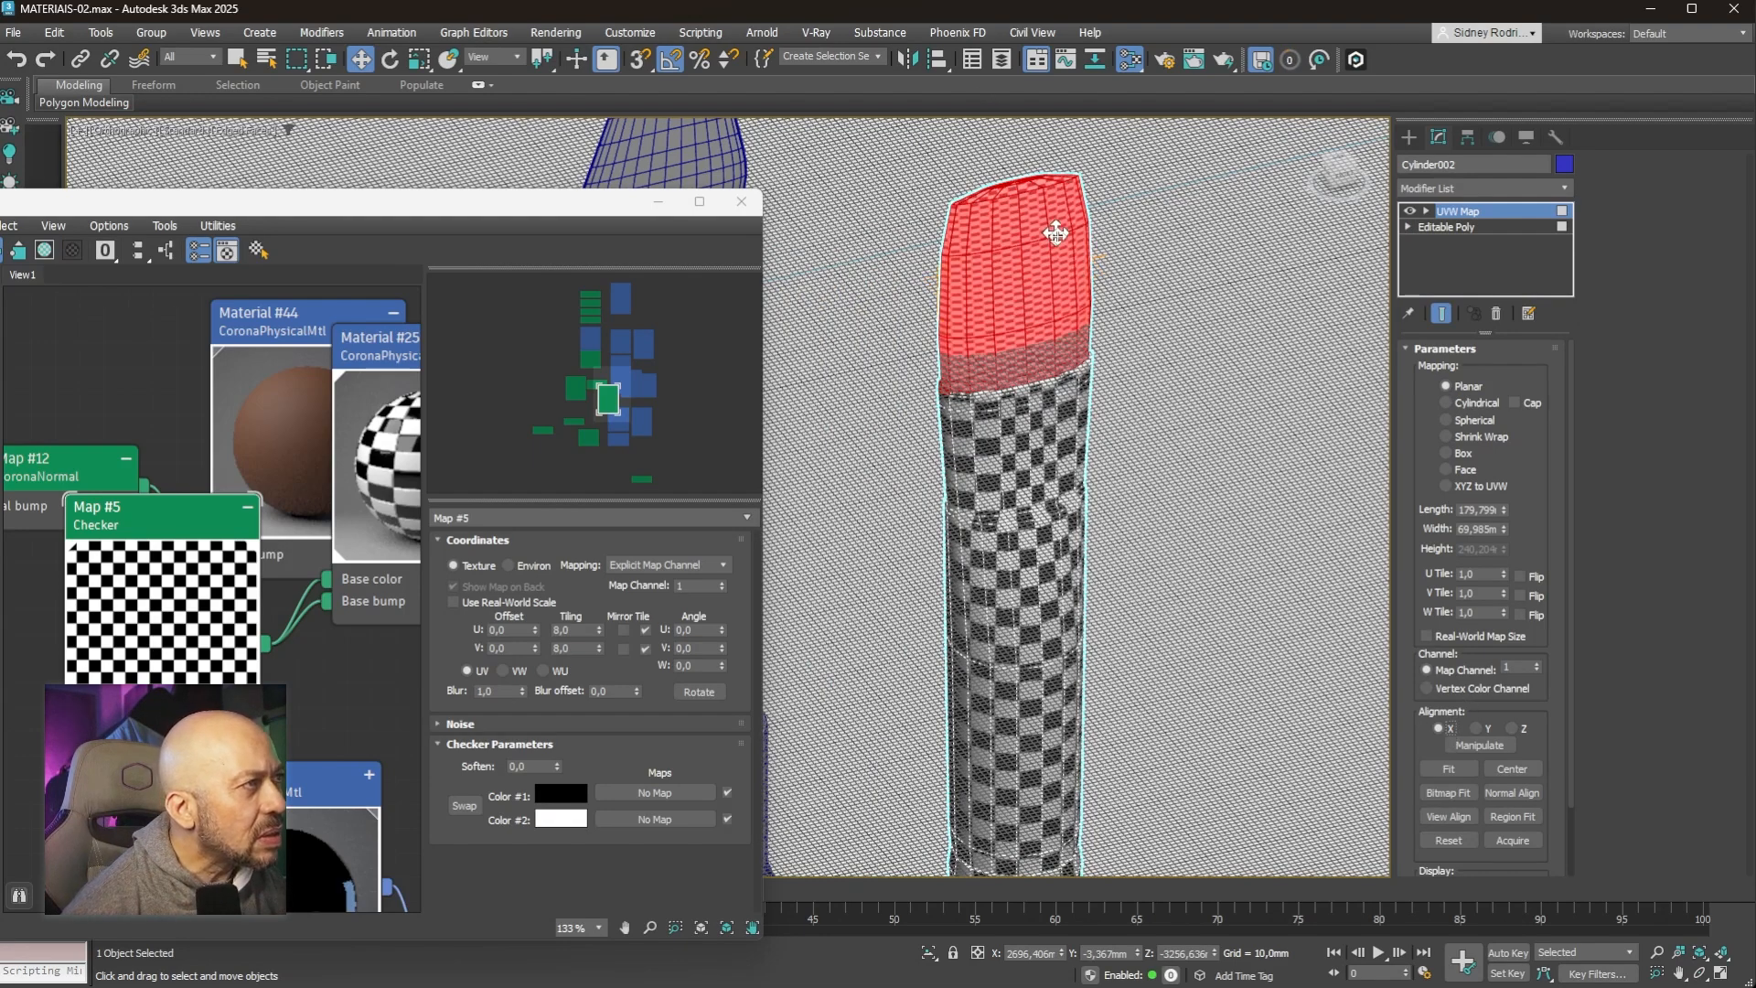
pyautogui.scroll(-5, 1058, 252)
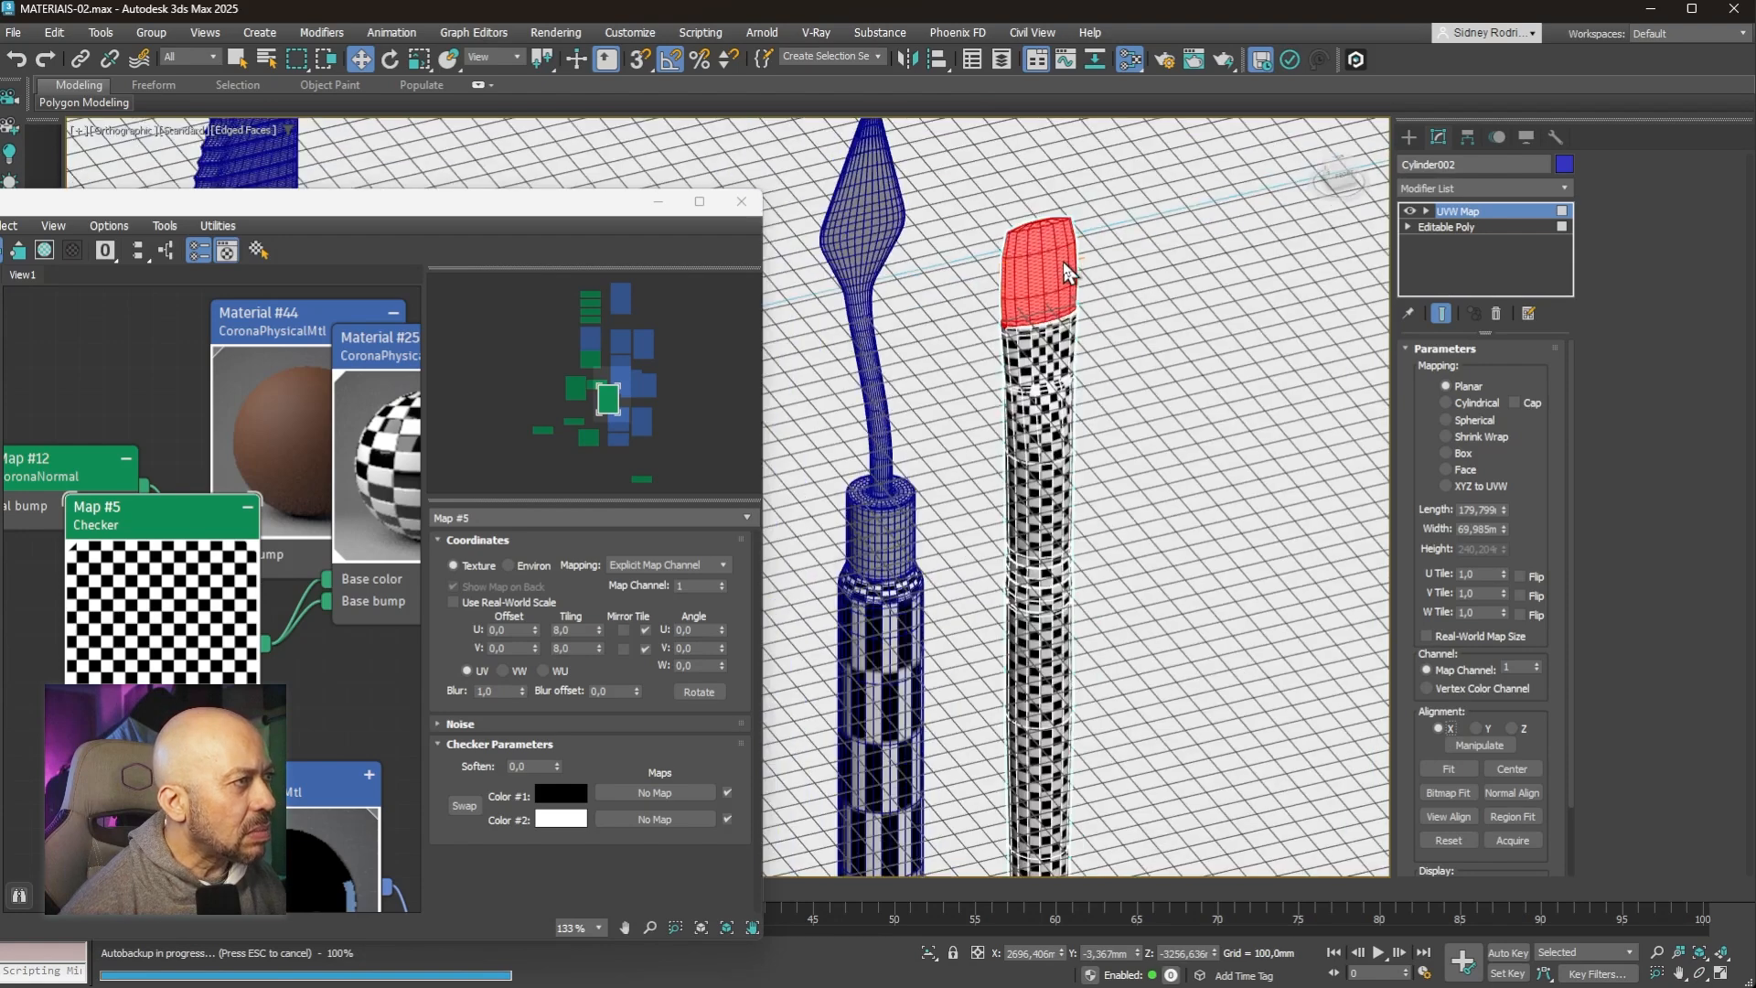
pyautogui.scroll(2, 1066, 273)
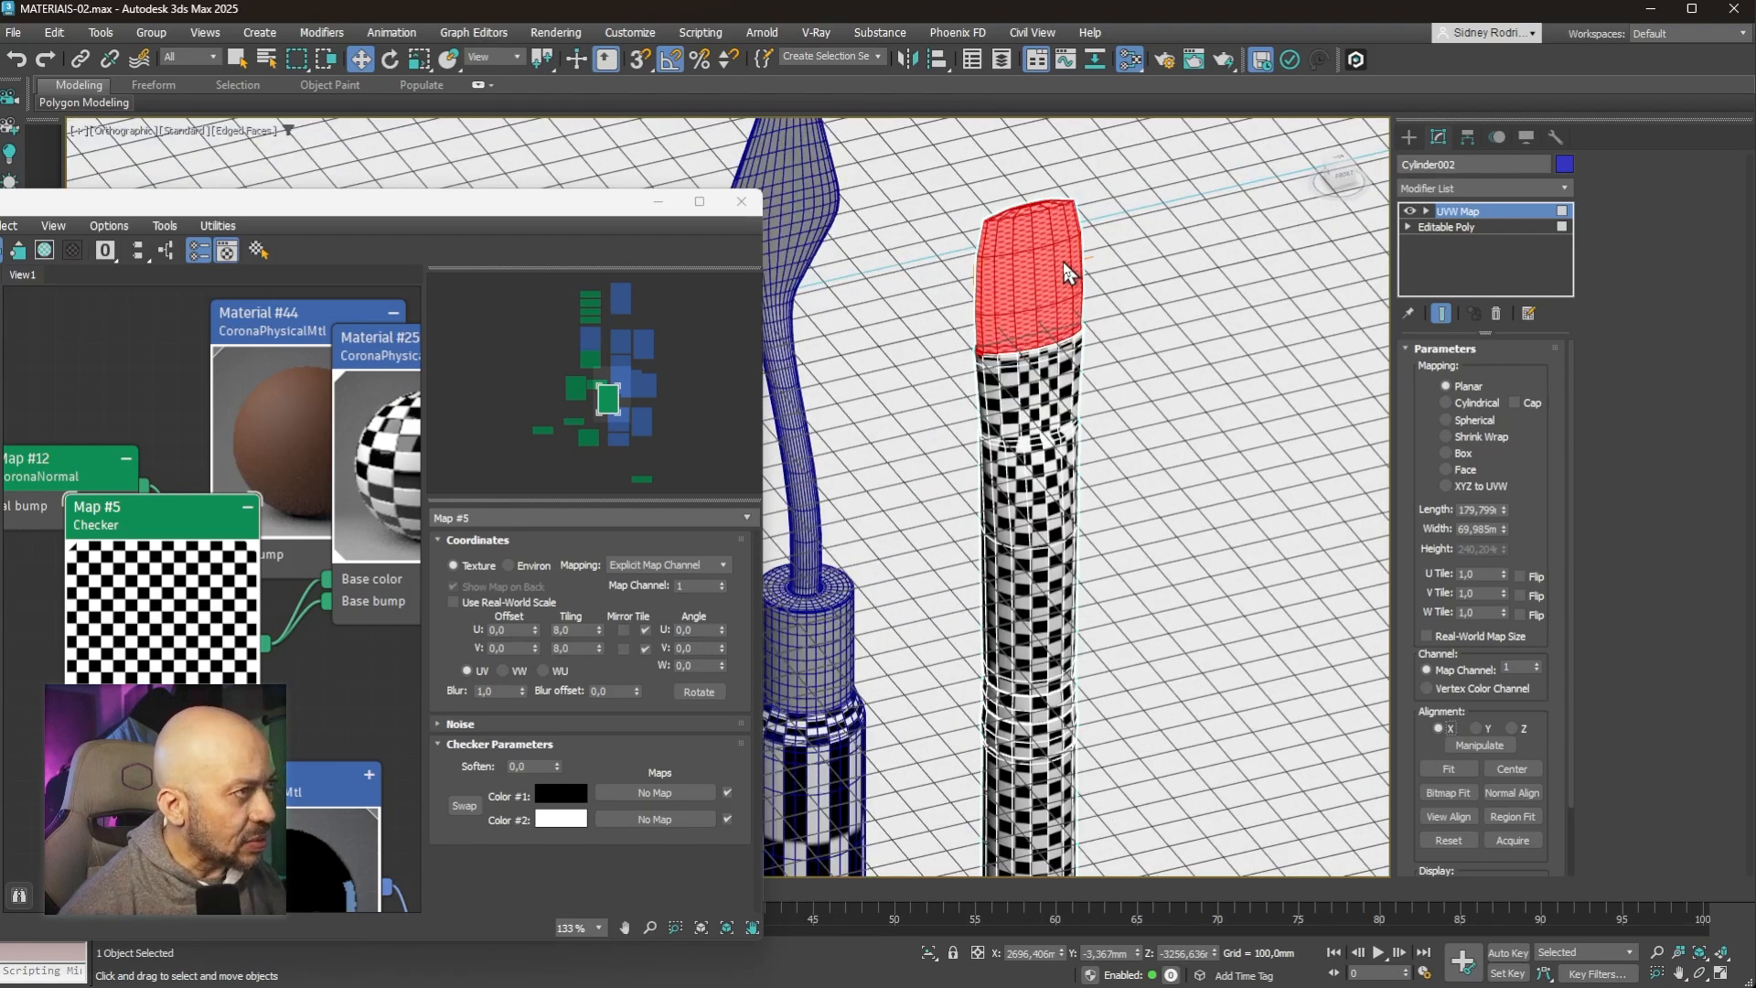
pyautogui.scroll(6, 1061, 265)
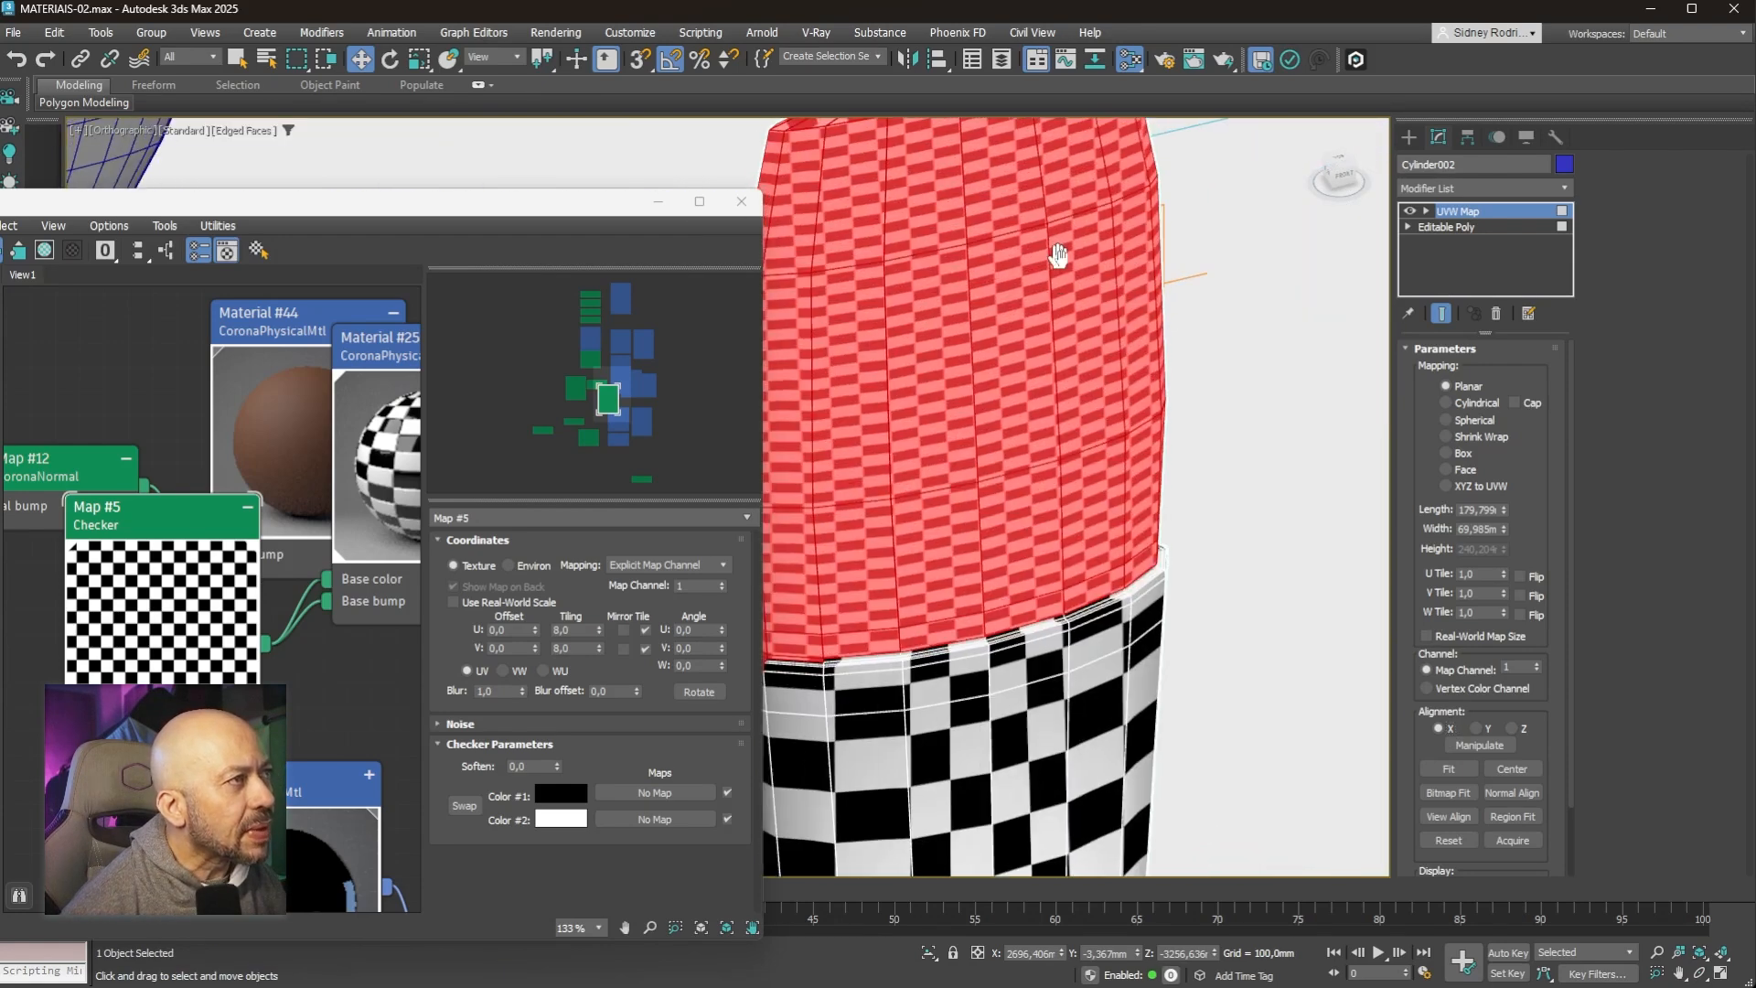
pyautogui.moveTo(1058, 255); pyautogui.dragTo(1126, 279, button='middle')
pyautogui.scroll(-2, 1145, 266)
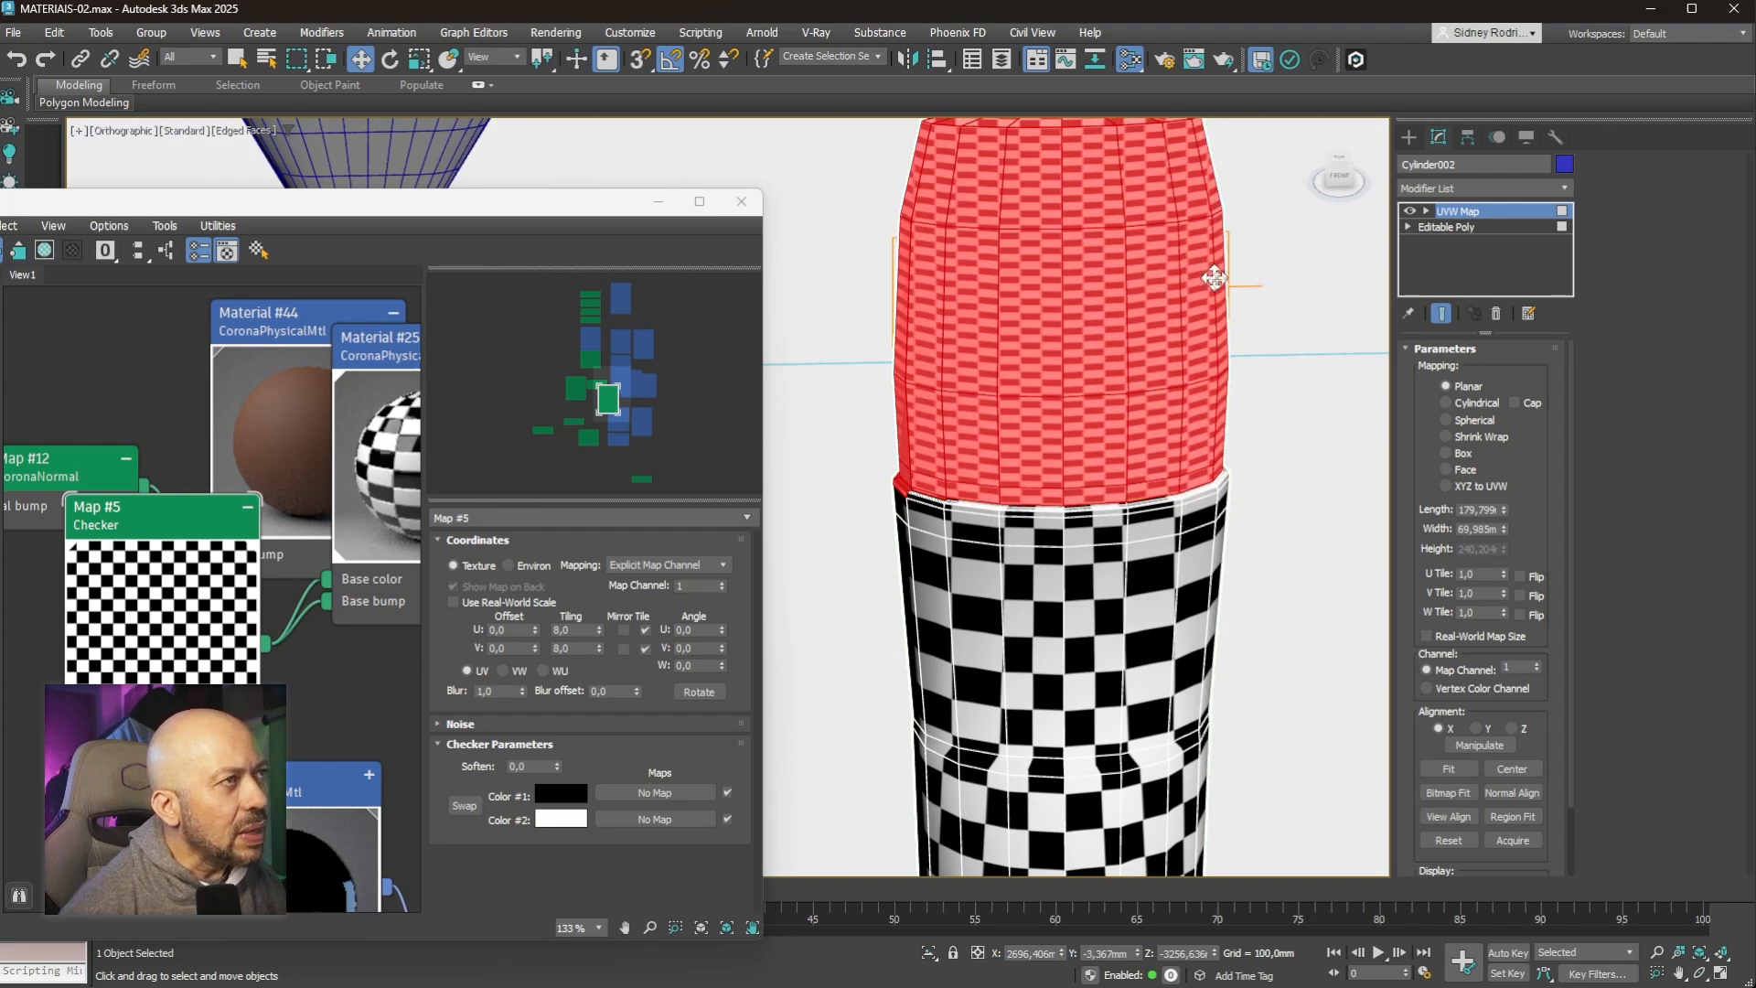
pyautogui.click(1448, 769)
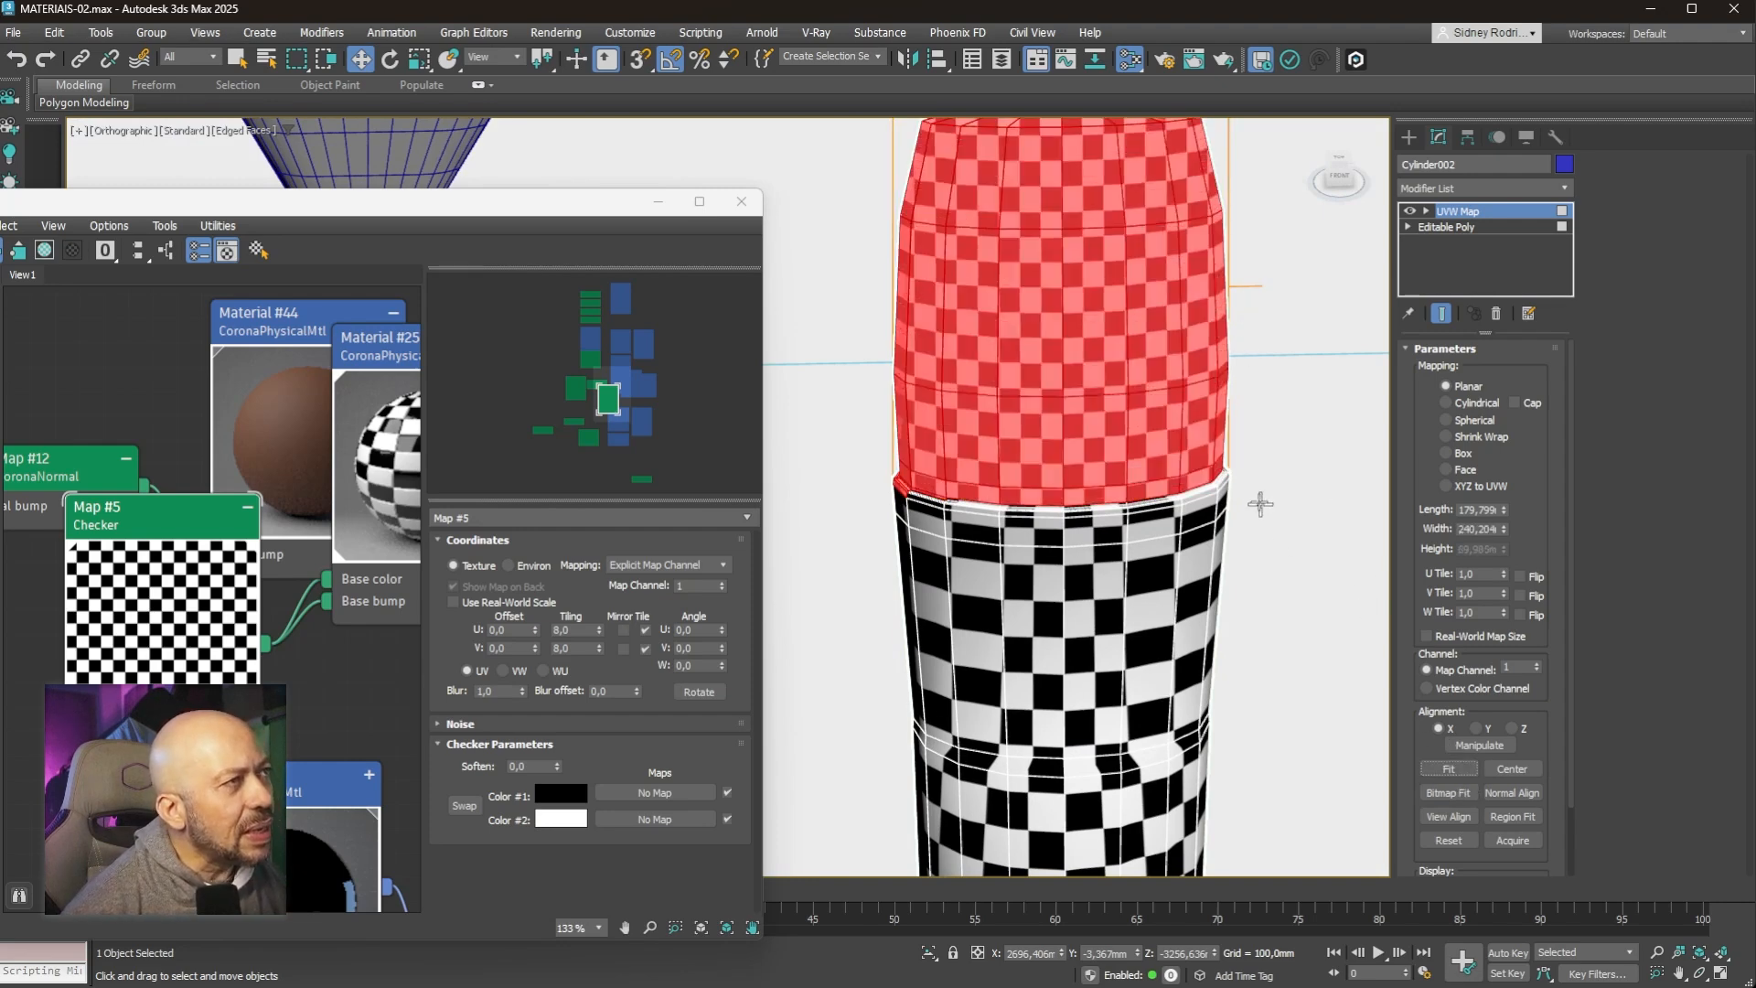
pyautogui.scroll(-2, 1260, 530)
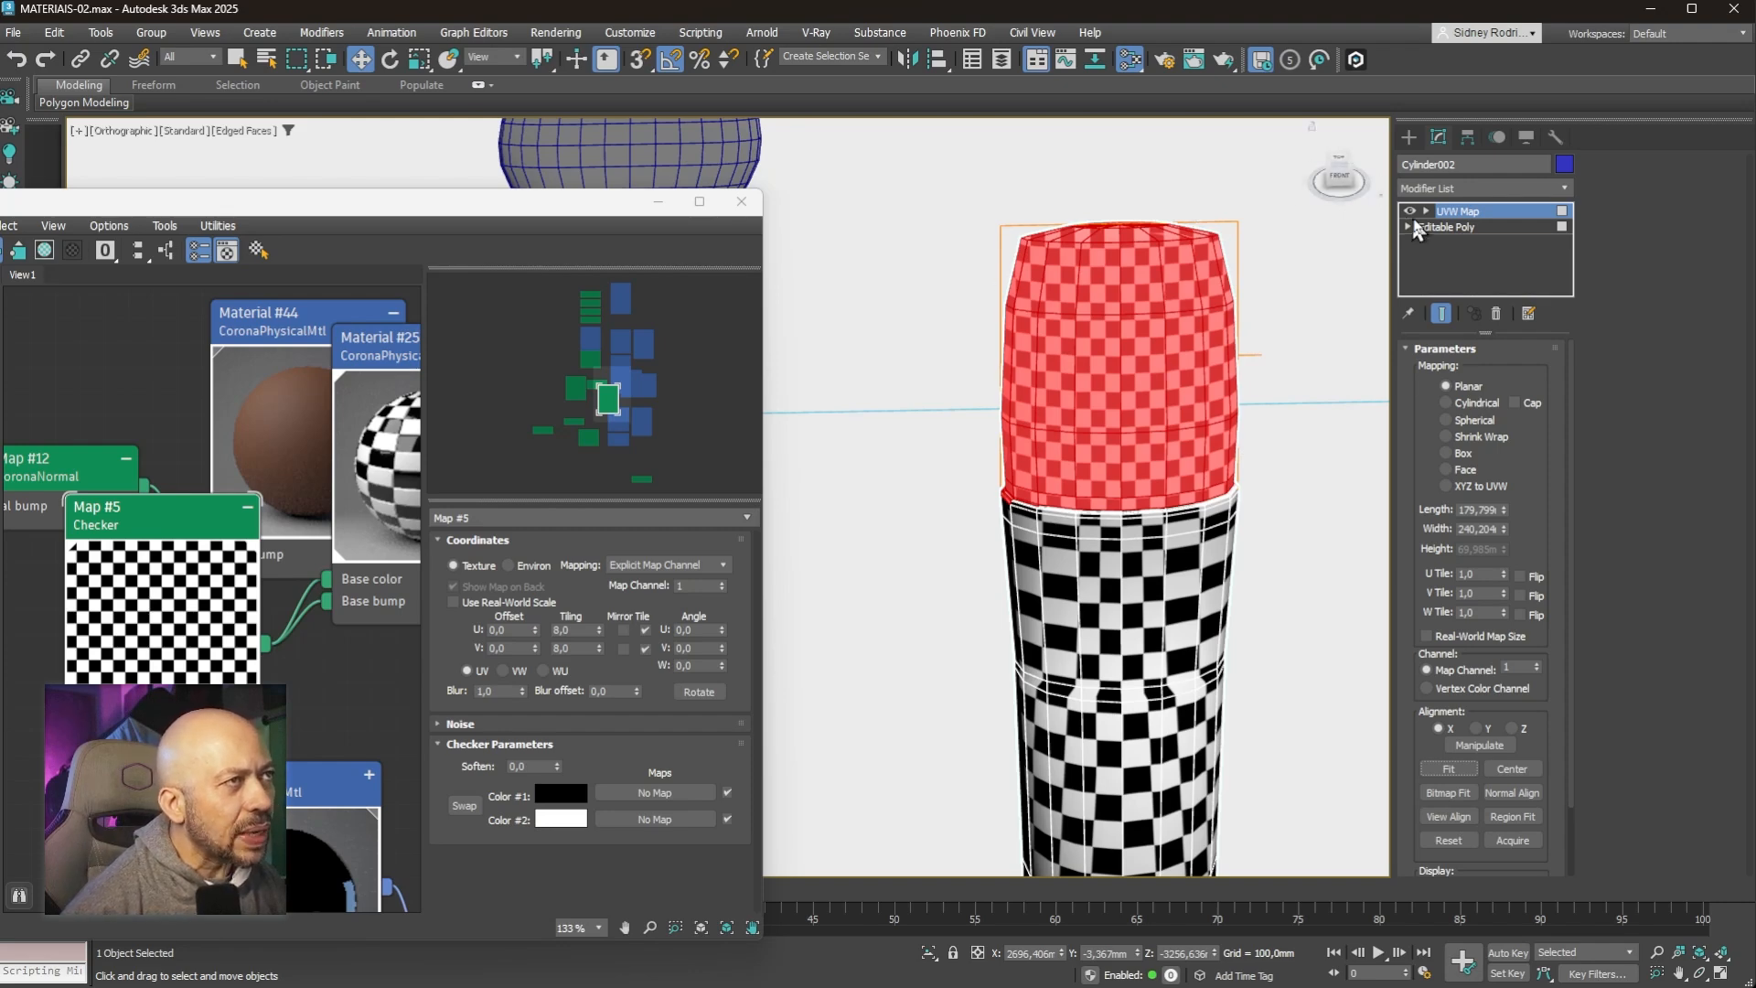
# Step: Rotate the end section's planar mapping gizmo a quarter turn and fit it again to the selected polygons
pyautogui.click(1427, 211)
pyautogui.click(1458, 226)
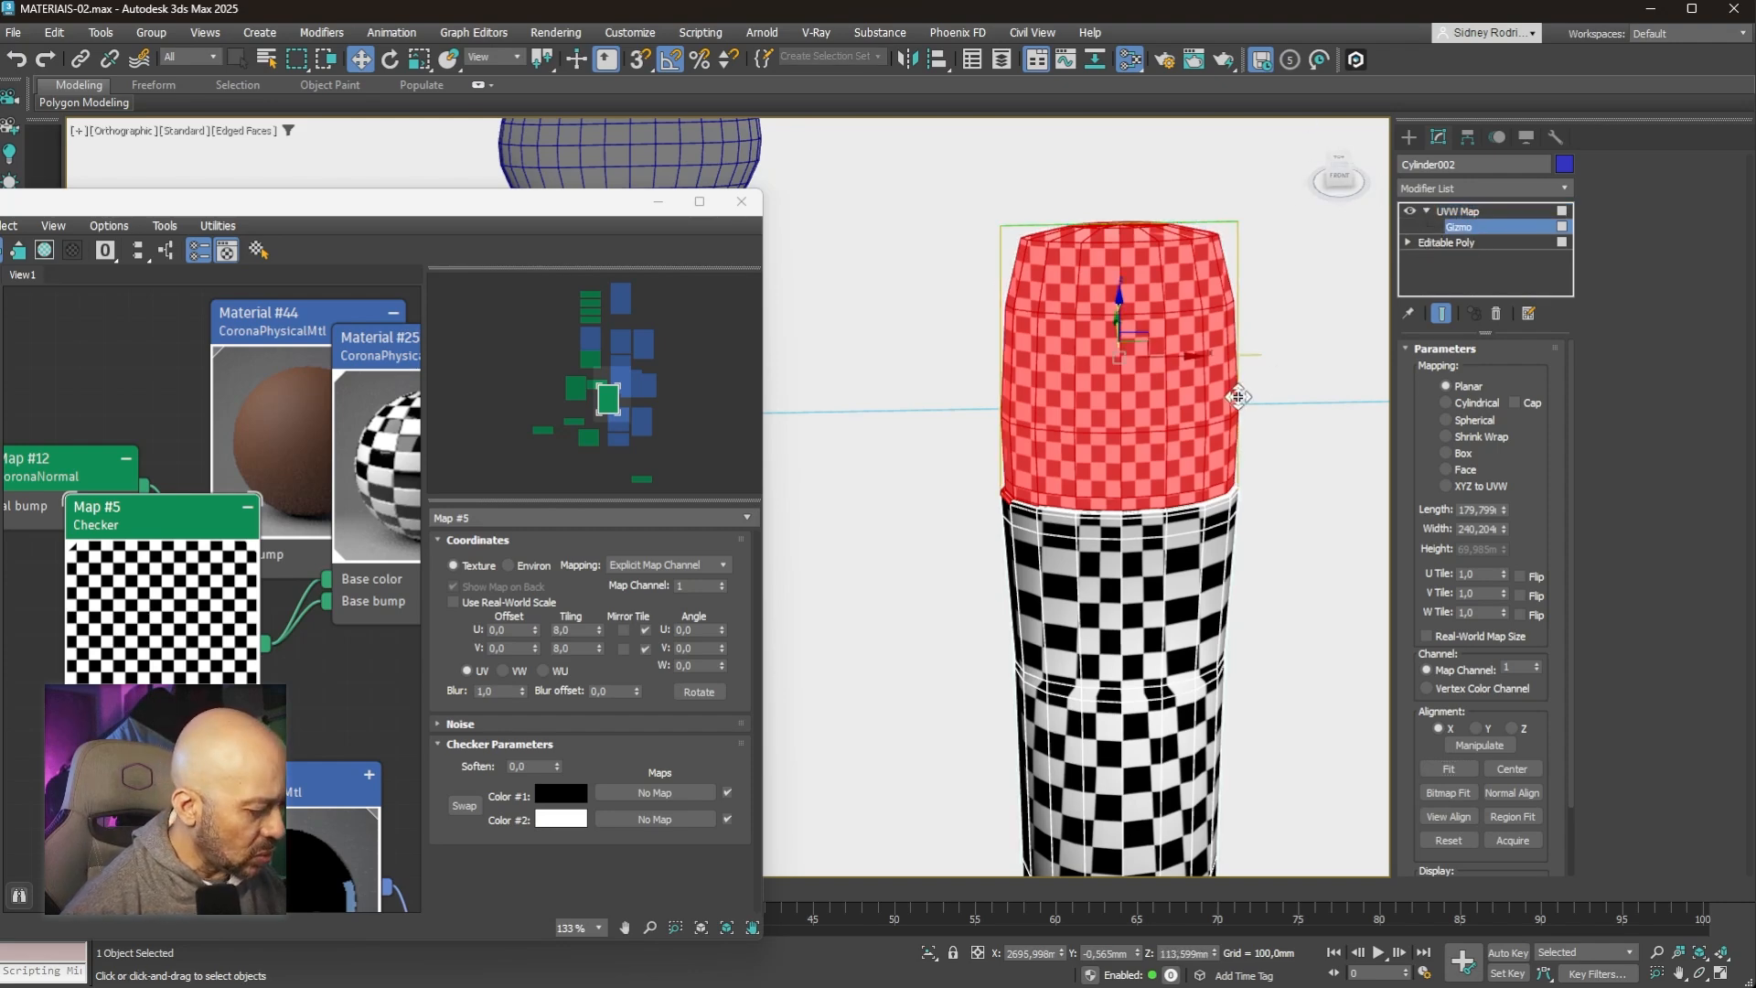
pyautogui.press('e')
pyautogui.moveTo(1162, 315); pyautogui.dragTo(1057, 309)
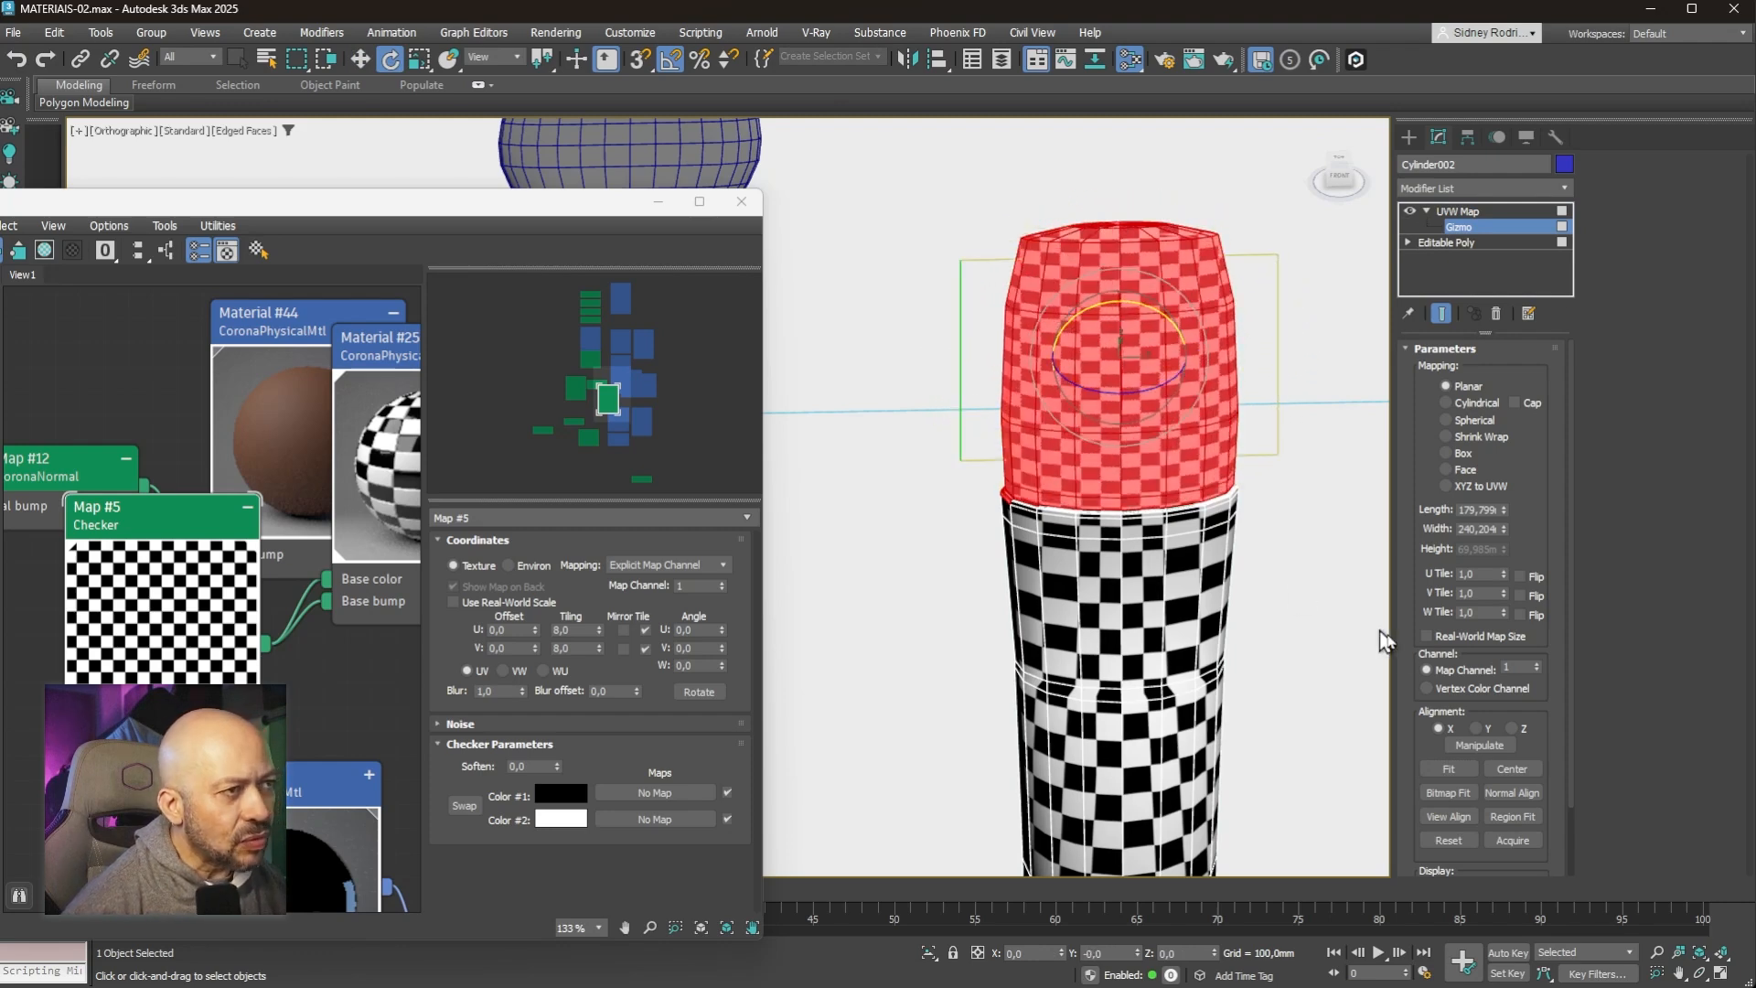
pyautogui.click(1442, 771)
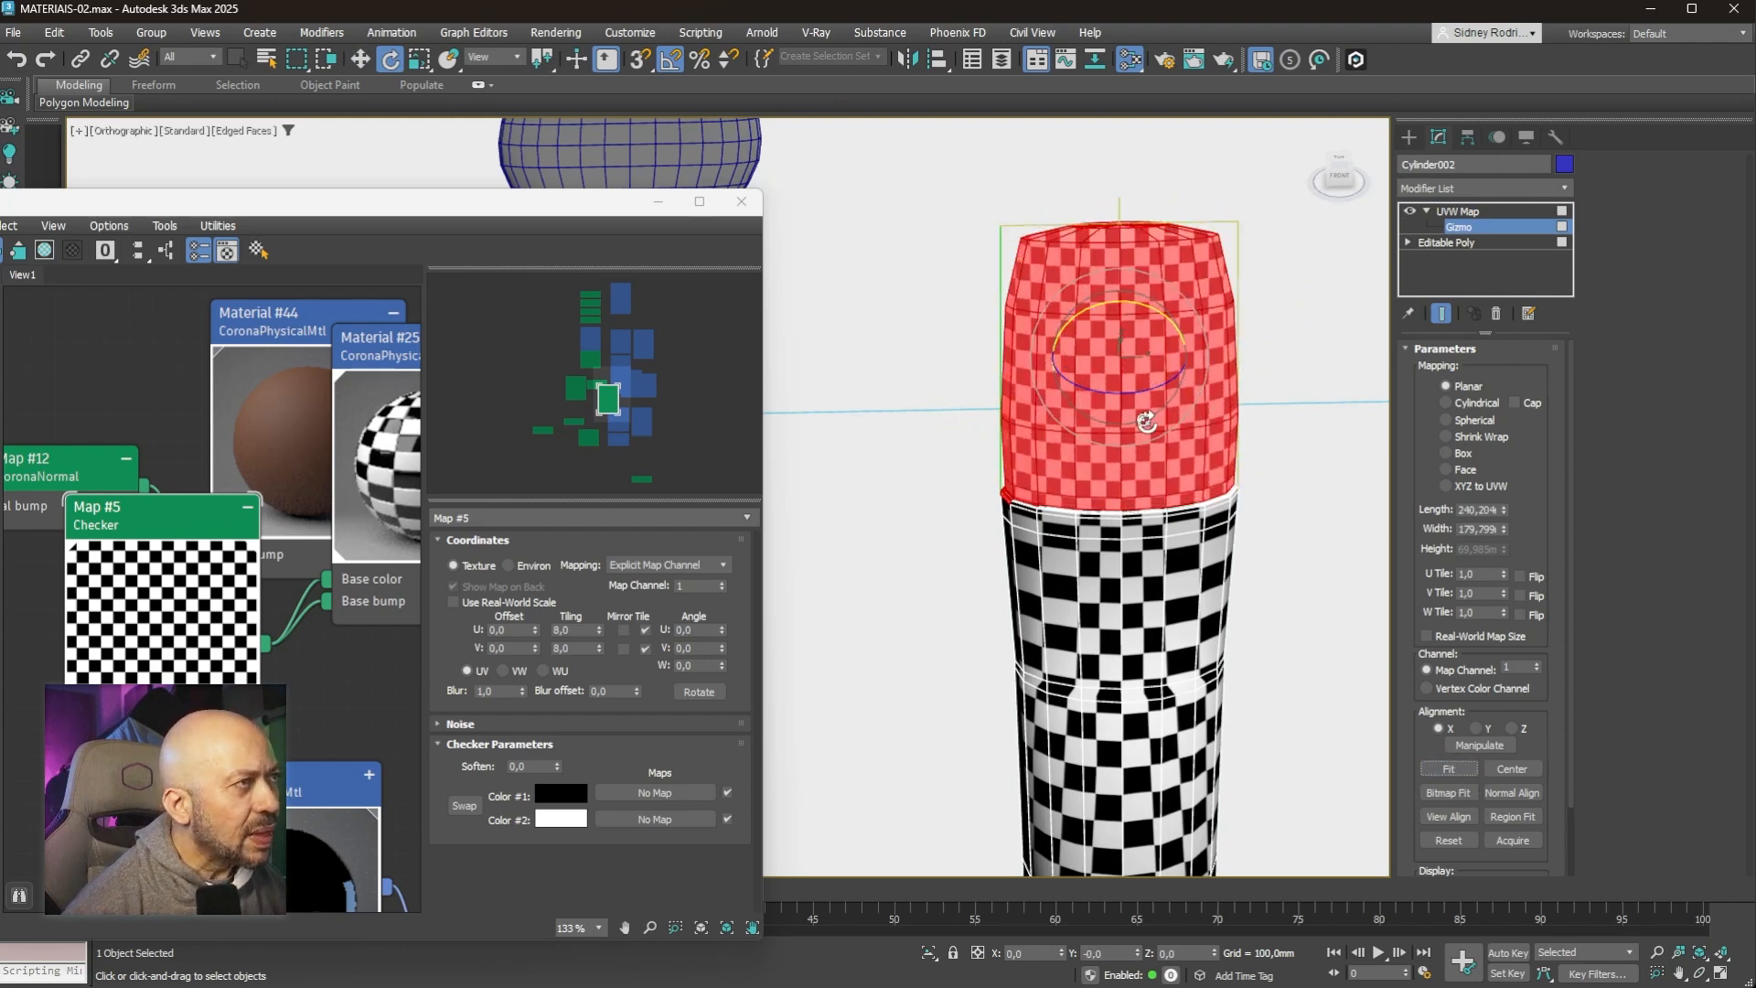
pyautogui.keyDown('alt'); pyautogui.moveTo(1099, 416); pyautogui.dragTo(1225, 393, button='middle'); pyautogui.keyUp('alt')
pyautogui.scroll(-5, 1200, 423)
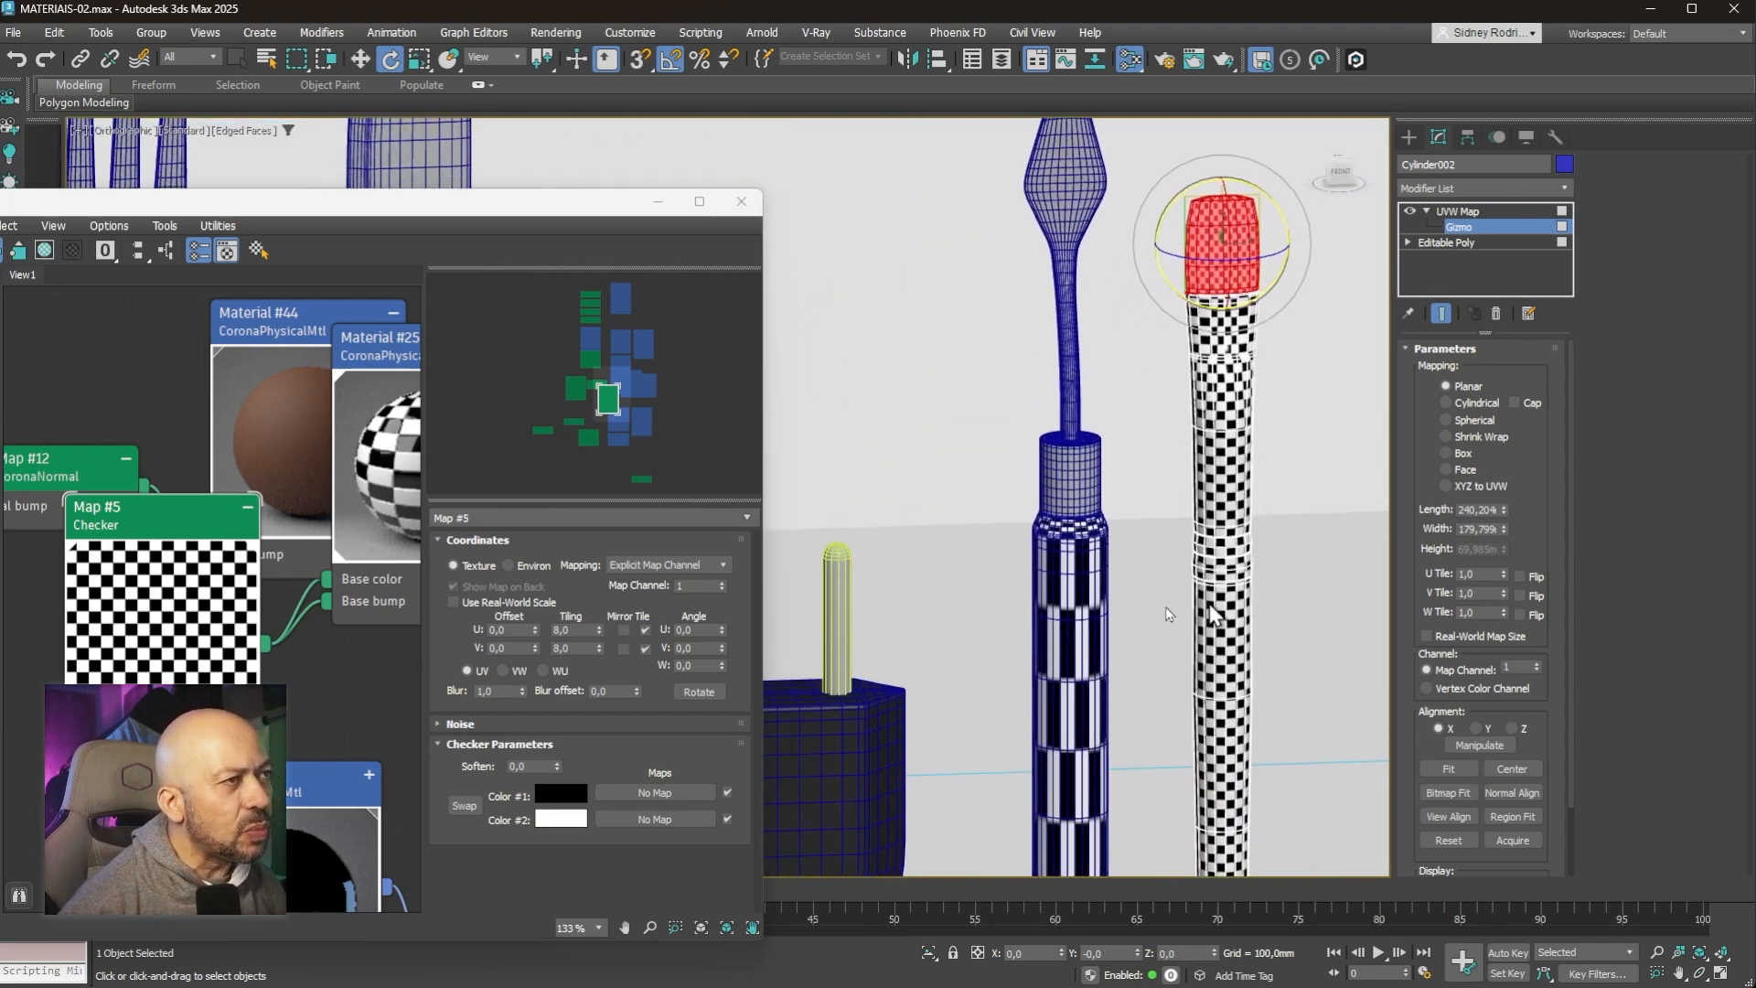
# Step: Move the checker material together with its Checker map to a free area beside the other nodes in the material graph
pyautogui.scroll(-10, 318, 471)
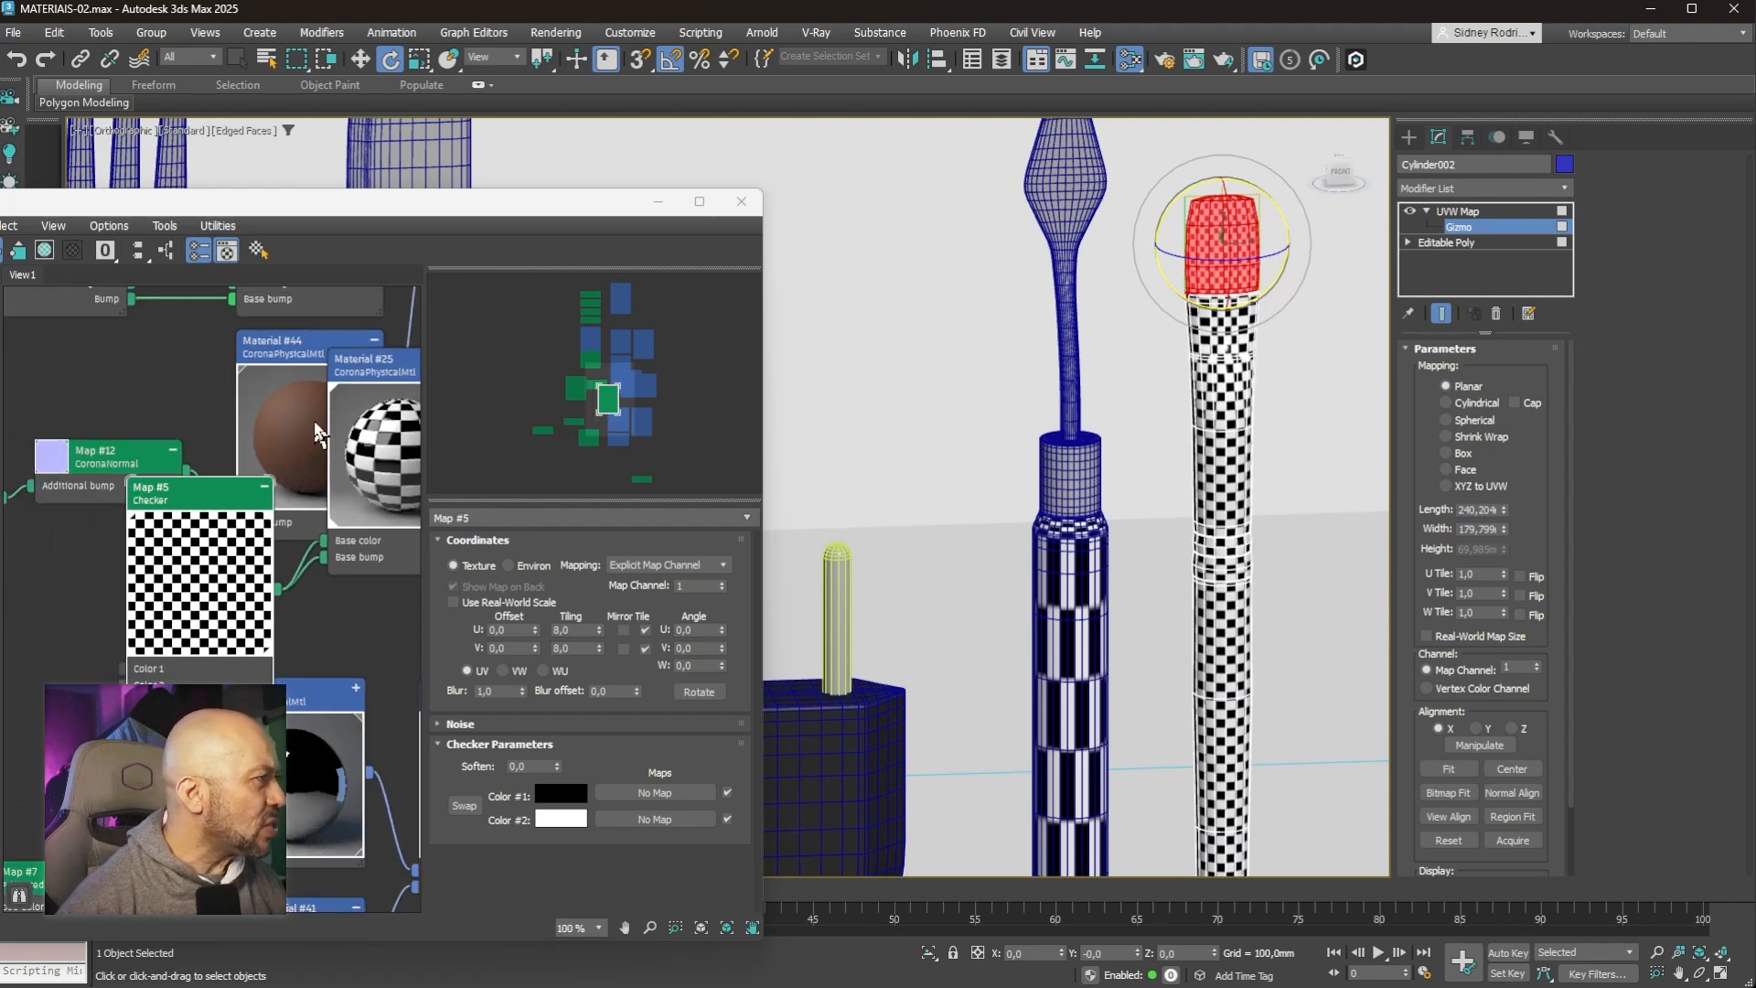
pyautogui.moveTo(319, 471); pyautogui.dragTo(335, 537, button='middle')
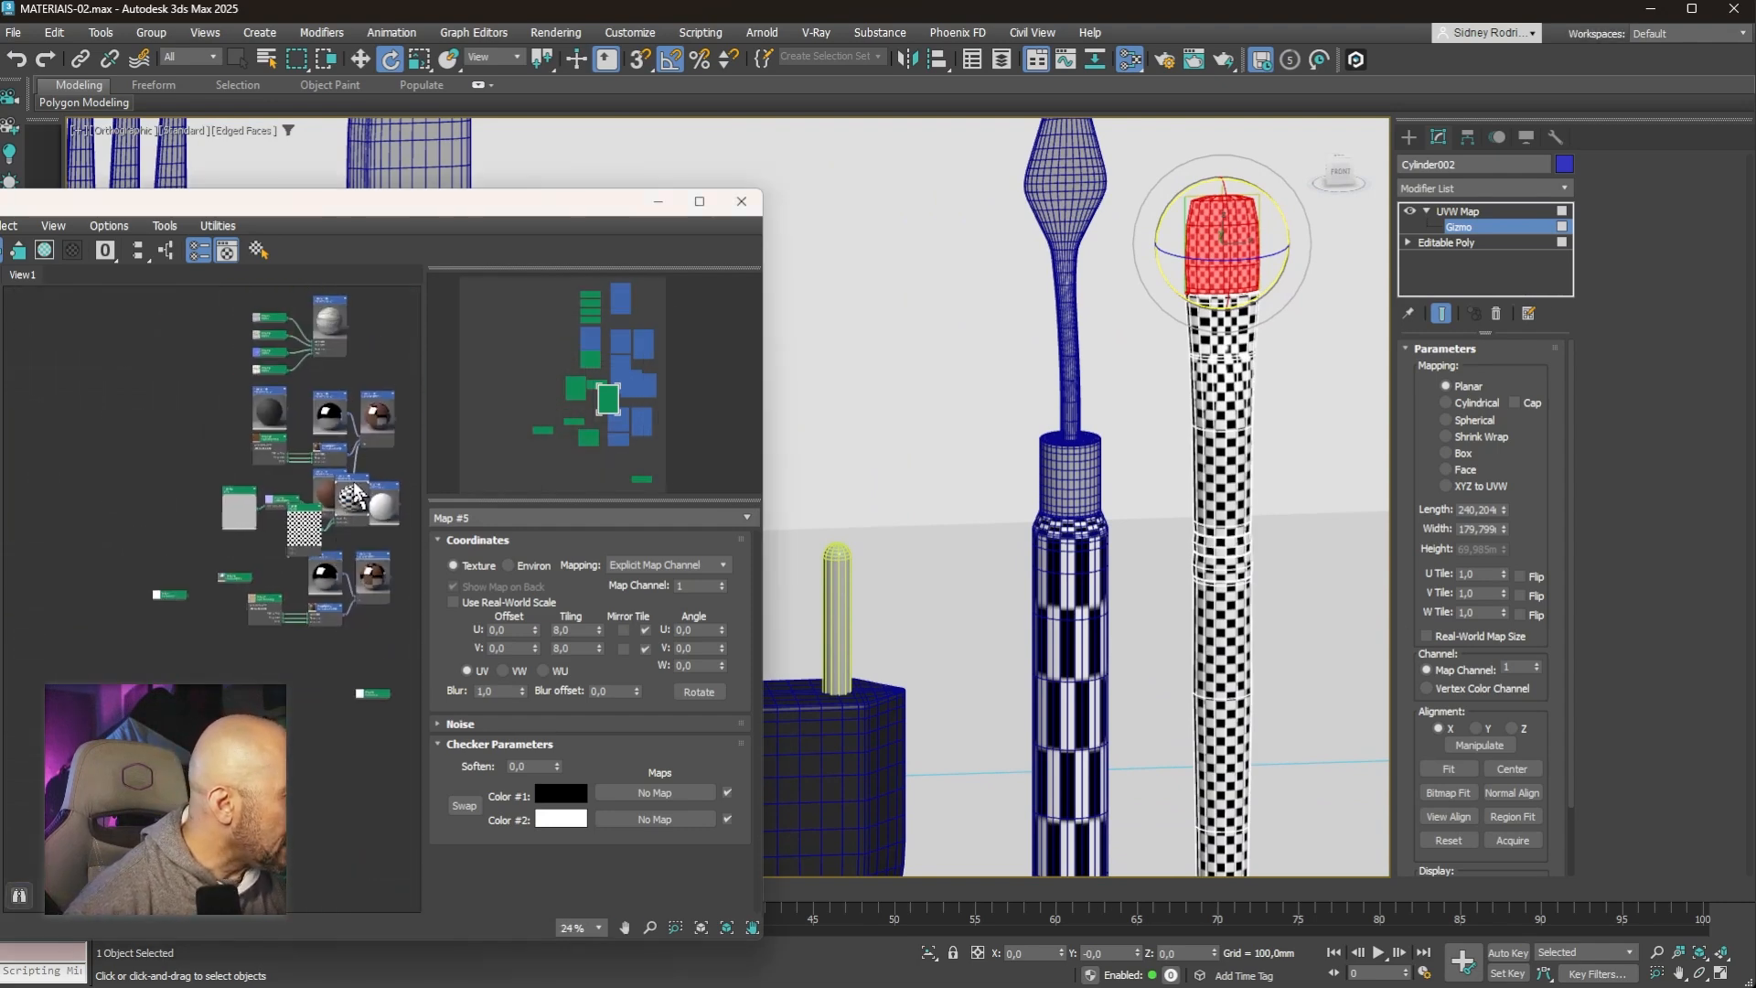
pyautogui.moveTo(351, 496); pyautogui.dragTo(224, 448)
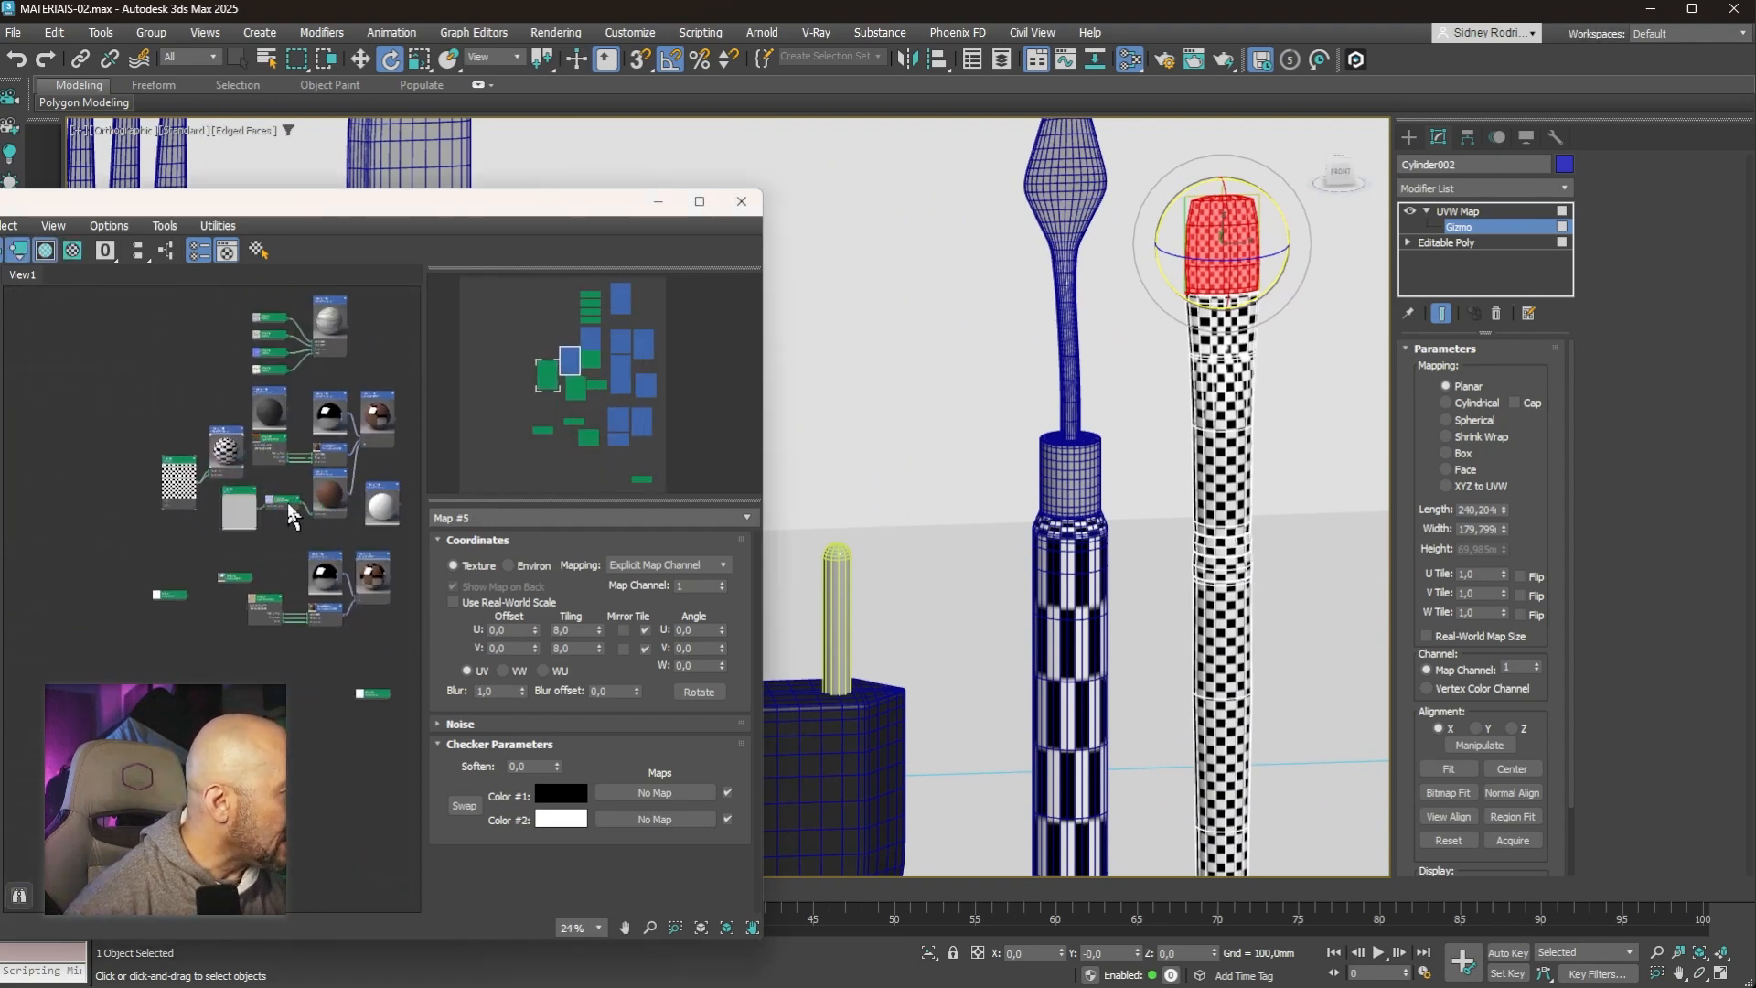
pyautogui.scroll(4, 298, 462)
# Step: Create a new CoronaPhysicalMtl in the empty area above the wood material in the material graph
pyautogui.moveTo(348, 247); pyautogui.dragTo(348, 467, button='middle')
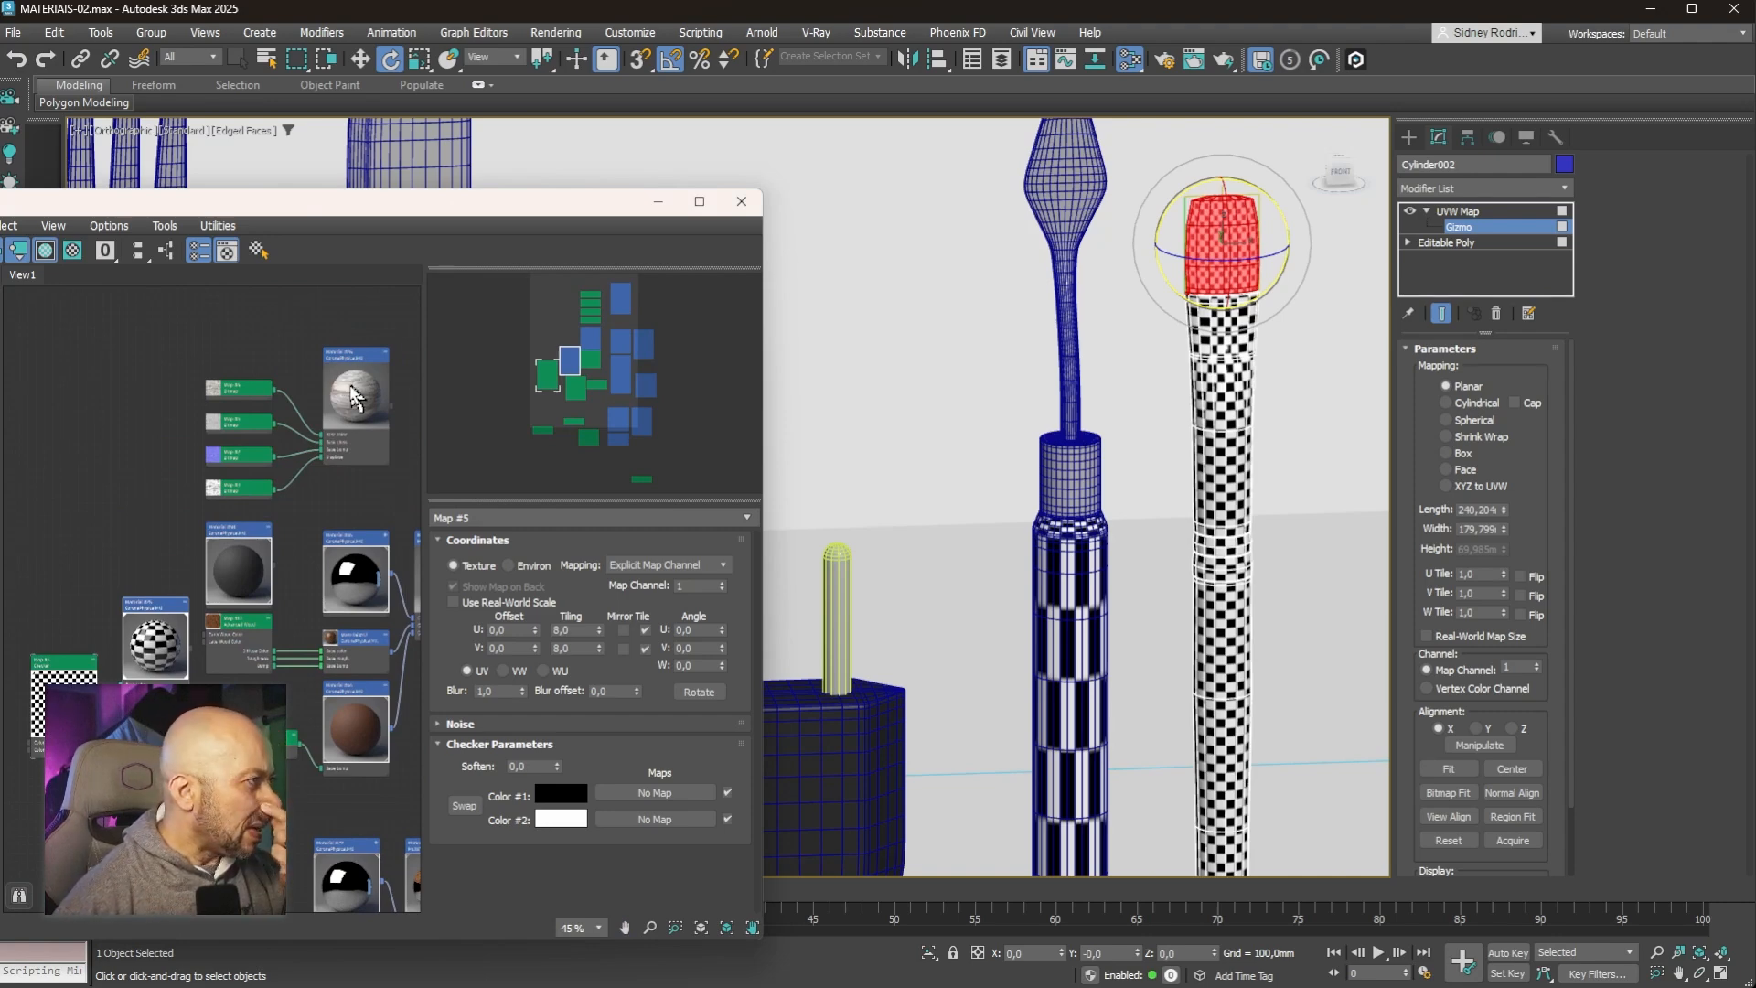
pyautogui.moveTo(345, 382); pyautogui.dragTo(343, 559, button='middle')
pyautogui.moveTo(293, 428); pyautogui.dragTo(269, 556, button='middle')
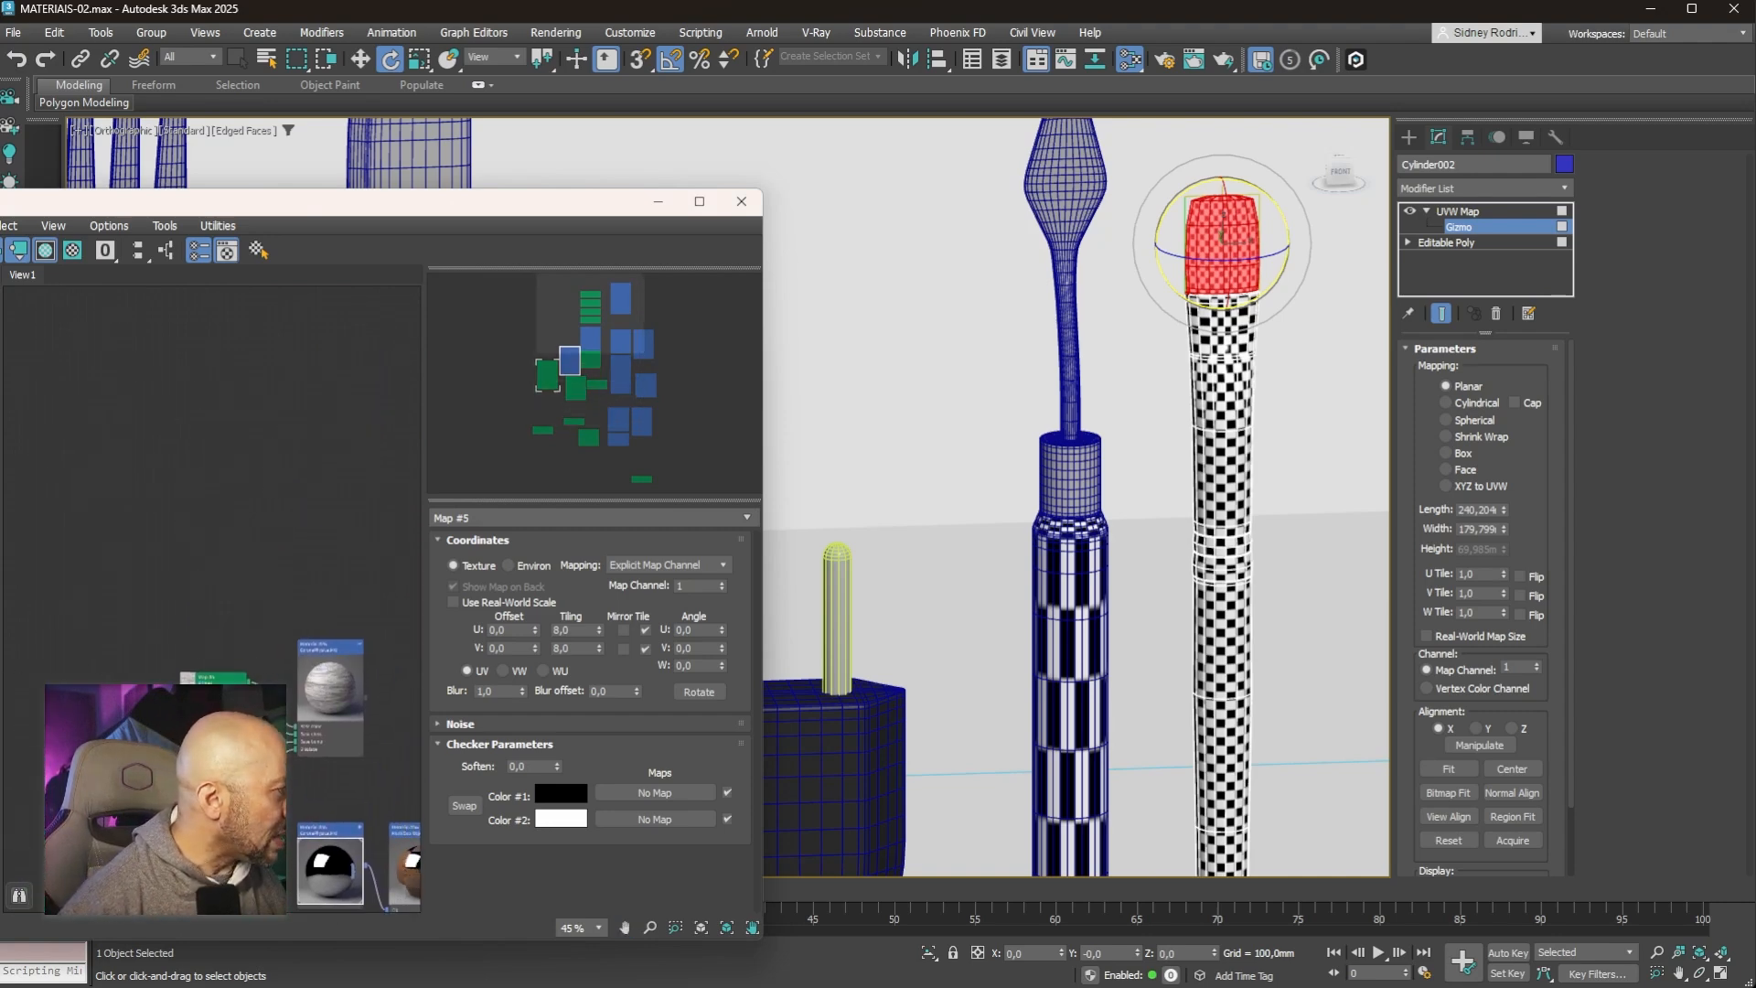
pyautogui.moveTo(299, 402); pyautogui.dragTo(344, 350)
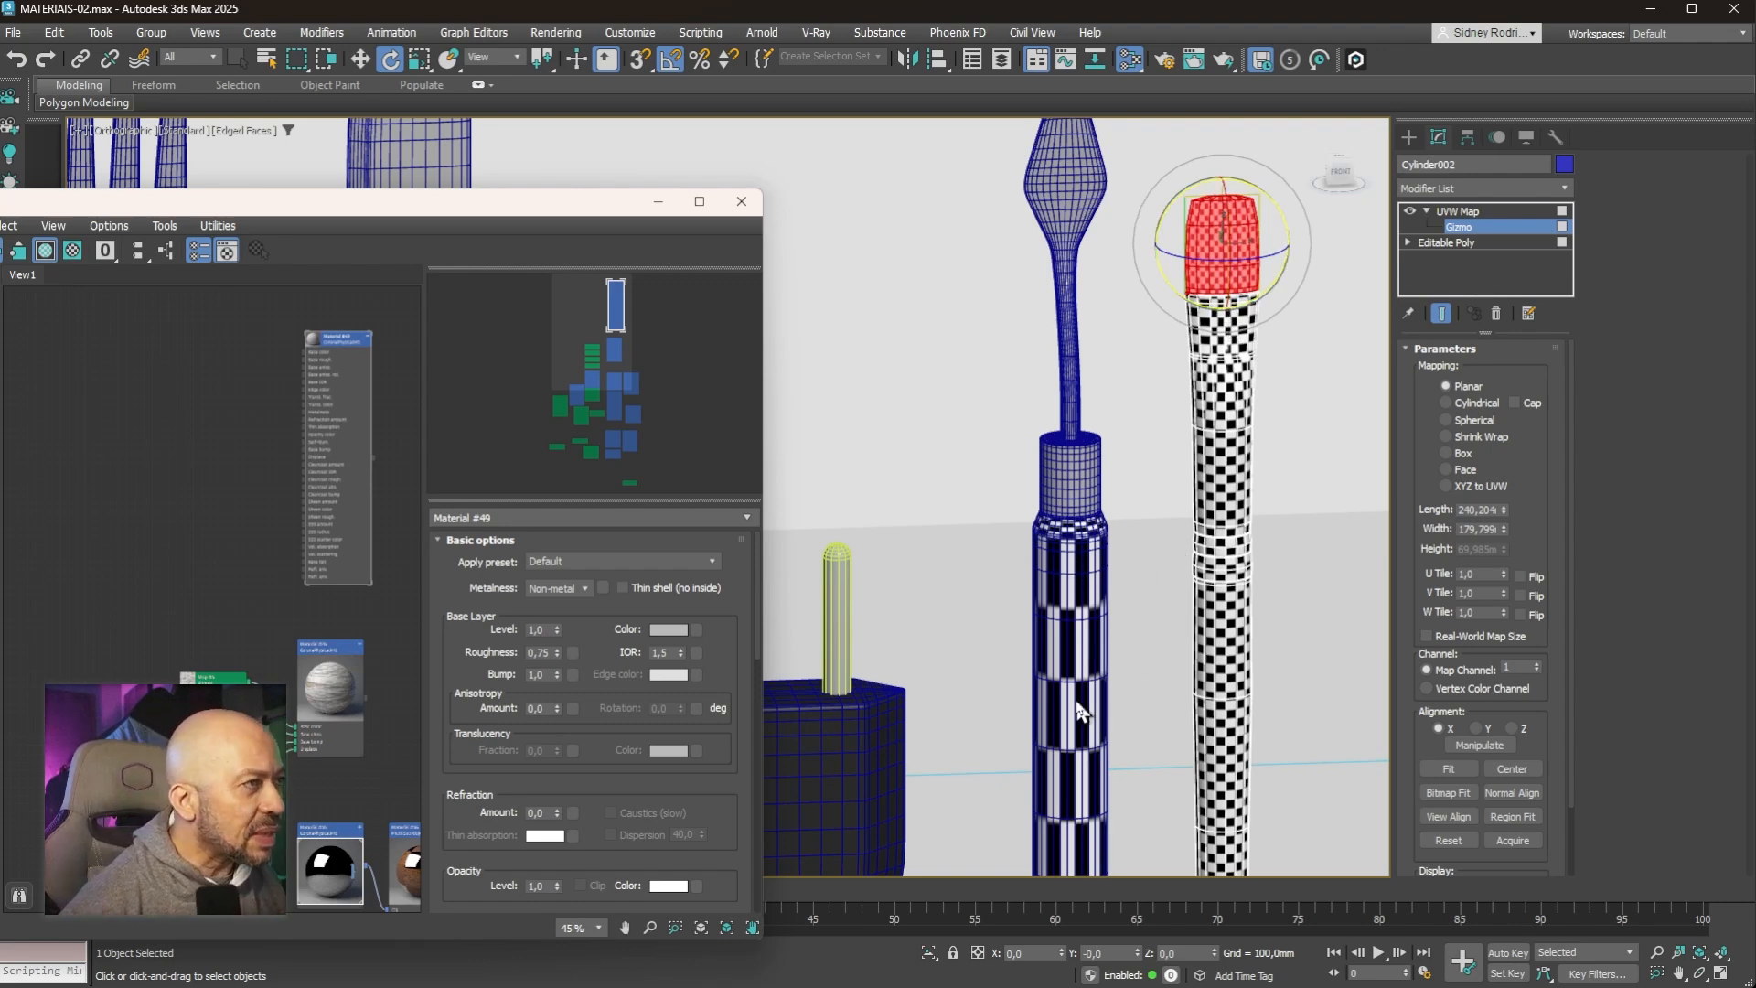
# Step: Assign the checker material to the power plug's body and inspect how the pattern maps on its top and sides
pyautogui.moveTo(1150, 606); pyautogui.dragTo(1146, 340, button='middle')
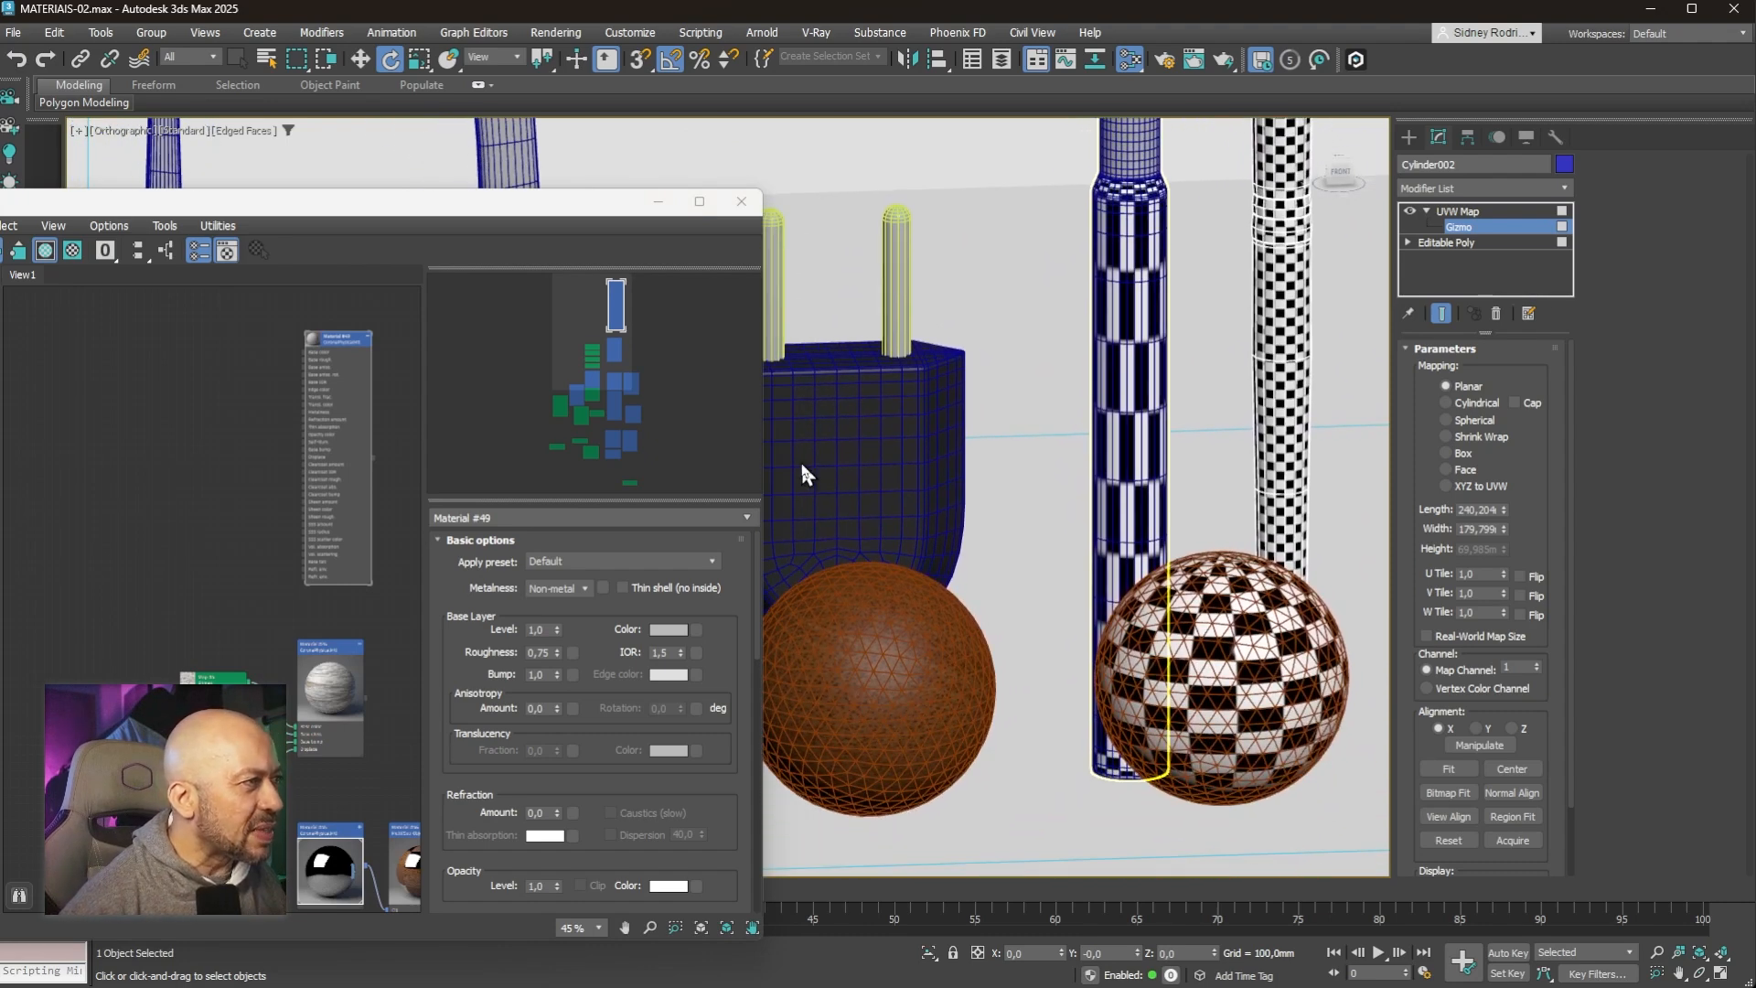
pyautogui.moveTo(873, 459); pyautogui.dragTo(1043, 439, button='middle')
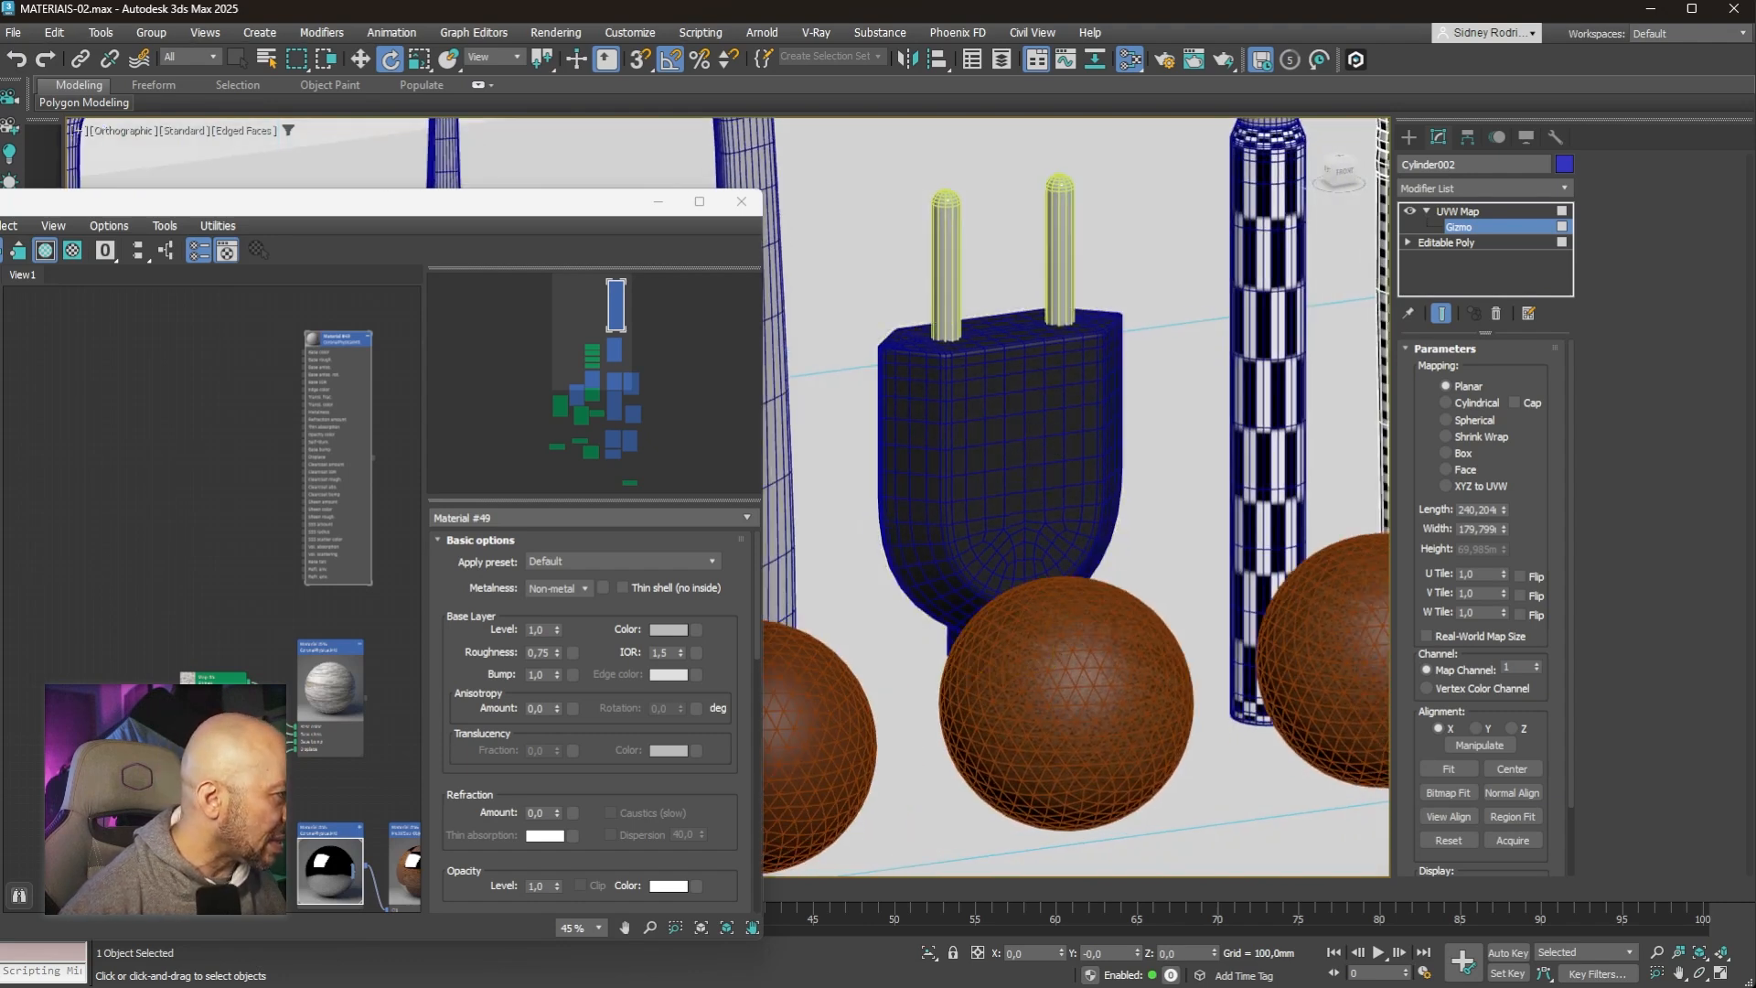
pyautogui.moveTo(260, 741); pyautogui.dragTo(305, 443, button='middle')
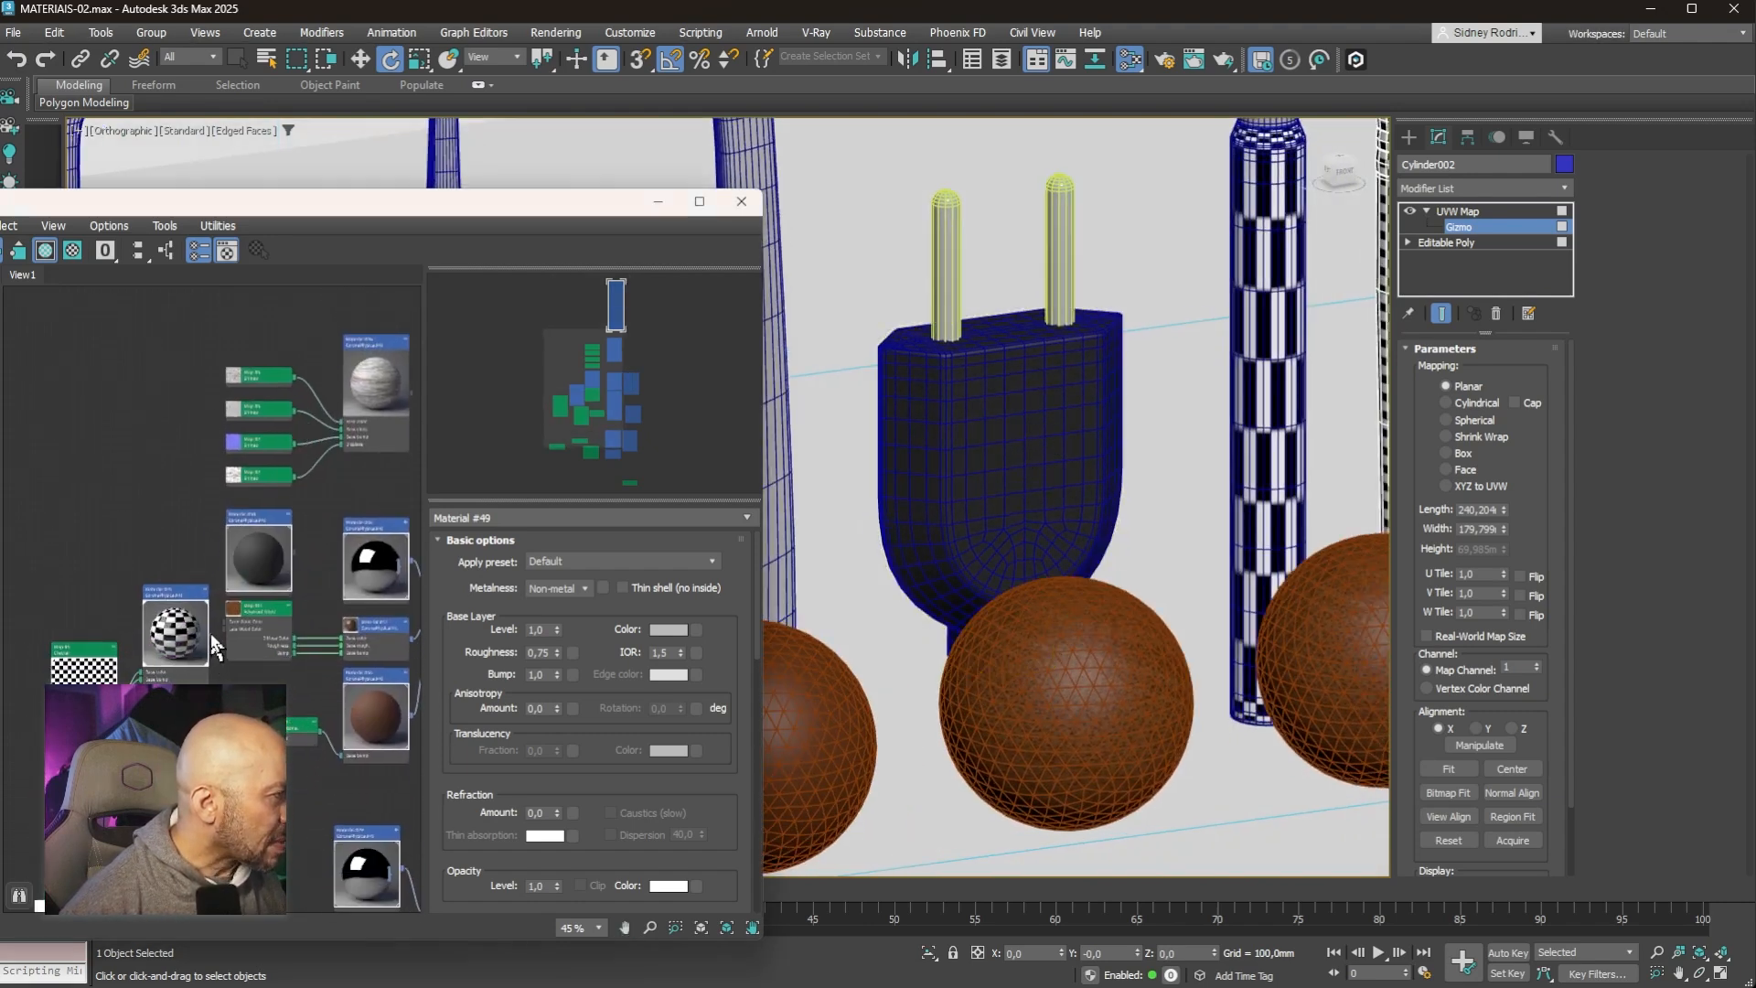
pyautogui.moveTo(210, 636); pyautogui.dragTo(1045, 446)
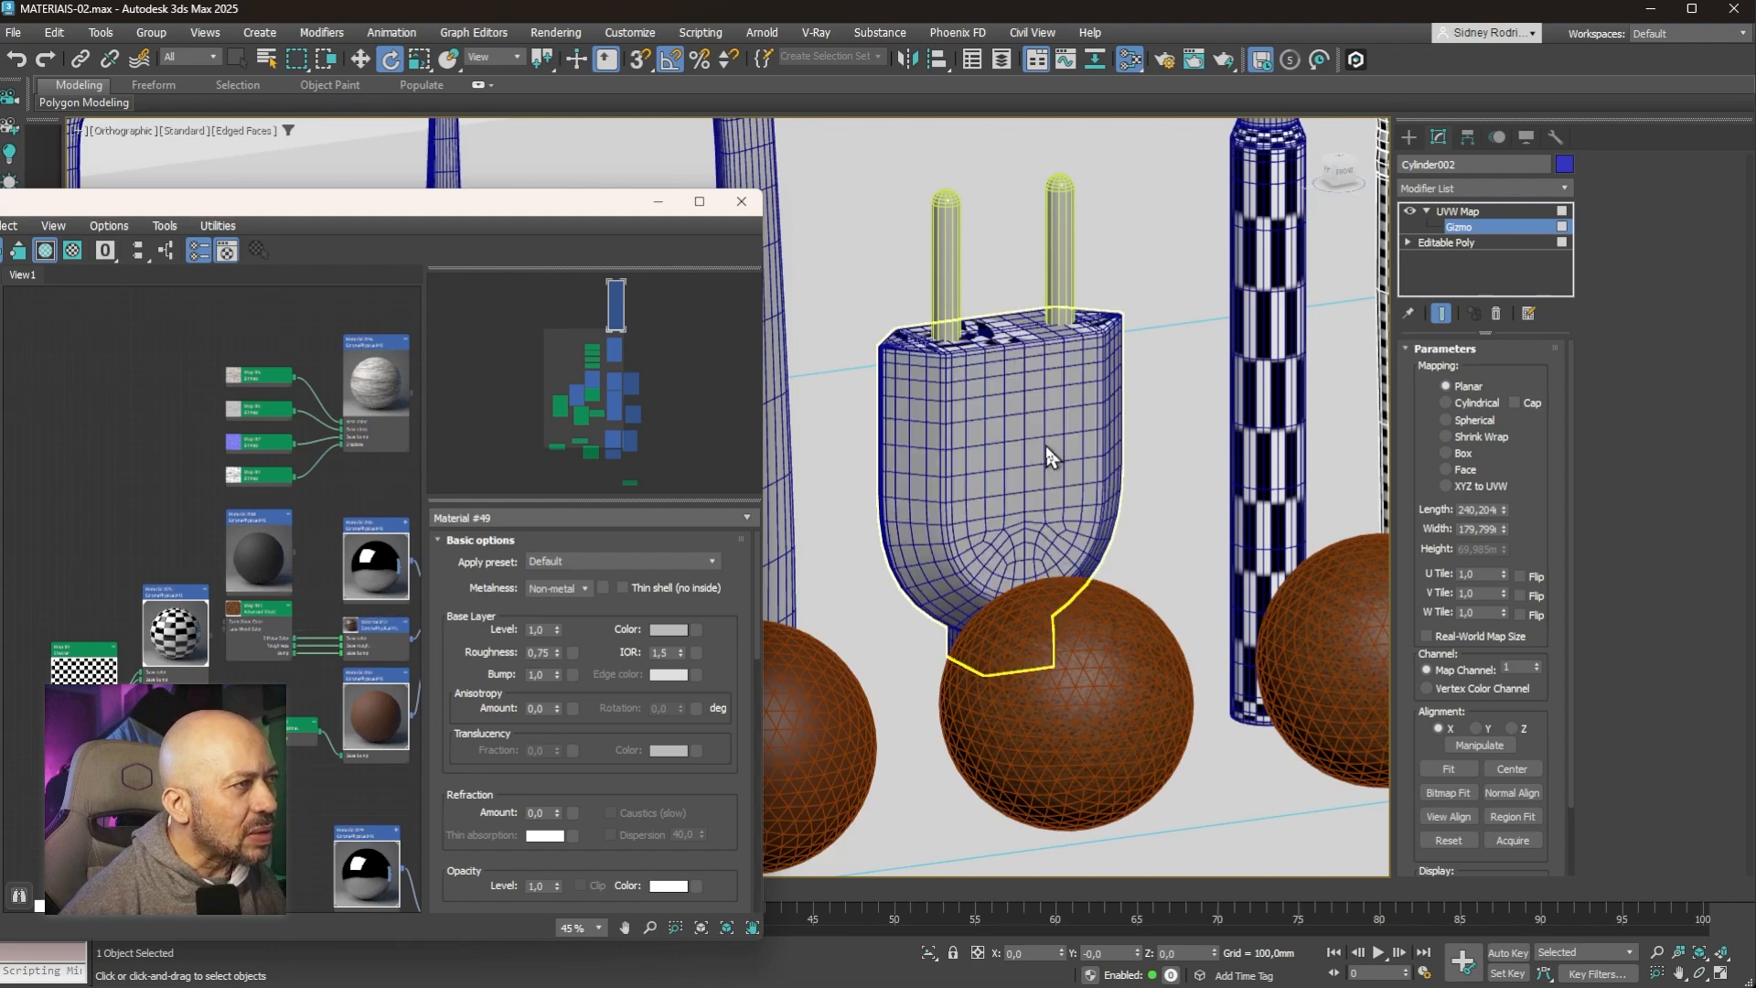
pyautogui.keyDown('alt'); pyautogui.moveTo(1007, 502); pyautogui.dragTo(980, 546, button='middle'); pyautogui.keyUp('alt')
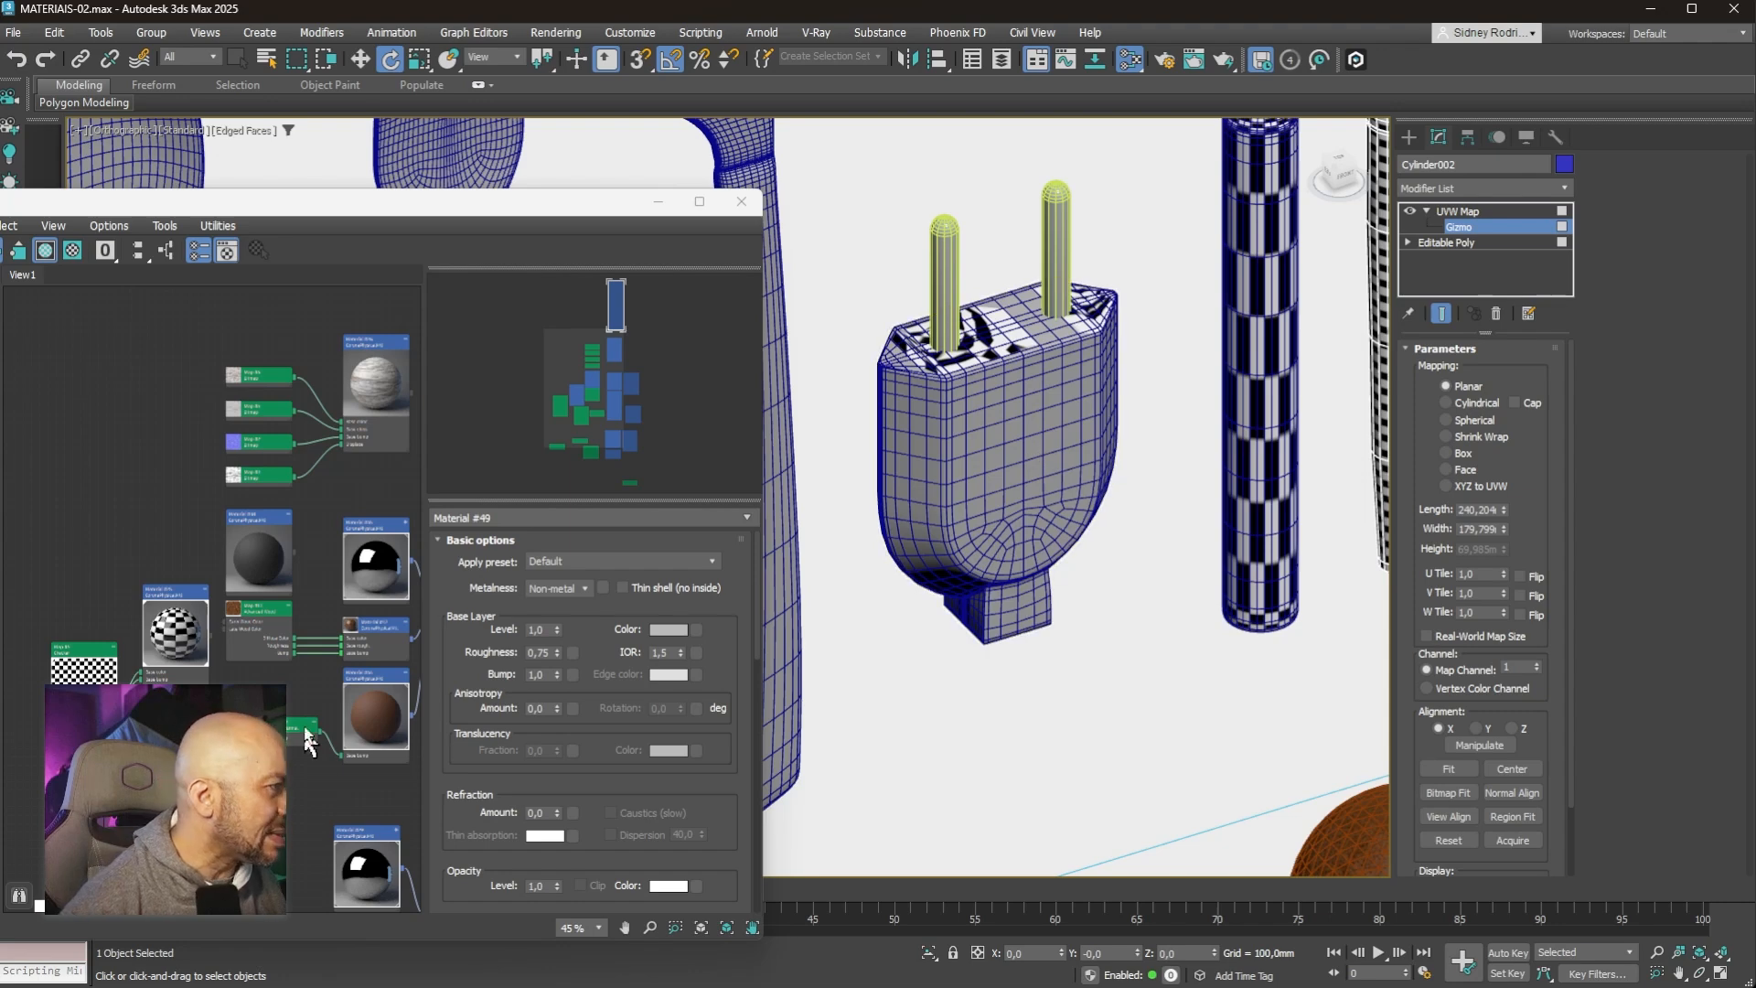
pyautogui.moveTo(307, 735); pyautogui.dragTo(236, 766, button='middle')
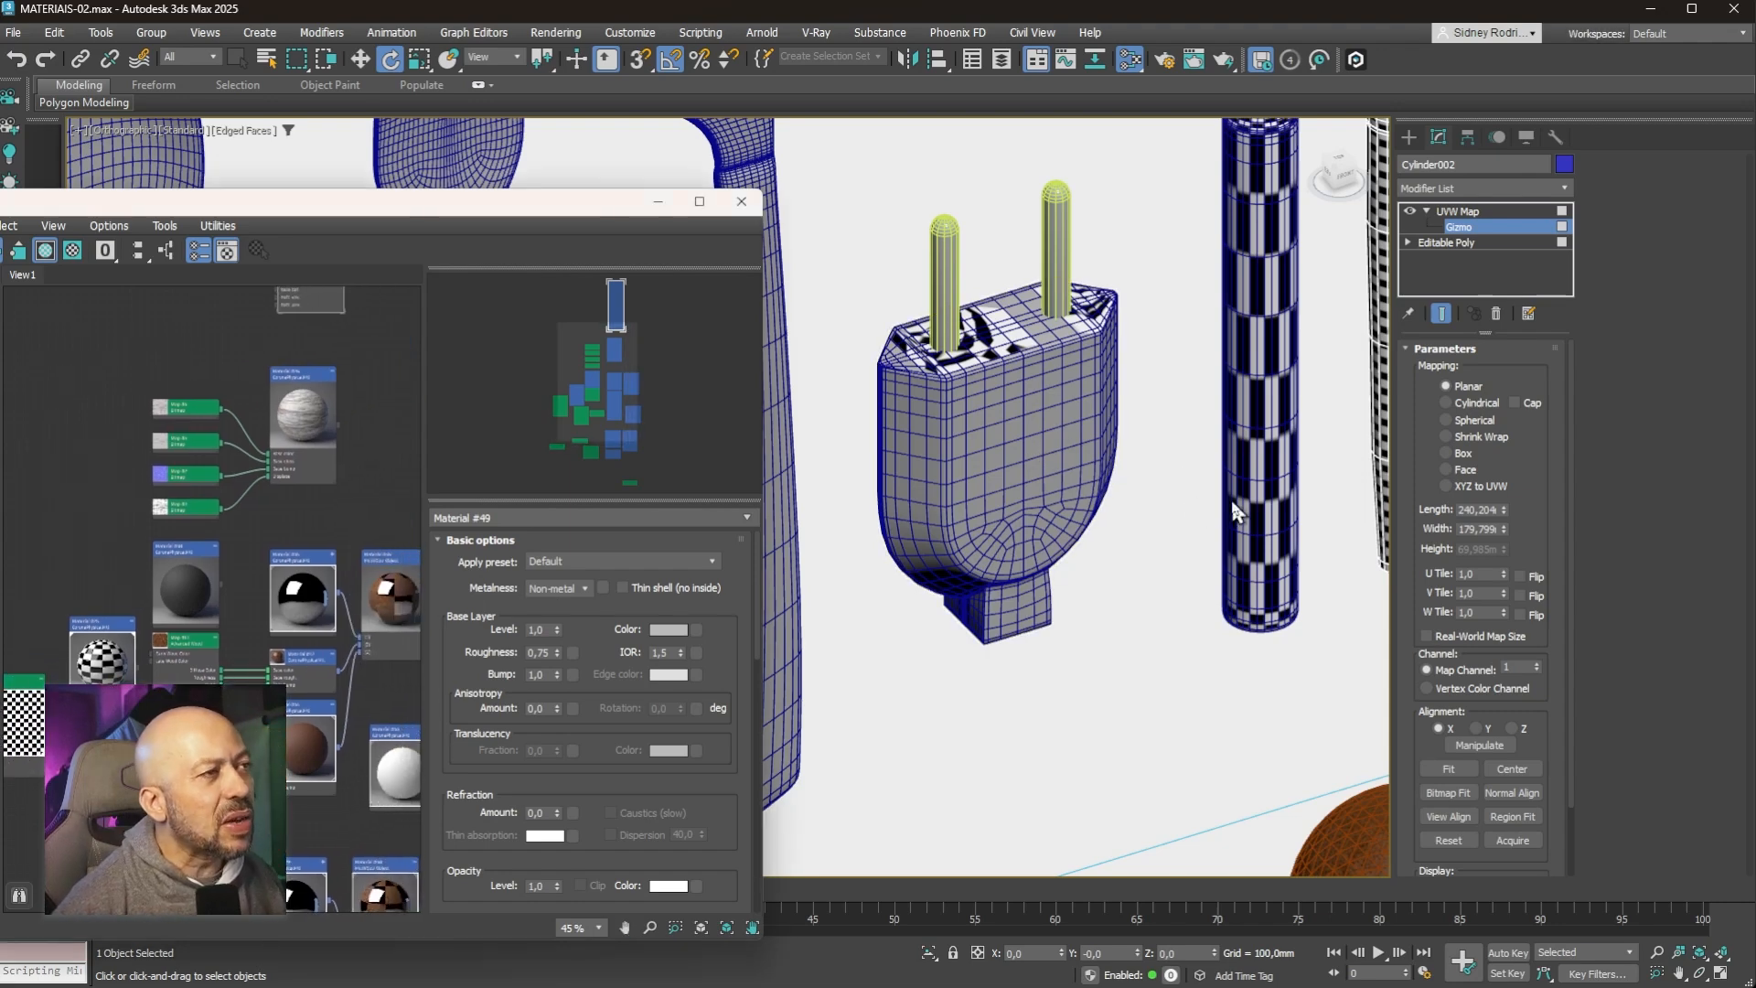
# Step: Arrange the cgaxis_pbr_13_red_painted_wood_5 texture folder and the material editor side by side, with the new CoronaPhysicalMtl node in view
pyautogui.moveTo(274, 455); pyautogui.dragTo(271, 609, button='middle')
pyautogui.moveTo(318, 481); pyautogui.dragTo(317, 627, button='middle')
pyautogui.scroll(5, 302, 375)
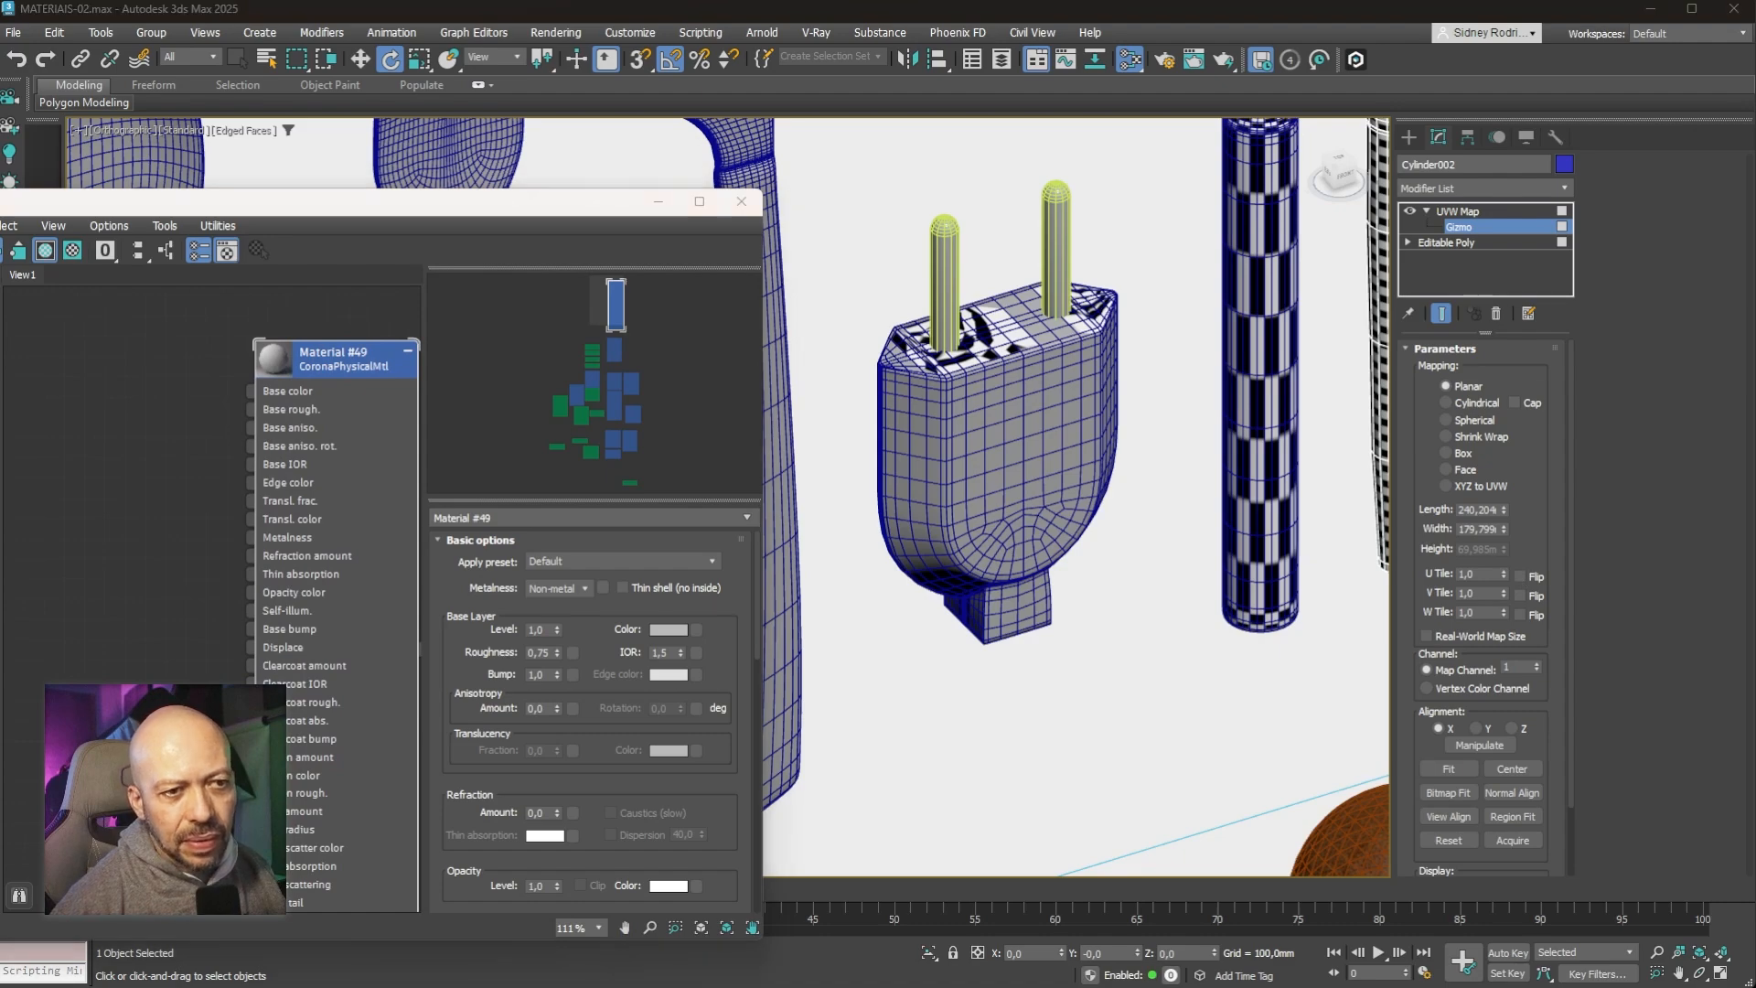
pyautogui.moveTo(1755, 737); pyautogui.dragTo(729, 126)
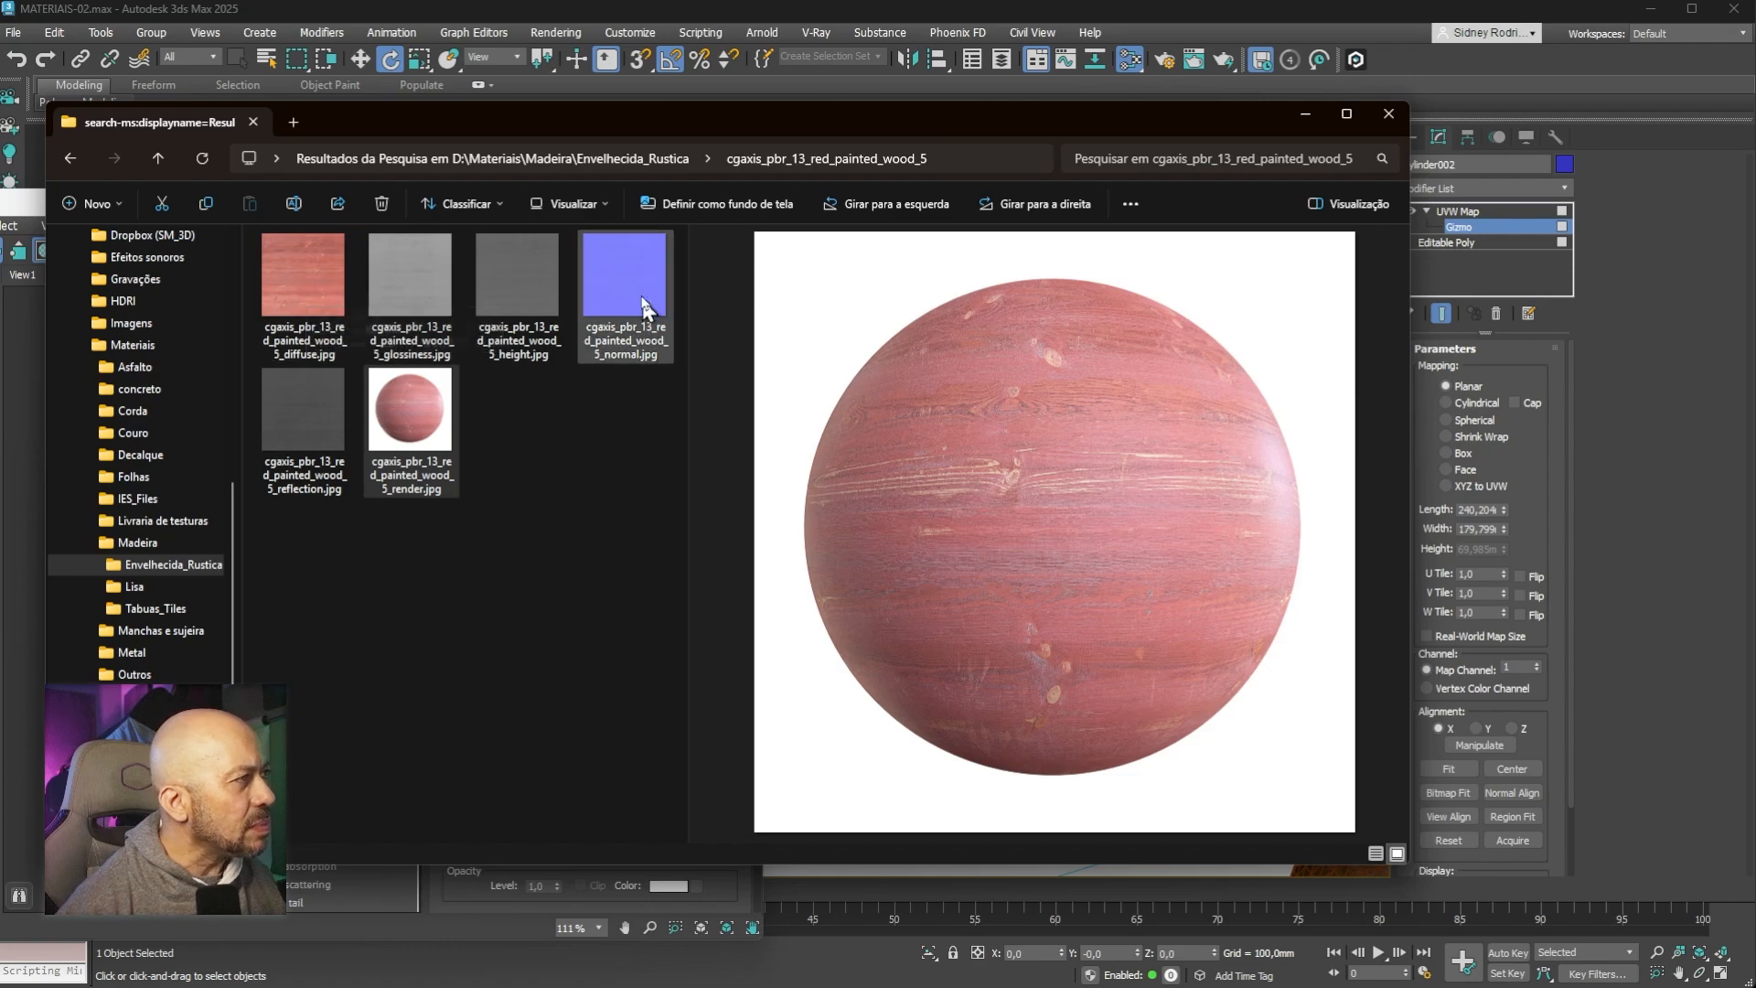
pyautogui.moveTo(588, 129); pyautogui.dragTo(1581, 24)
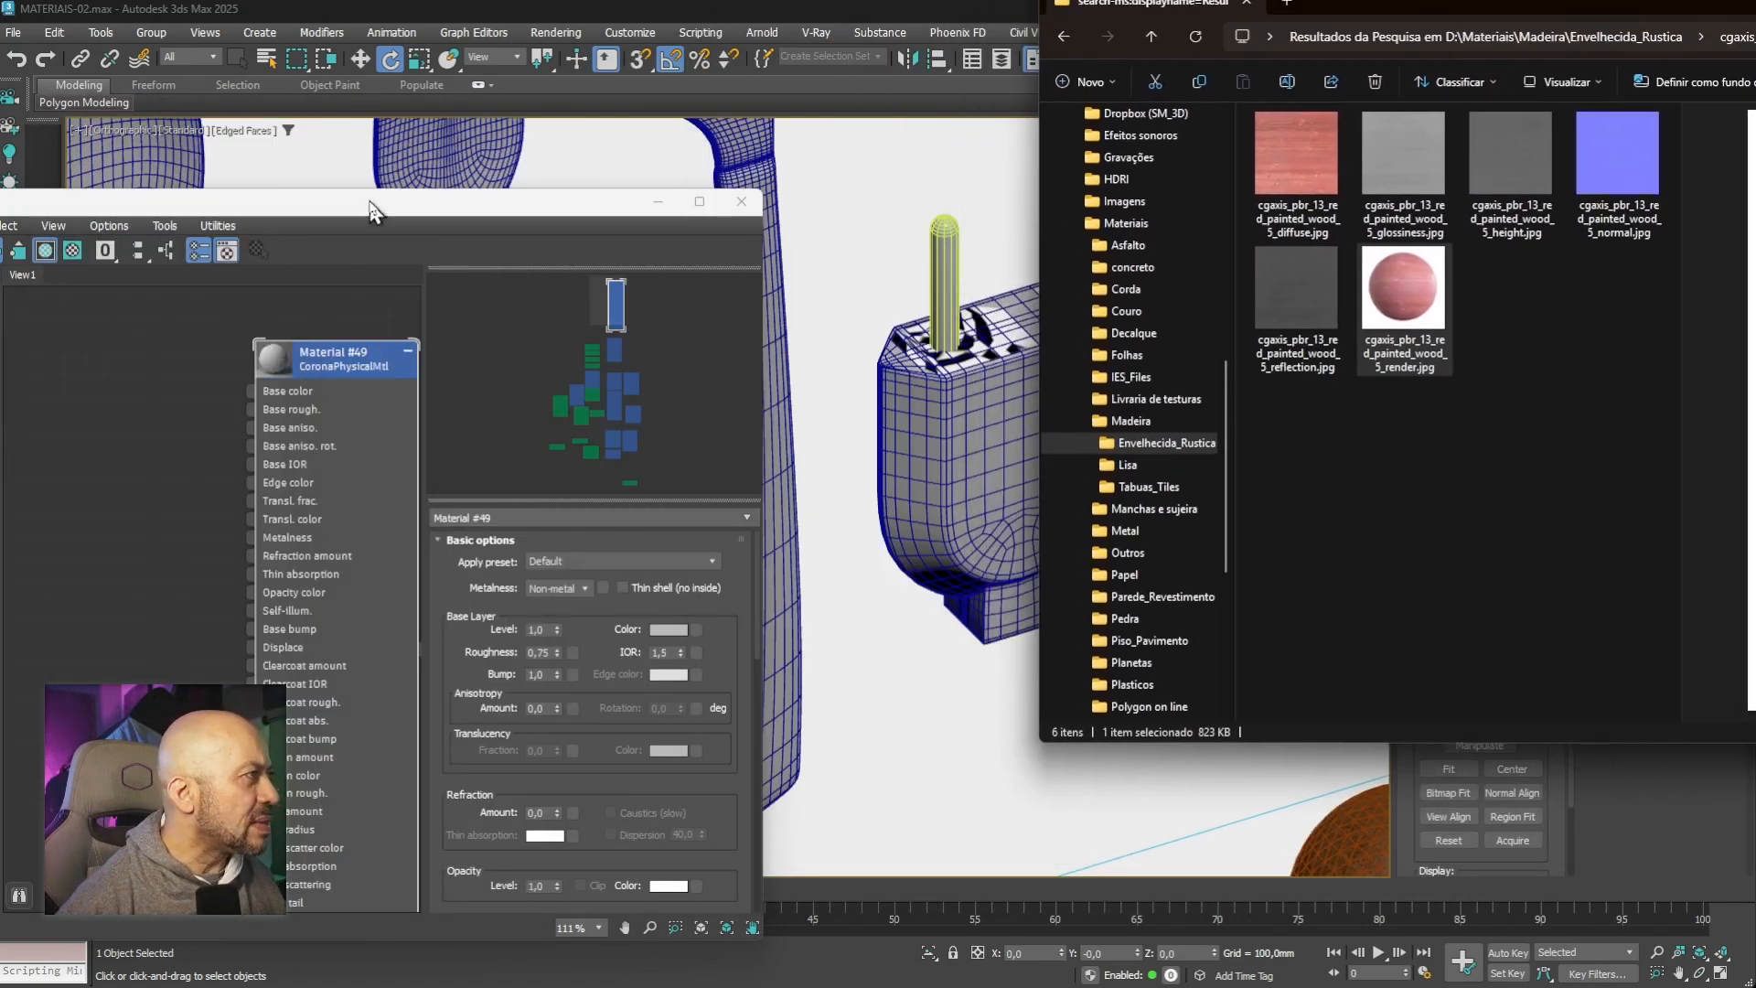
pyautogui.moveTo(371, 212); pyautogui.dragTo(566, 169)
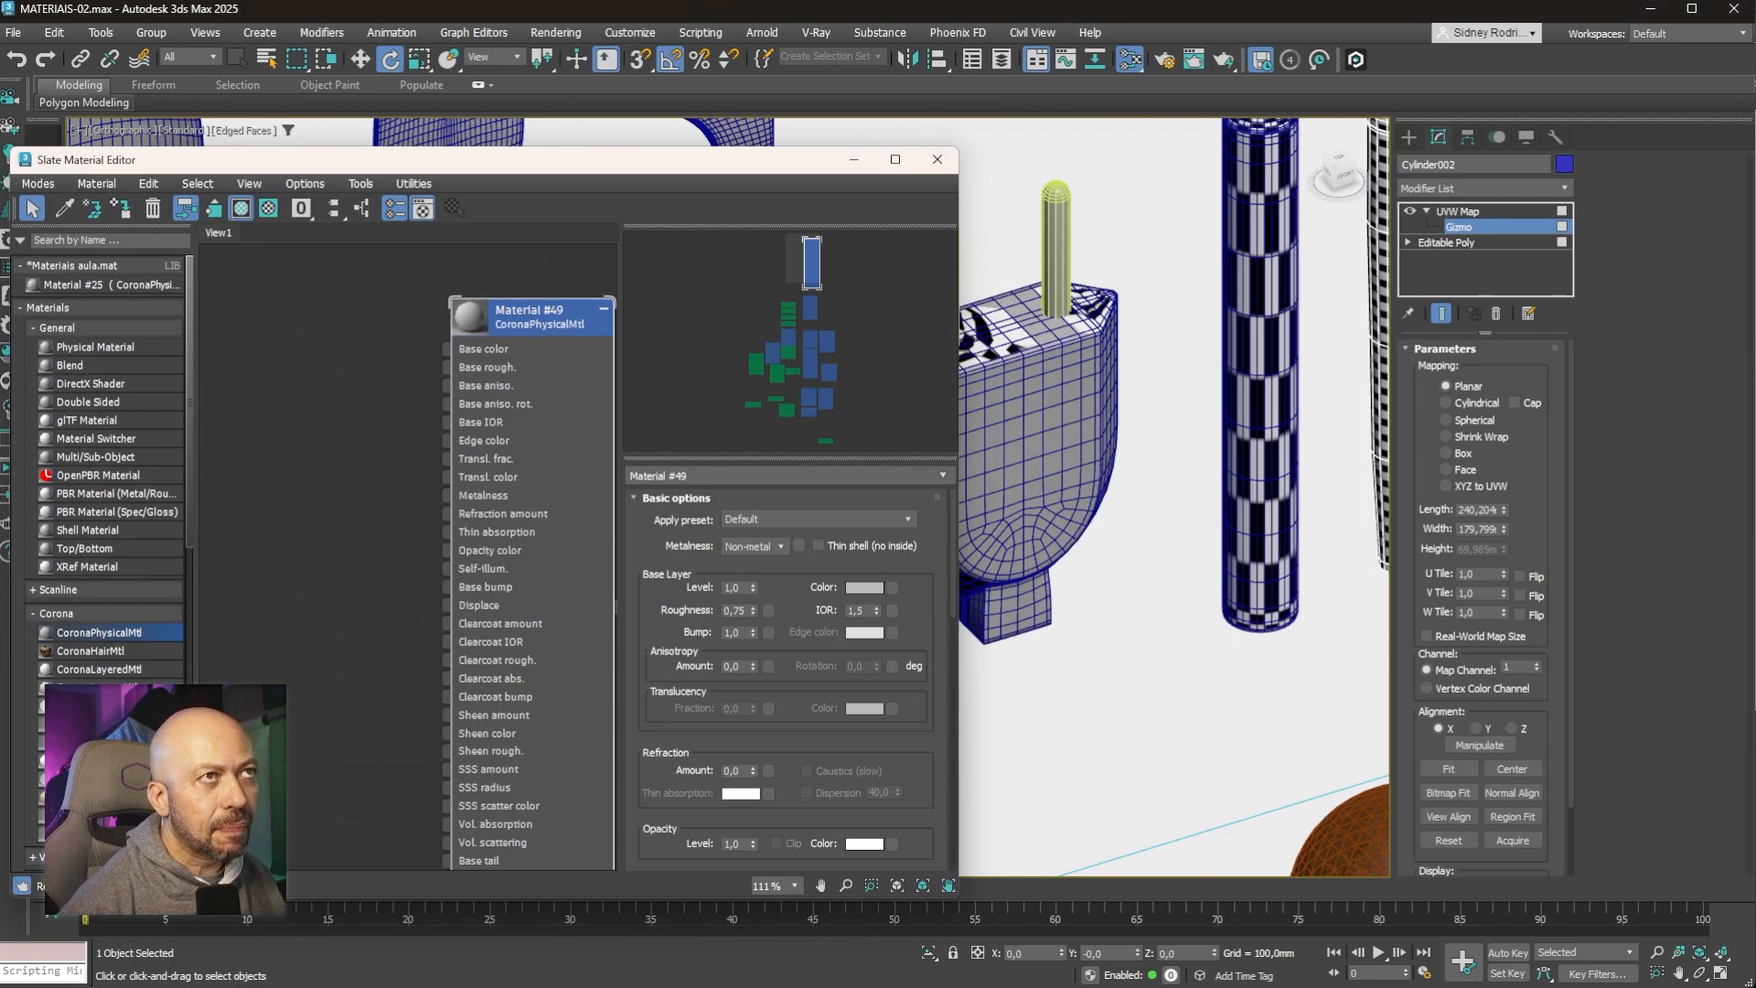
# Step: Bring the red painted wood's diffuse, glossiness and normal images into the material graph as Bitmap maps beside the new CoronaPhysicalMtl
pyautogui.hotkey('alt', 'Tab')
pyautogui.click(1312, 153)
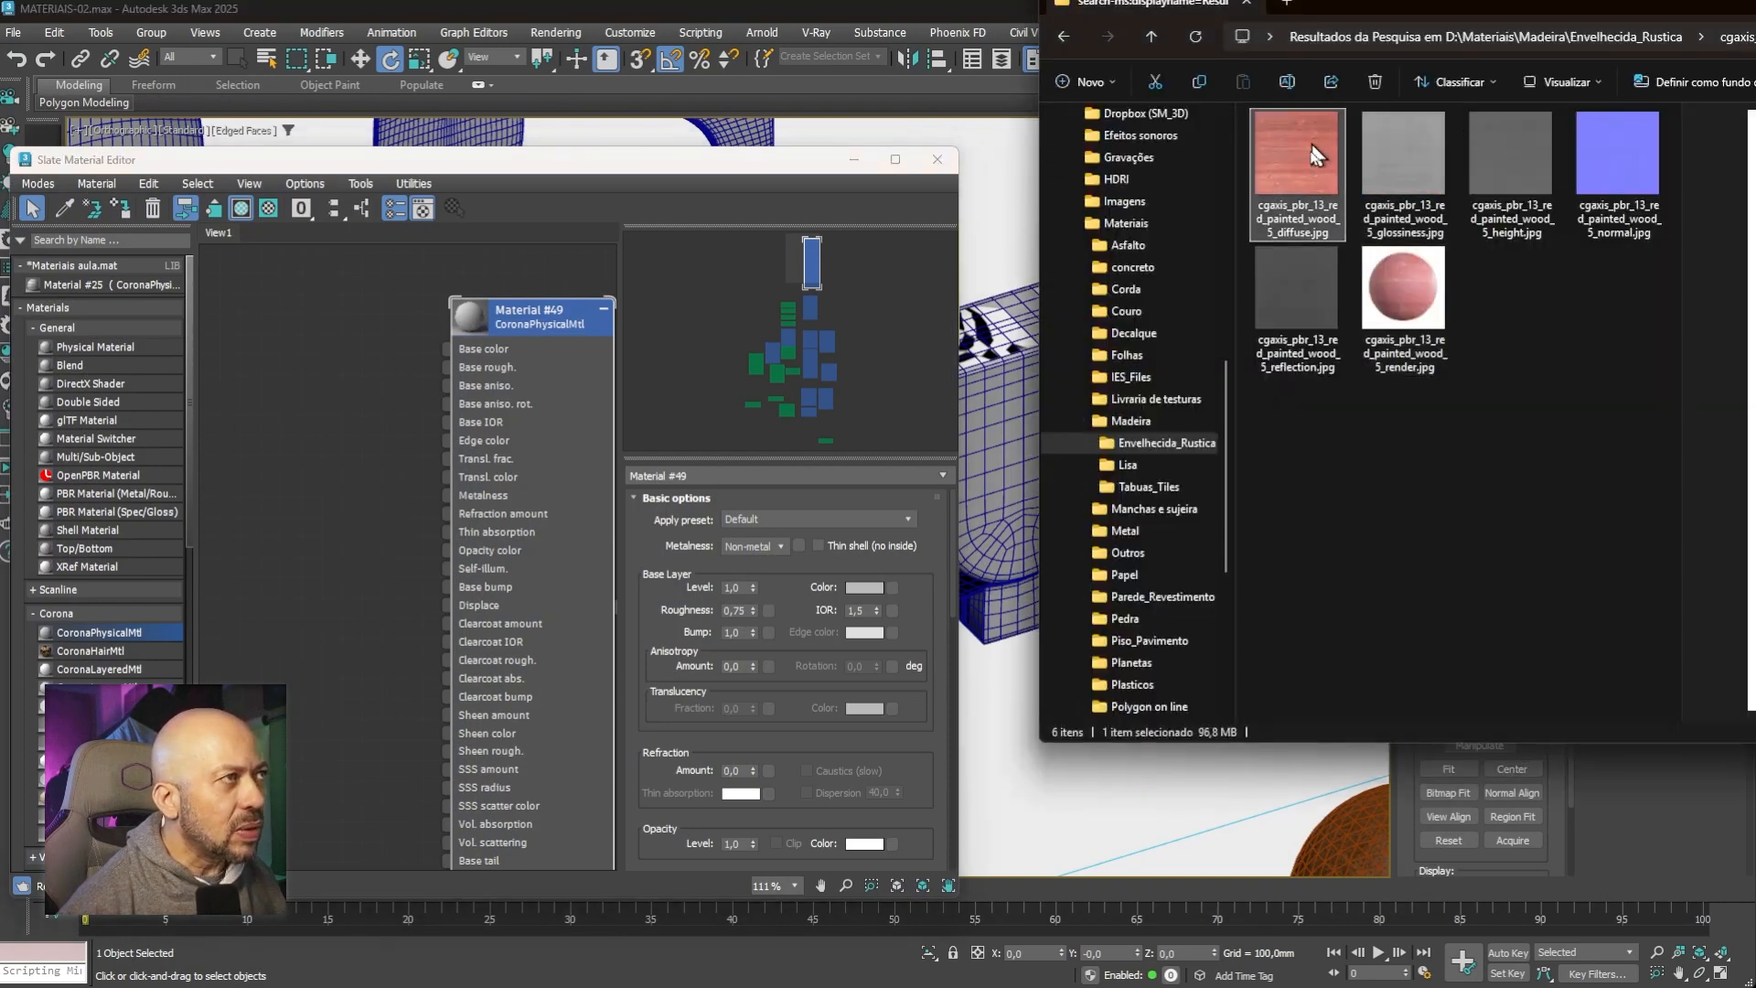
pyautogui.moveTo(1313, 153); pyautogui.dragTo(302, 435)
pyautogui.moveTo(311, 375); pyautogui.dragTo(338, 391)
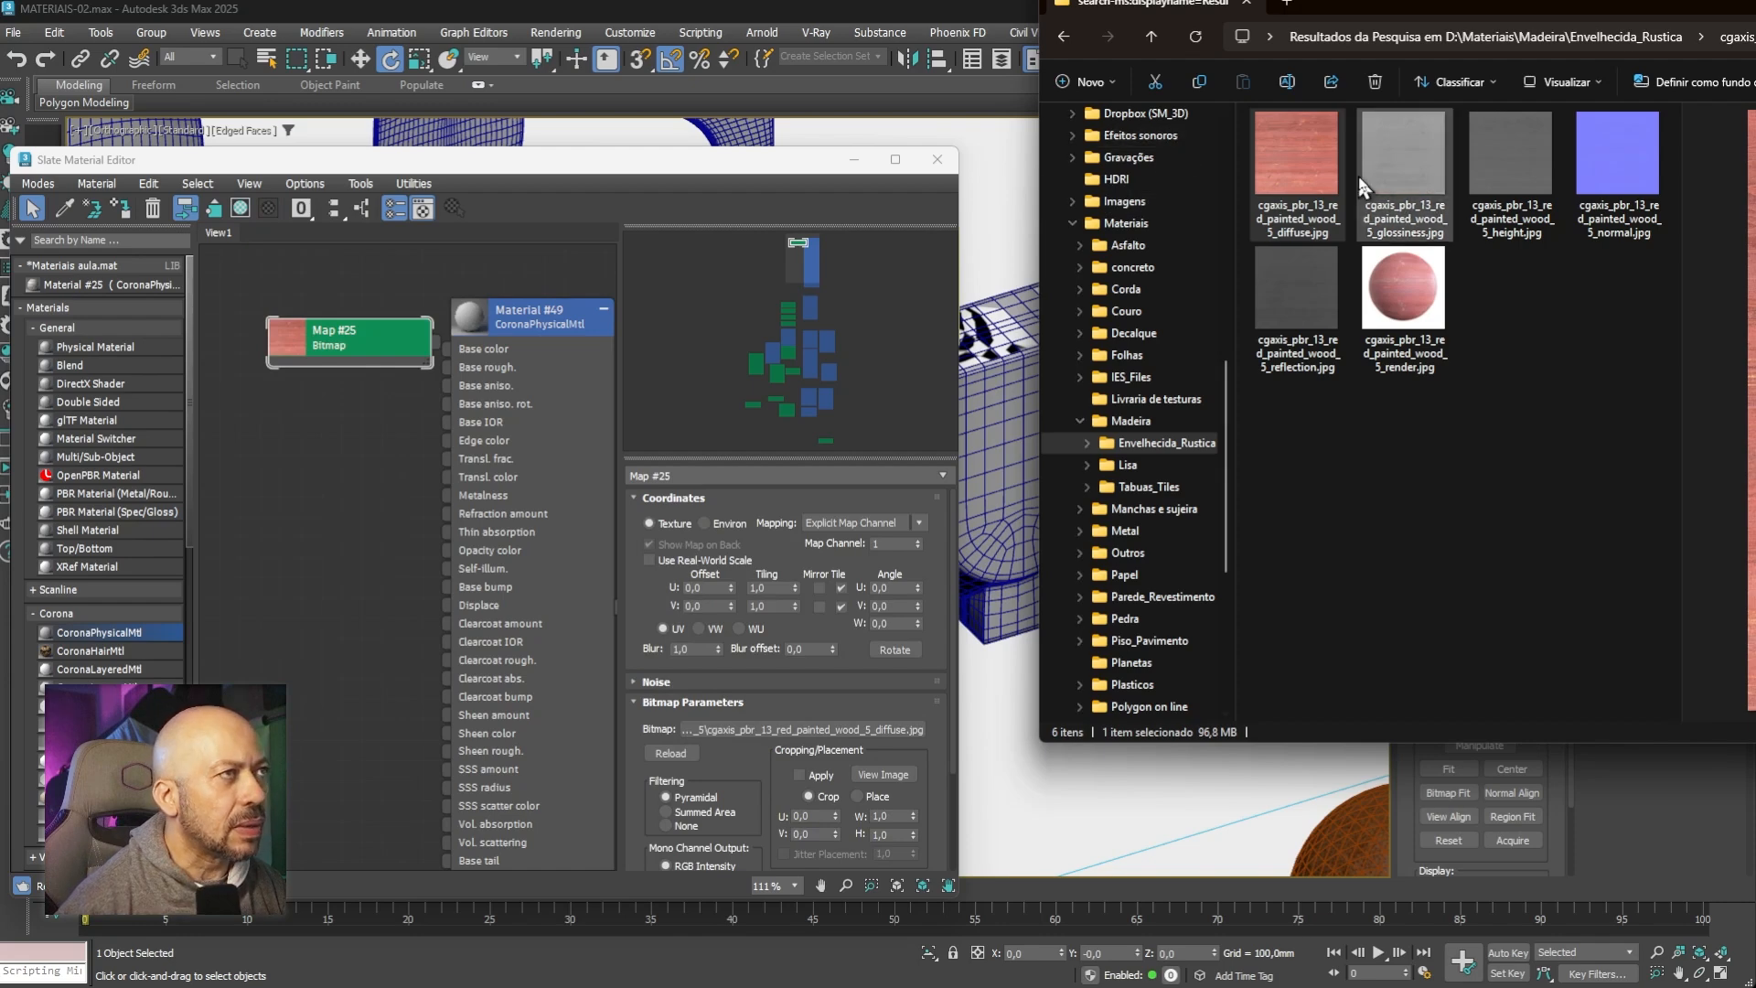
pyautogui.moveTo(1390, 165); pyautogui.dragTo(445, 471)
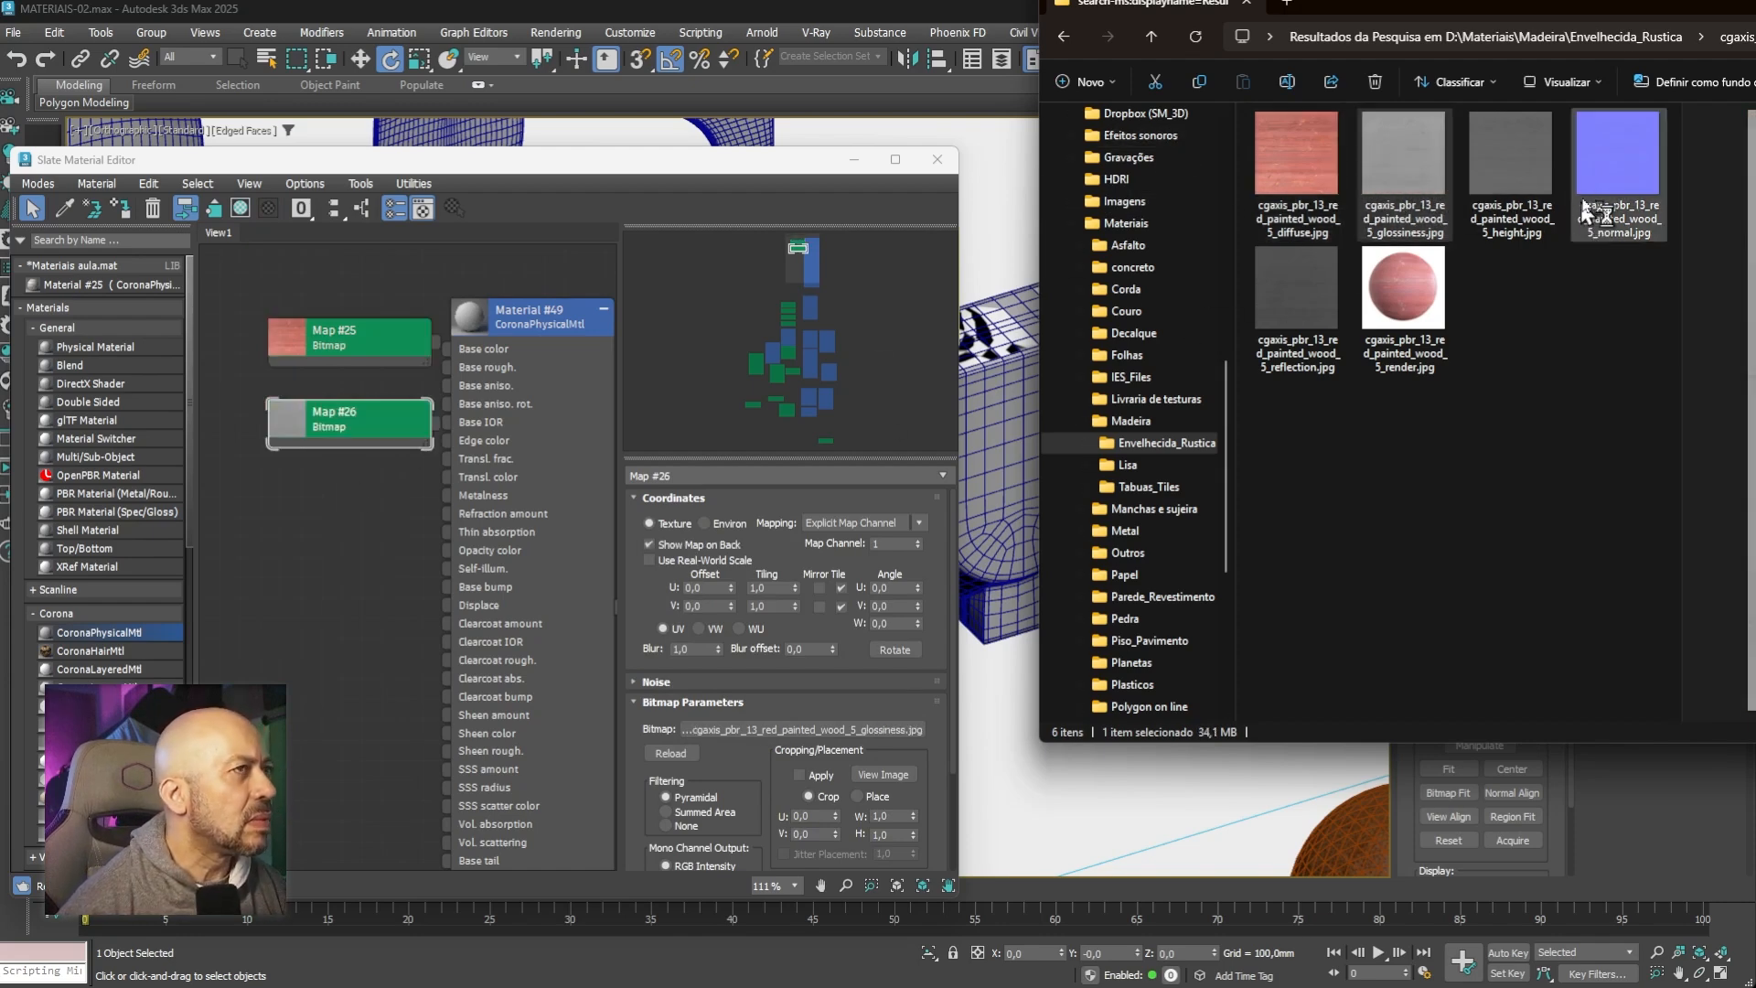
pyautogui.moveTo(1610, 169); pyautogui.dragTo(511, 542)
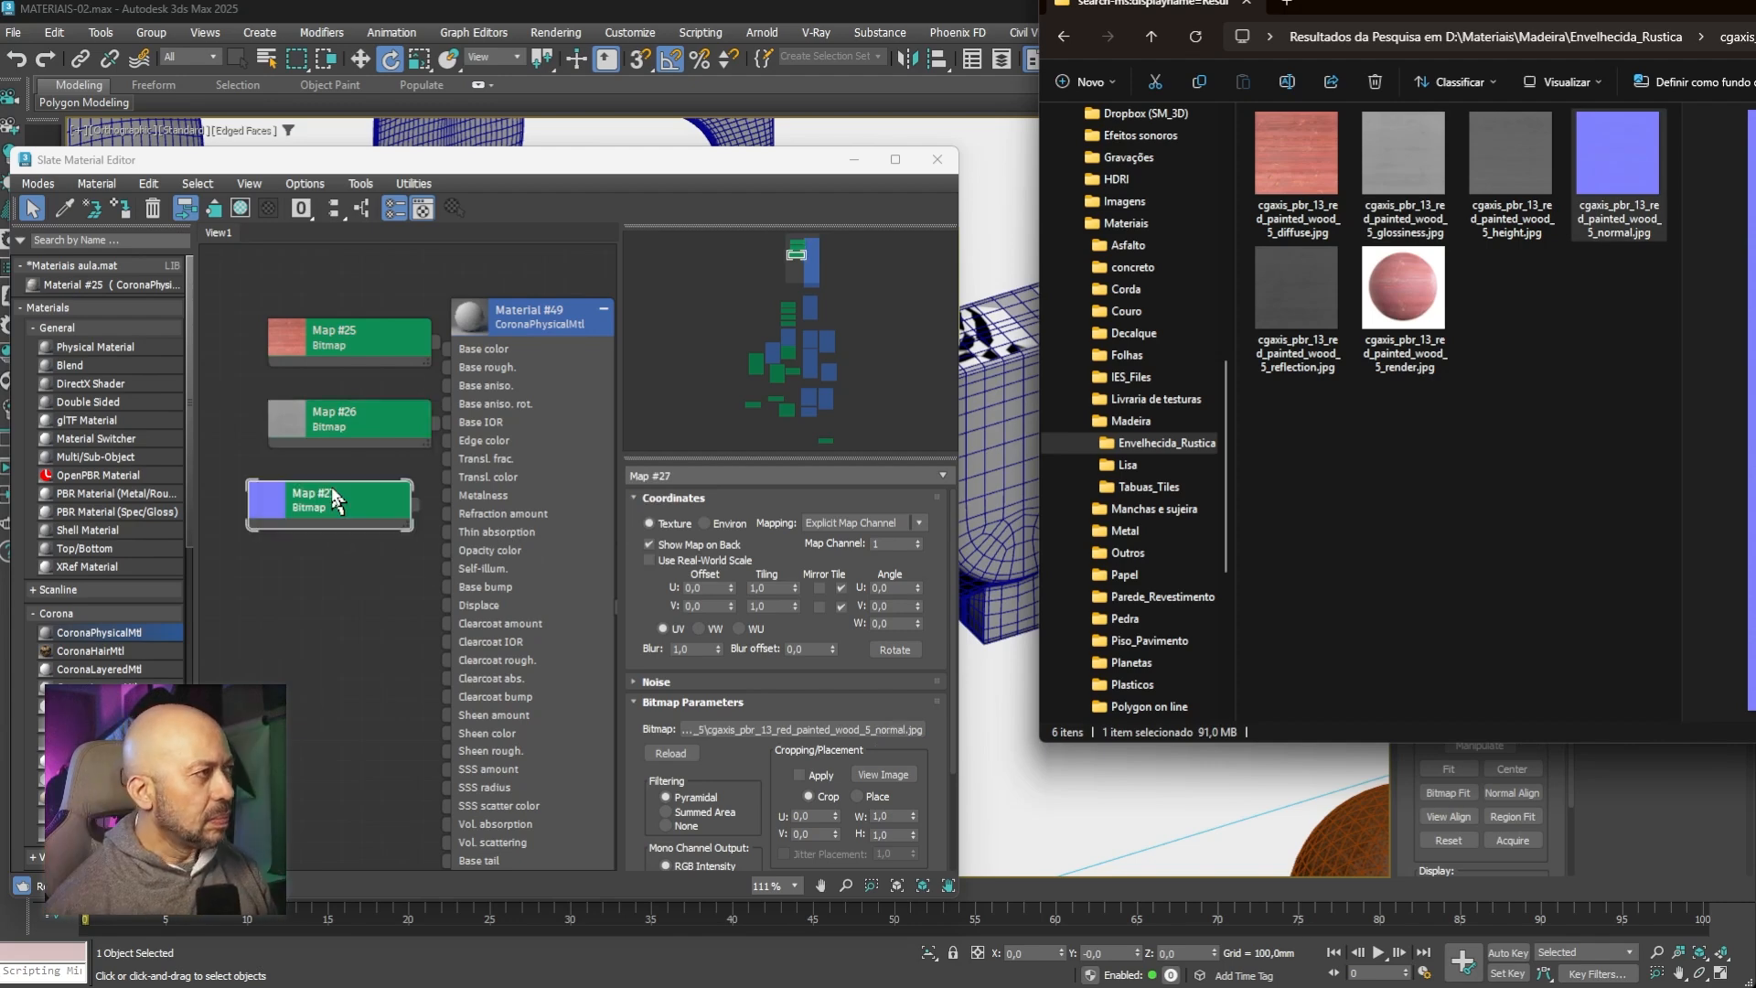
# Step: Stack the three Bitmap nodes in a compact column, leaving a wider gap to the CoronaPhysicalMtl node
pyautogui.moveTo(336, 547); pyautogui.dragTo(408, 556, button='middle')
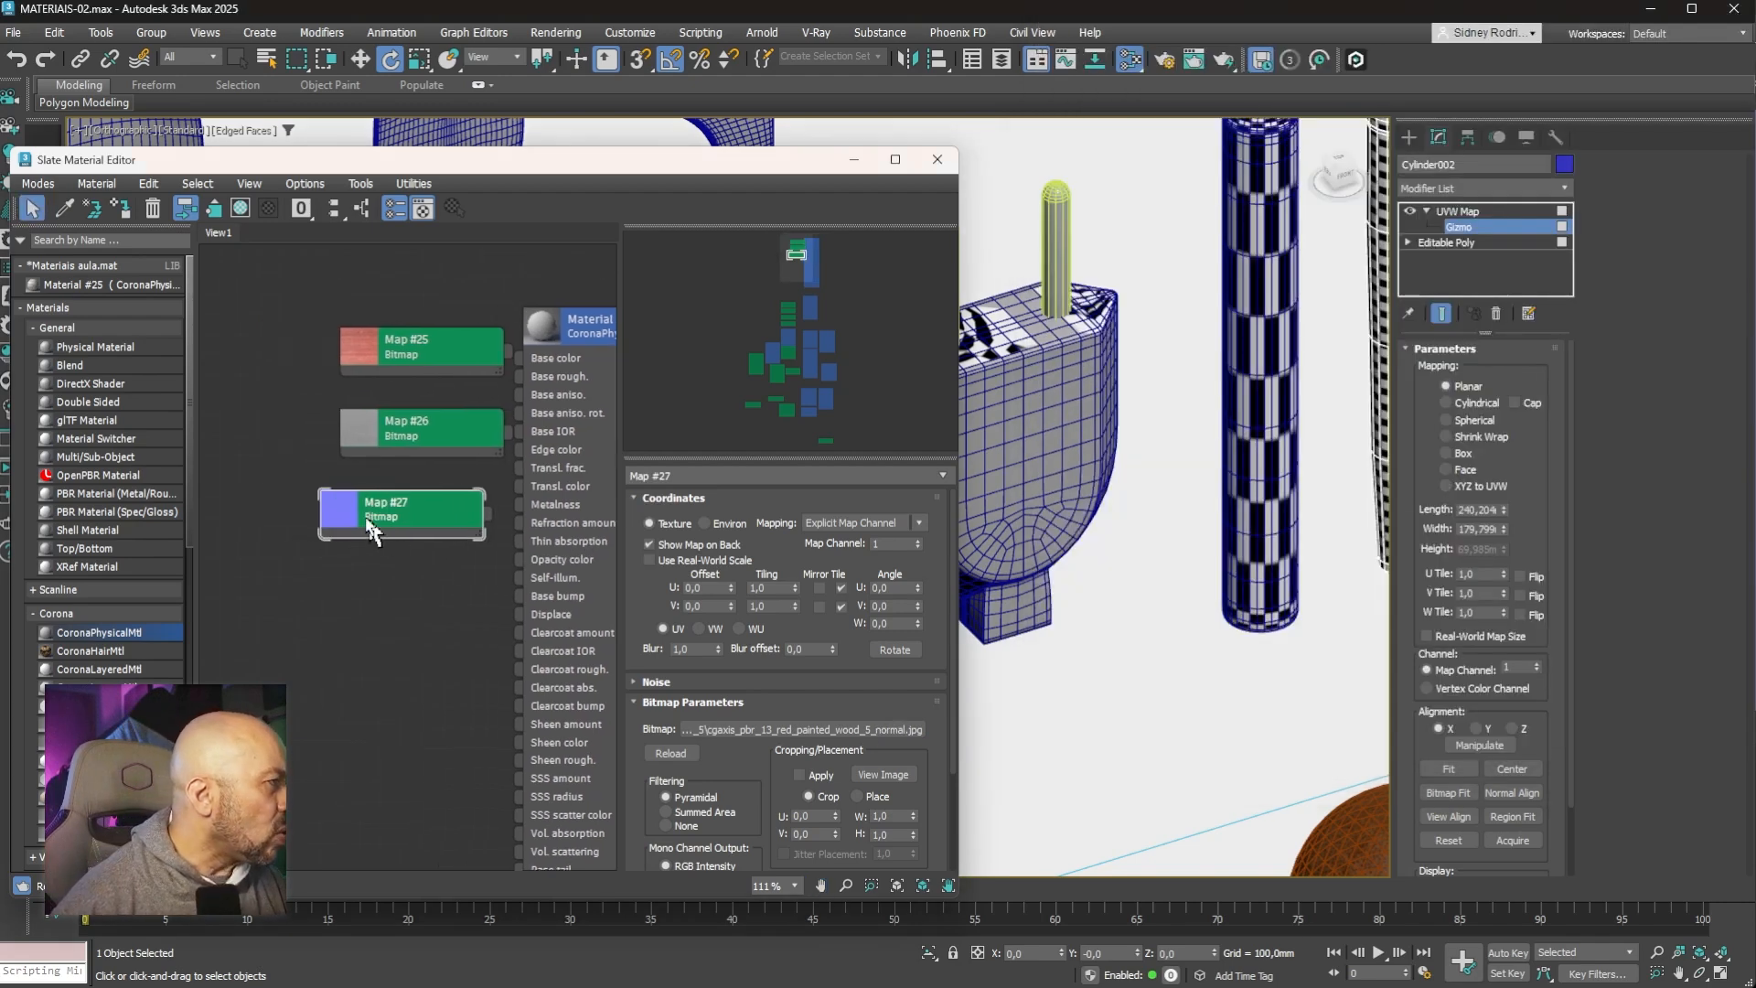
pyautogui.moveTo(385, 526); pyautogui.dragTo(323, 526)
pyautogui.moveTo(399, 444); pyautogui.dragTo(318, 465)
pyautogui.moveTo(430, 370); pyautogui.dragTo(349, 413)
pyautogui.moveTo(465, 350); pyautogui.dragTo(355, 345, button='middle')
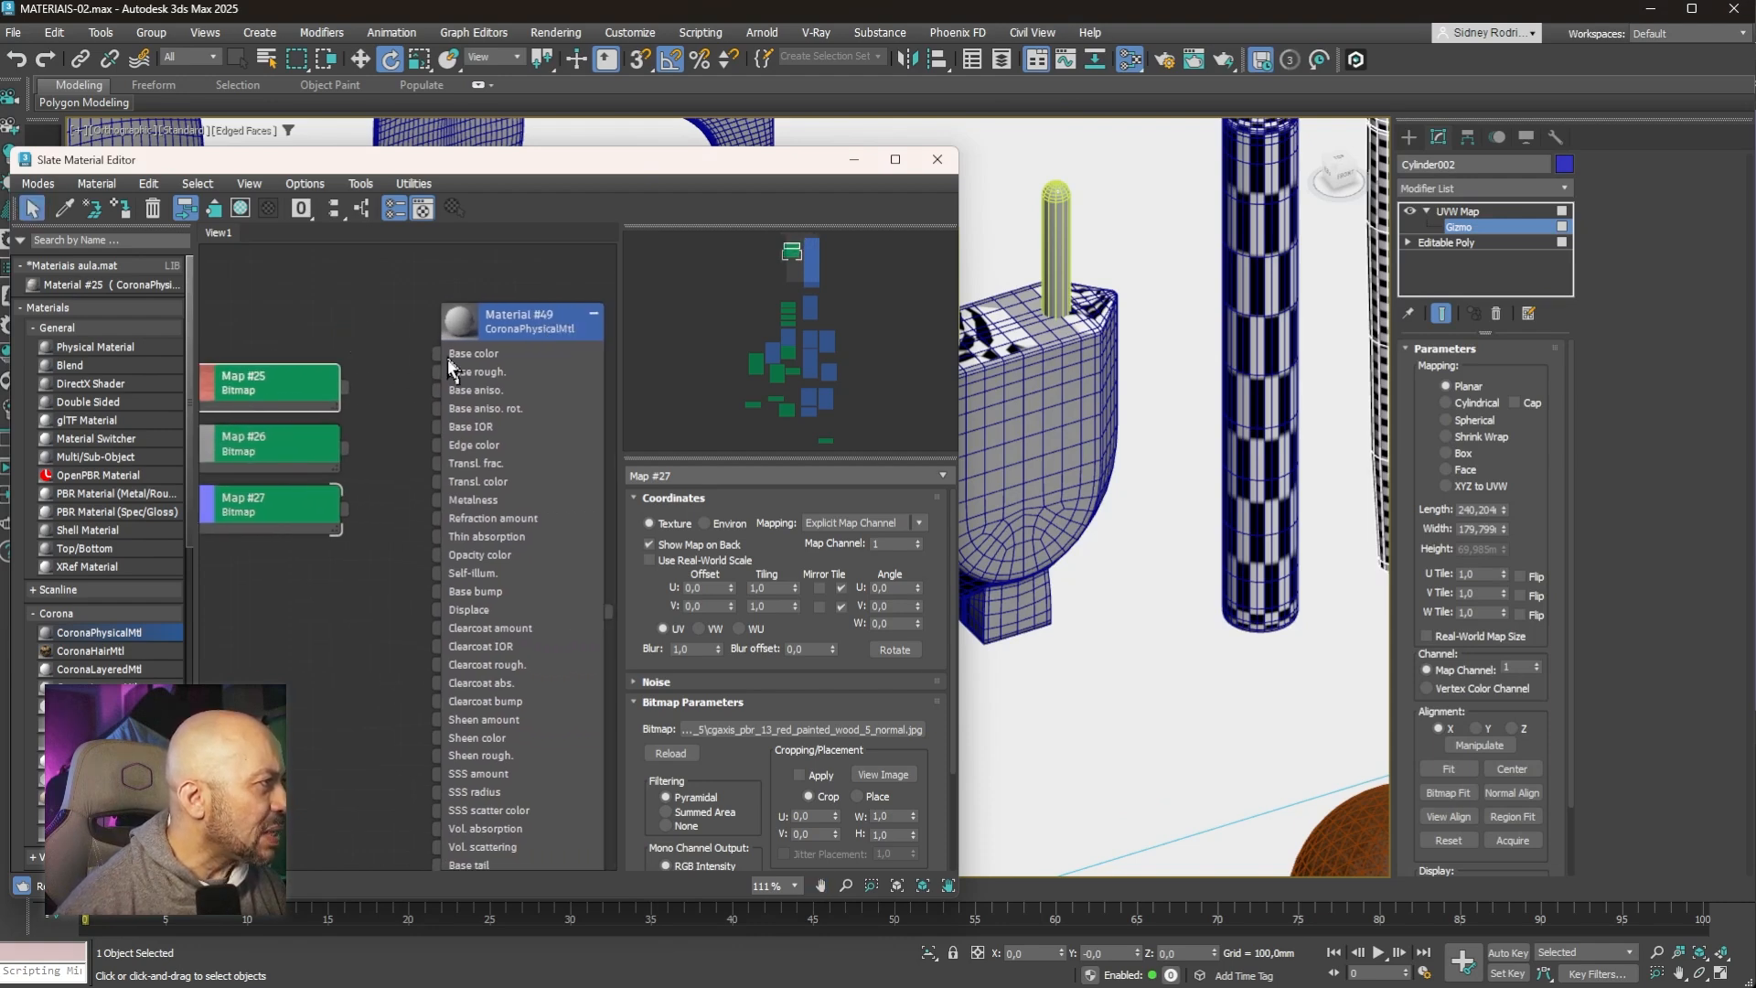
# Step: Set the new CoronaPhysicalMtl's roughness mode to Glossiness in its advanced options
pyautogui.click(474, 374)
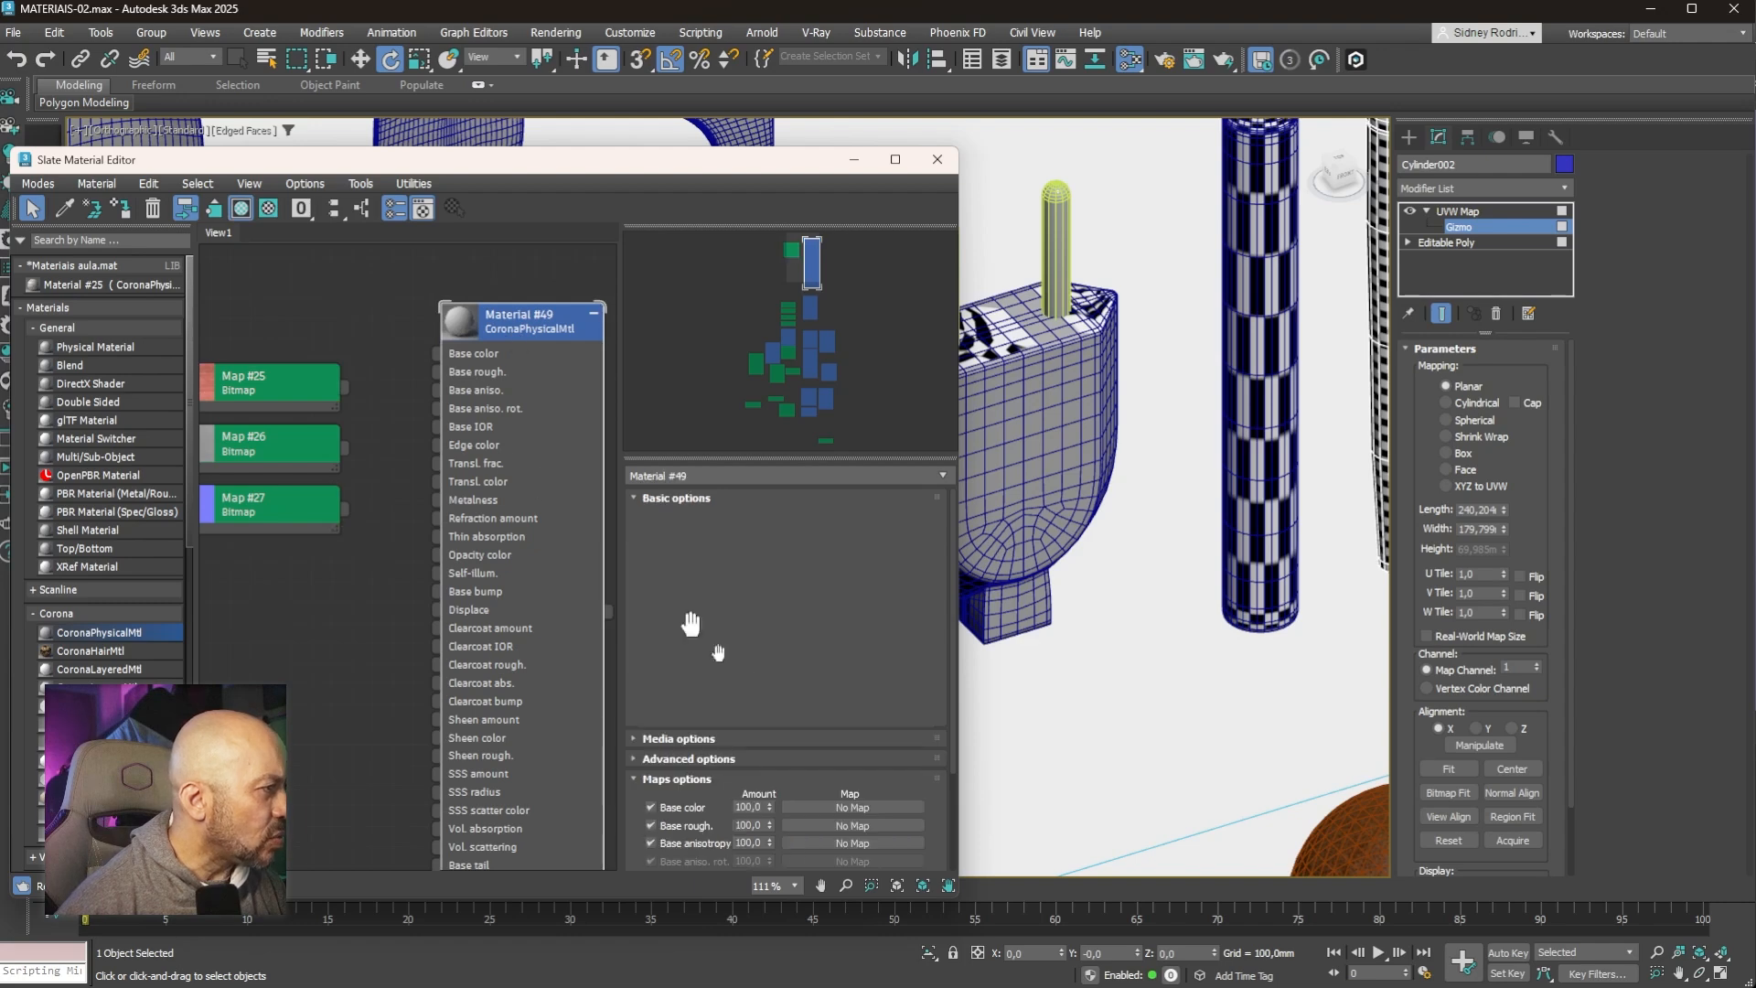
pyautogui.scroll(-5, 845, 710)
pyautogui.scroll(-4, 844, 710)
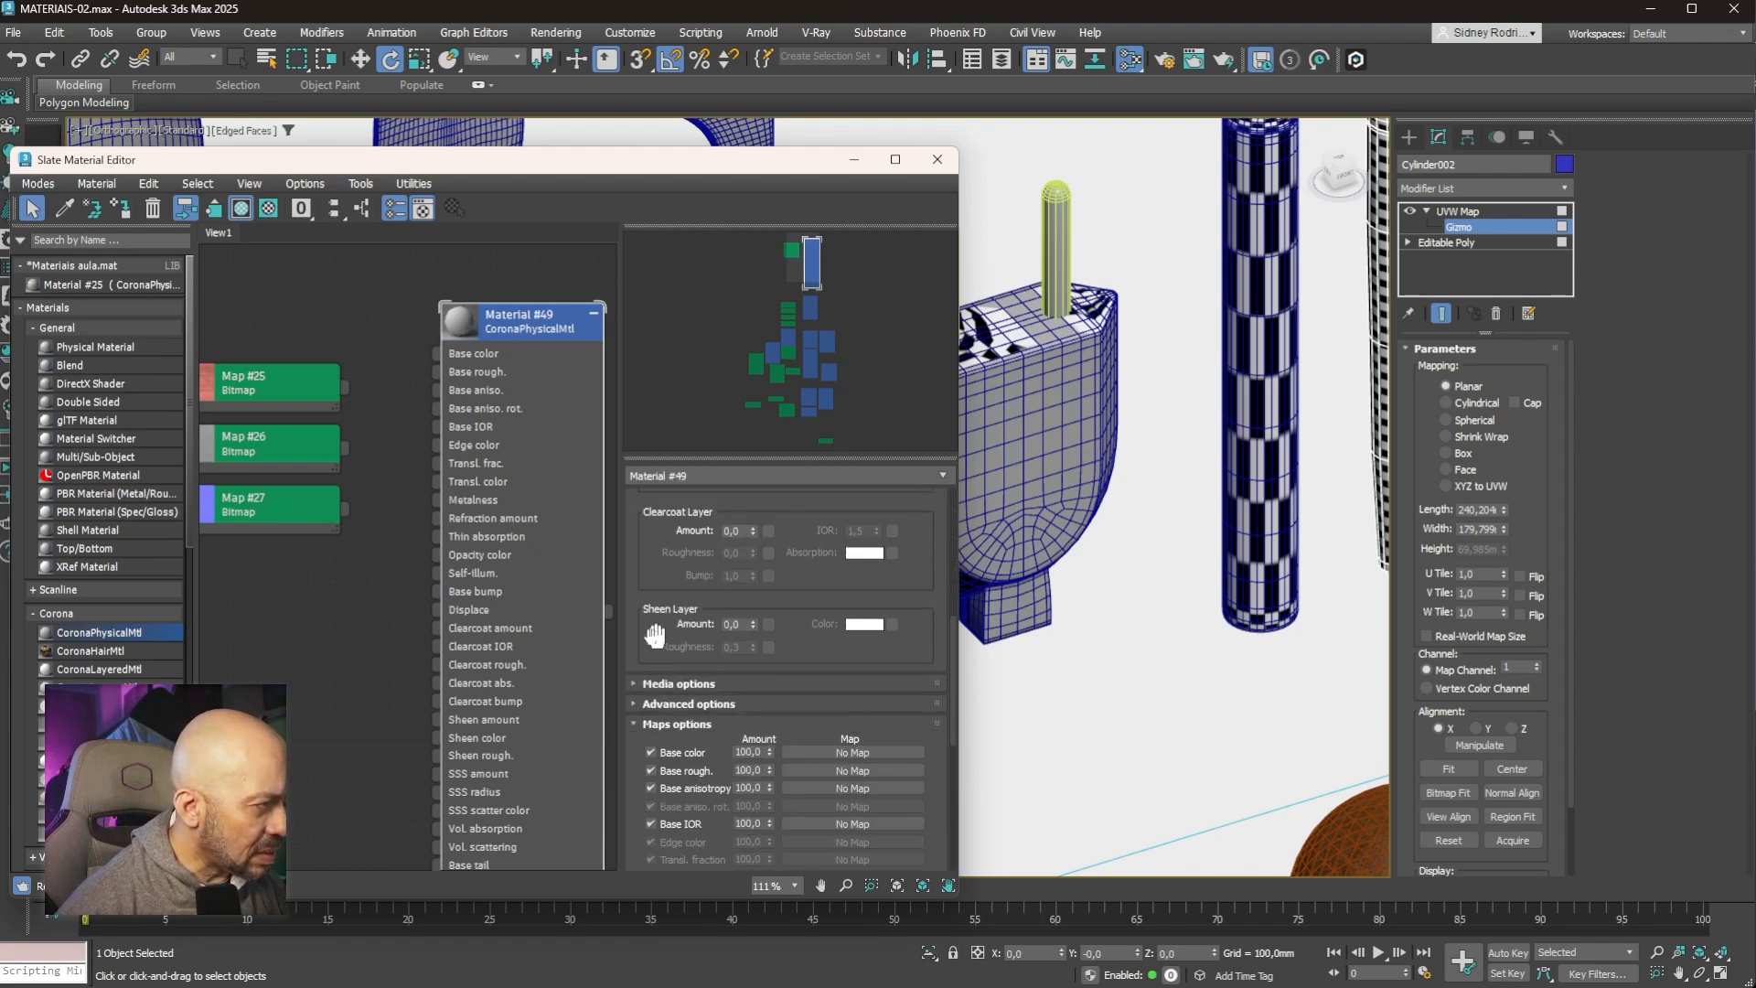
pyautogui.click(644, 704)
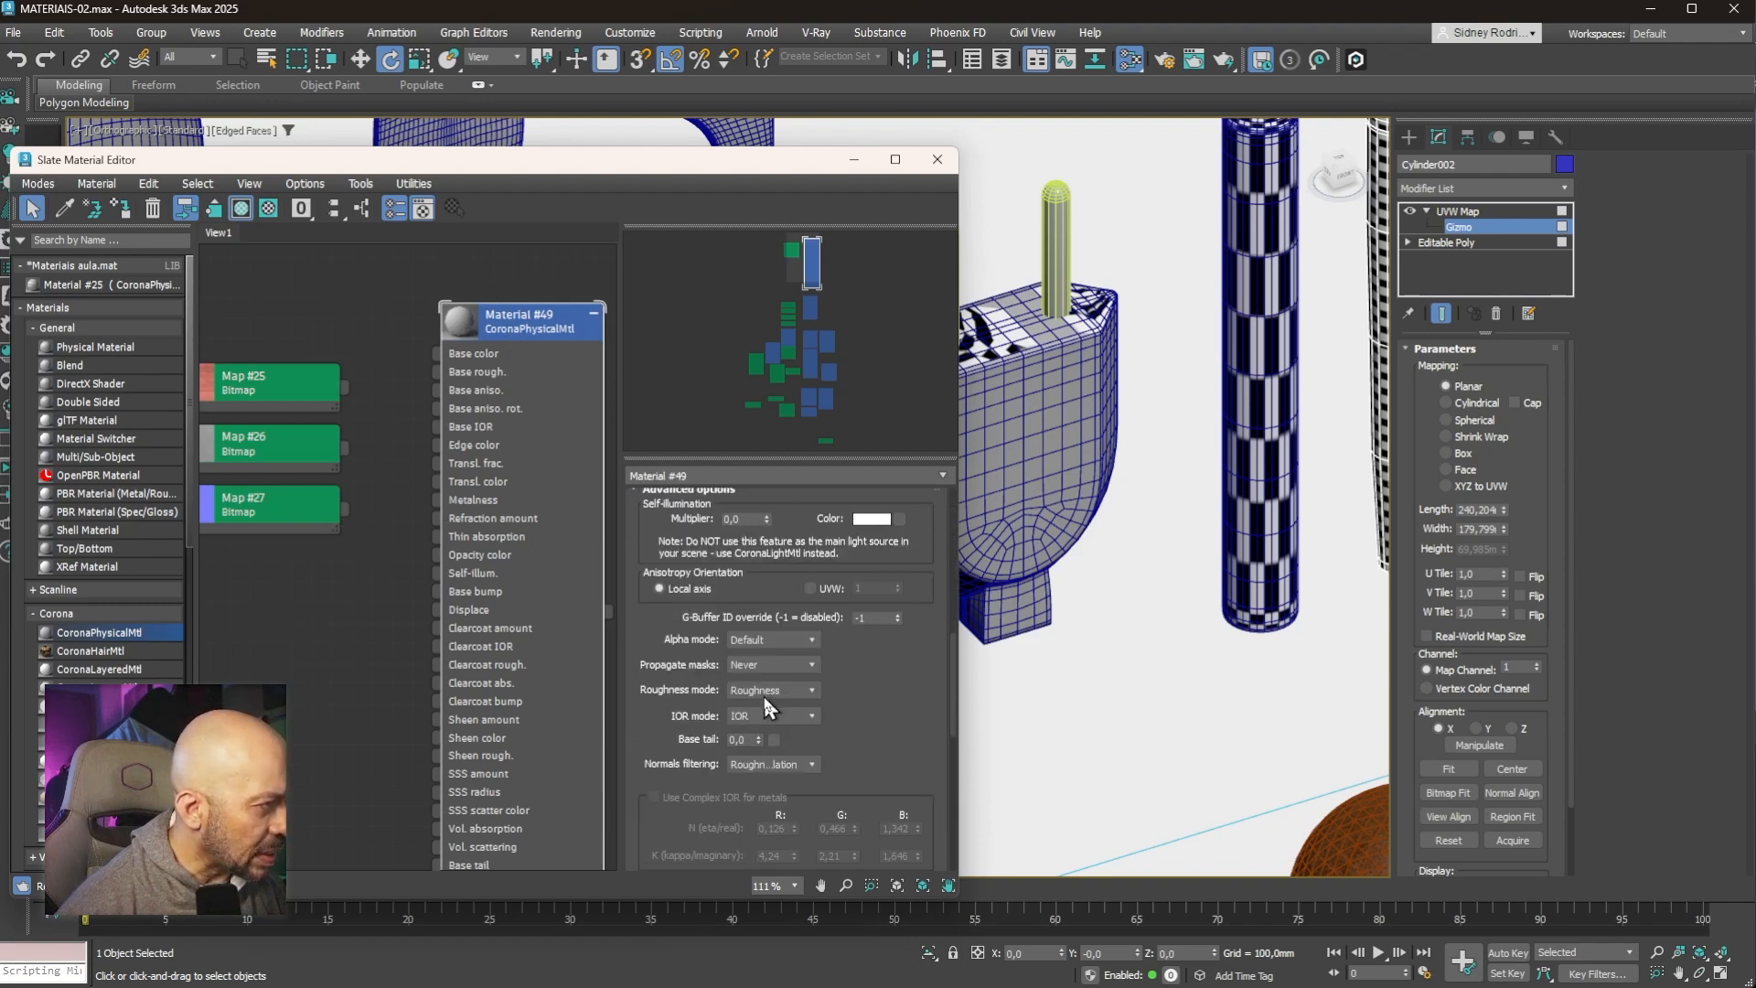
pyautogui.click(768, 720)
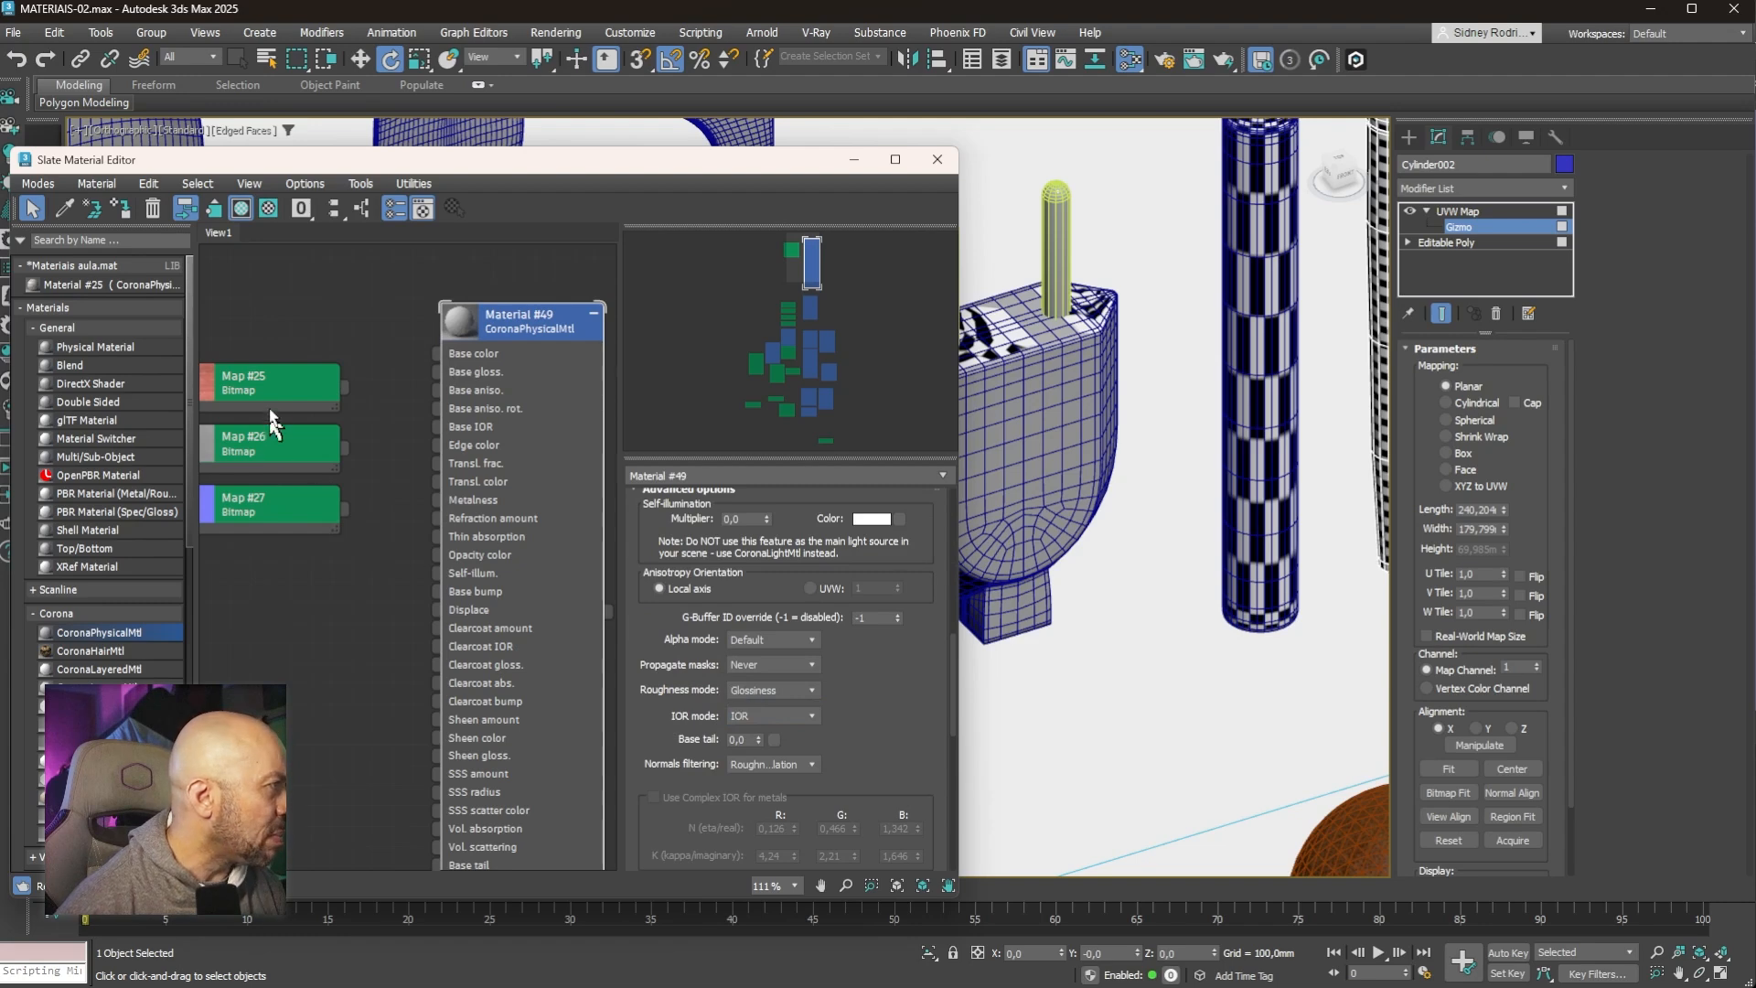
# Step: Connect the diffuse bitmap to Base color, the glossiness bitmap to Base gloss. and the normal bitmap to Base bump
pyautogui.moveTo(363, 464); pyautogui.dragTo(409, 470, button='middle')
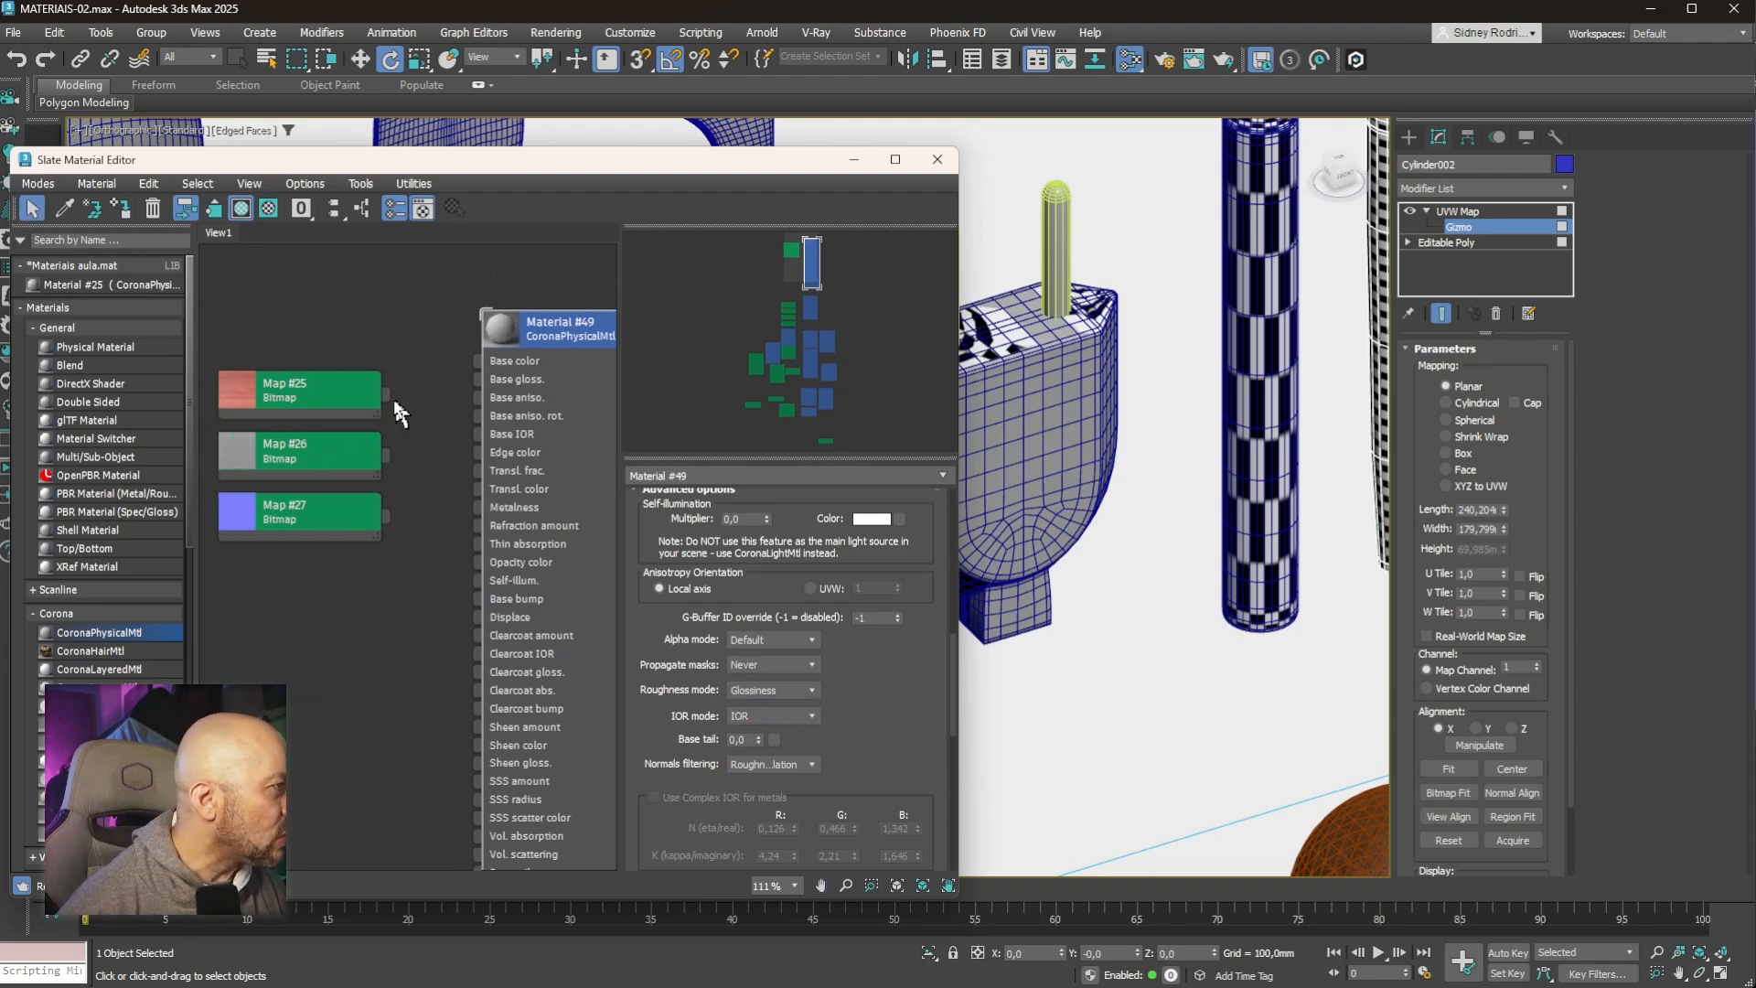
pyautogui.moveTo(474, 382); pyautogui.dragTo(482, 360)
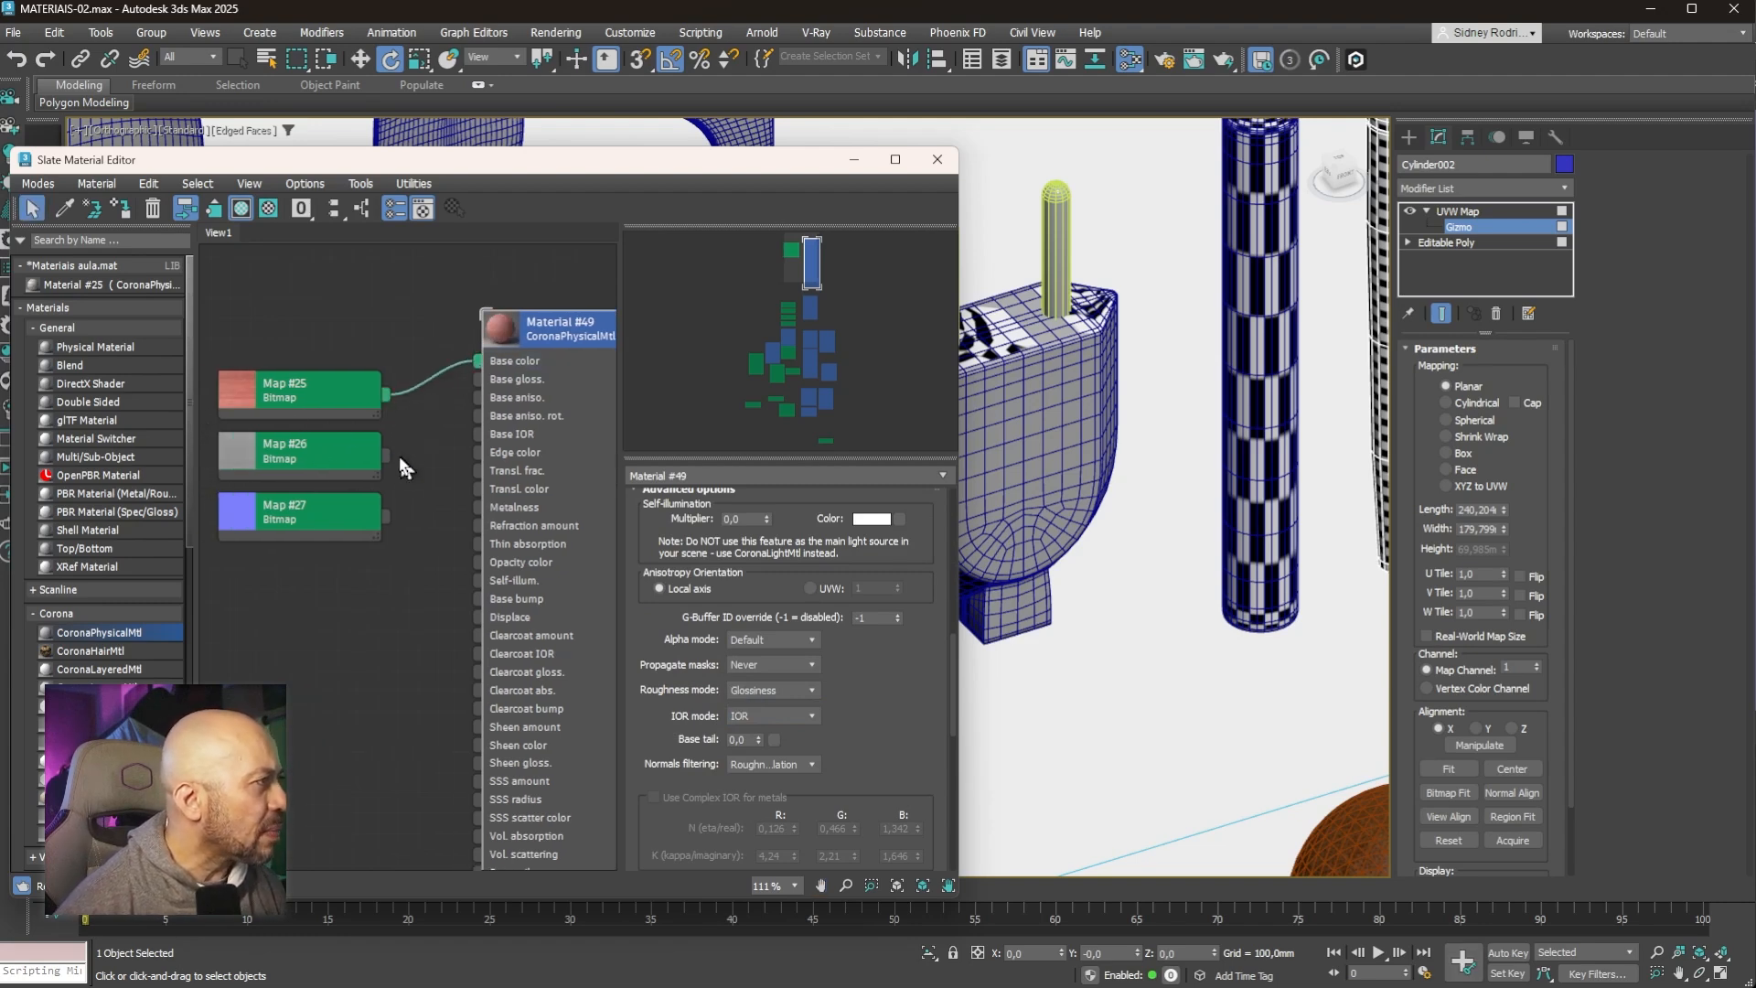
pyautogui.moveTo(385, 457); pyautogui.dragTo(478, 379)
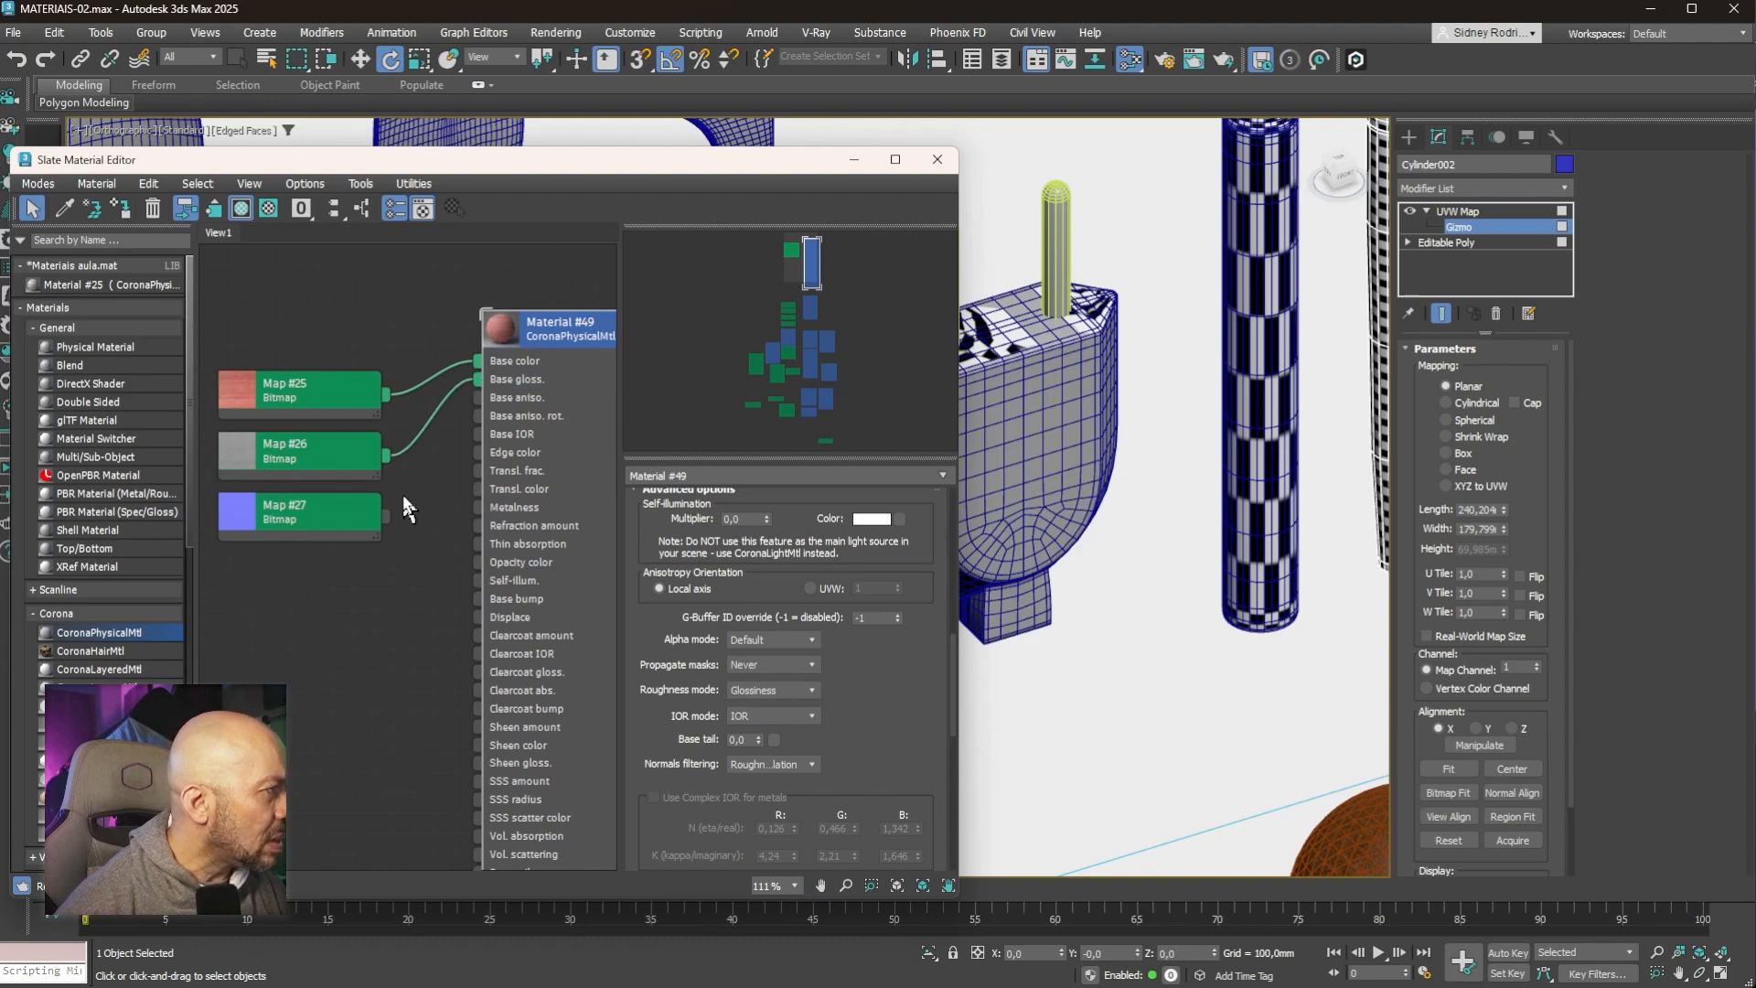
pyautogui.moveTo(453, 598); pyautogui.dragTo(449, 650)
pyautogui.moveTo(469, 753); pyautogui.dragTo(472, 600)
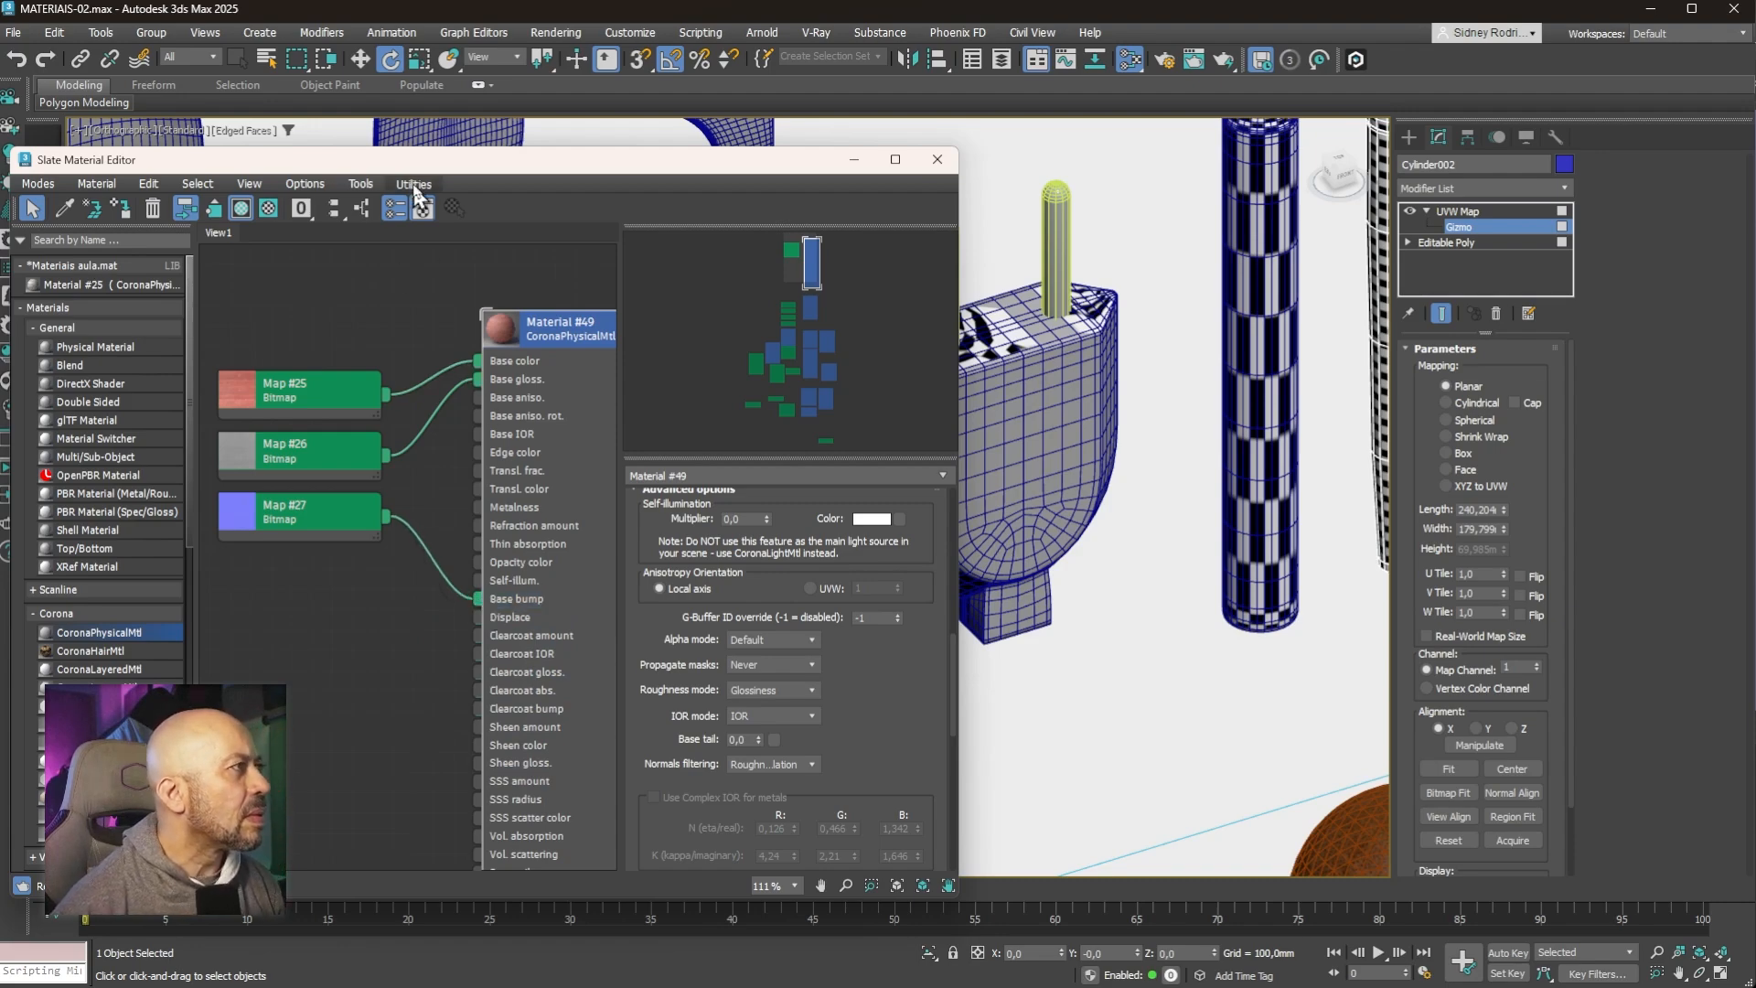
# Step: Leave the UVW Map's gizmo level on the paintbrush and collapse the object to an Editable Poly
pyautogui.moveTo(404, 162); pyautogui.dragTo(543, 154)
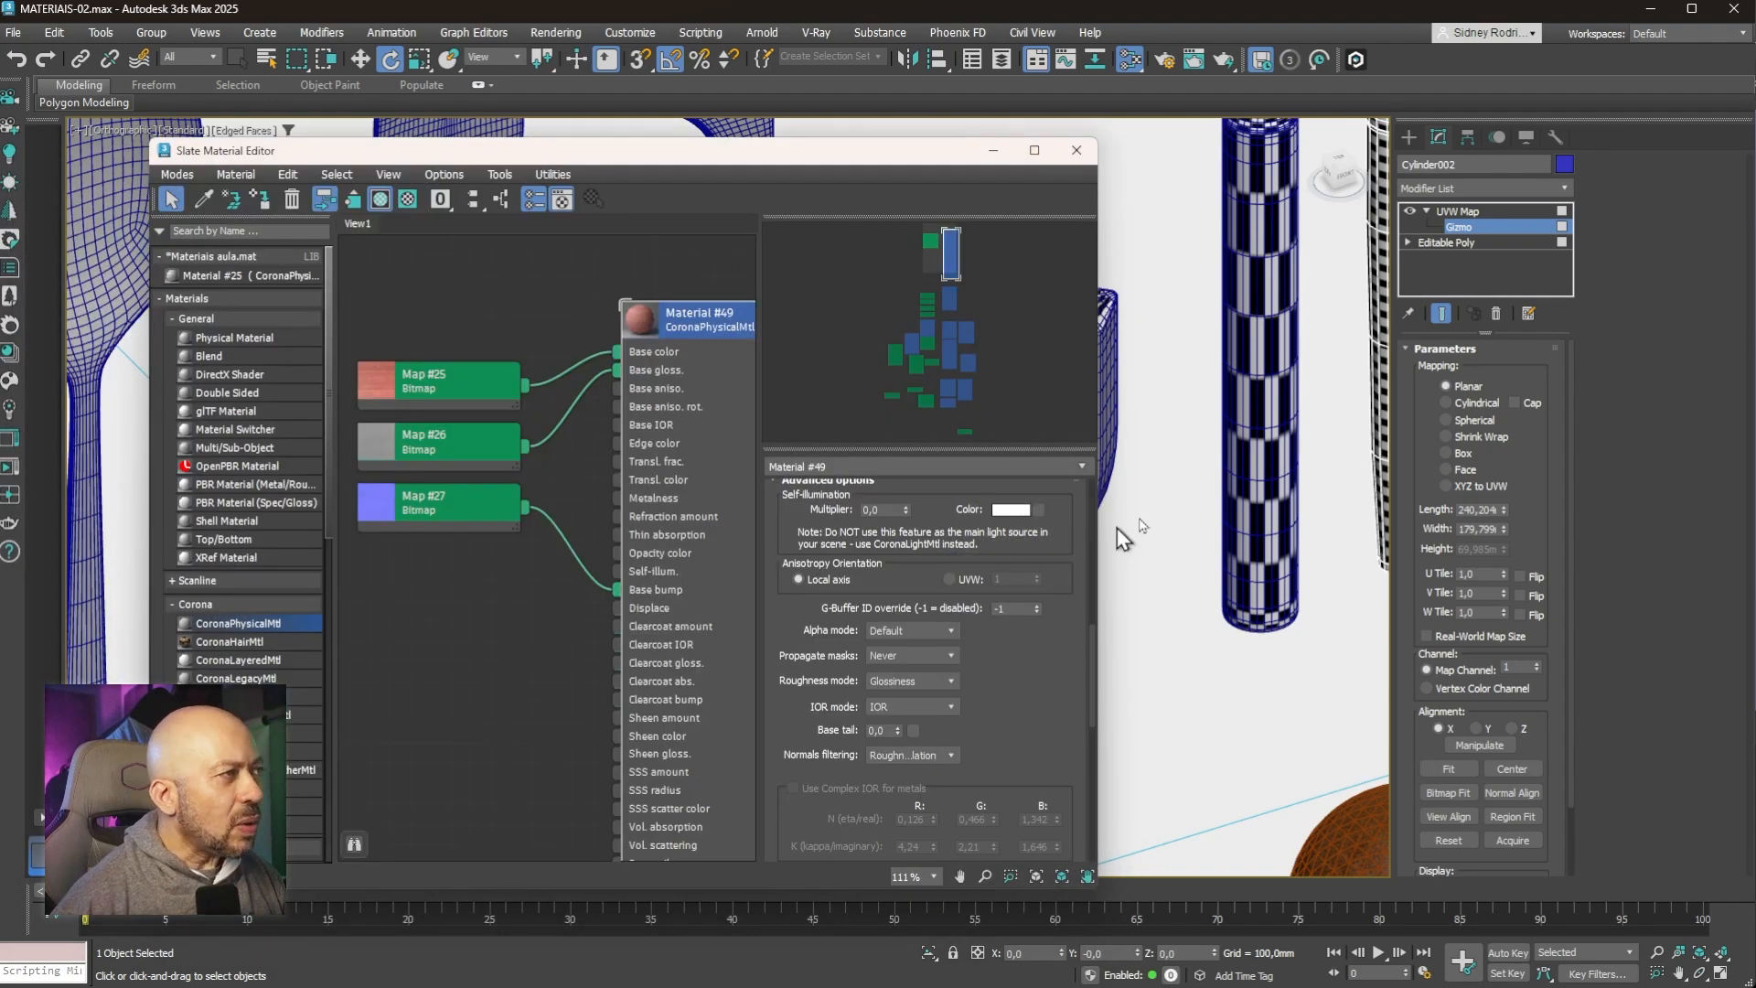
pyautogui.scroll(-5, 1162, 503)
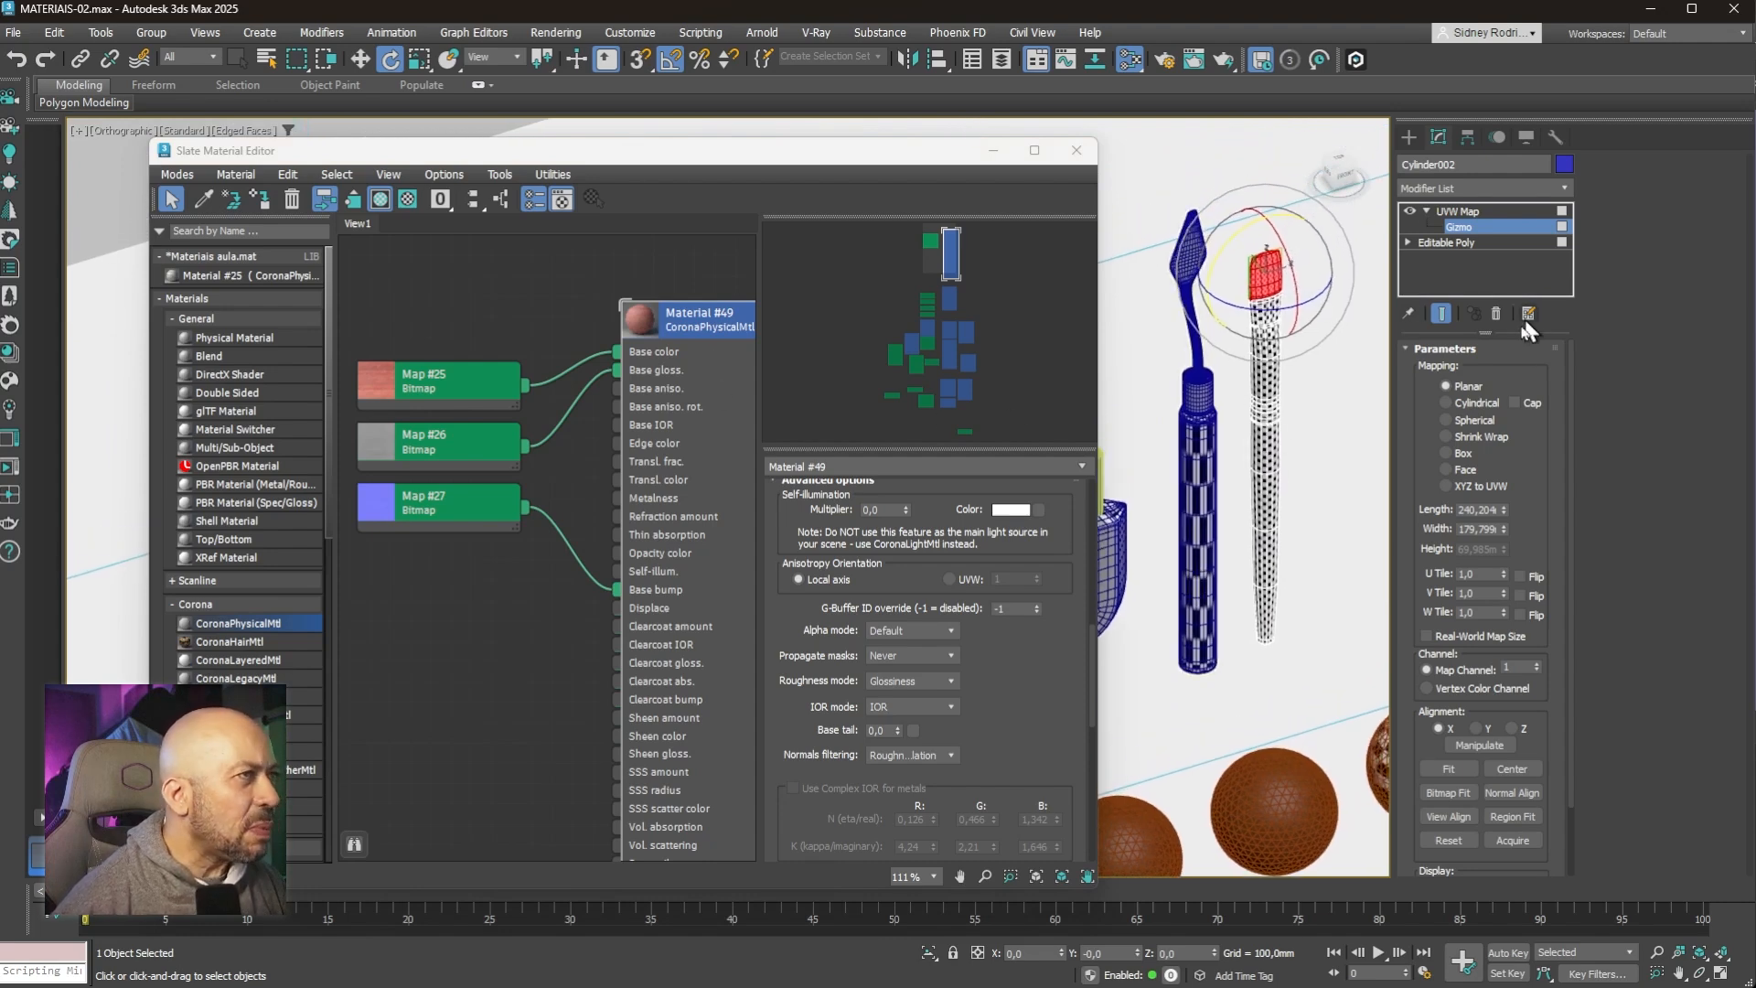
pyautogui.click(1468, 228)
pyautogui.click(1464, 217)
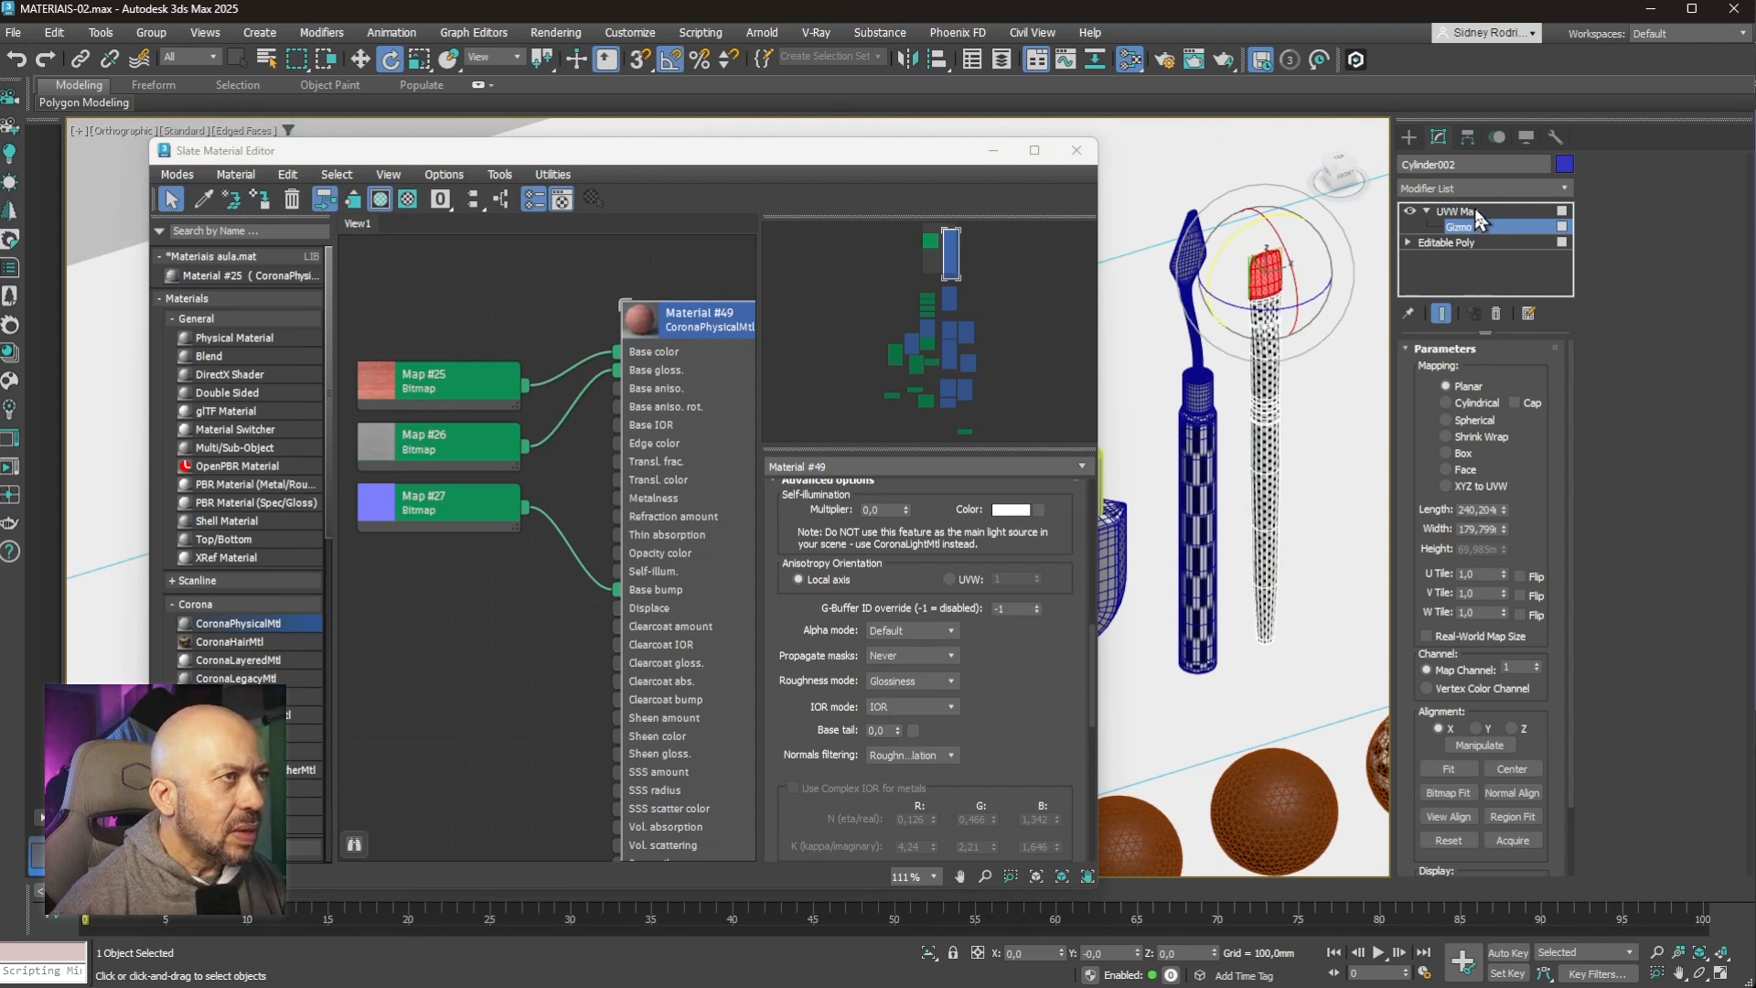
pyautogui.click(1475, 211)
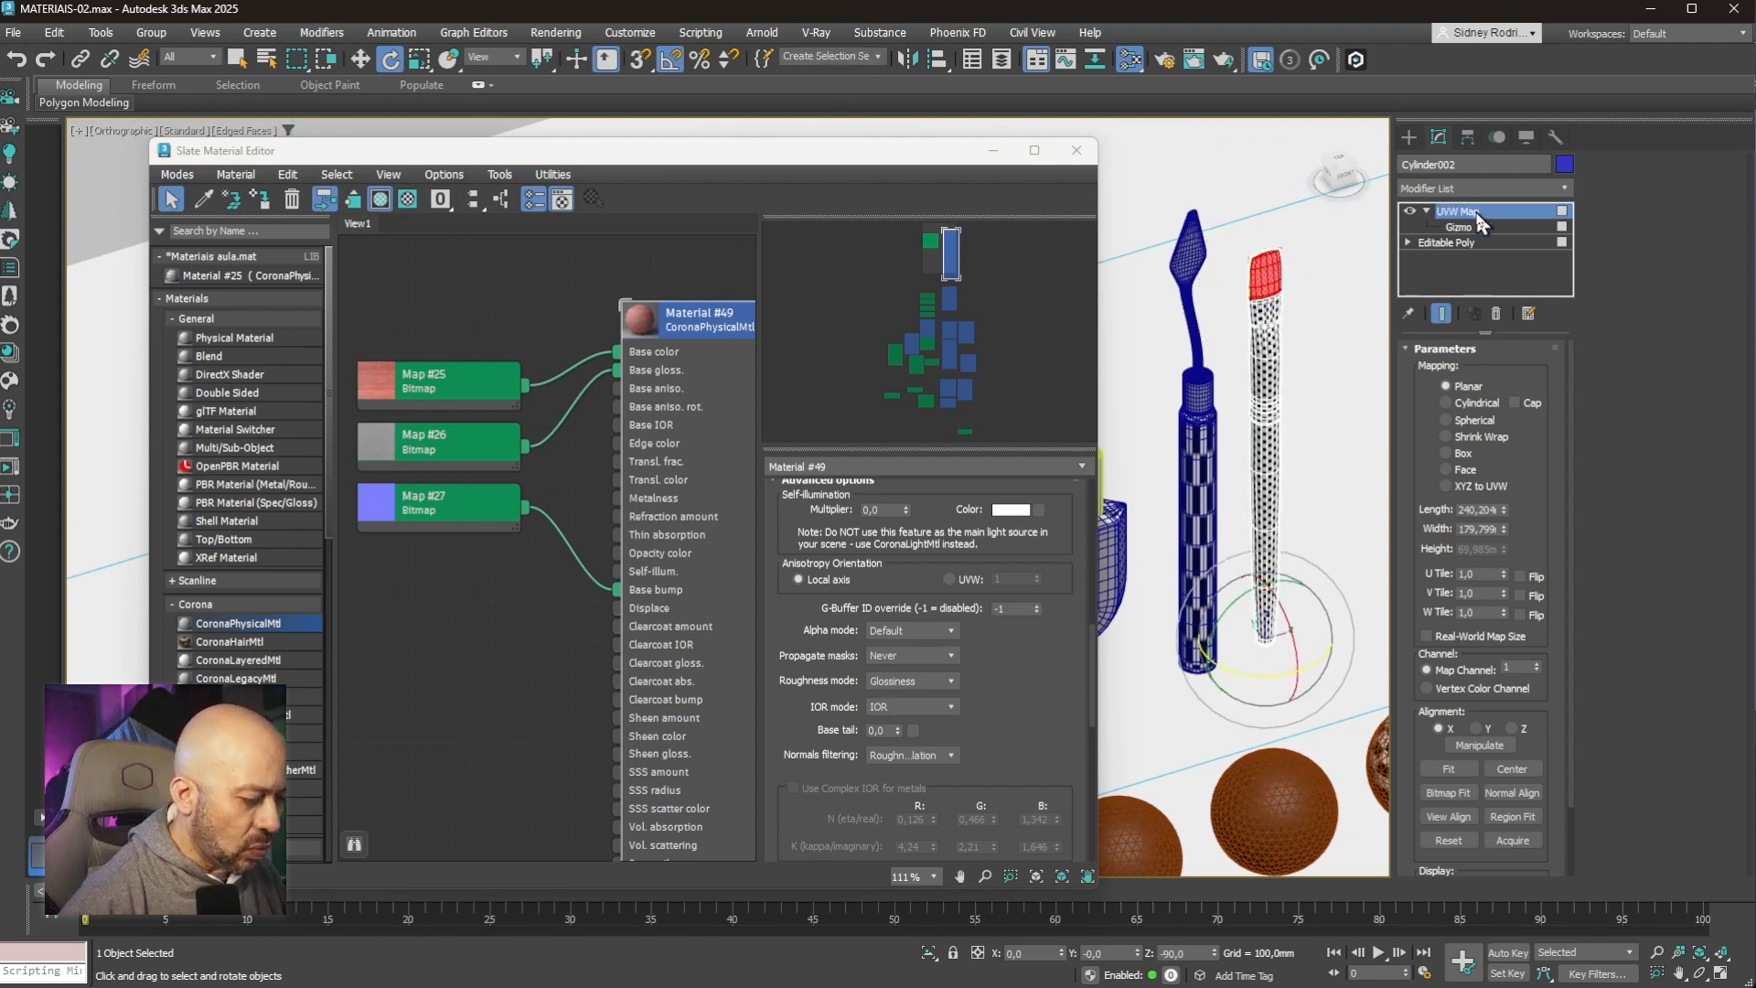
pyautogui.rightClick(1268, 280)
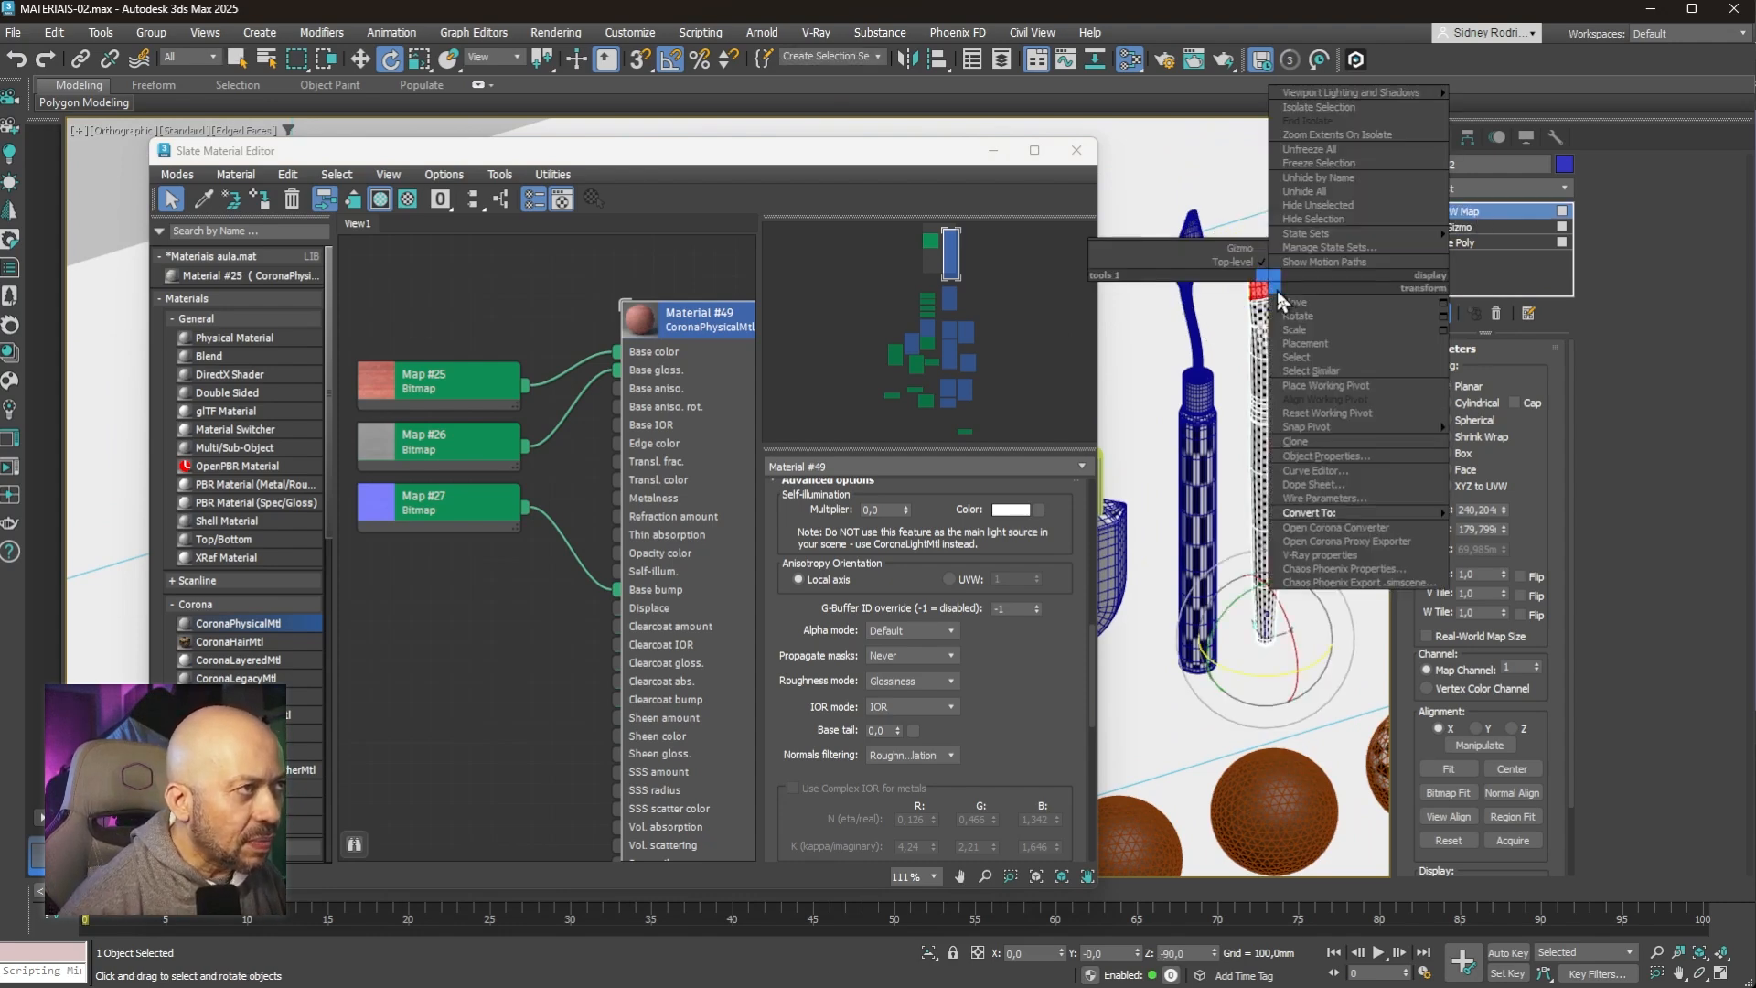
pyautogui.moveTo(1357, 510)
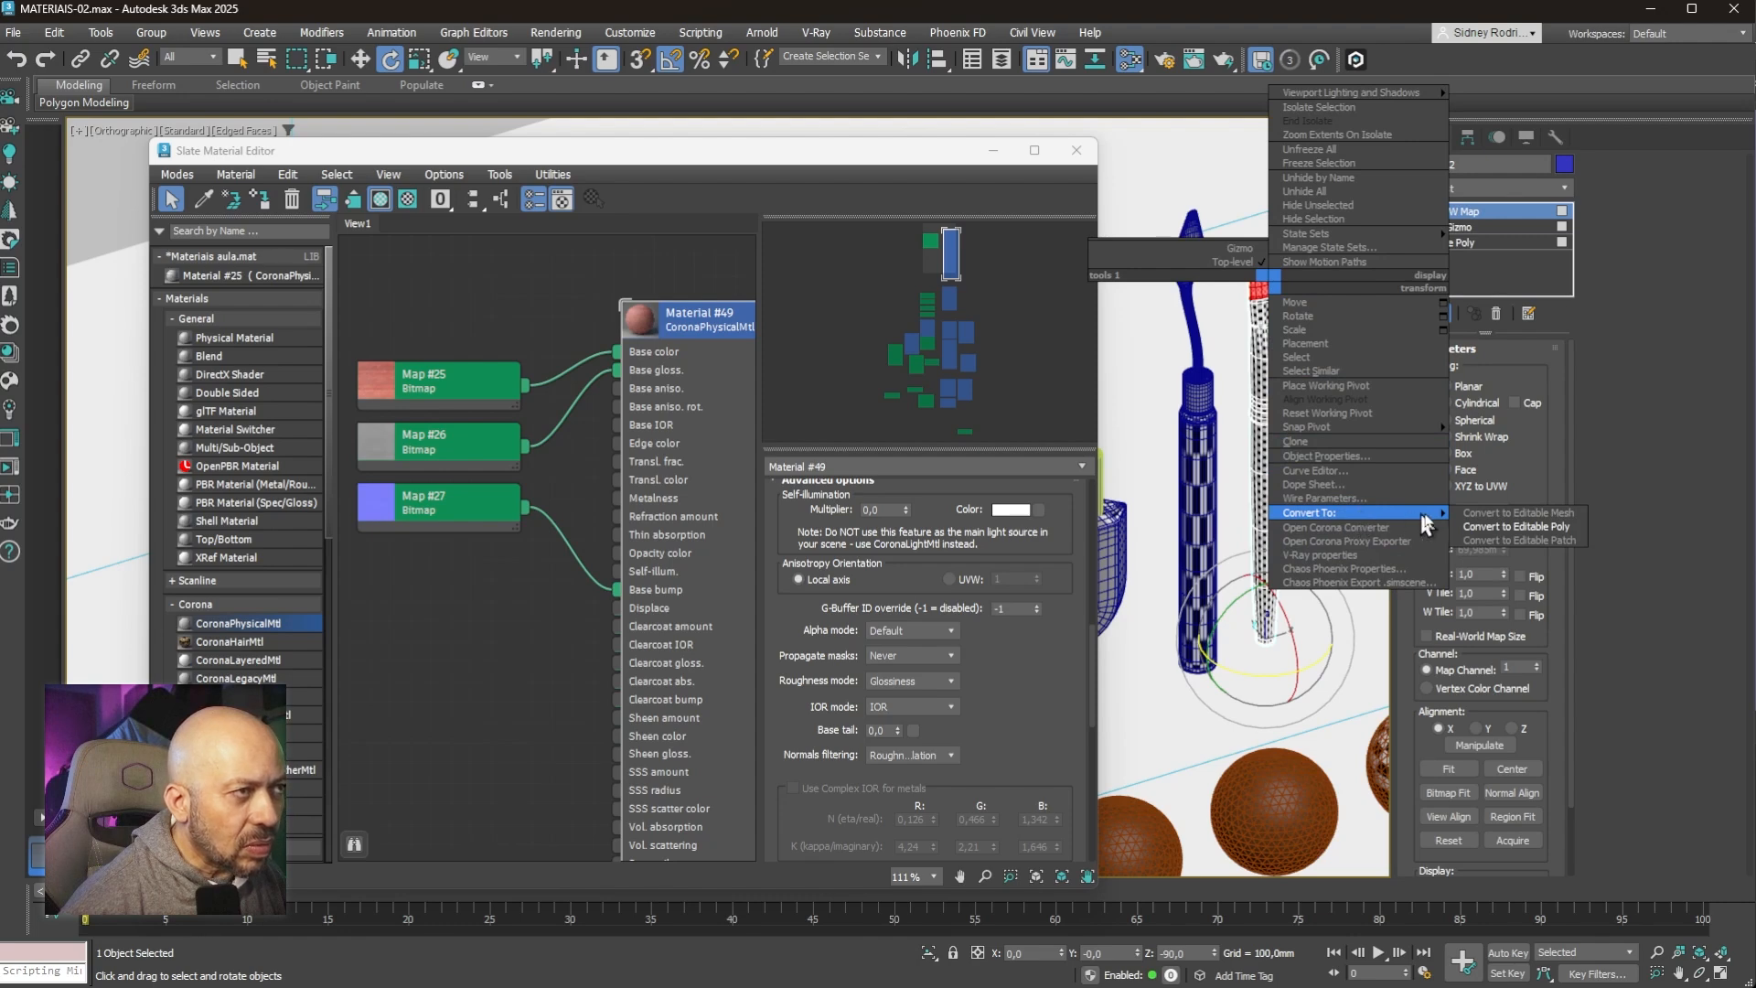
pyautogui.click(1511, 527)
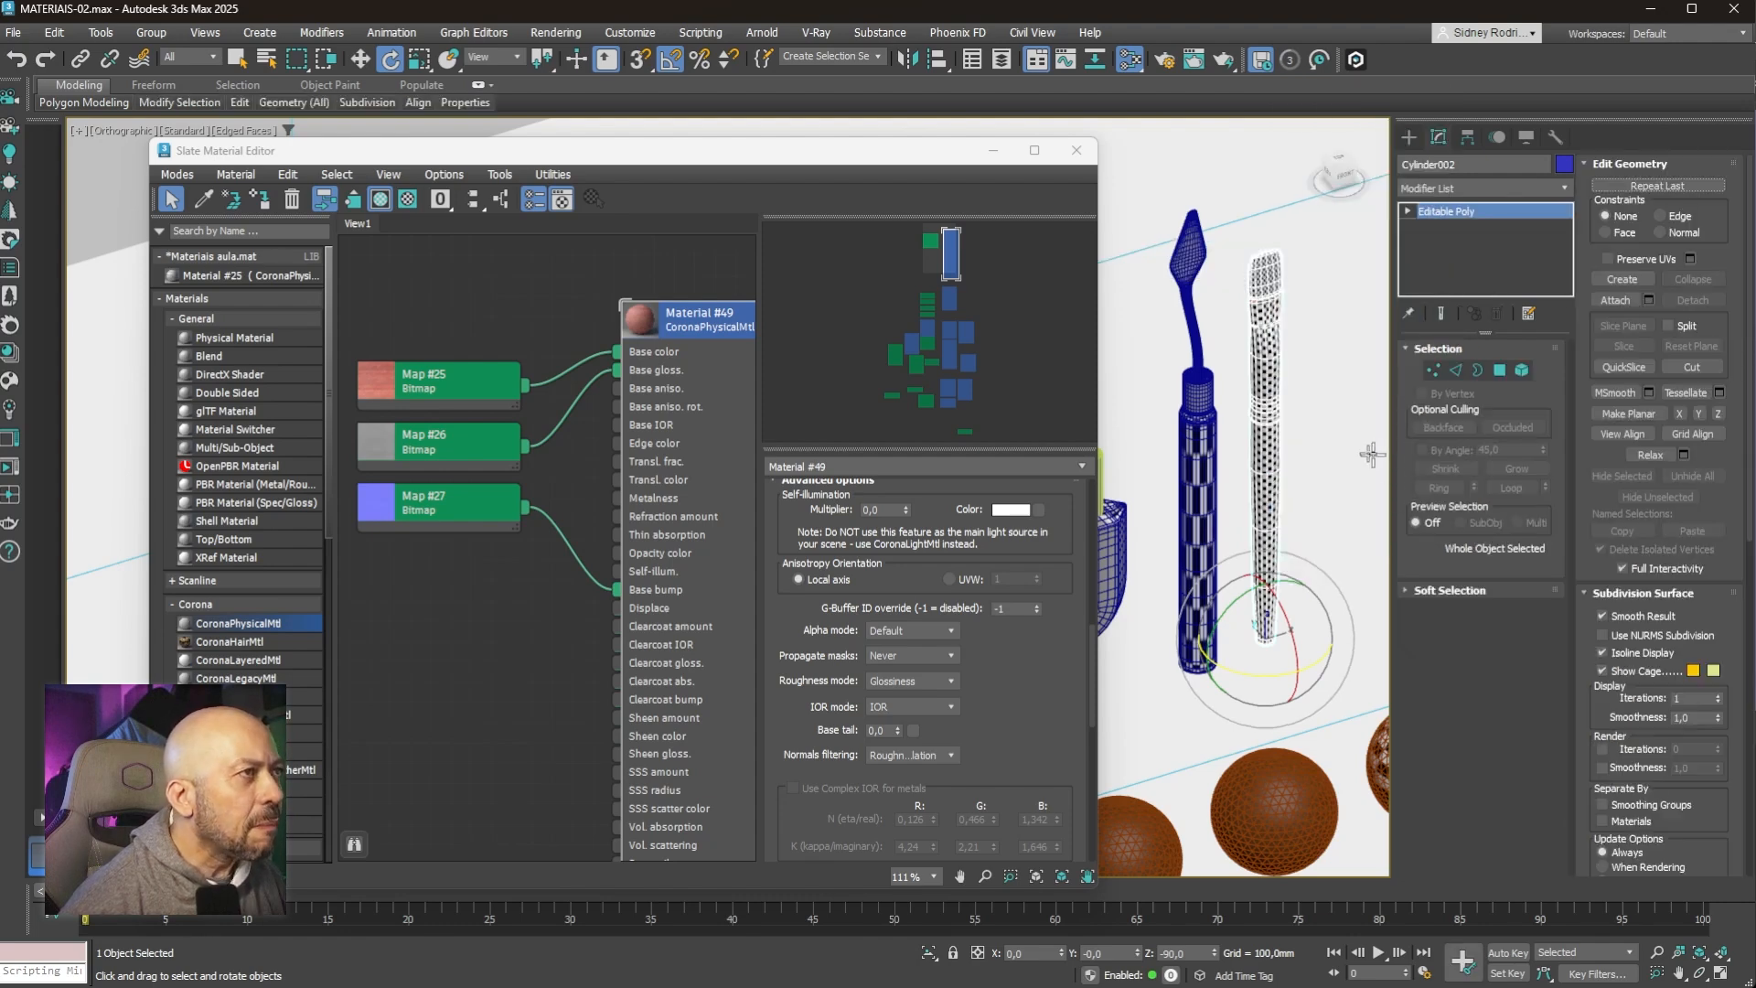
# Step: Paste the copied TurboSmooth modifier onto the paintbrush and hide the edged faces in the viewport
pyautogui.rightClick(1479, 211)
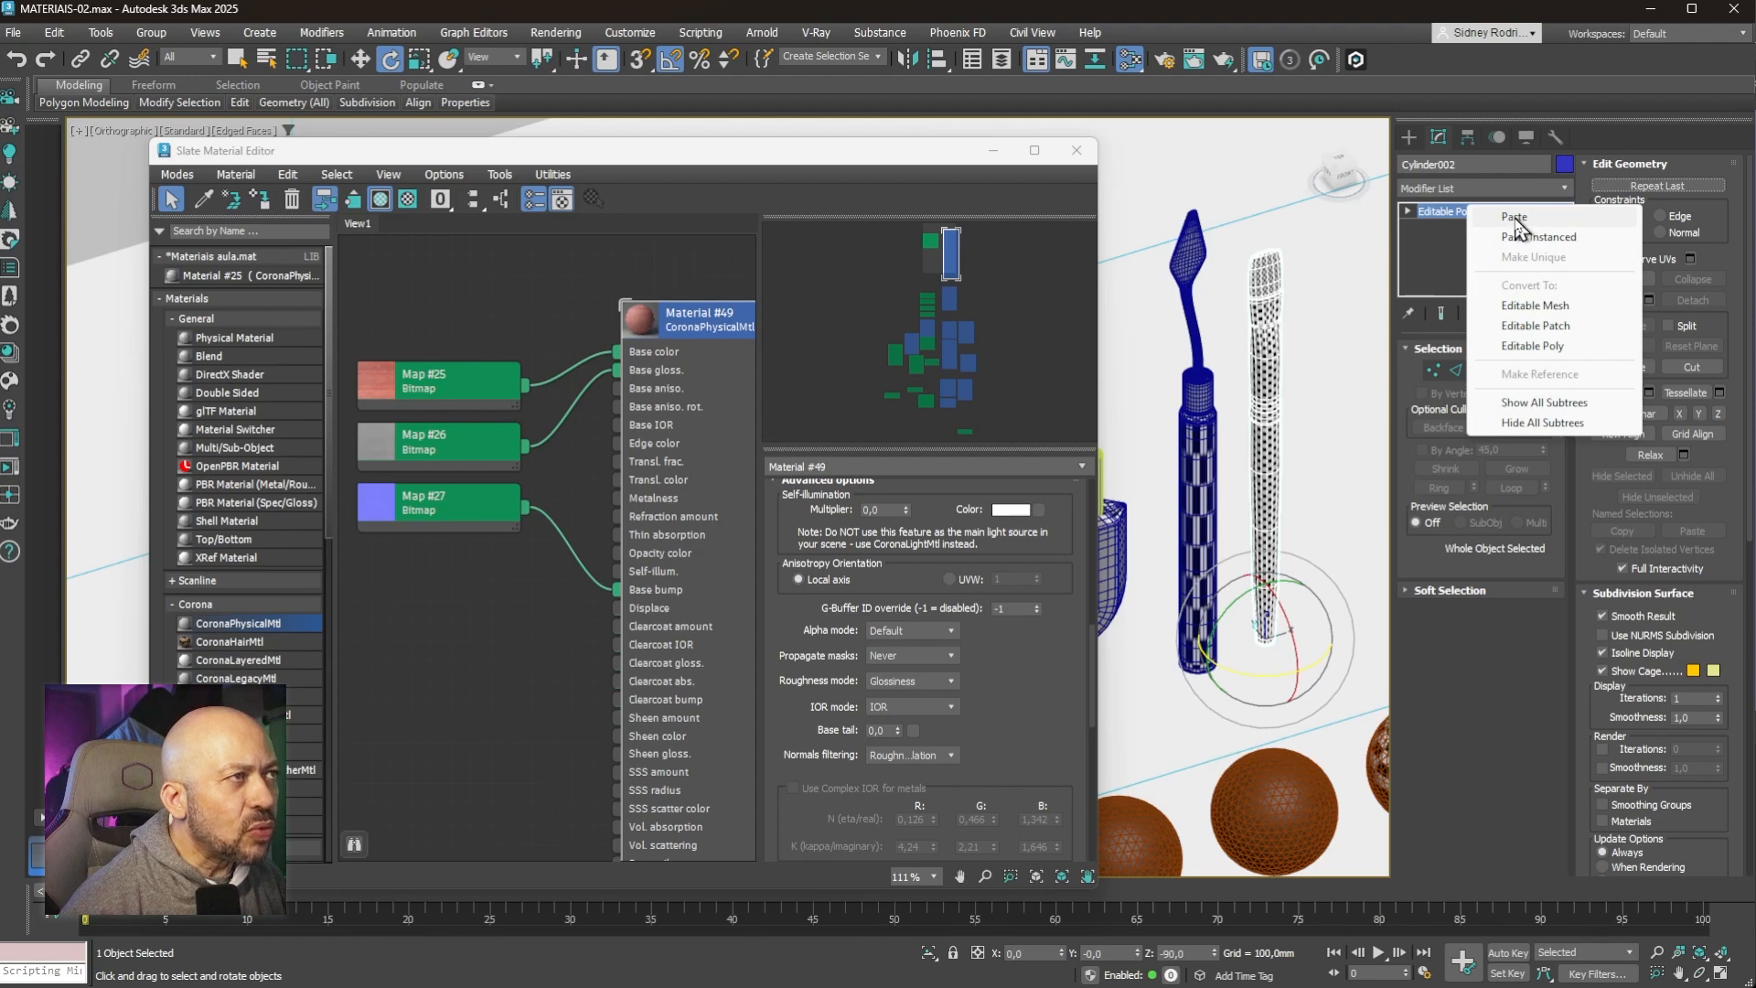
pyautogui.click(1514, 219)
pyautogui.scroll(6, 1315, 283)
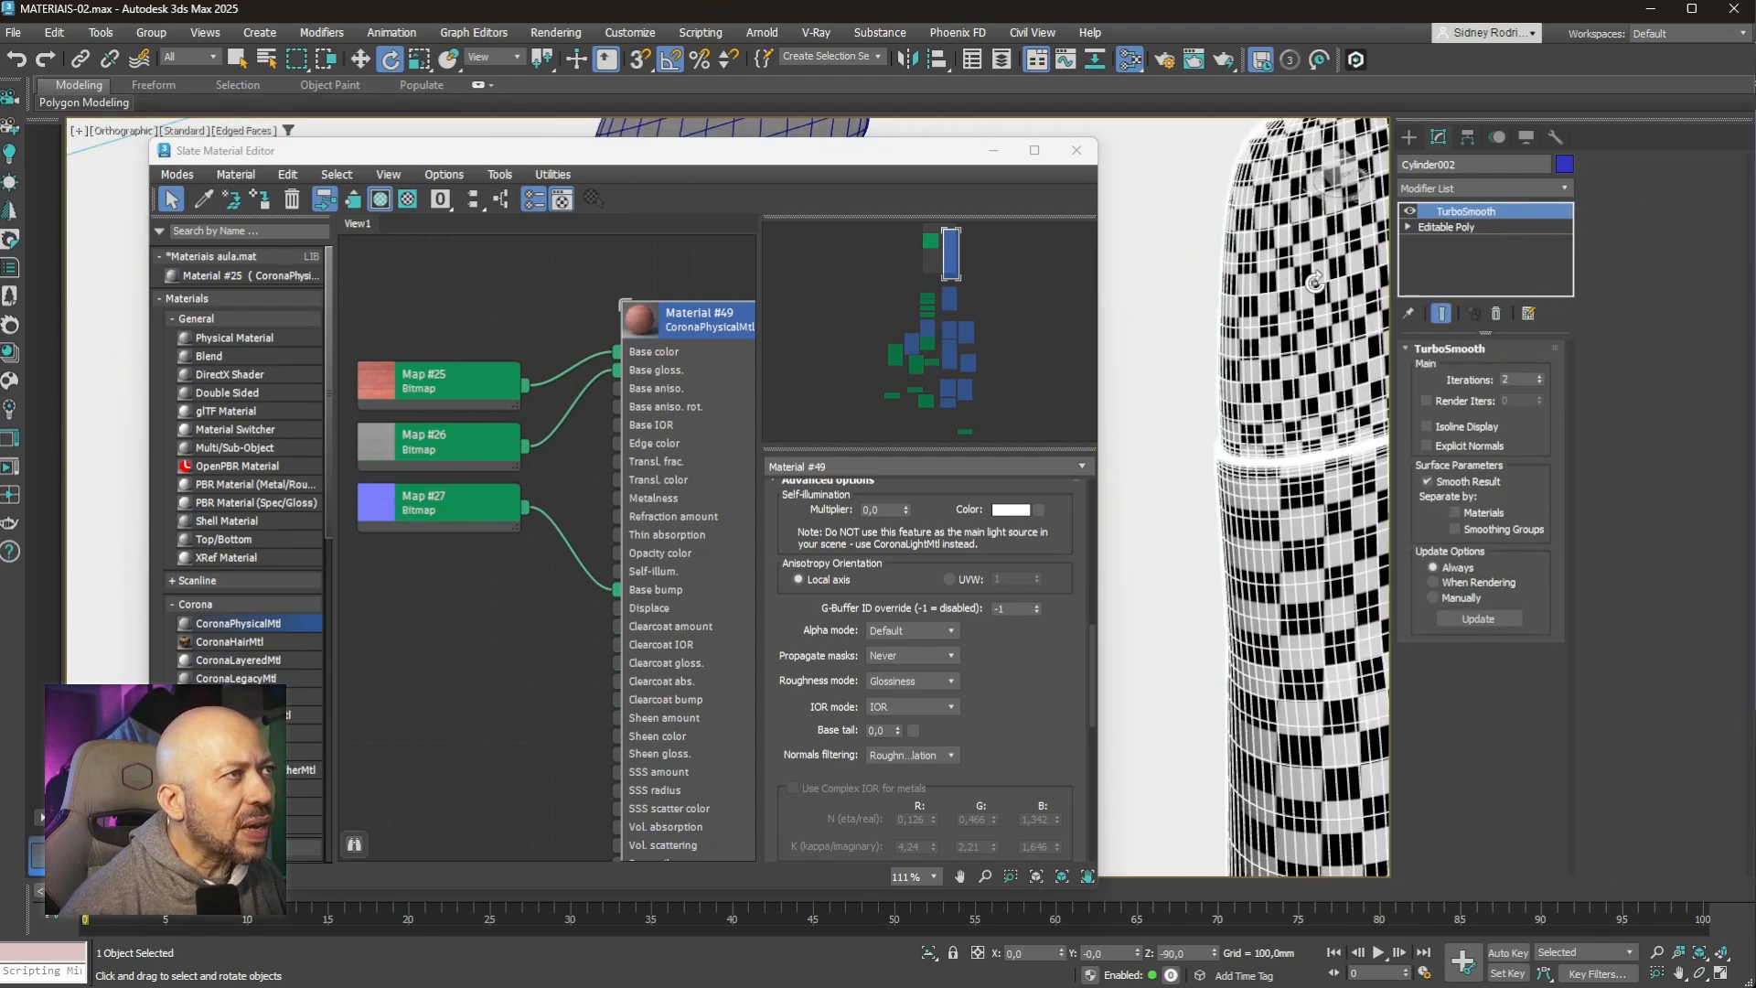
pyautogui.scroll(-4, 1315, 283)
pyautogui.press('F4')
pyautogui.moveTo(1312, 314); pyautogui.dragTo(1206, 375, button='middle')
# Step: Assign the red painted wood material to the paintbrush
pyautogui.moveTo(461, 331); pyautogui.dragTo(353, 304, button='middle')
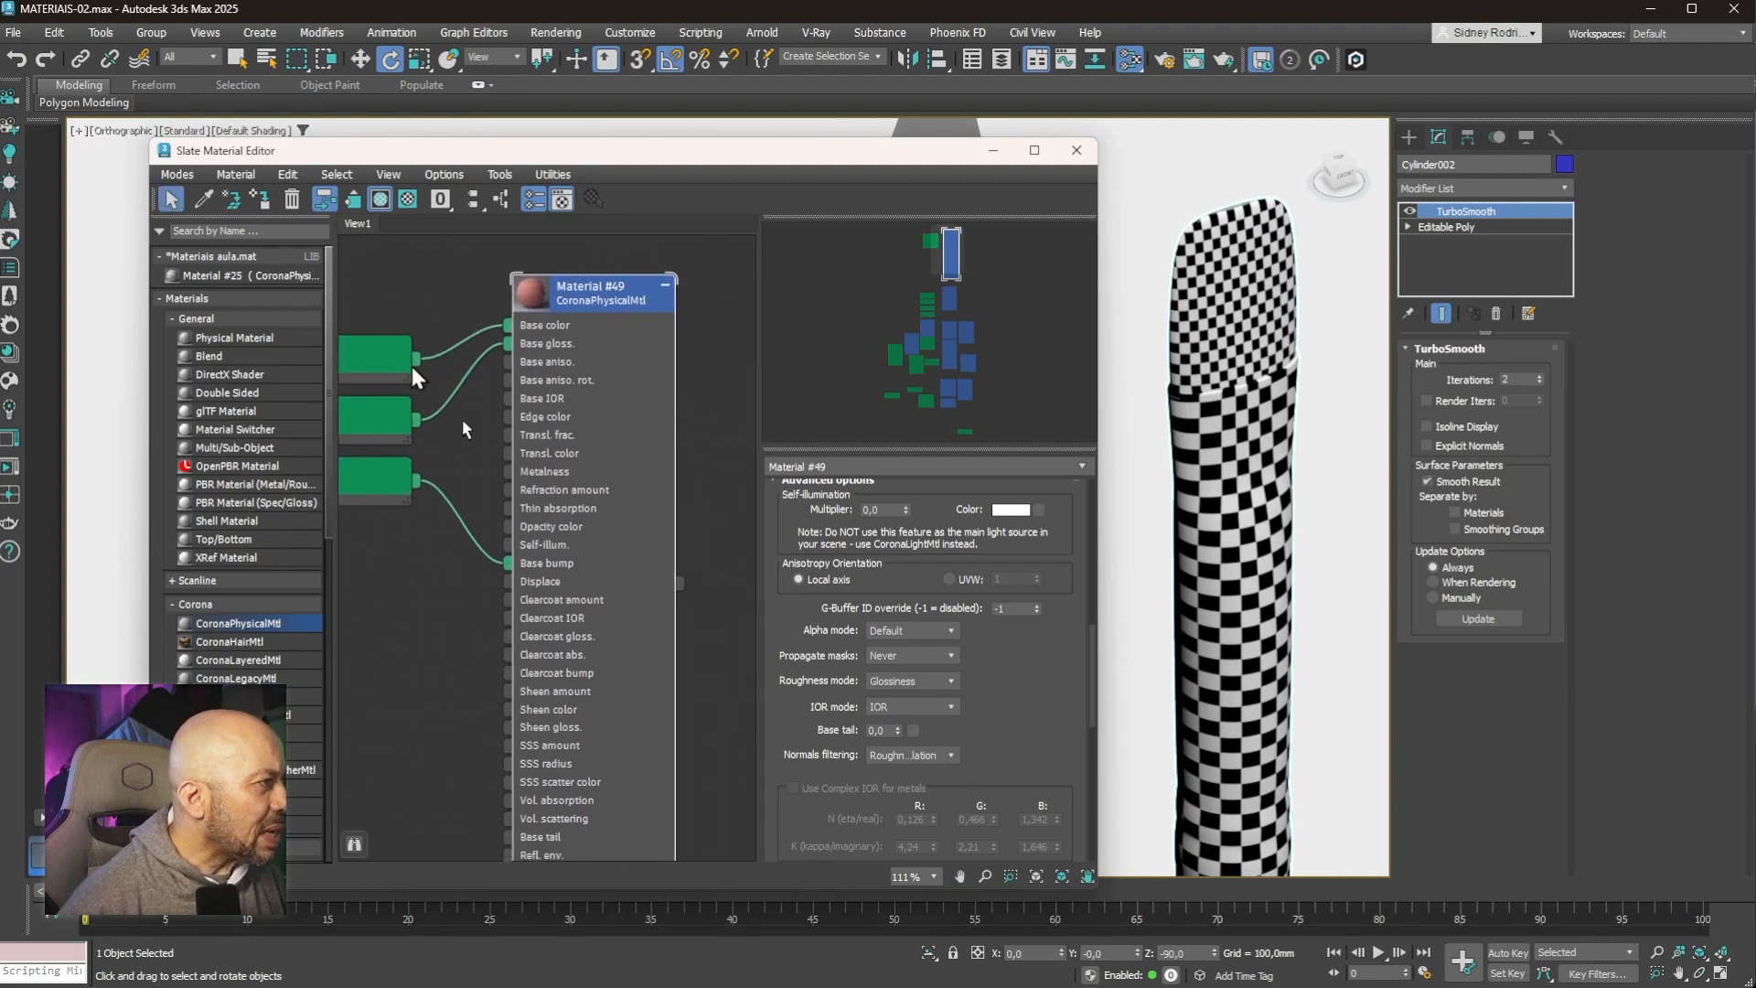
pyautogui.moveTo(680, 583); pyautogui.dragTo(1255, 603)
pyautogui.scroll(2, 1265, 526)
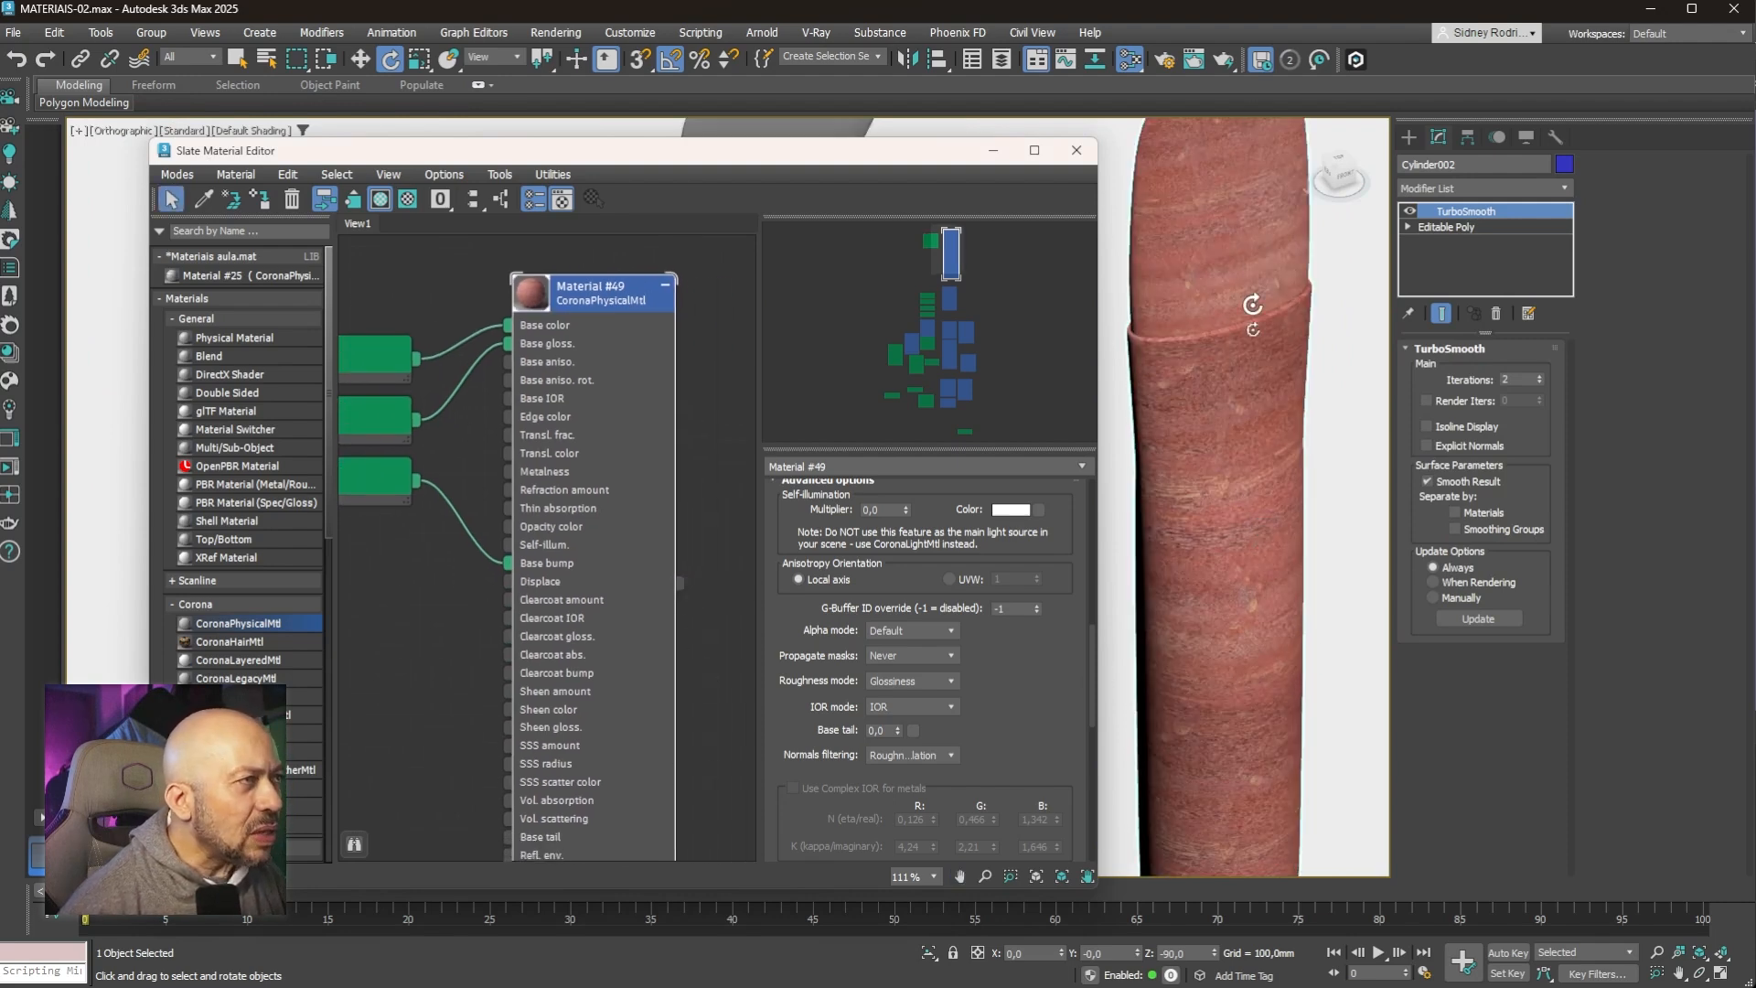
# Step: Examine how the wood texture maps along the paintbrush's end and handle, and compare it with the neighbouring plug
pyautogui.keyDown('alt'); pyautogui.moveTo(1242, 274); pyautogui.dragTo(1281, 439, button='middle'); pyautogui.keyUp('alt')
pyautogui.moveTo(913, 171); pyautogui.dragTo(746, 177)
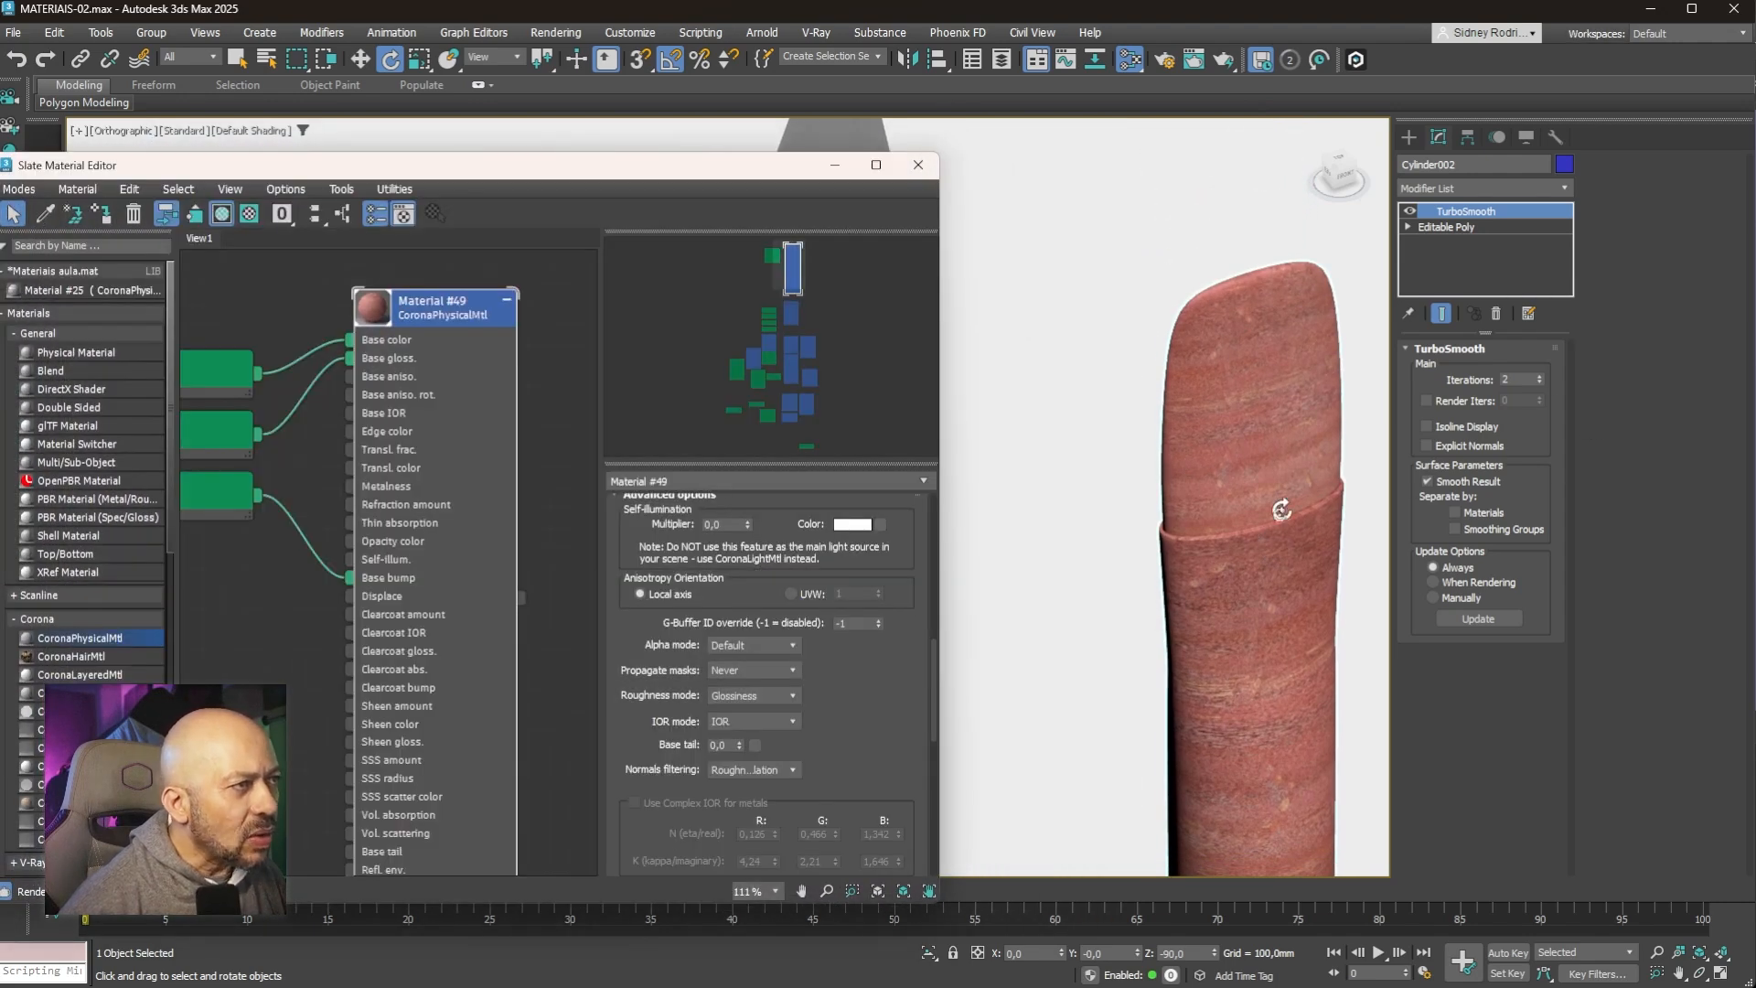
pyautogui.keyDown('alt'); pyautogui.moveTo(1281, 509); pyautogui.dragTo(1228, 538, button='middle'); pyautogui.keyUp('alt')
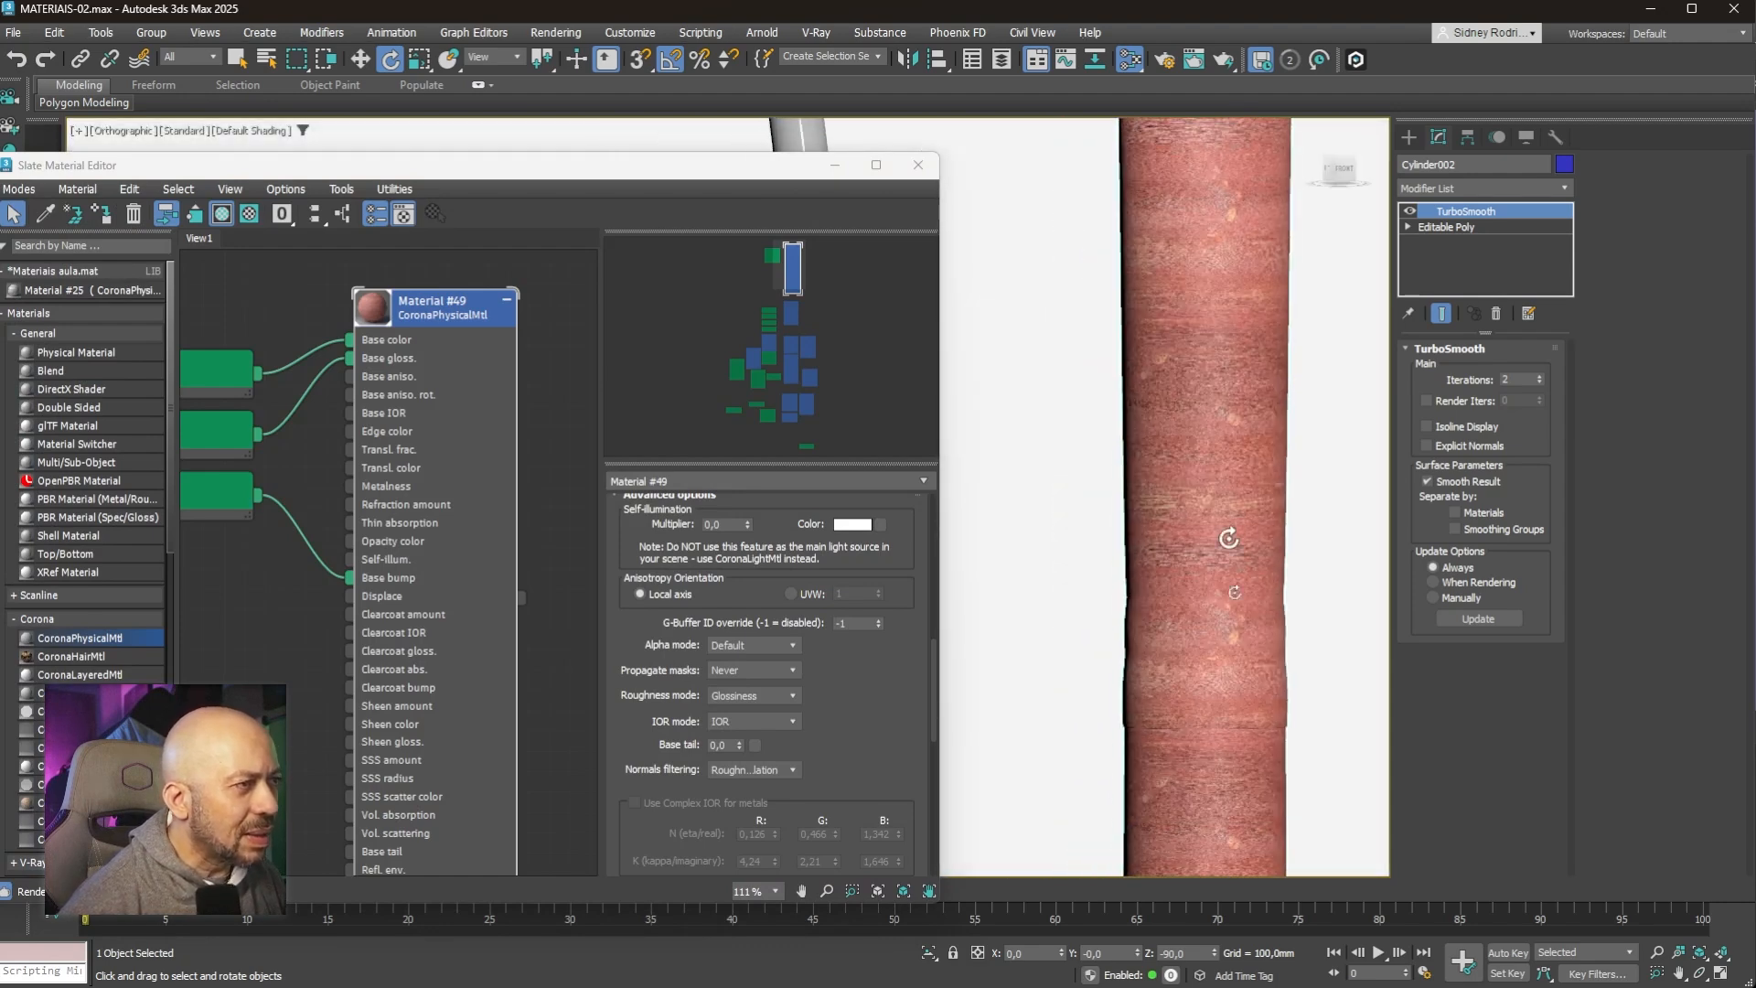
pyautogui.scroll(-8, 1228, 538)
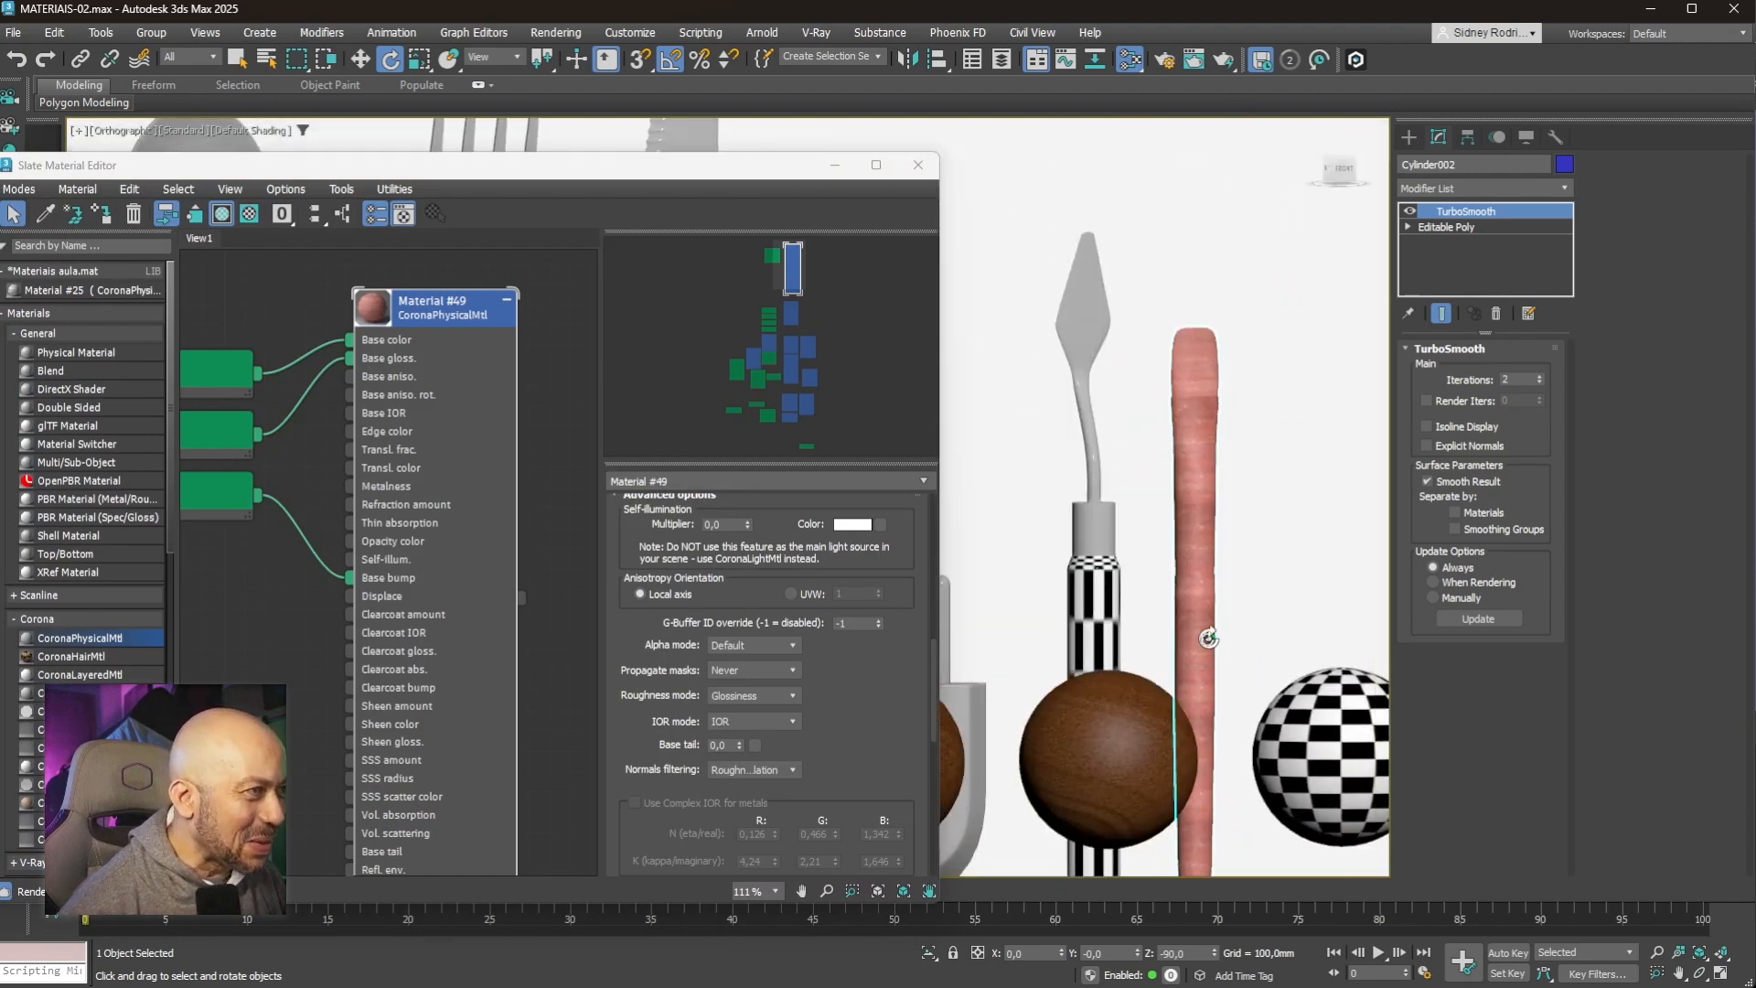
pyautogui.keyDown('alt'); pyautogui.moveTo(1208, 637); pyautogui.dragTo(1187, 590, button='middle'); pyautogui.keyUp('alt')
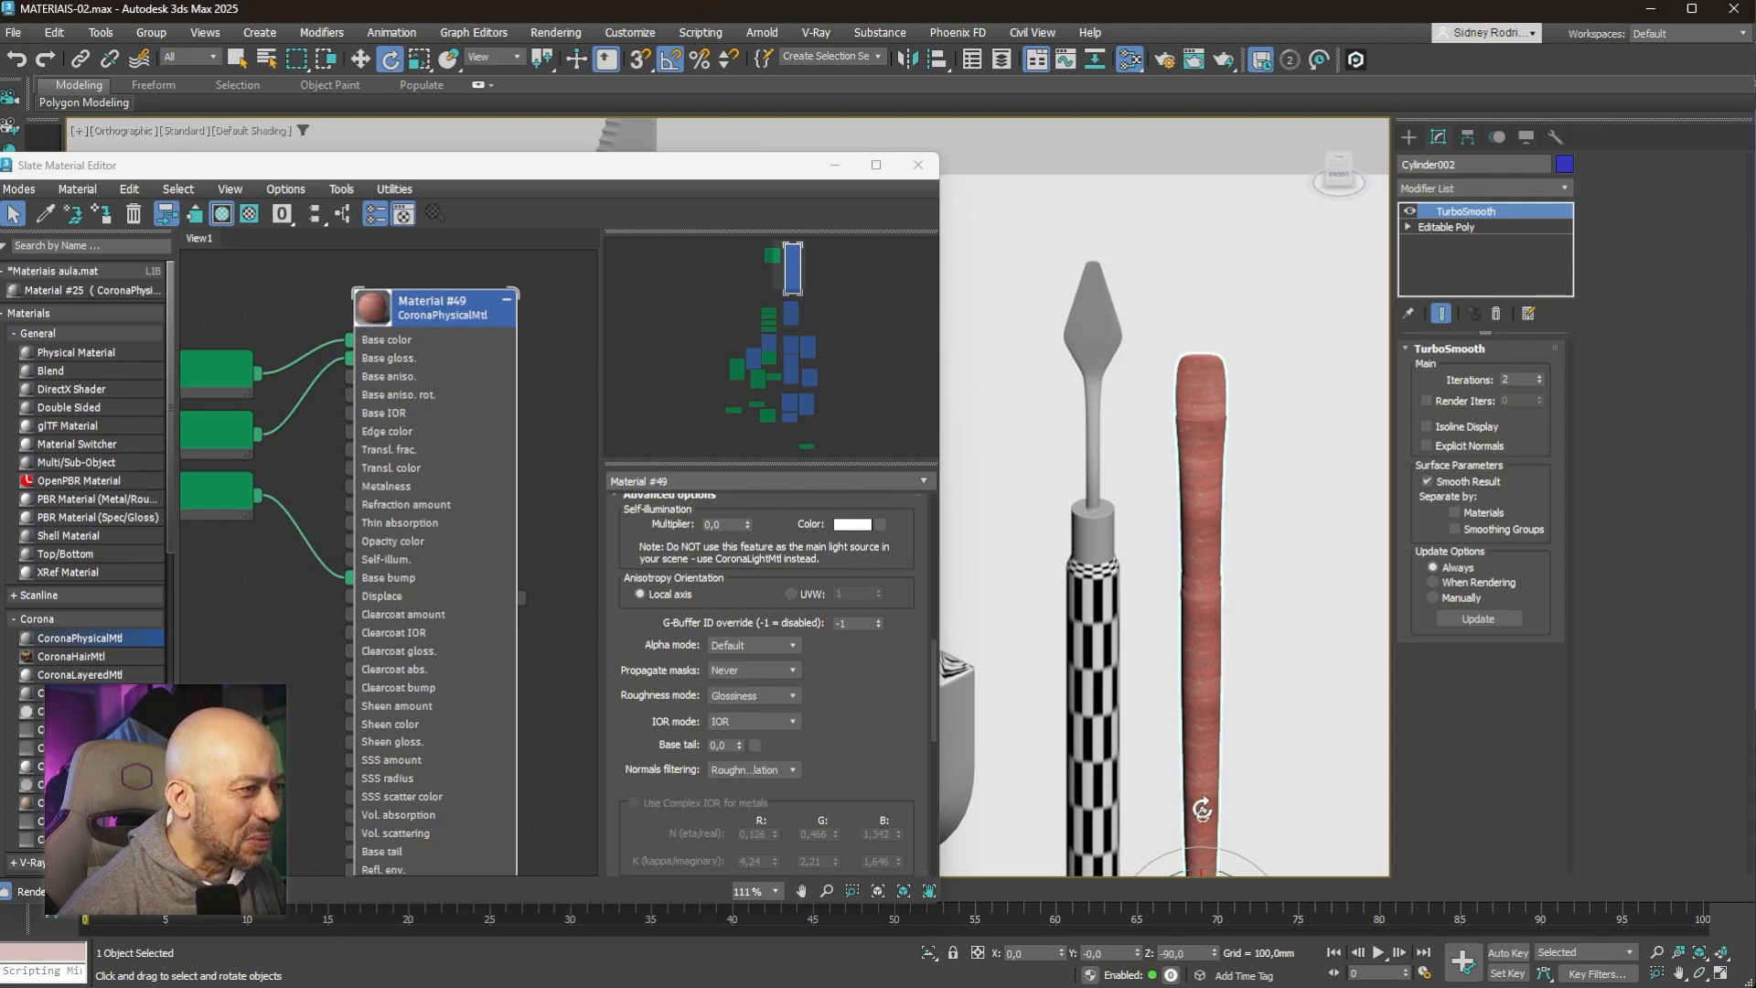
pyautogui.scroll(10, 1202, 808)
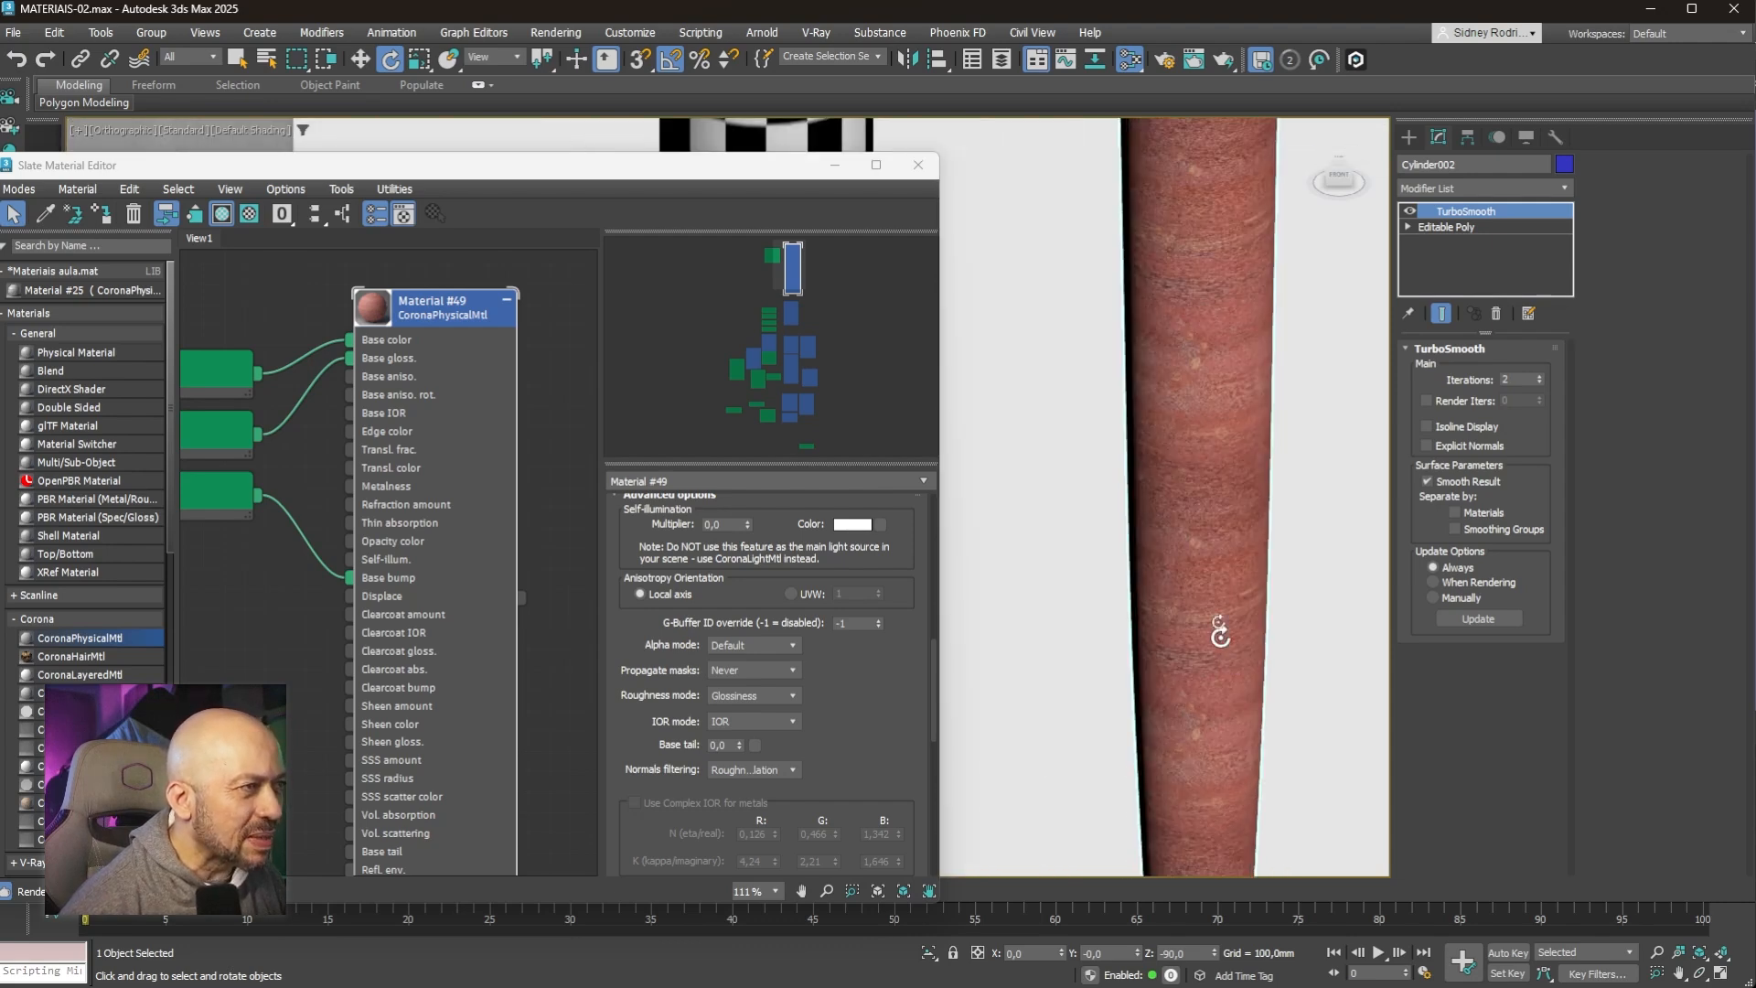
pyautogui.keyDown('alt'); pyautogui.moveTo(1220, 631); pyautogui.dragTo(1303, 485, button='middle'); pyautogui.keyUp('alt')
pyautogui.scroll(-8, 1273, 519)
pyautogui.keyDown('alt'); pyautogui.moveTo(1050, 614); pyautogui.dragTo(1166, 582, button='middle'); pyautogui.keyUp('alt')
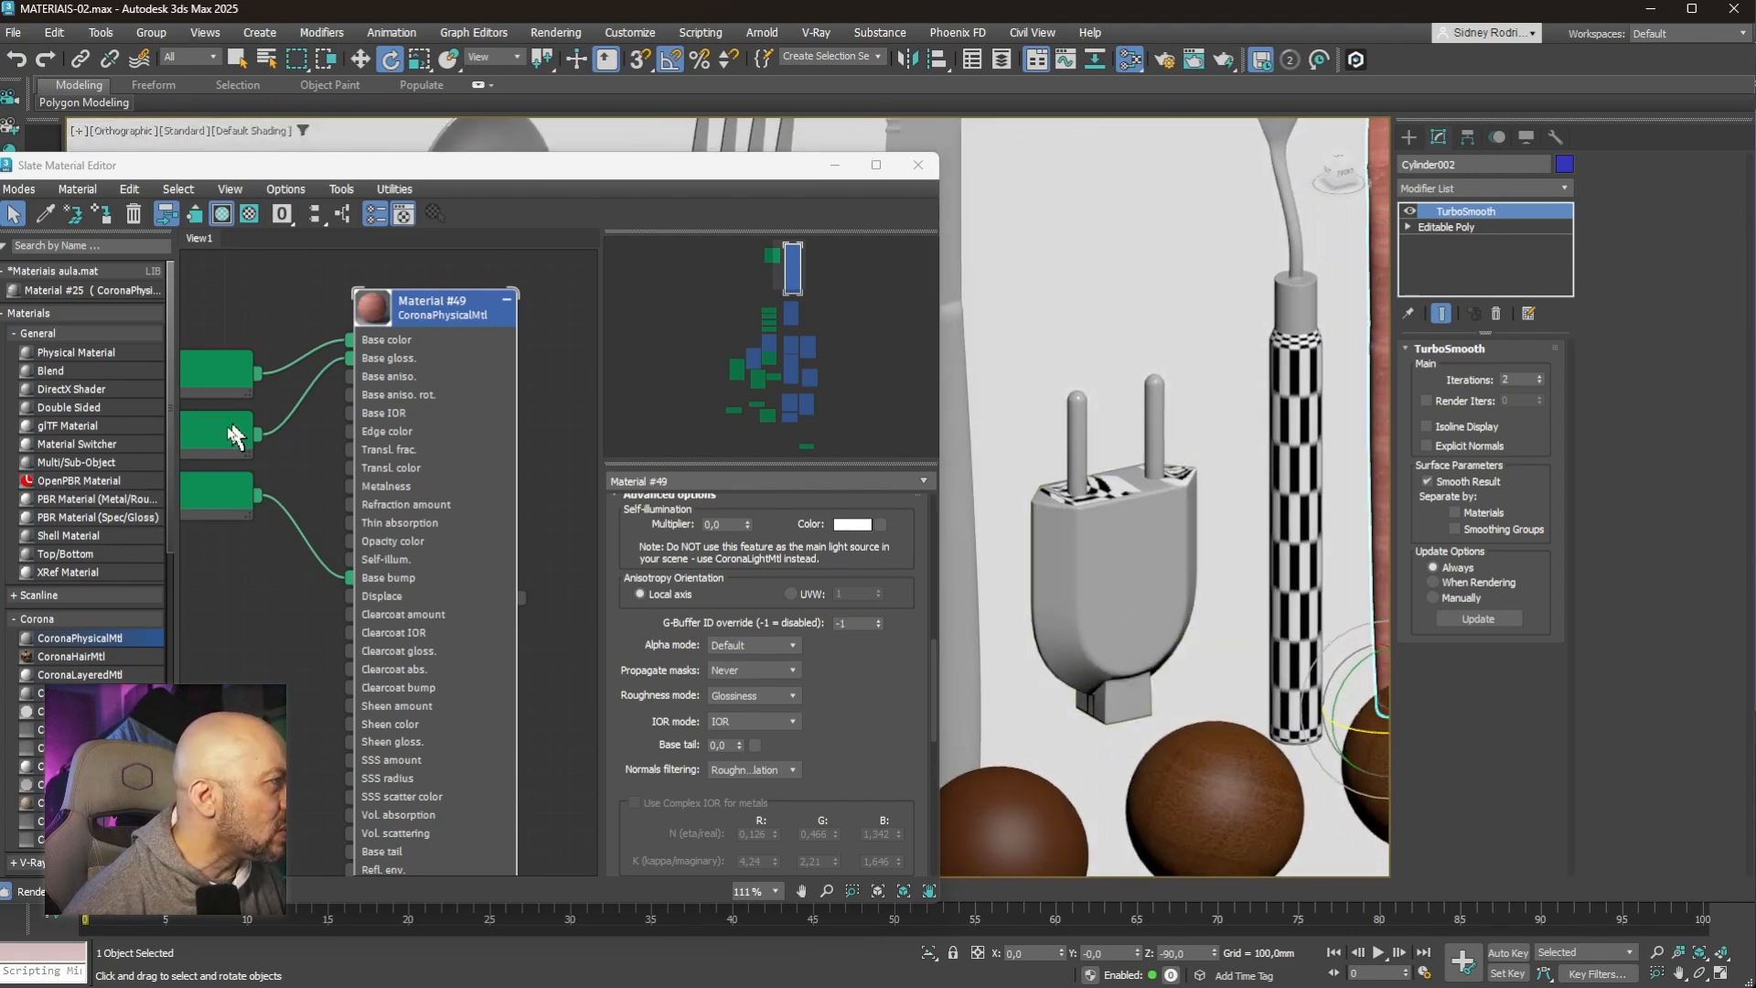
# Step: Assign the red painted wood material to the plug body and to the spatula beside it
pyautogui.moveTo(521, 599); pyautogui.dragTo(1140, 572)
pyautogui.scroll(3, 1137, 572)
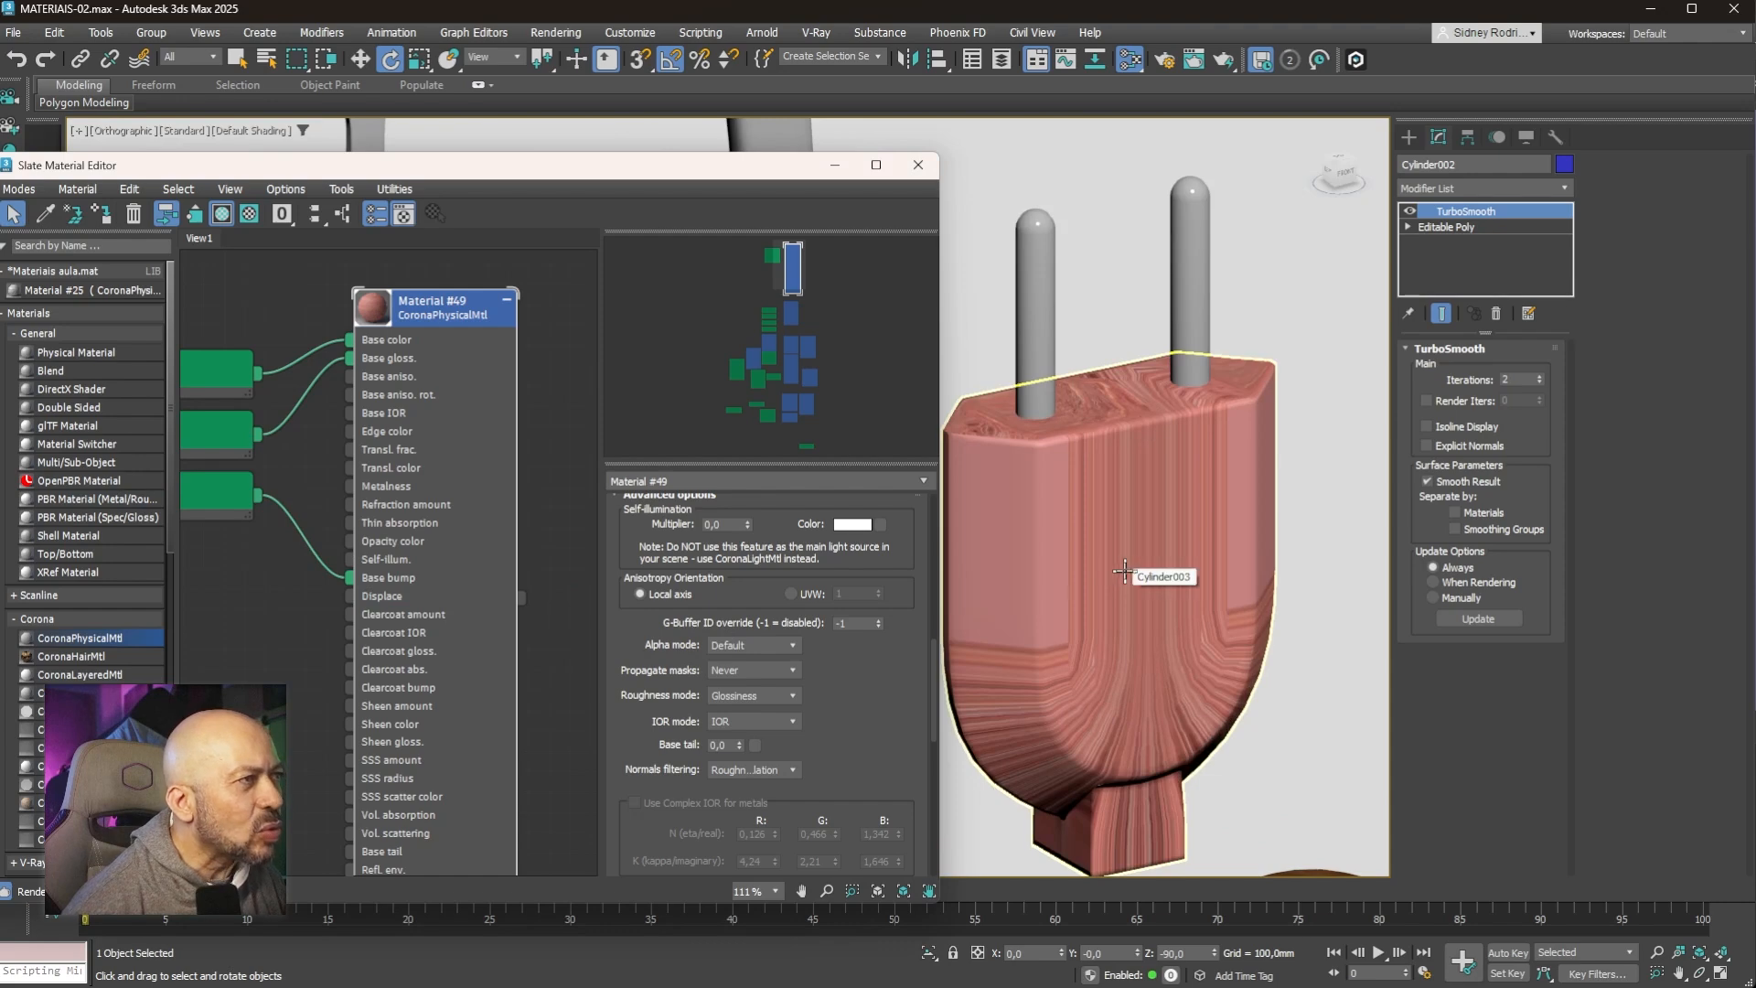
pyautogui.keyDown('alt'); pyautogui.moveTo(1137, 573); pyautogui.dragTo(1210, 546, button='middle'); pyautogui.keyUp('alt')
pyautogui.scroll(-6, 1209, 546)
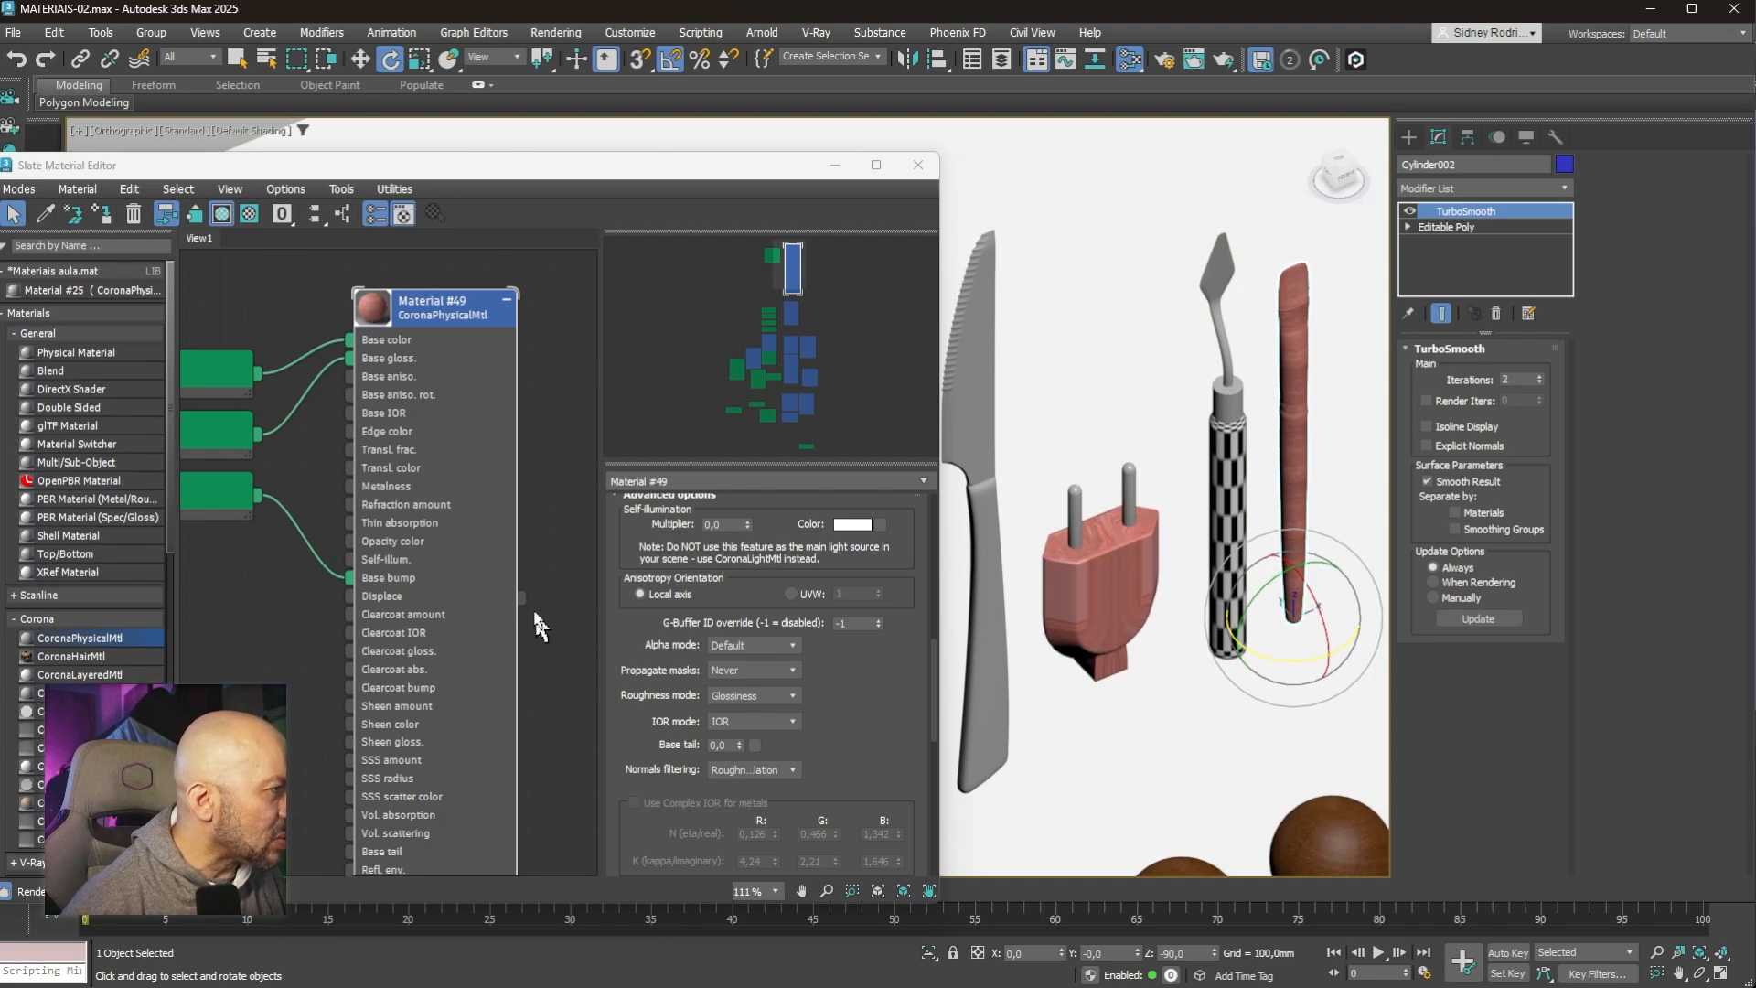
pyautogui.moveTo(523, 608); pyautogui.dragTo(1234, 476)
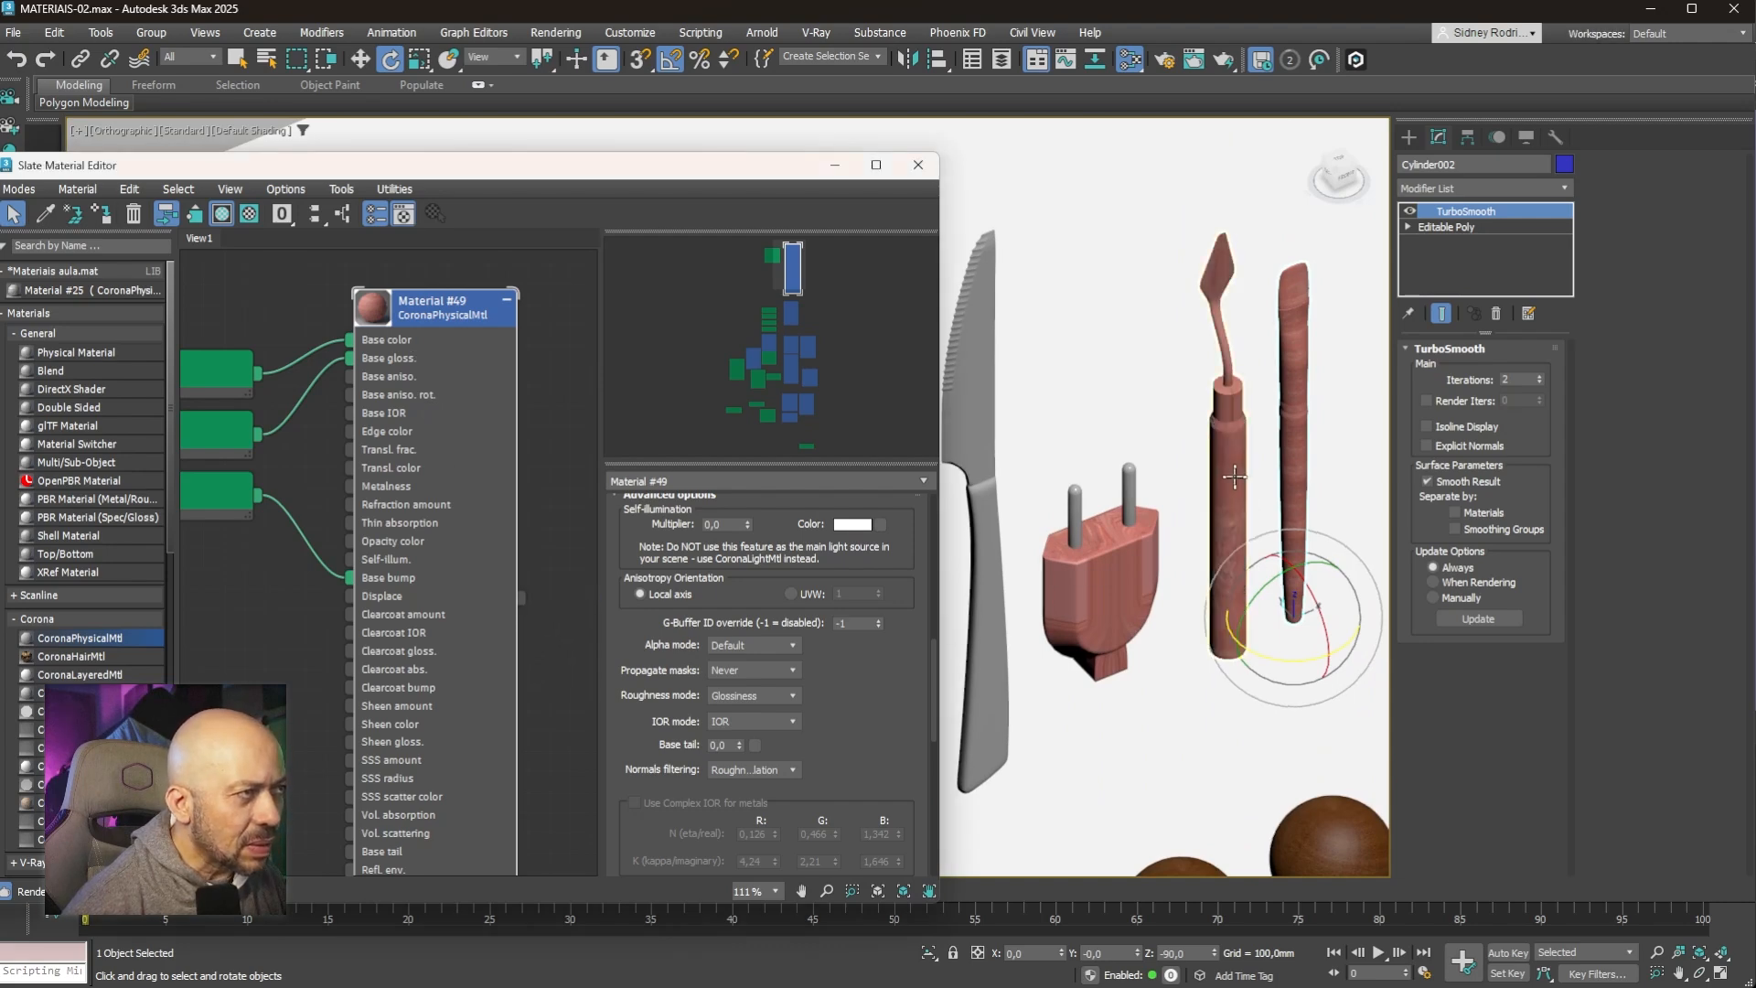
# Step: Examine how the wood texture maps along the spatula's handle, collar and thin neck
pyautogui.scroll(8, 1243, 480)
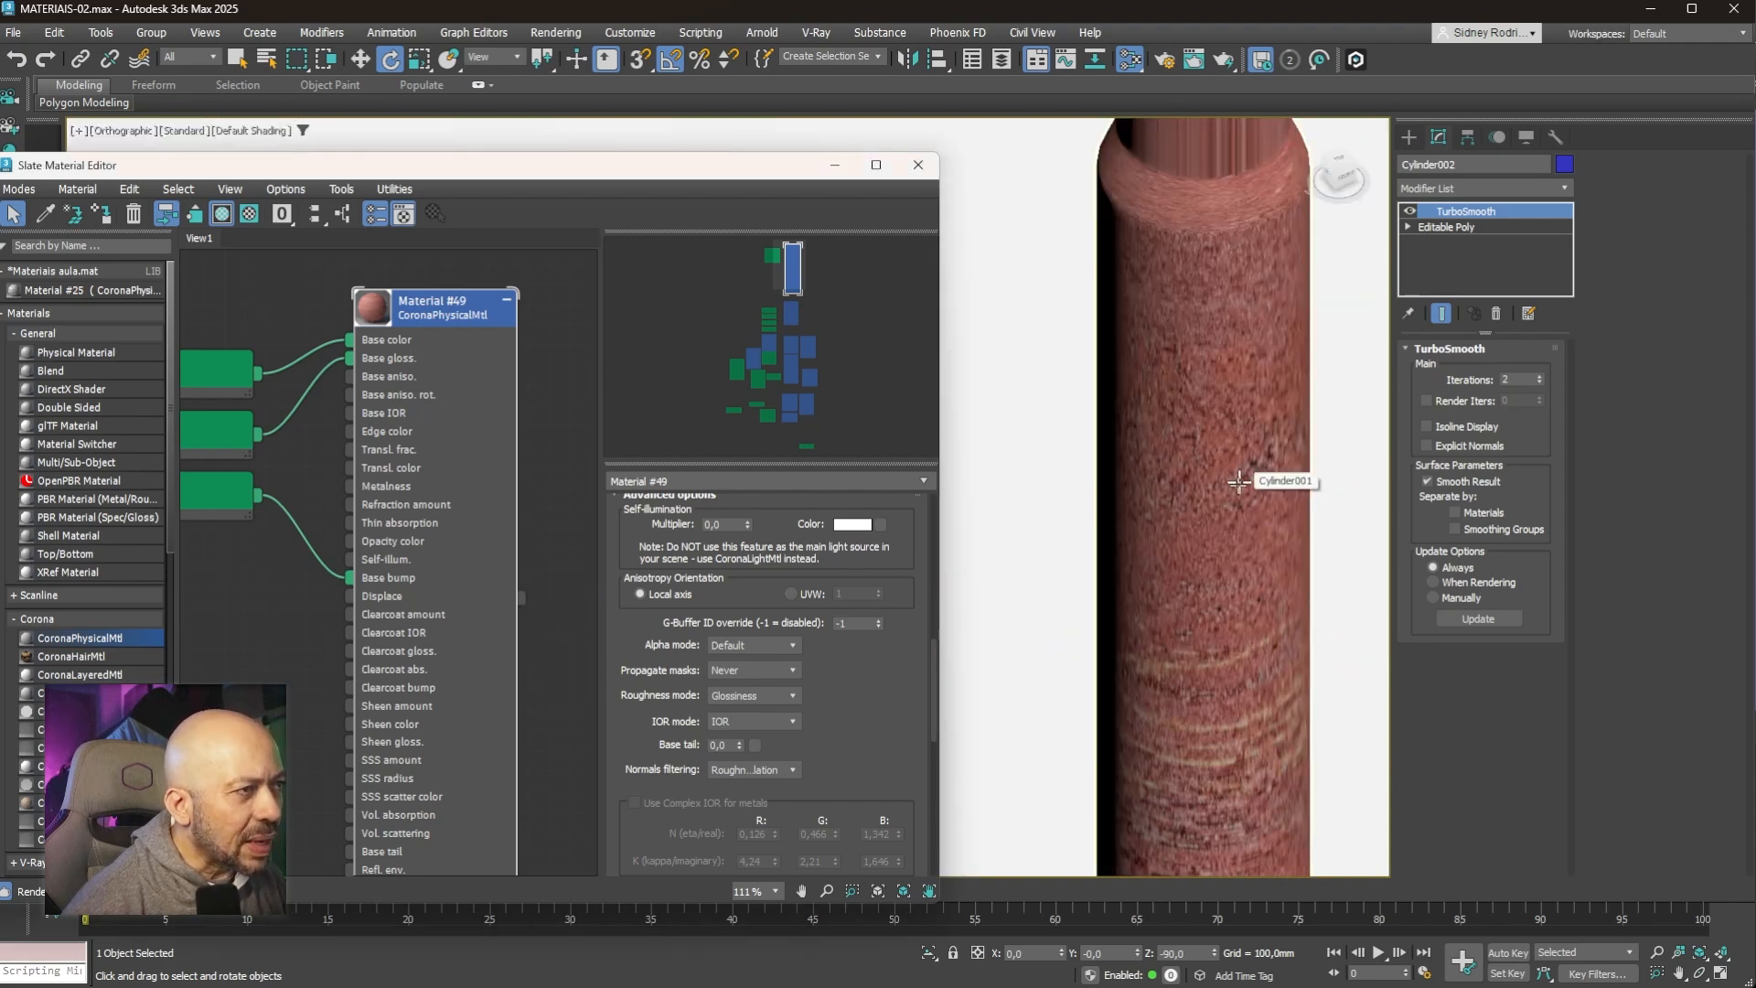
pyautogui.keyDown('alt'); pyautogui.moveTo(1231, 512); pyautogui.dragTo(1290, 503); pyautogui.keyUp('alt')
pyautogui.keyDown('alt'); pyautogui.moveTo(1289, 503); pyautogui.dragTo(1209, 499, button='middle'); pyautogui.keyUp('alt')
pyautogui.scroll(-6, 1211, 371)
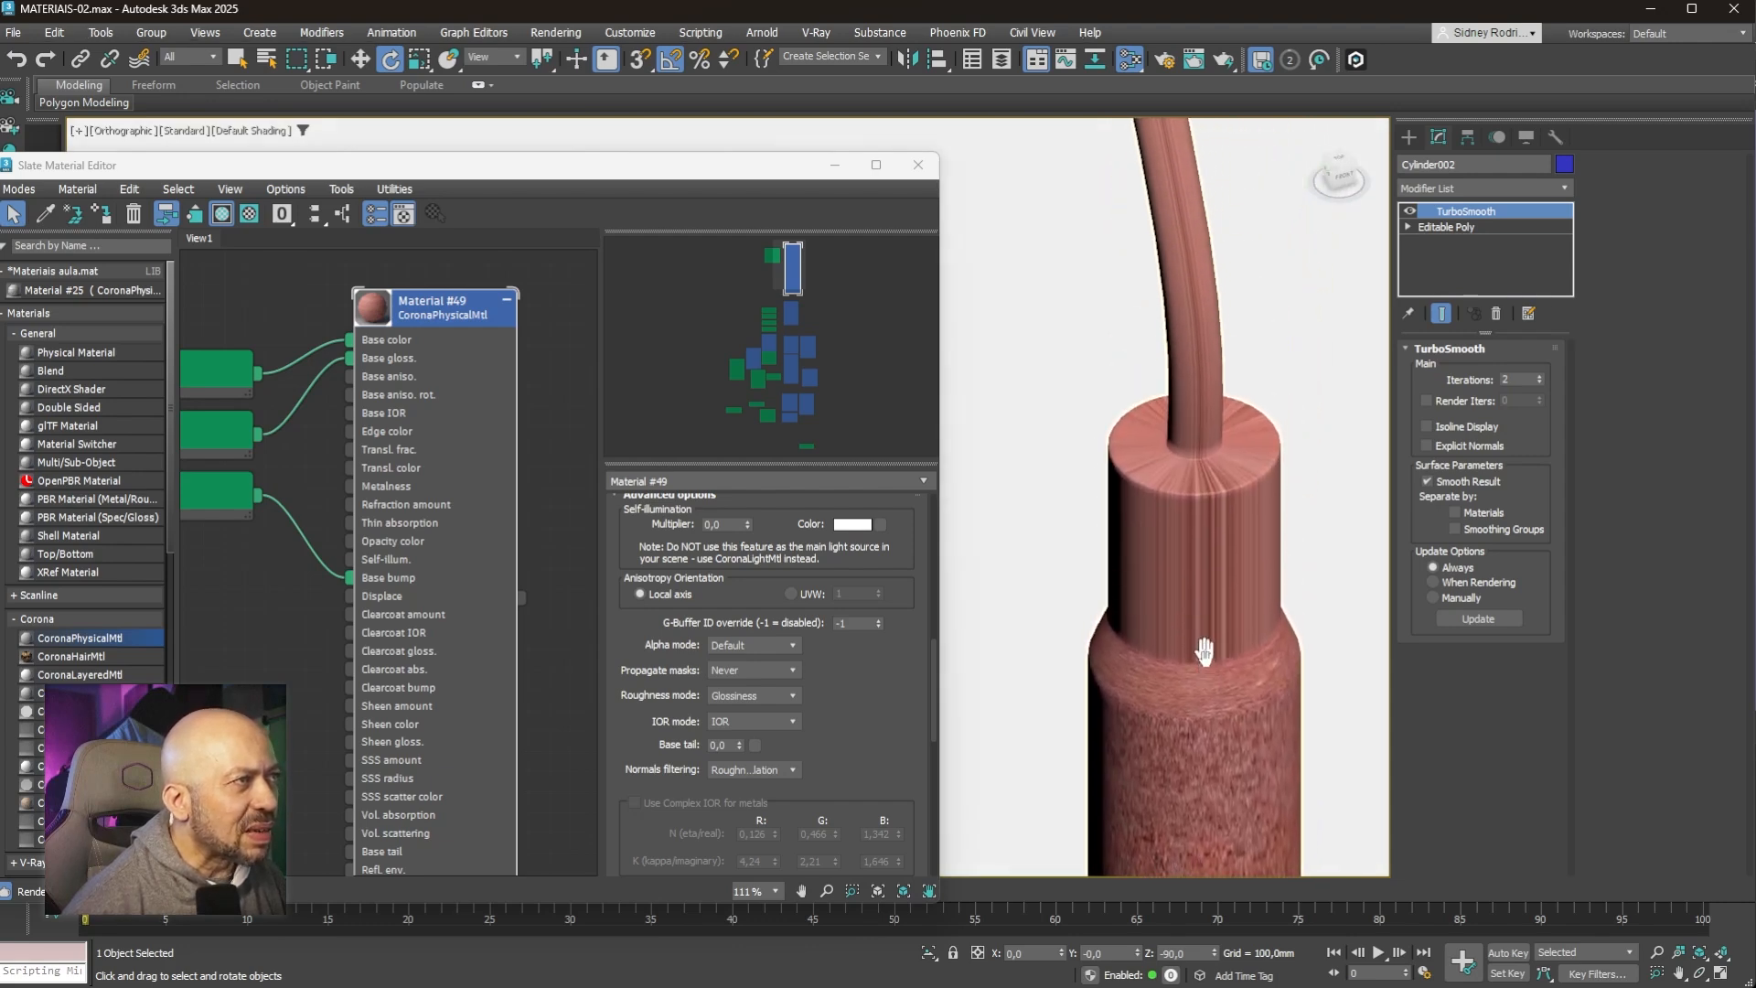
pyautogui.keyDown('alt'); pyautogui.moveTo(1196, 368); pyautogui.dragTo(1220, 331, button='middle'); pyautogui.keyUp('alt')
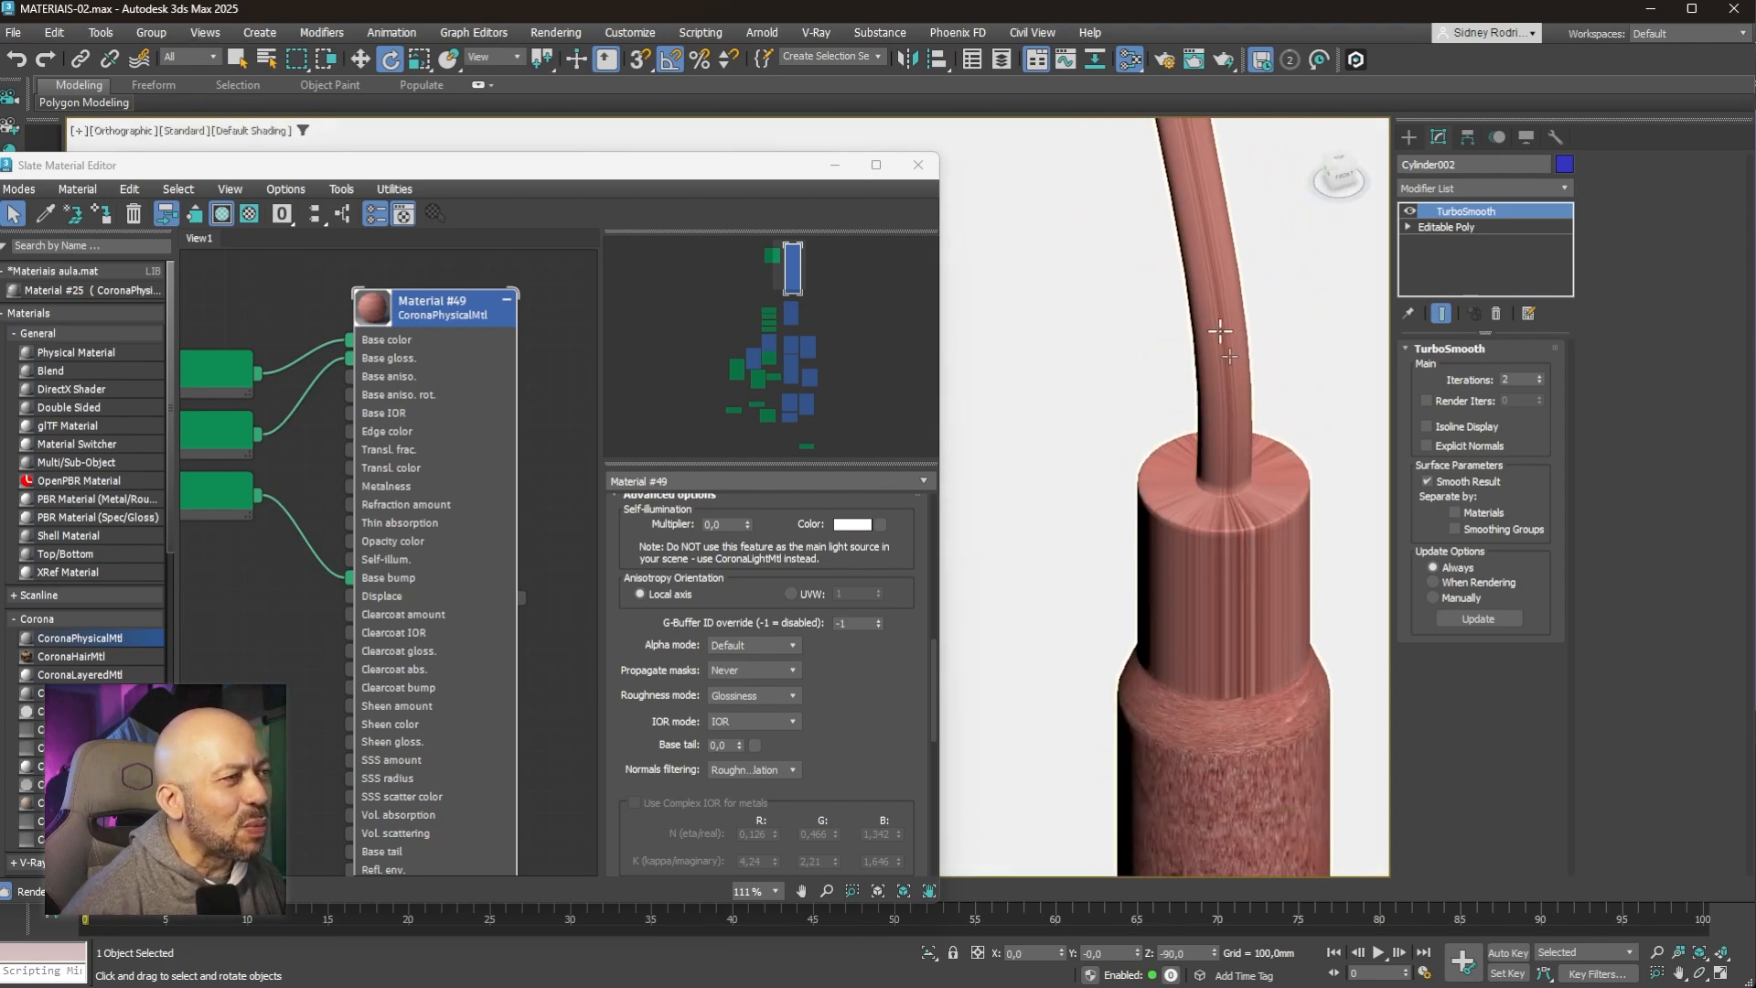
pyautogui.keyDown('alt'); pyautogui.moveTo(1290, 647); pyautogui.dragTo(1189, 398, button='middle'); pyautogui.keyUp('alt')
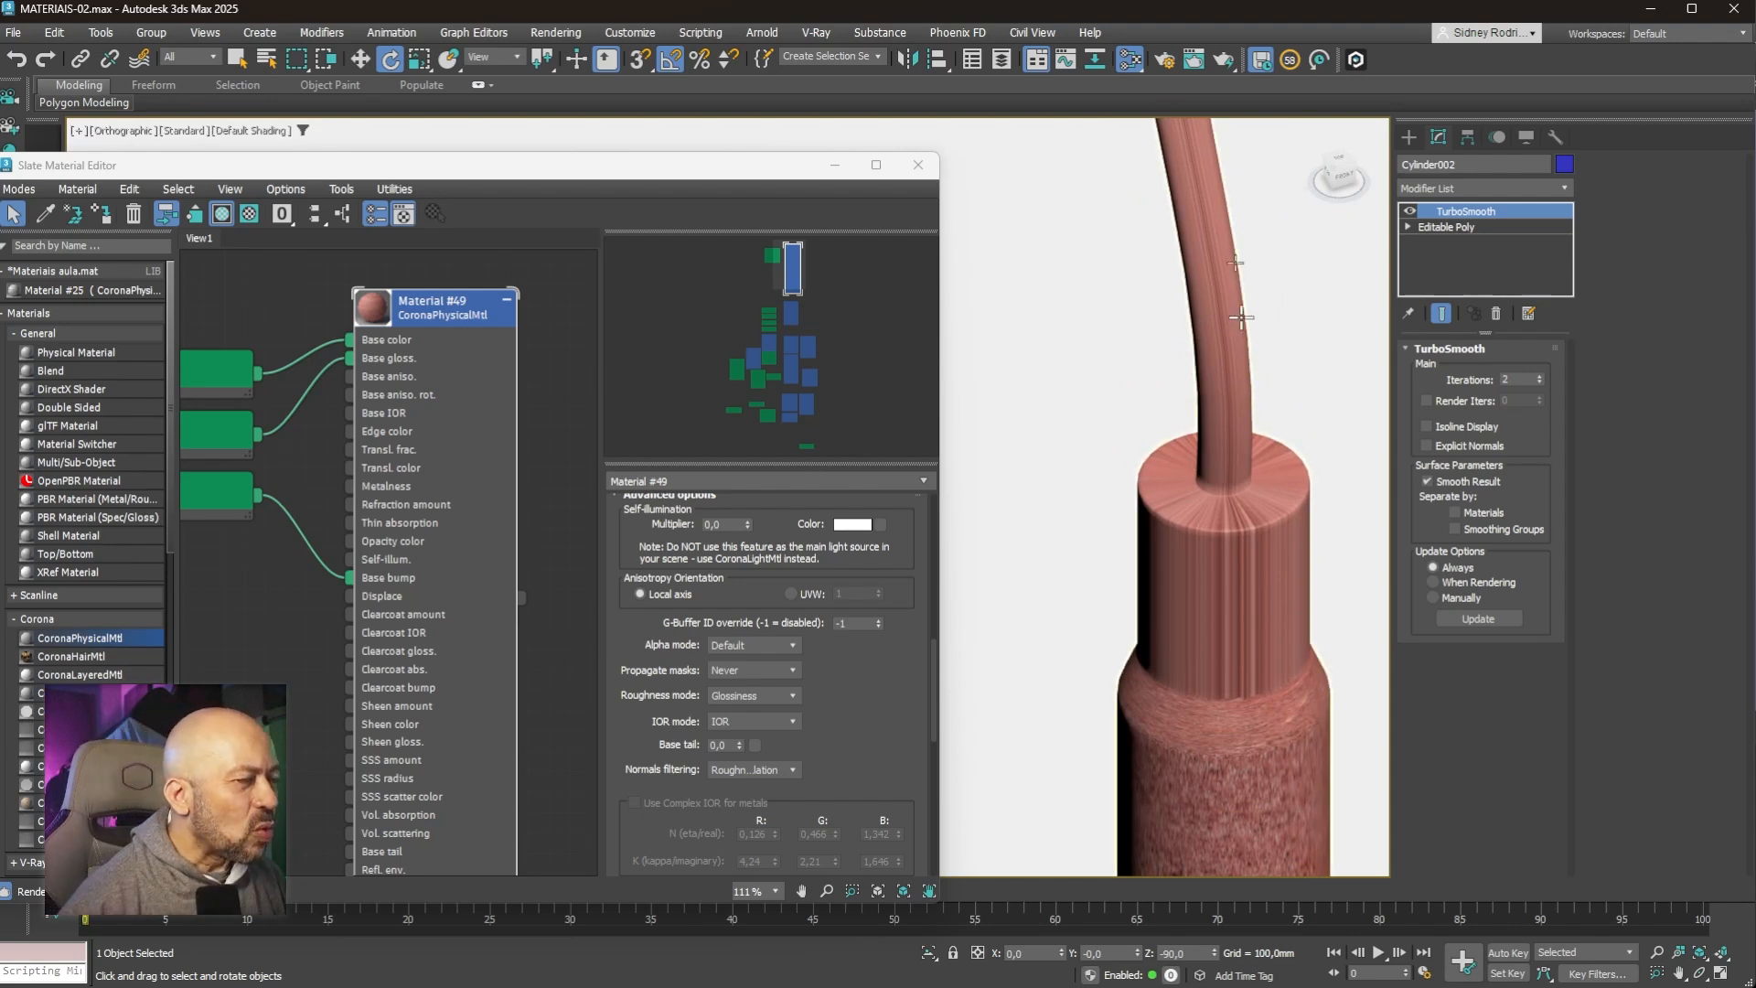
pyautogui.keyDown('alt'); pyautogui.moveTo(1223, 313); pyautogui.dragTo(1215, 302, button='middle'); pyautogui.keyUp('alt')
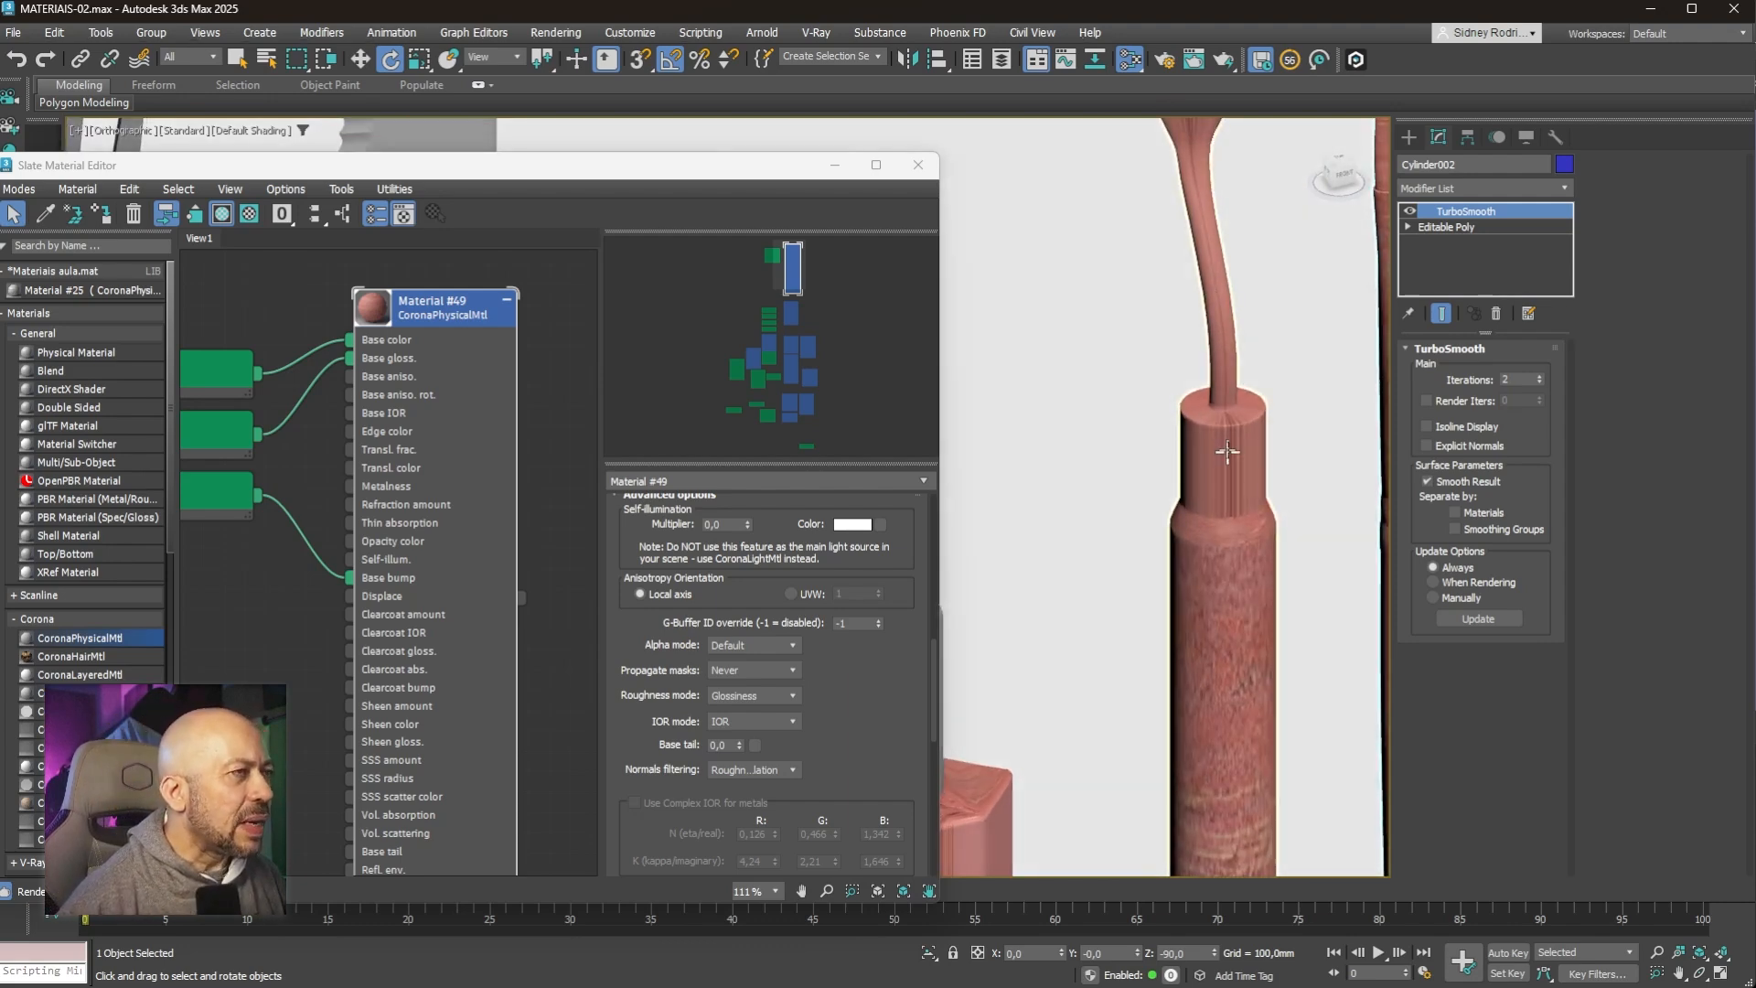
pyautogui.scroll(-6, 1227, 452)
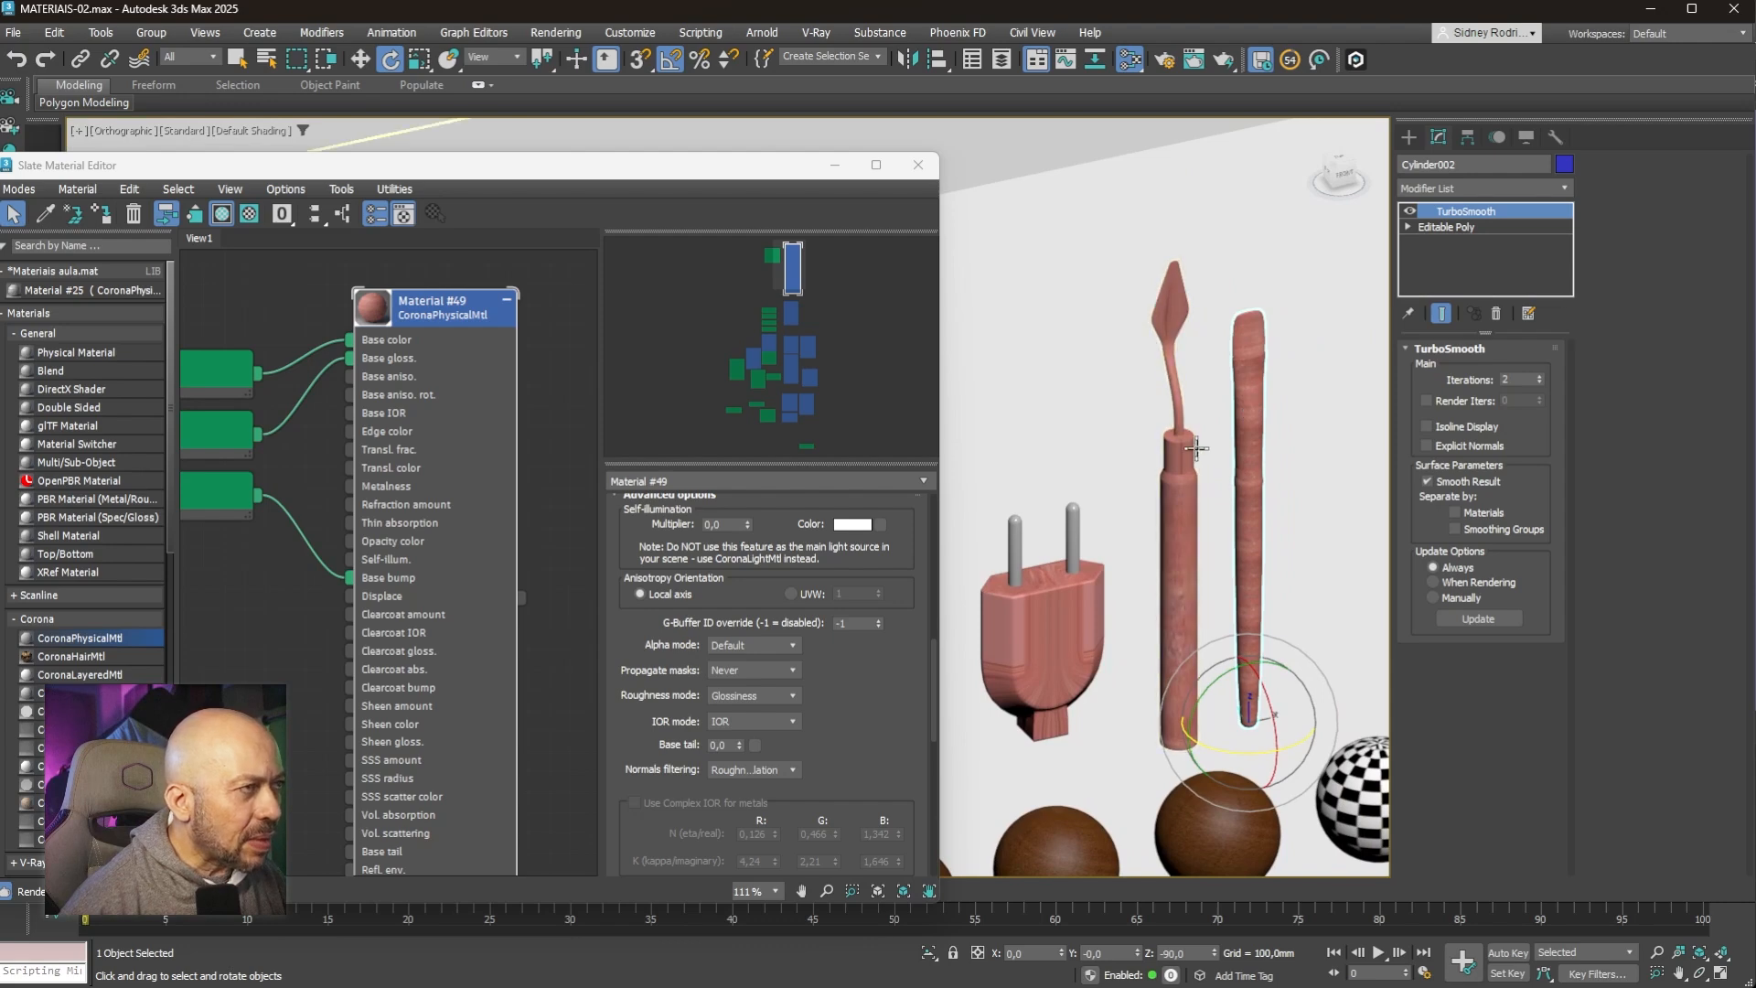
# Step: Add a UVW Map modifier to the plug body
pyautogui.moveTo(1046, 628); pyautogui.dragTo(1110, 532, button='middle')
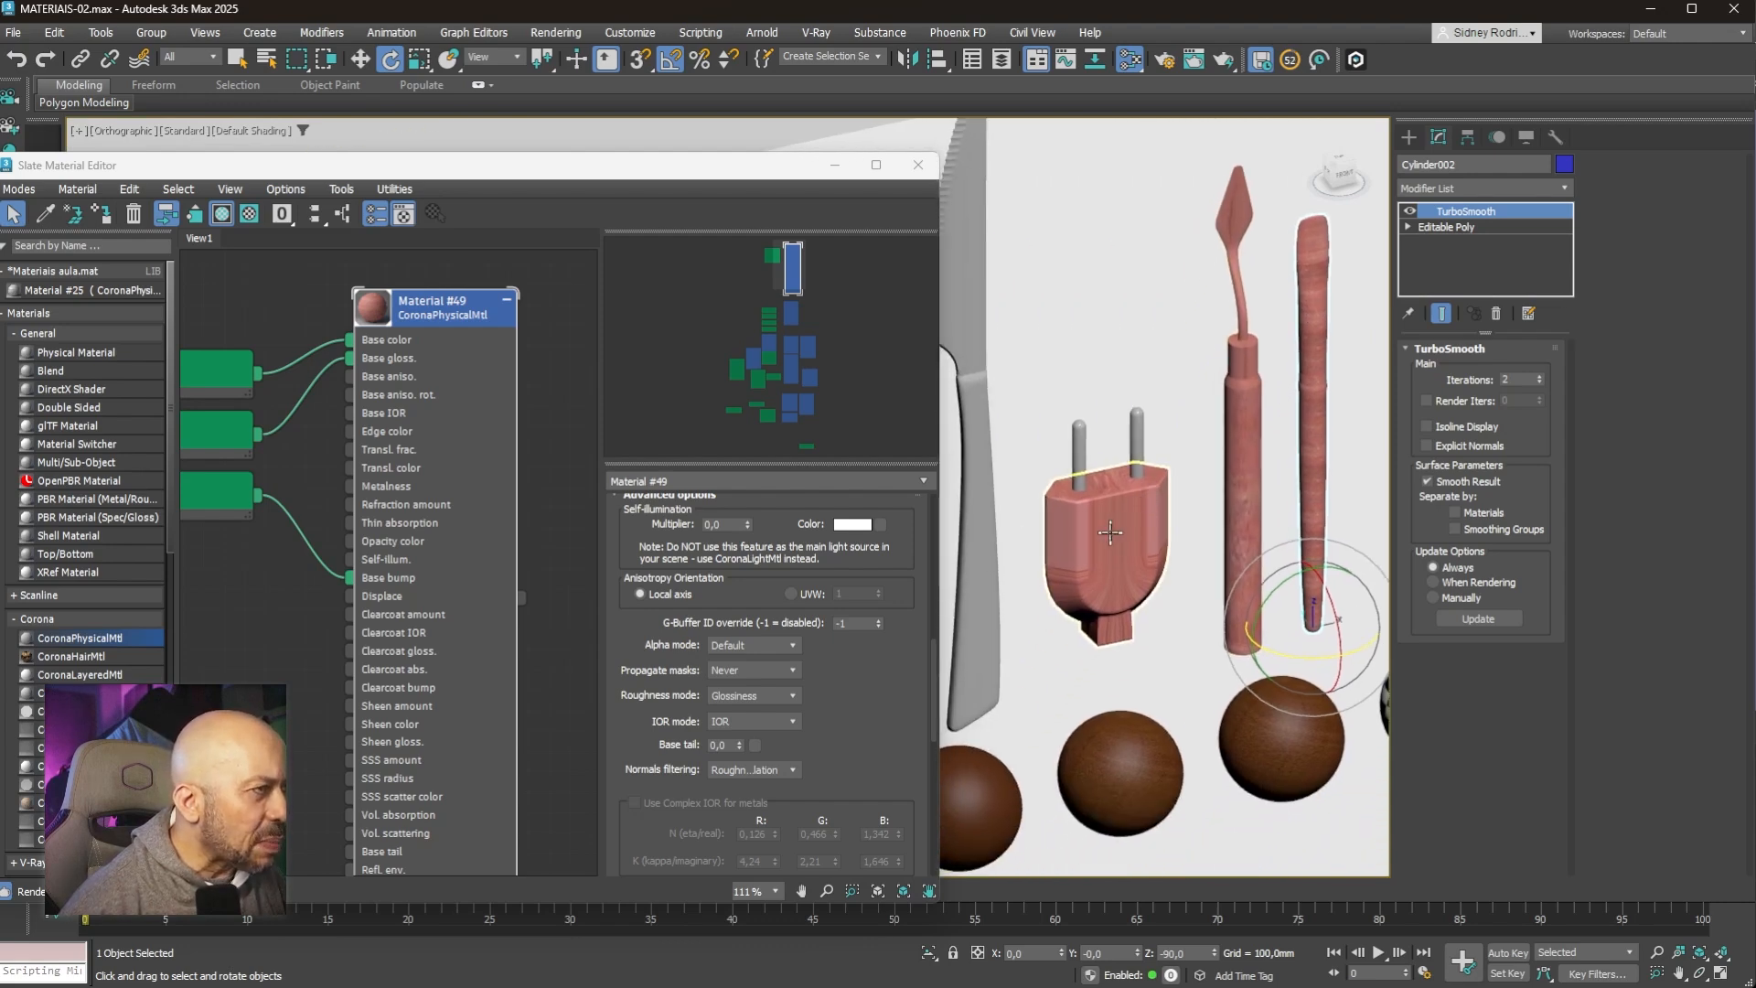
pyautogui.click(1110, 532)
pyautogui.scroll(2, 1122, 528)
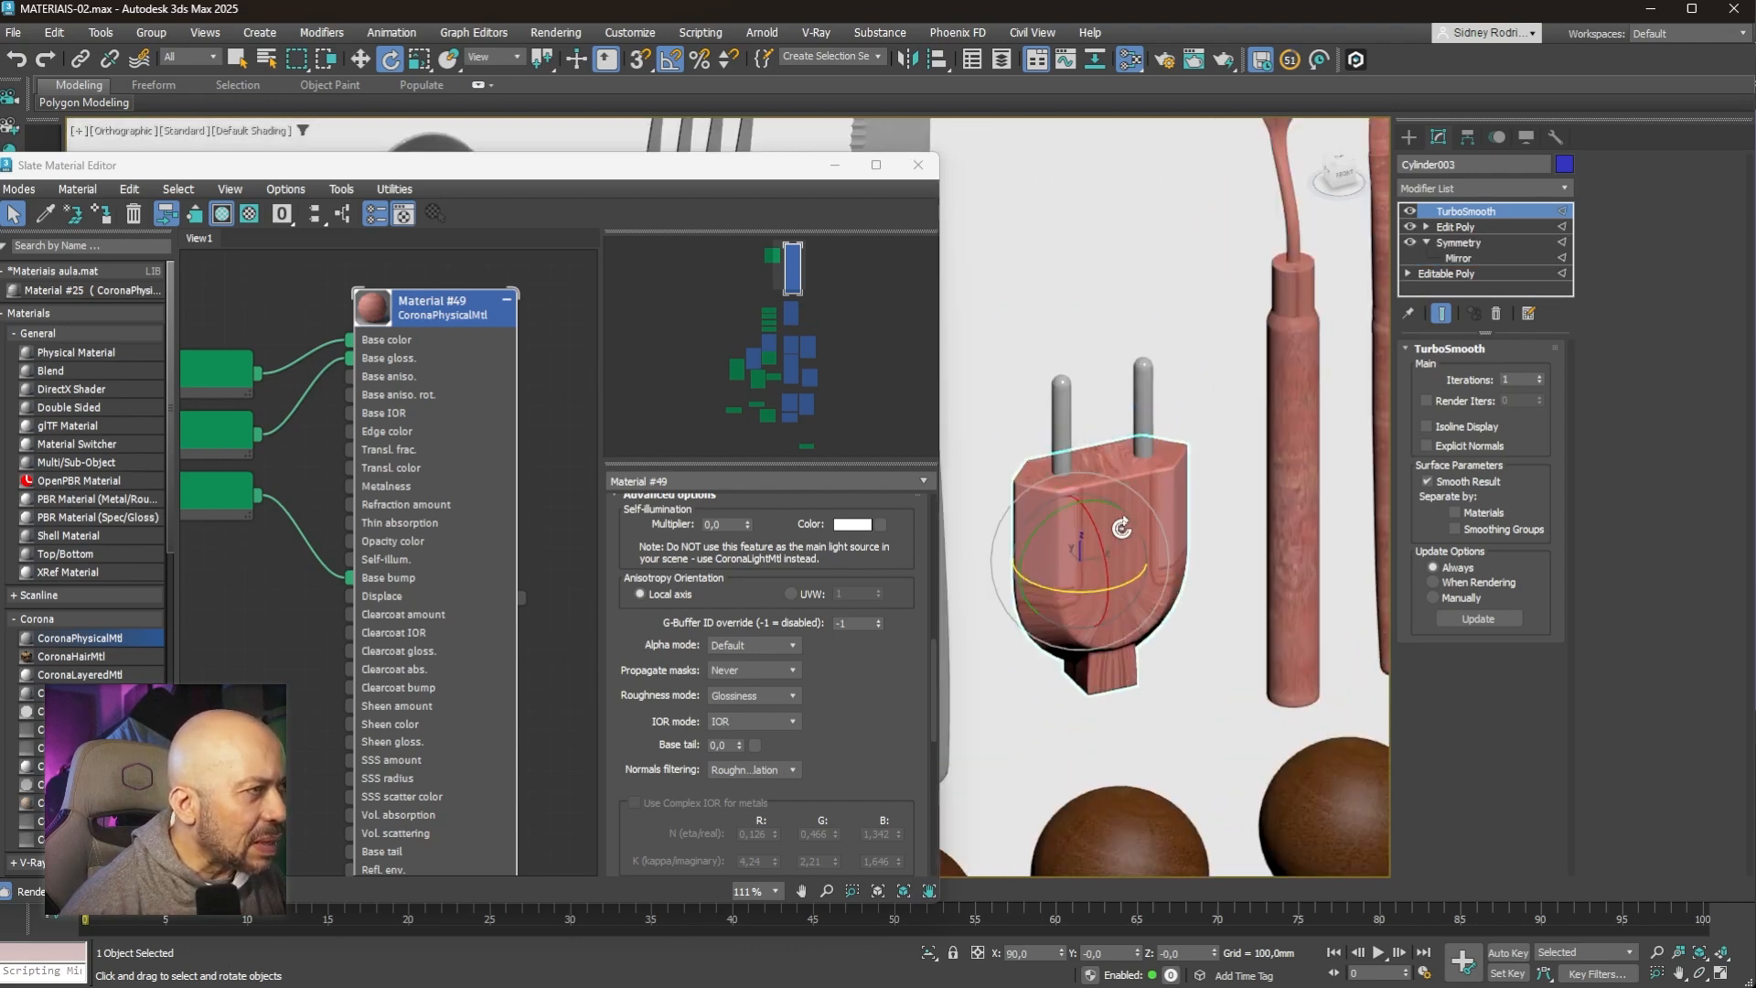
pyautogui.click(1451, 189)
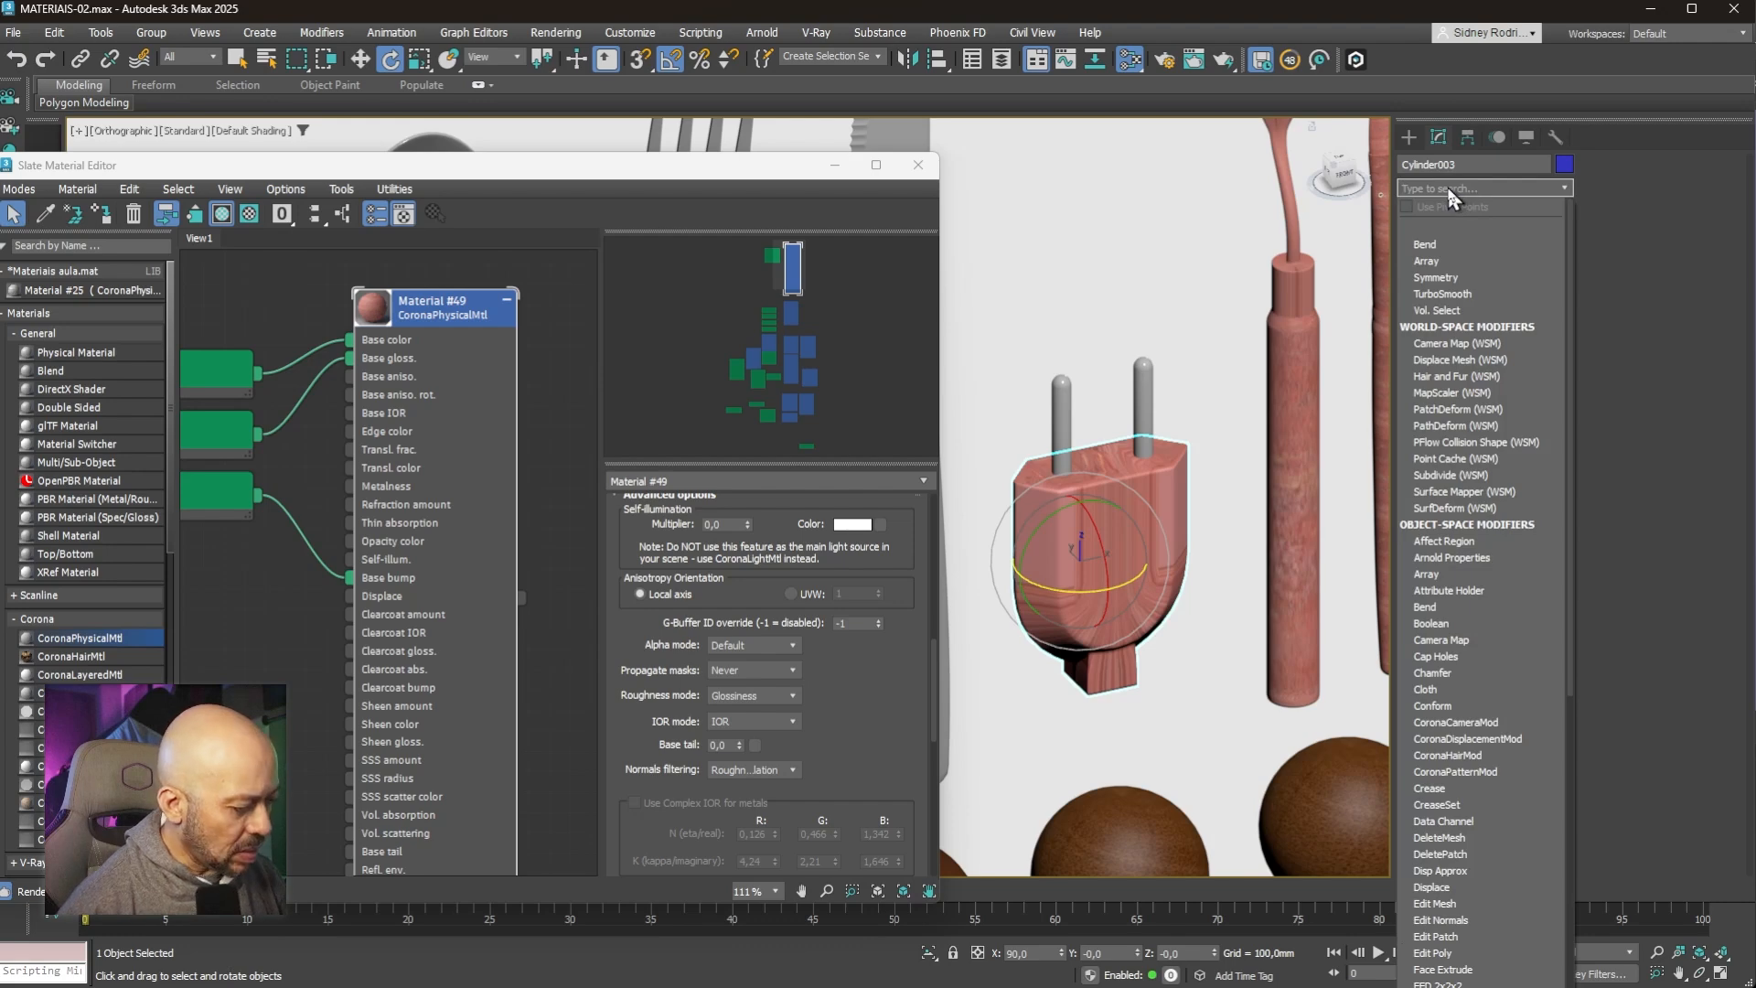
pyautogui.write('uv')
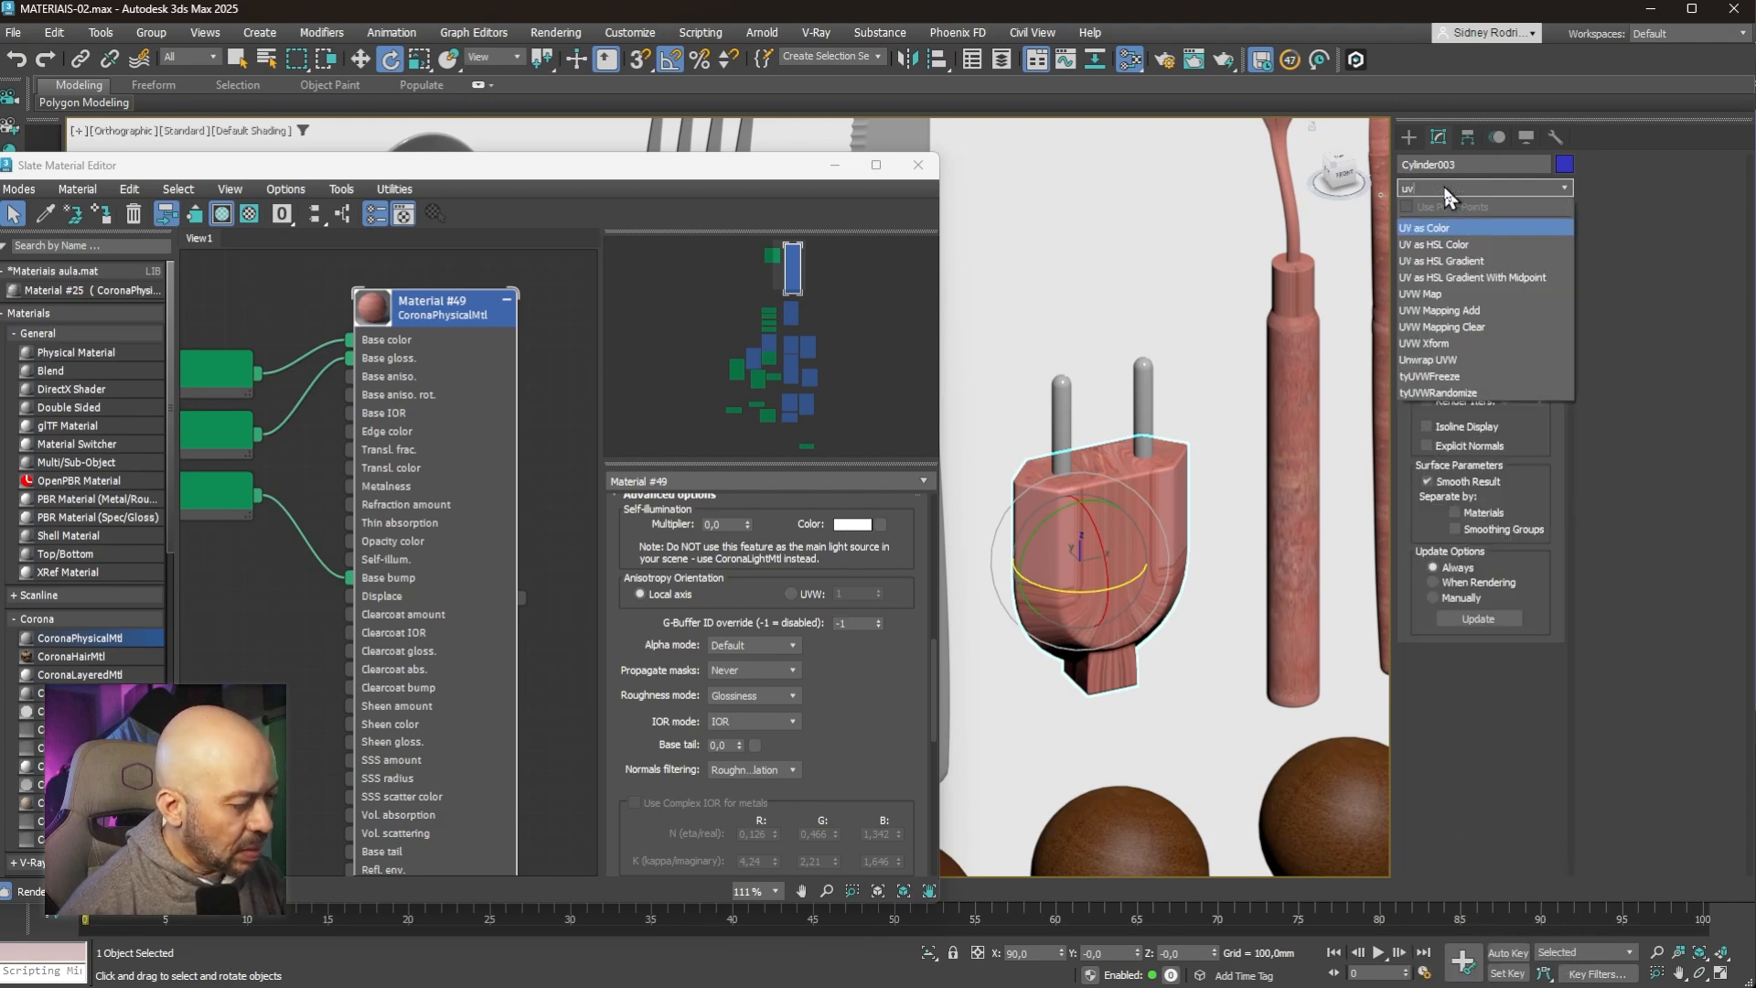
pyautogui.click(1438, 294)
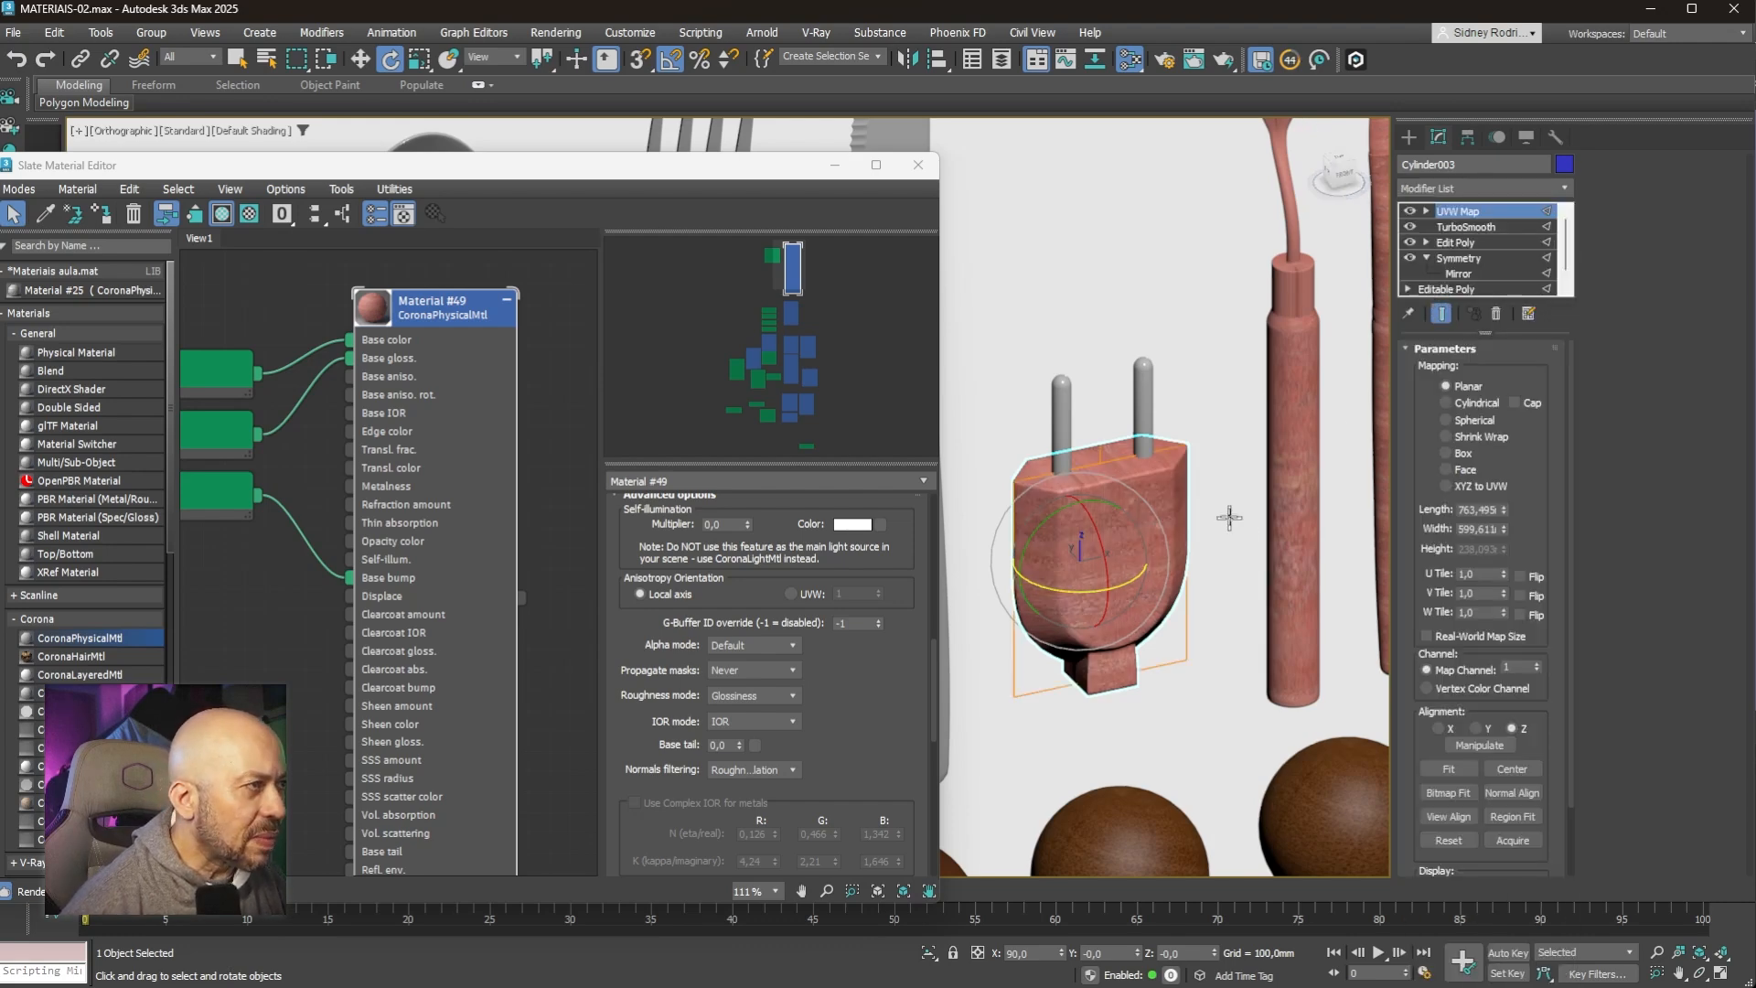
# Step: Set the plug's UVW Map to Box mapping
pyautogui.scroll(3, 1175, 547)
pyautogui.scroll(-1, 1169, 532)
pyautogui.keyDown('alt'); pyautogui.moveTo(1169, 532); pyautogui.dragTo(1209, 535, button='middle'); pyautogui.keyUp('alt')
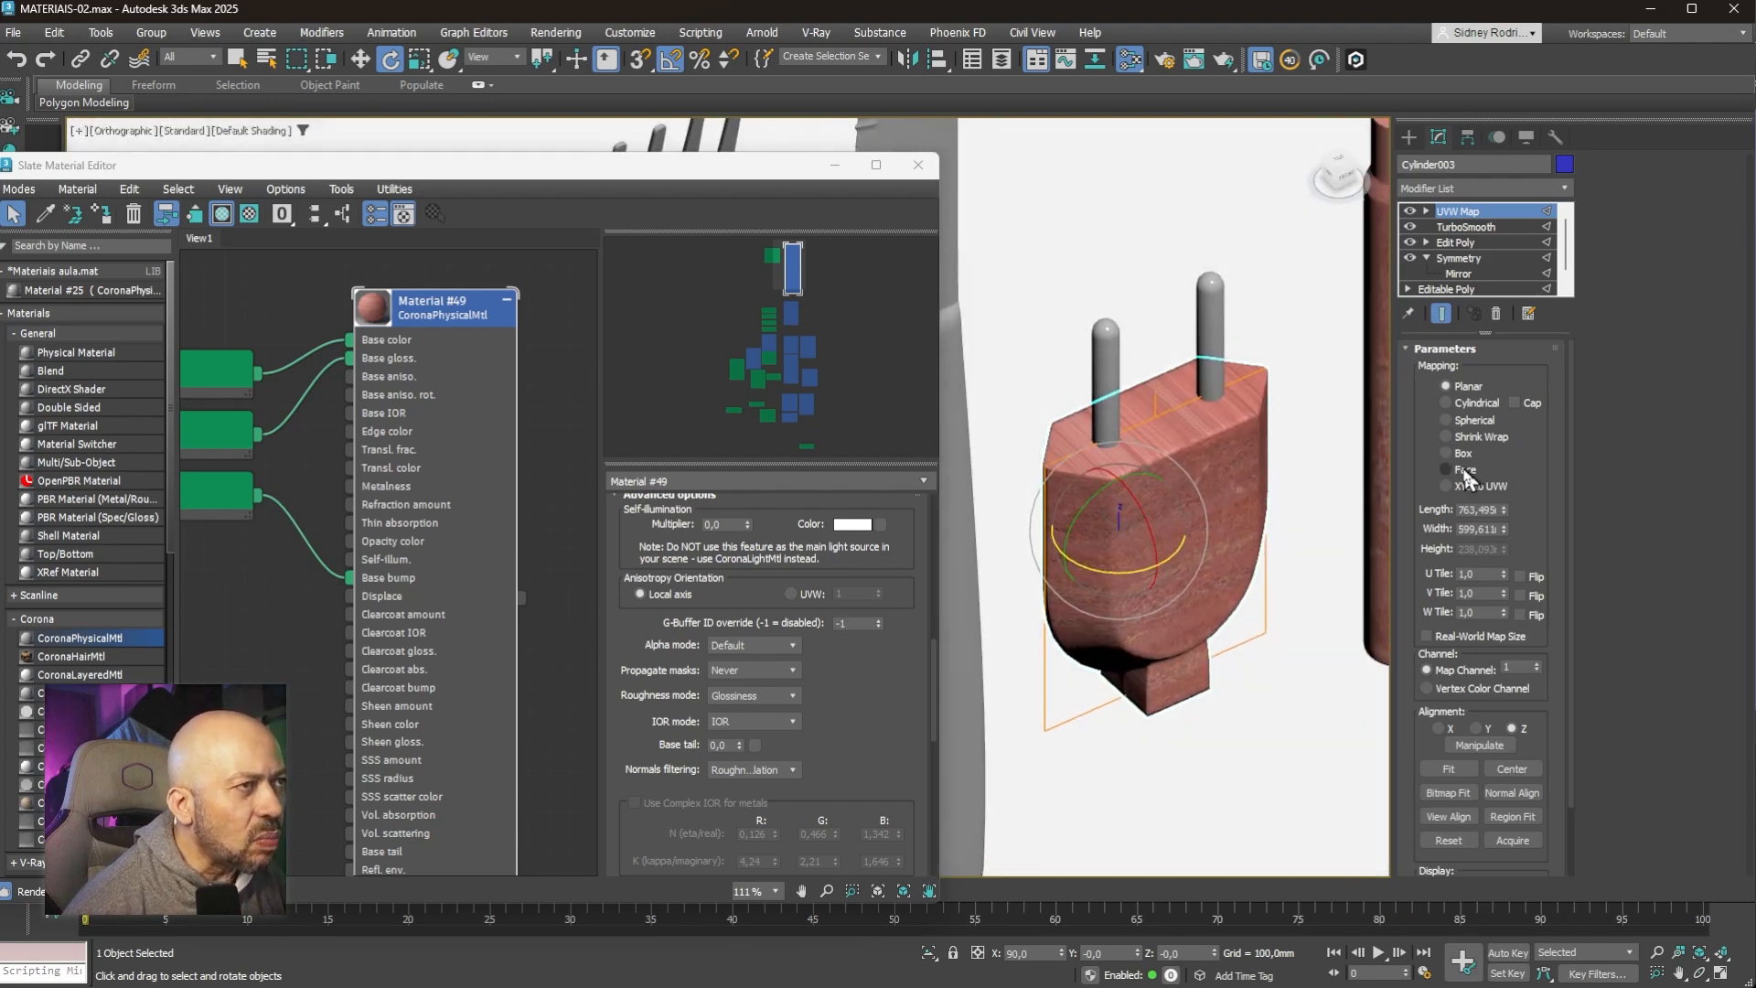
pyautogui.click(1446, 454)
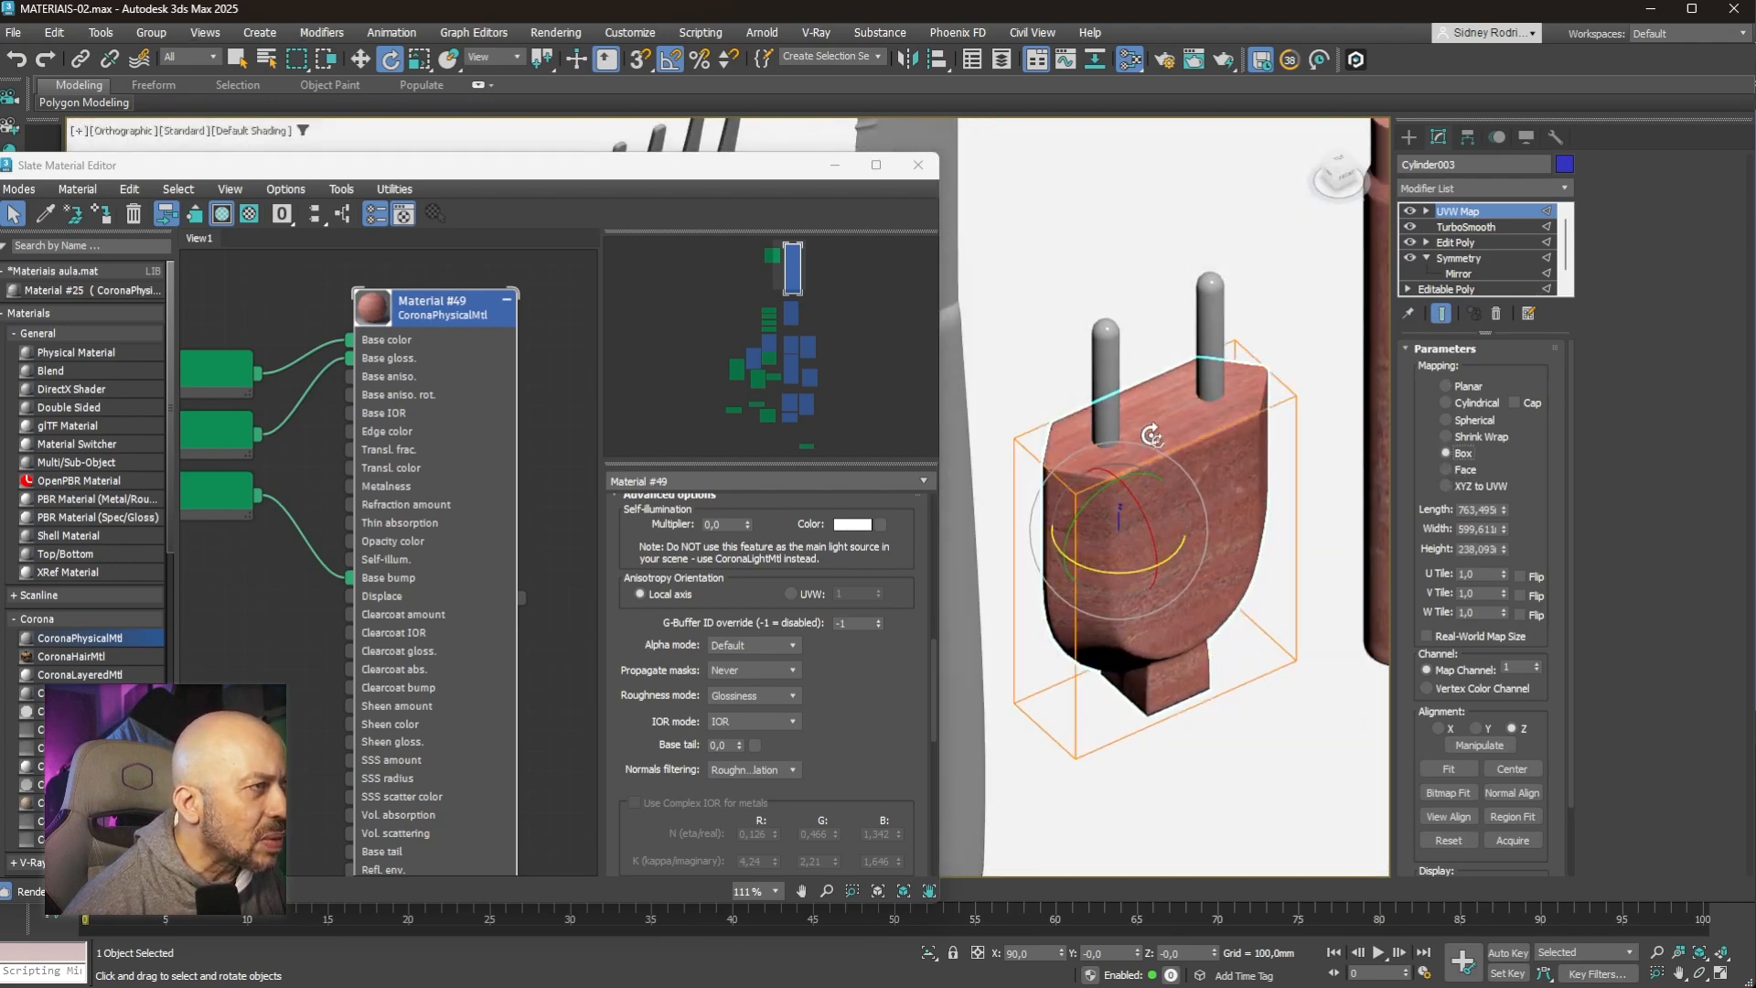
# Step: Increase the height of the plug's box mapping to about 666,66 and check the texture on its faces
pyautogui.scroll(8, 1247, 485)
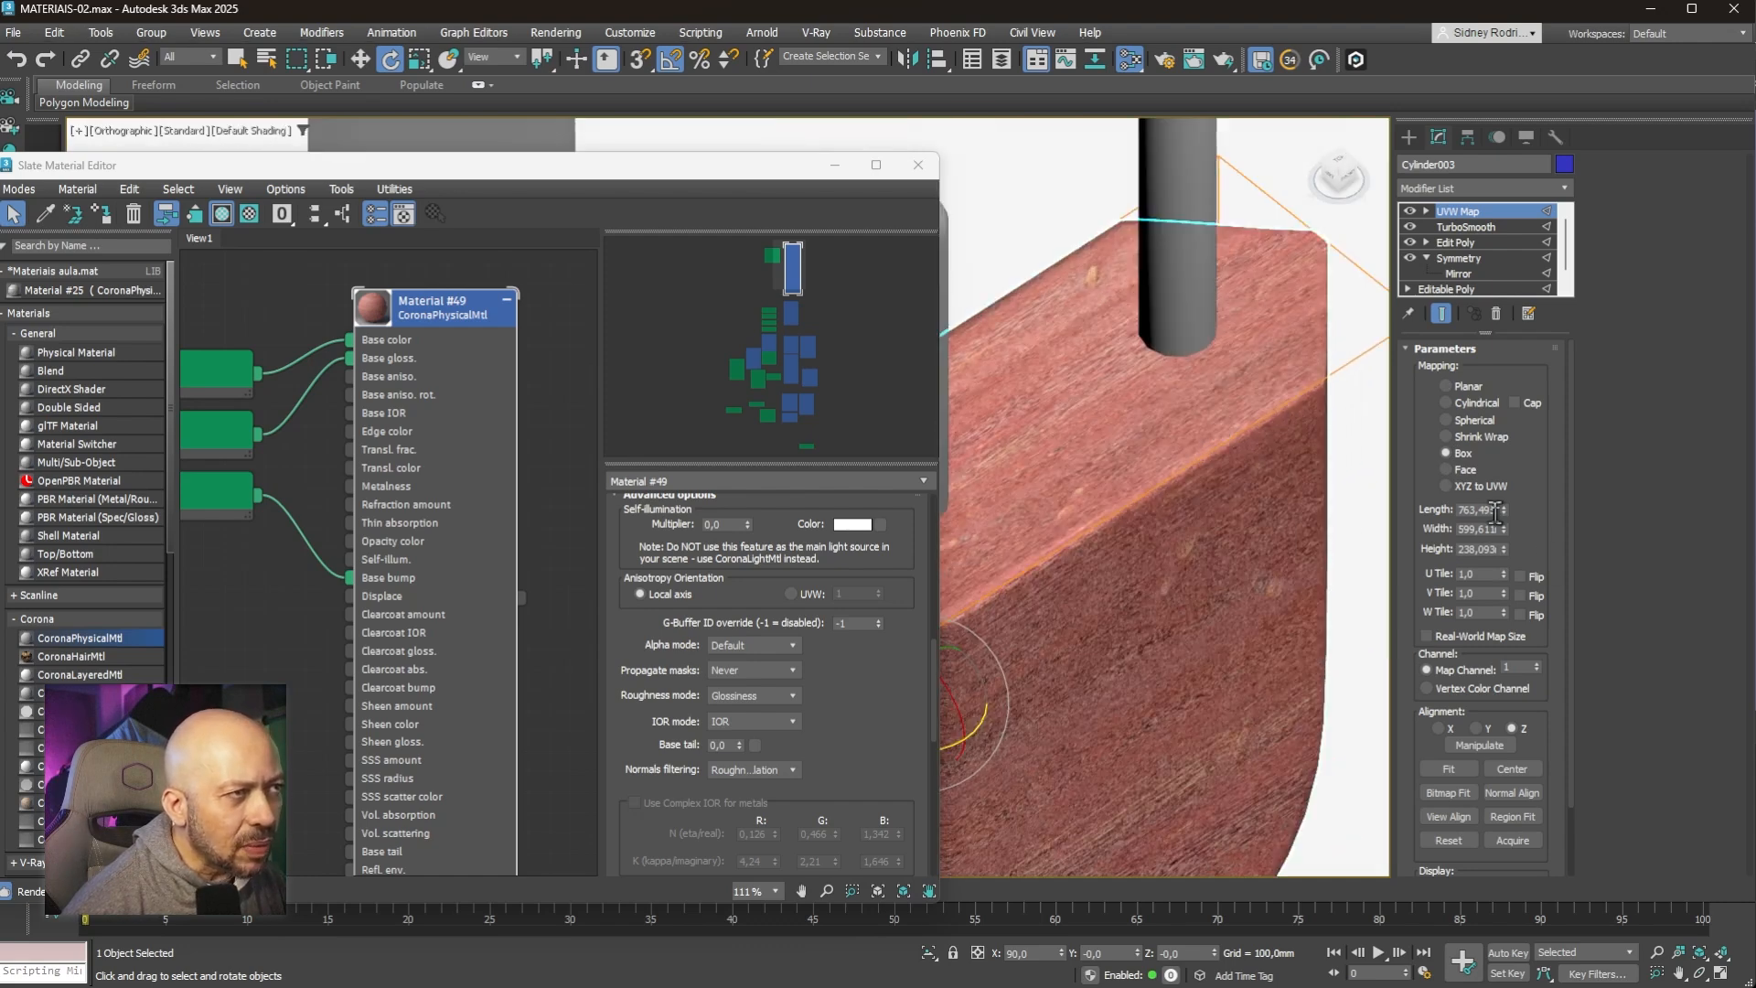
pyautogui.moveTo(1504, 549); pyautogui.dragTo(1478, 400)
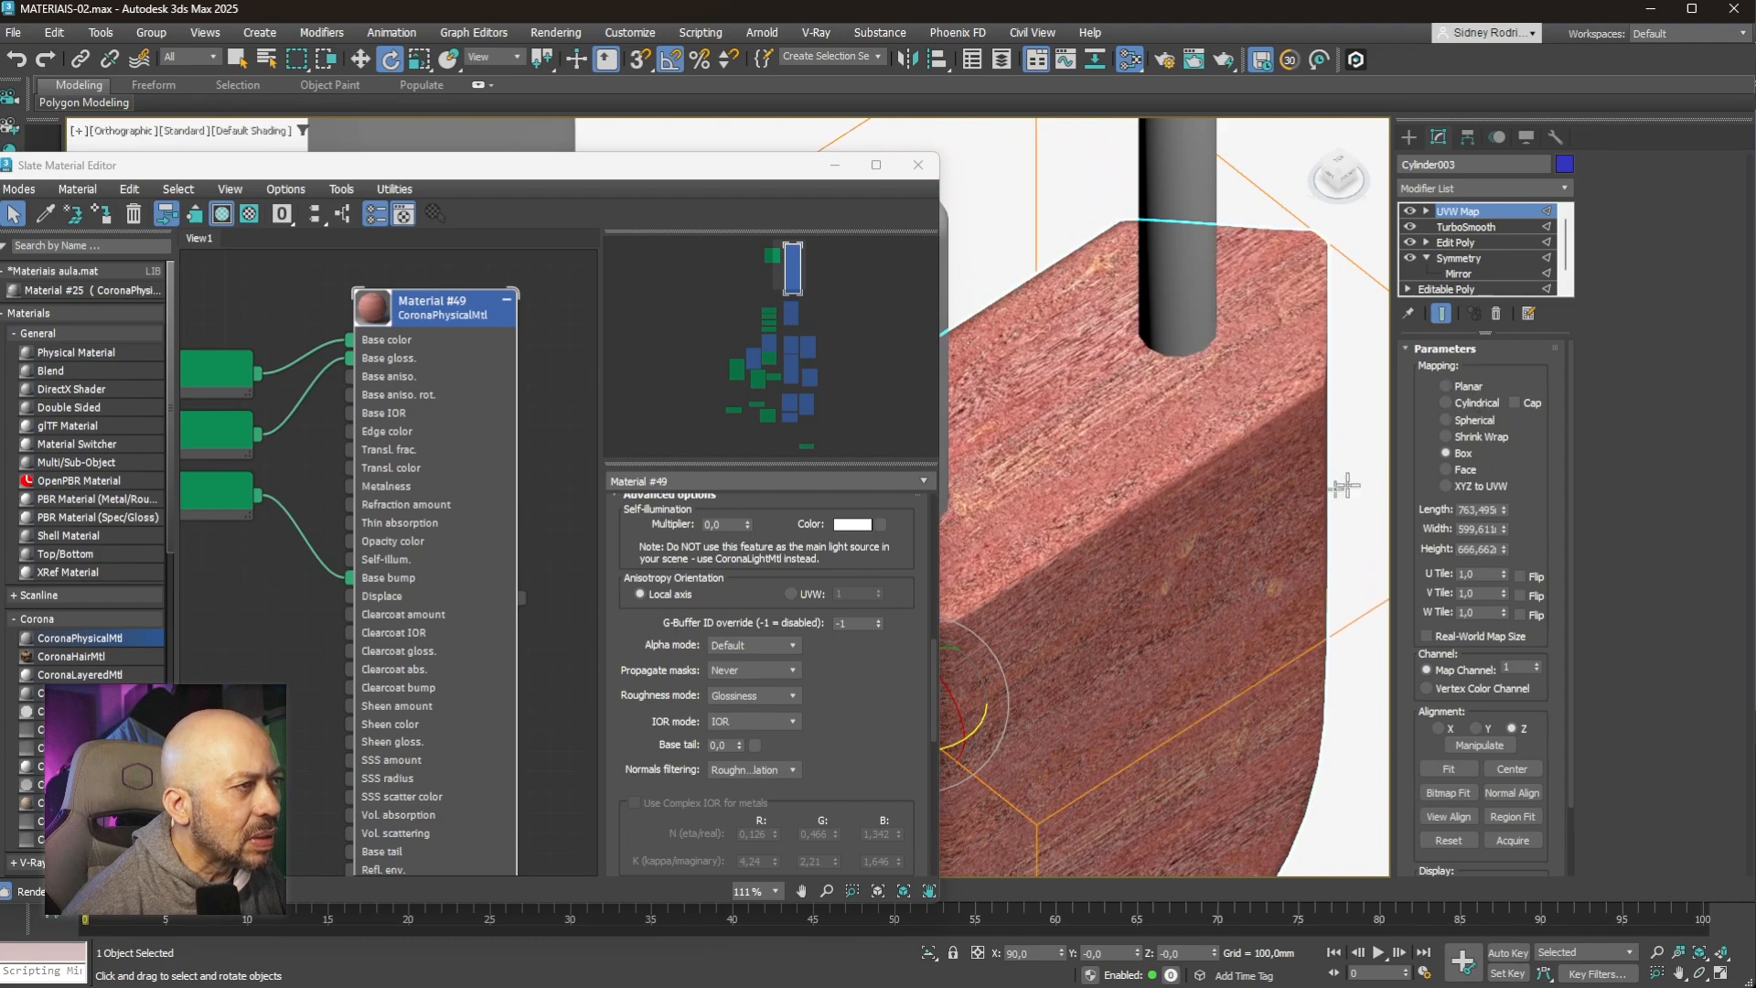
pyautogui.scroll(-5, 1154, 548)
pyautogui.keyDown('alt'); pyautogui.moveTo(1150, 511); pyautogui.dragTo(1208, 564, button='middle'); pyautogui.keyUp('alt')
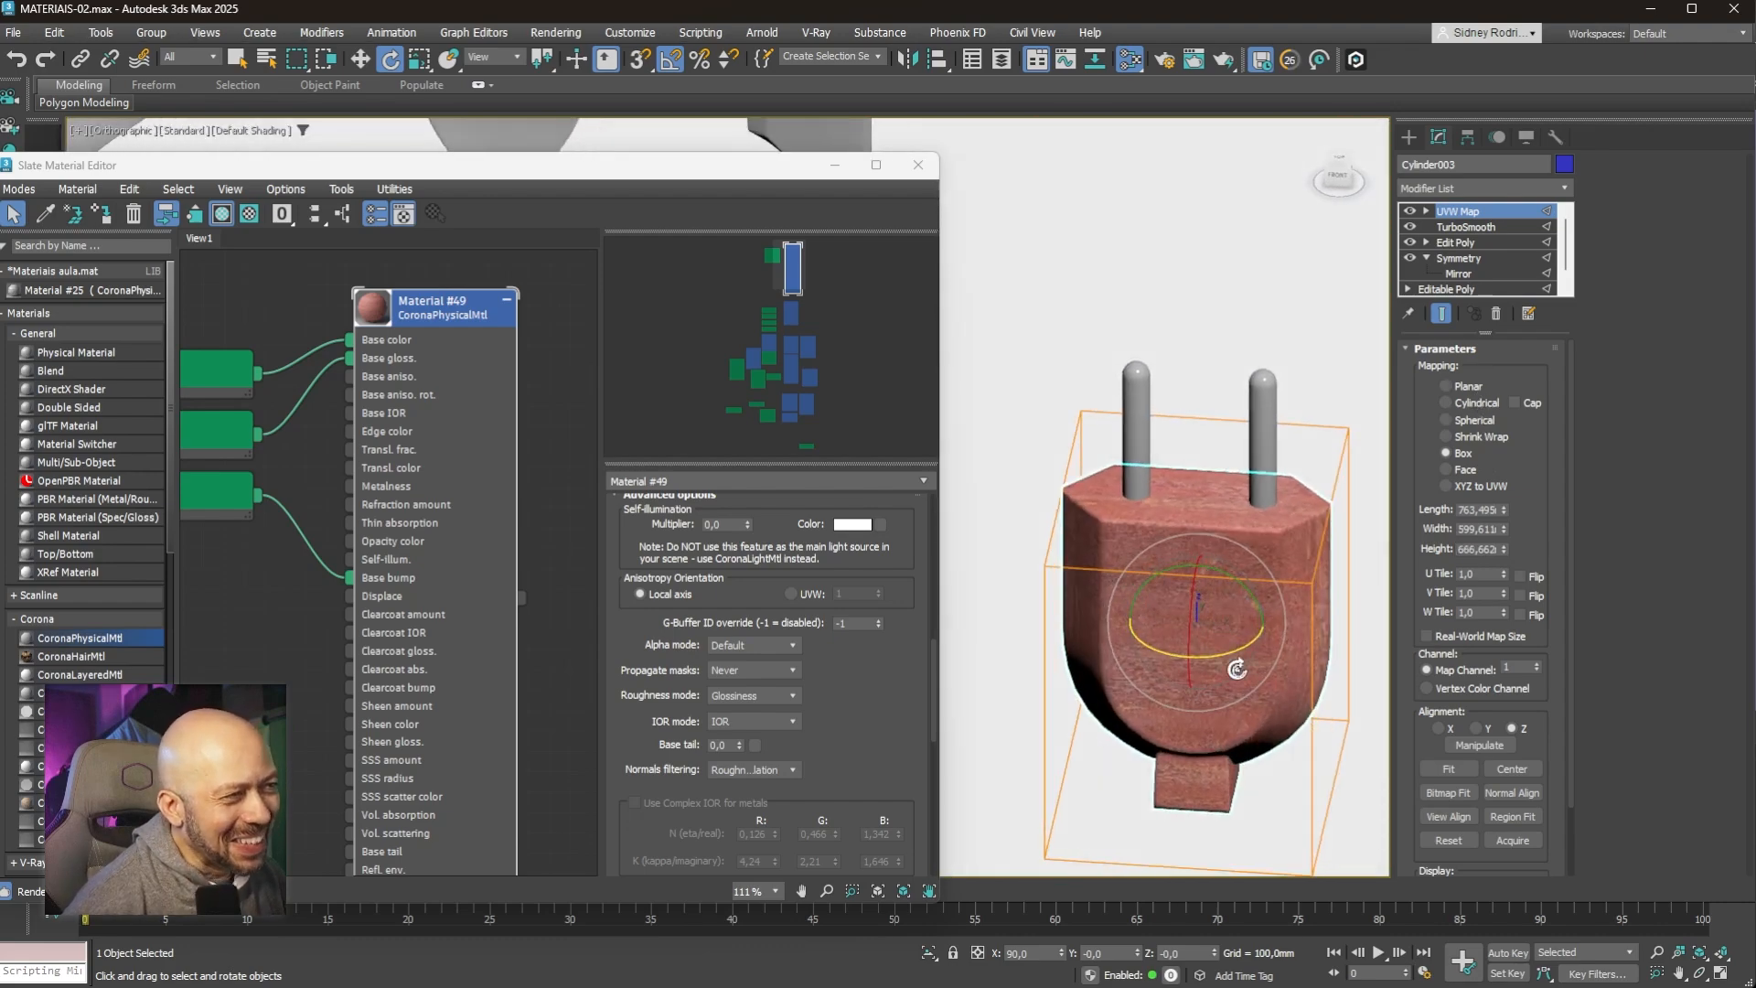
pyautogui.moveTo(1236, 669)
pyautogui.keyDown('alt'); pyautogui.mouseDown(button='middle')
pyautogui.moveTo(1057, 641)
pyautogui.moveTo(1166, 640)
pyautogui.moveTo(1210, 664)
pyautogui.mouseUp(button='middle'); pyautogui.keyUp('alt')
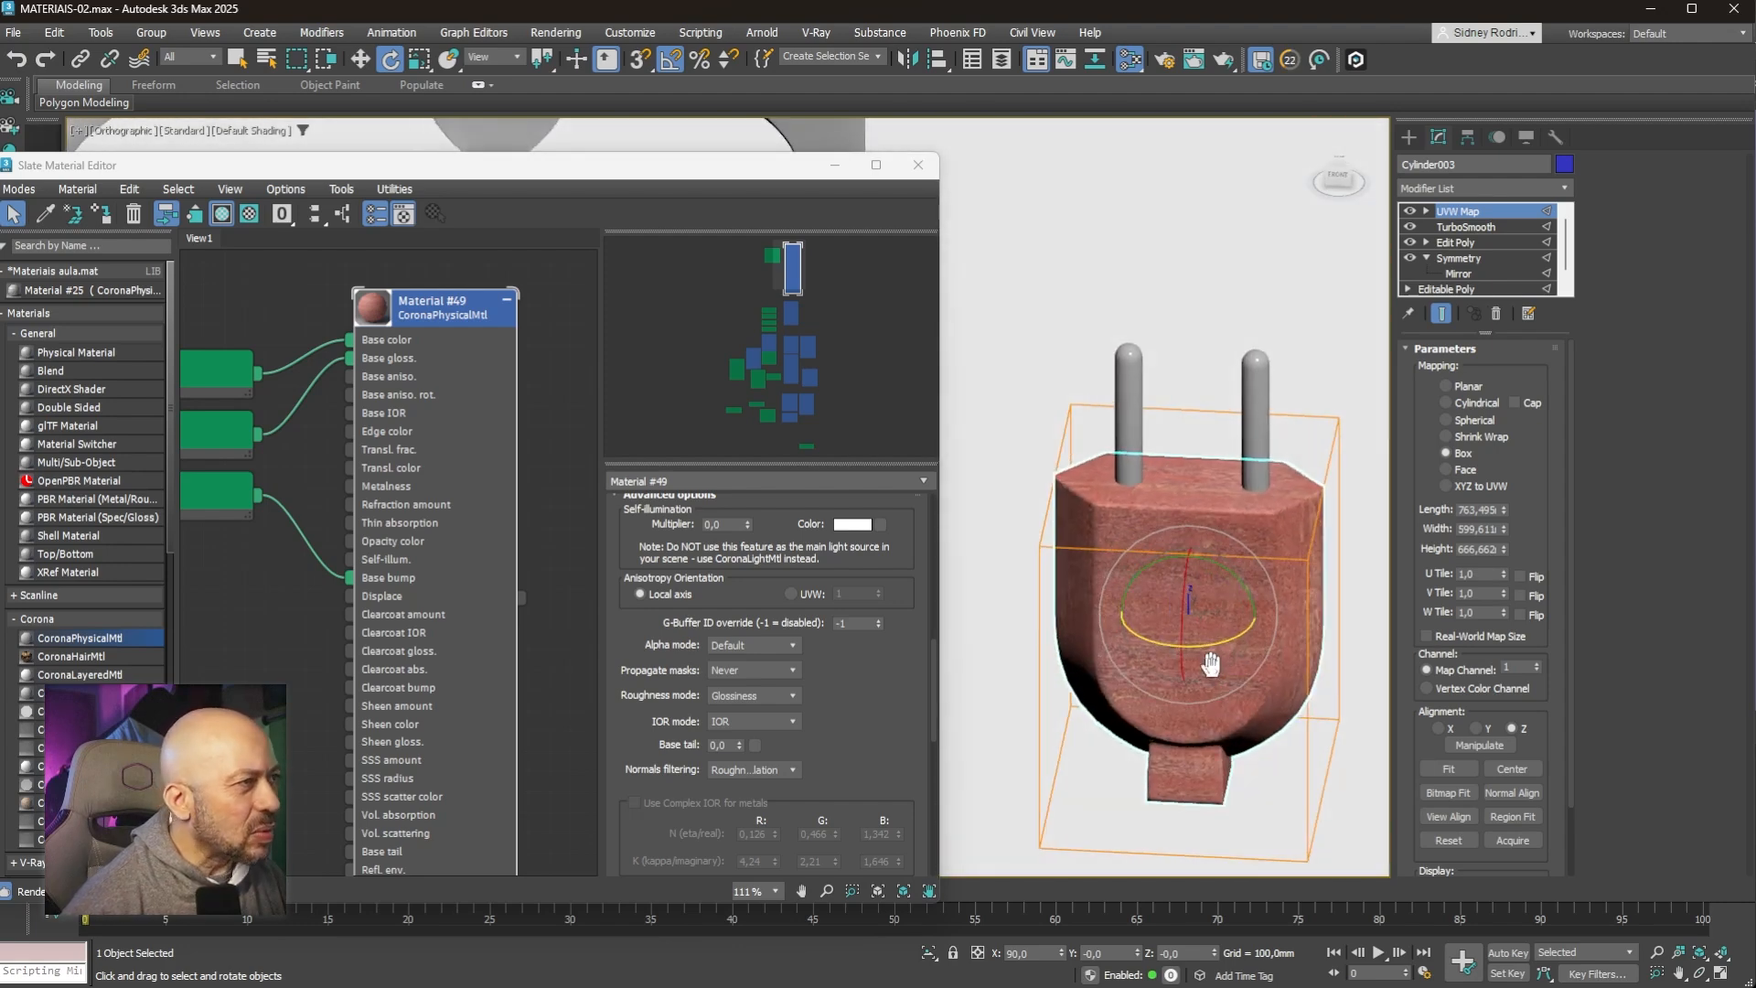
# Step: Assign the black-and-white checker material, Material #25, to the plug body
pyautogui.scroll(-8, 430, 576)
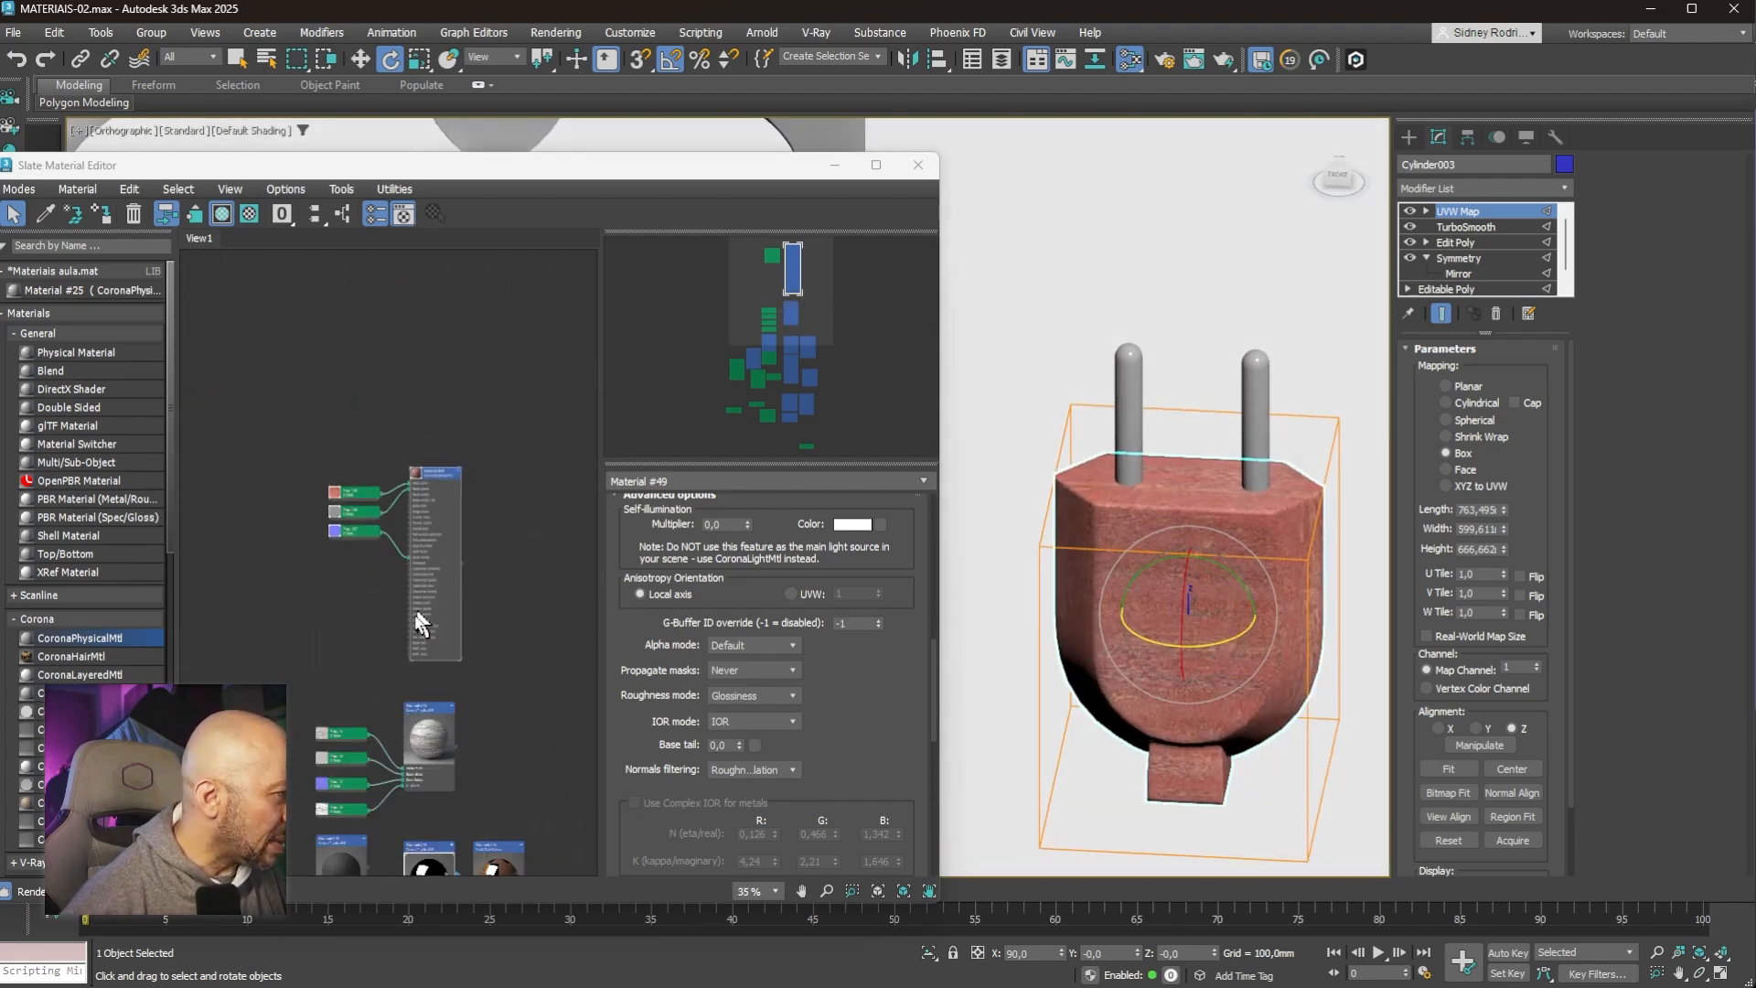
pyautogui.scroll(6, 457, 423)
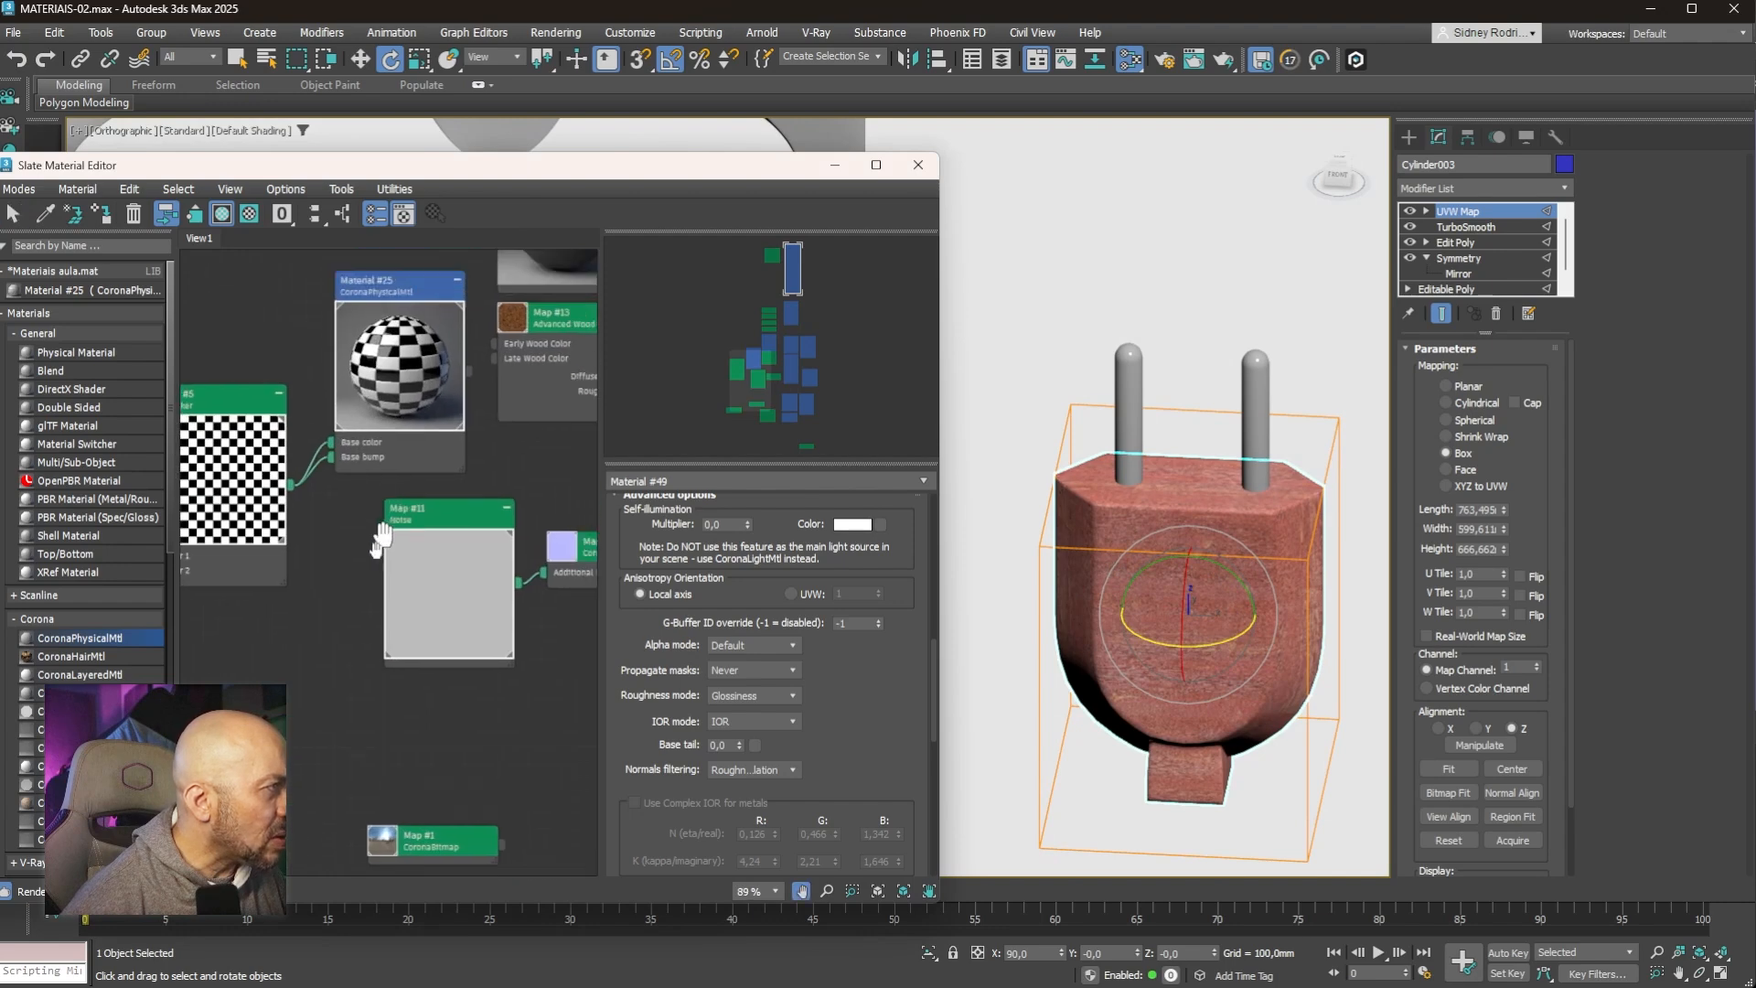
pyautogui.moveTo(441, 428); pyautogui.dragTo(1251, 539)
pyautogui.moveTo(1200, 595)
pyautogui.keyDown('alt'); pyautogui.mouseDown(button='middle')
pyautogui.moveTo(1262, 551)
pyautogui.moveTo(1196, 382)
pyautogui.moveTo(1088, 580)
pyautogui.moveTo(1212, 585)
pyautogui.moveTo(1173, 610)
pyautogui.mouseUp(button='middle'); pyautogui.keyUp('alt')
pyautogui.scroll(-5, 1211, 589)
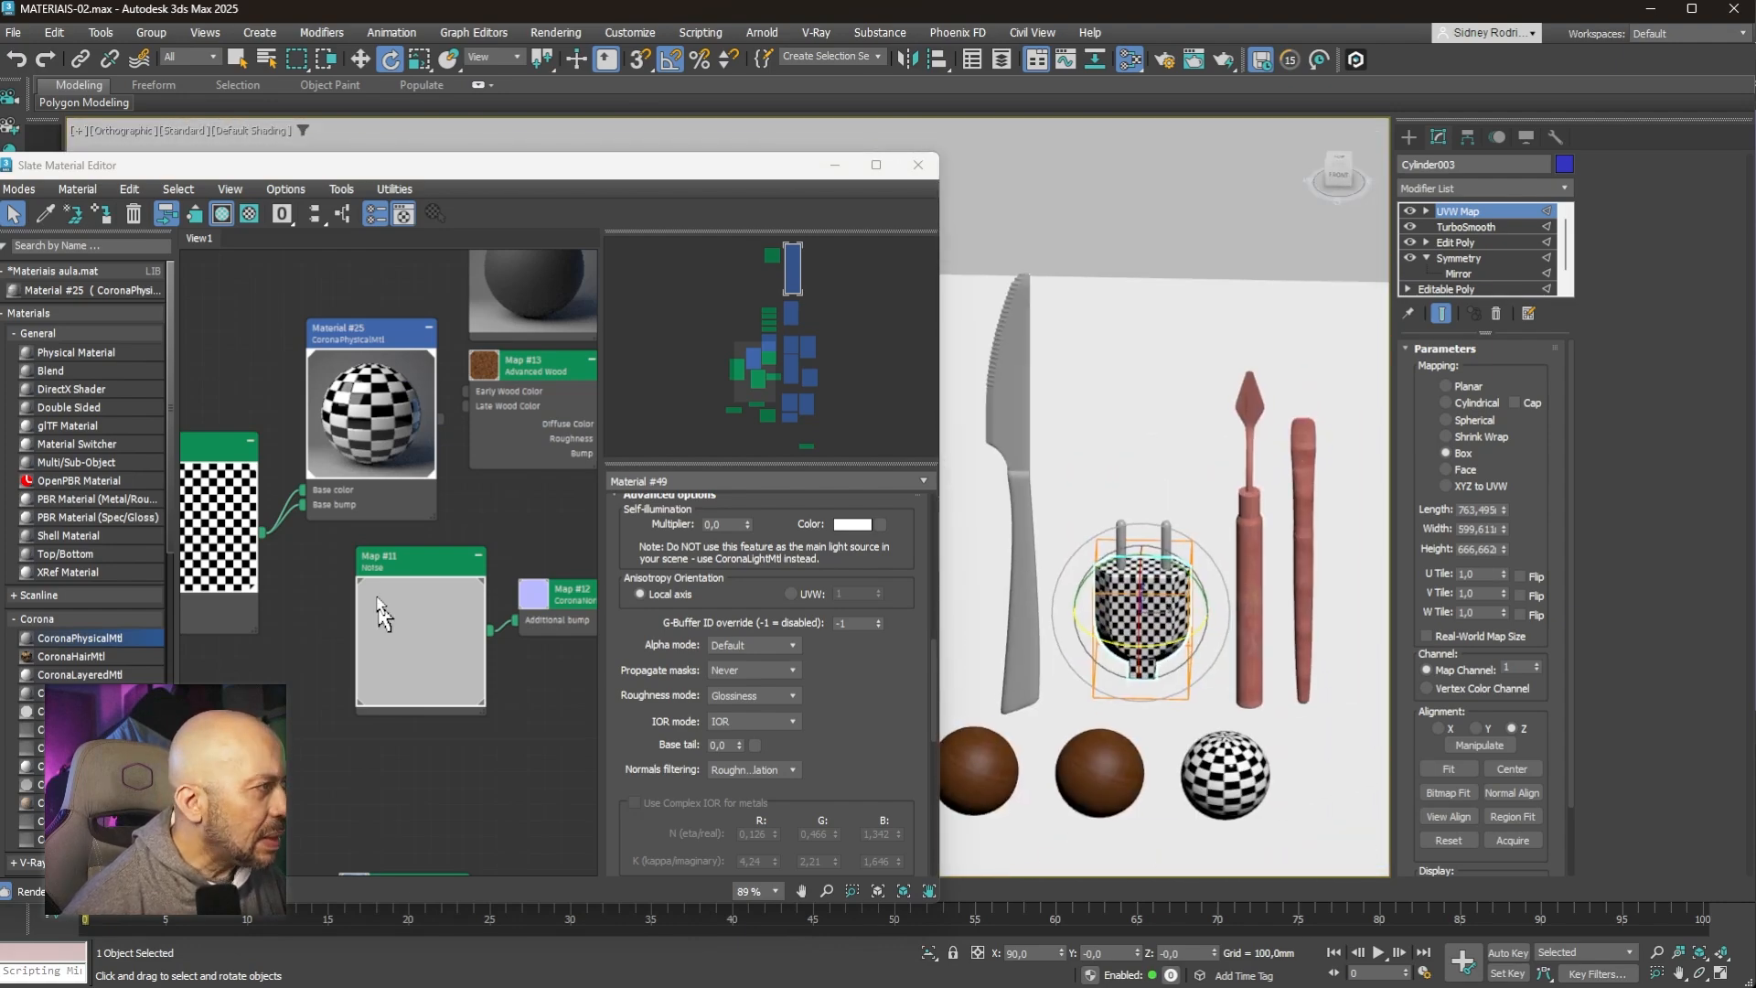
# Step: Assign the checker material to the spatula and the paintbrush, and compare their patterns up close
pyautogui.moveTo(443, 428); pyautogui.dragTo(1227, 626)
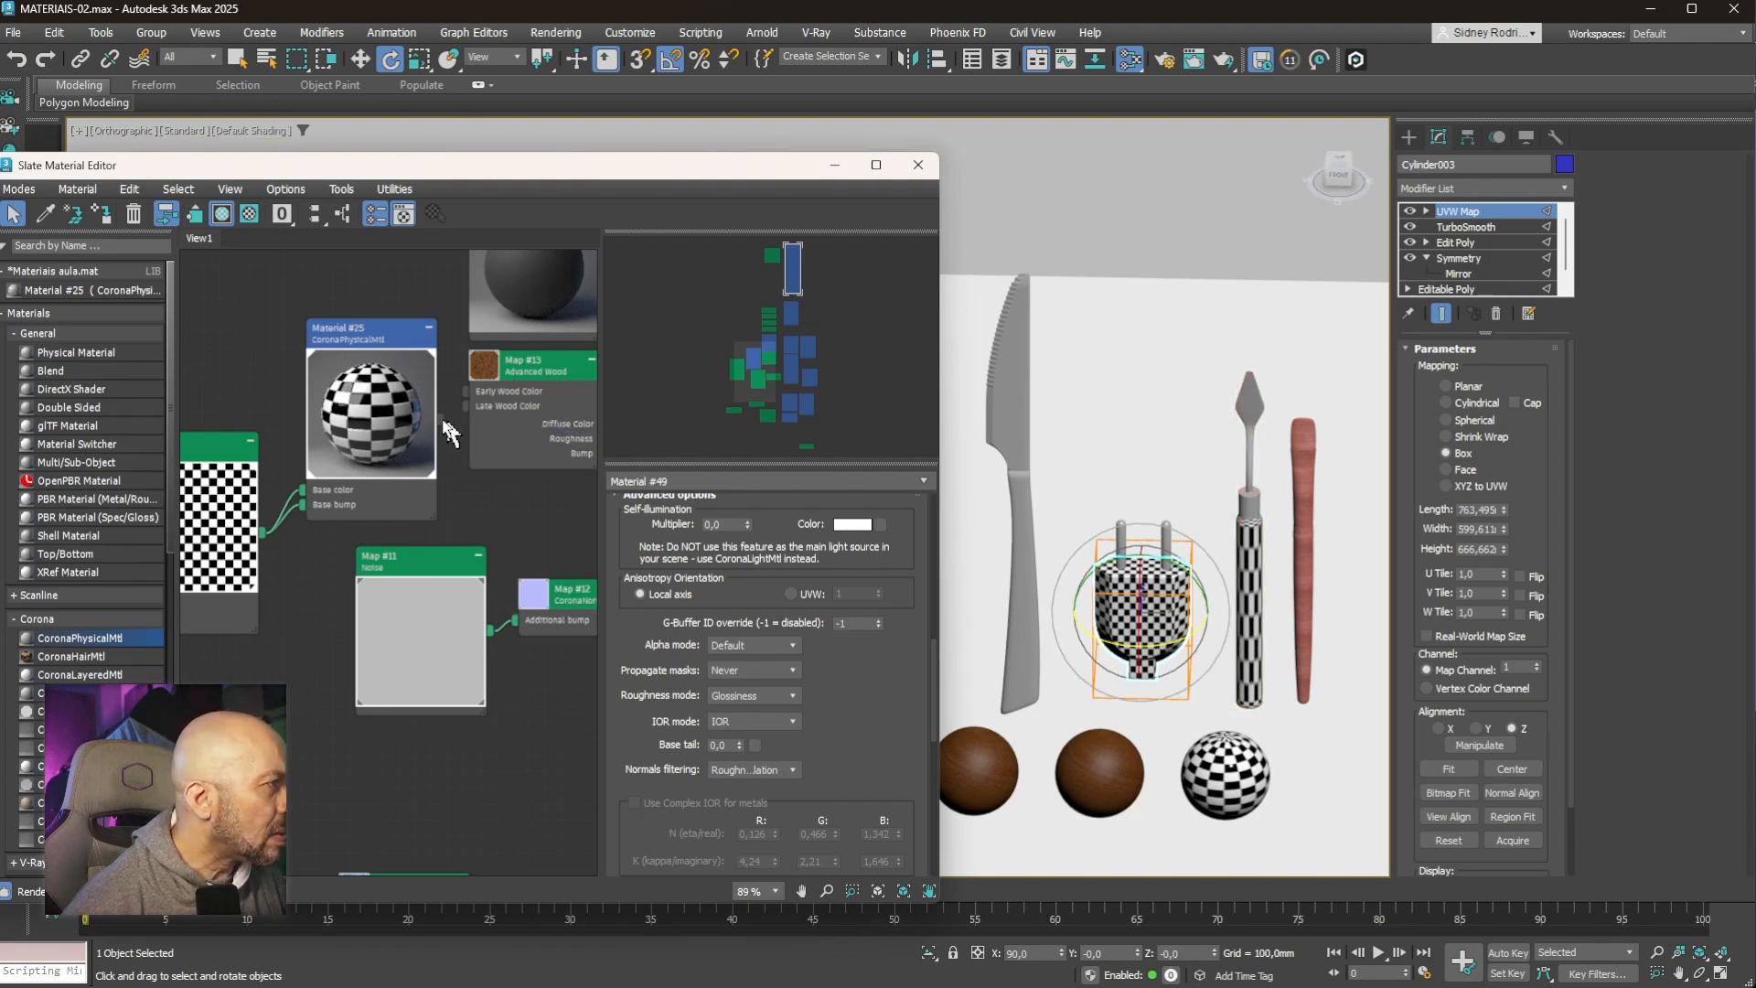
pyautogui.moveTo(442, 428); pyautogui.dragTo(1308, 539)
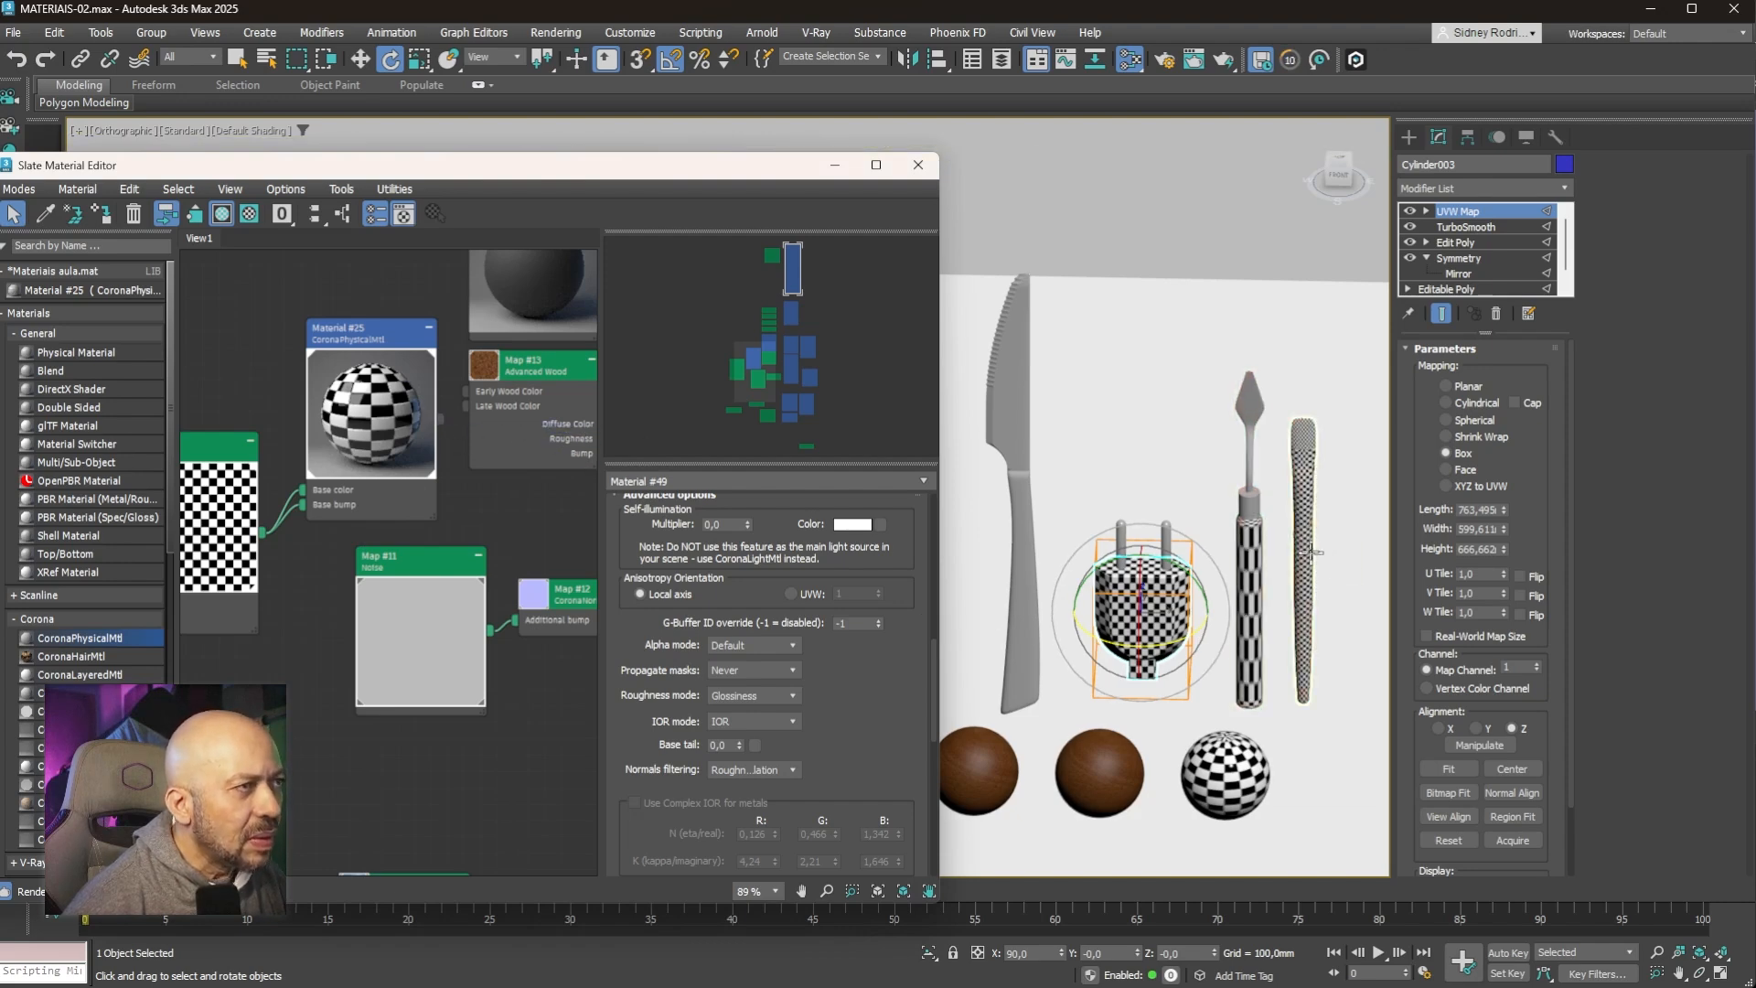
pyautogui.scroll(4, 1310, 544)
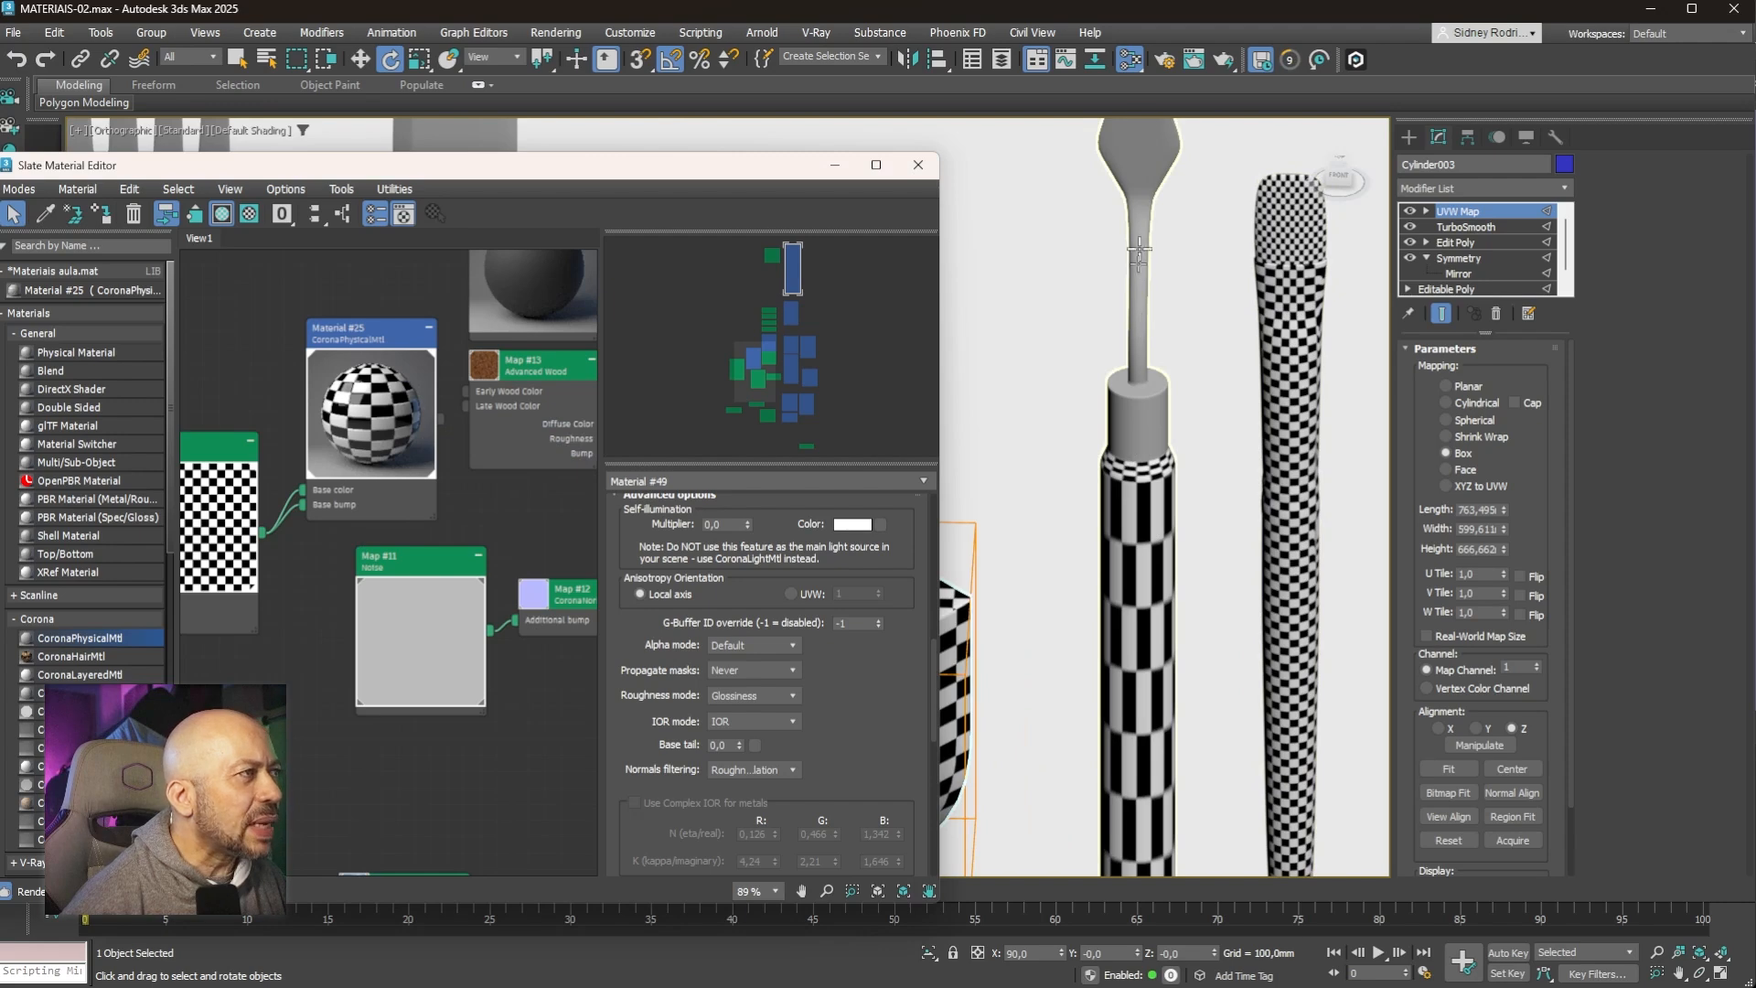
pyautogui.scroll(-5, 1131, 451)
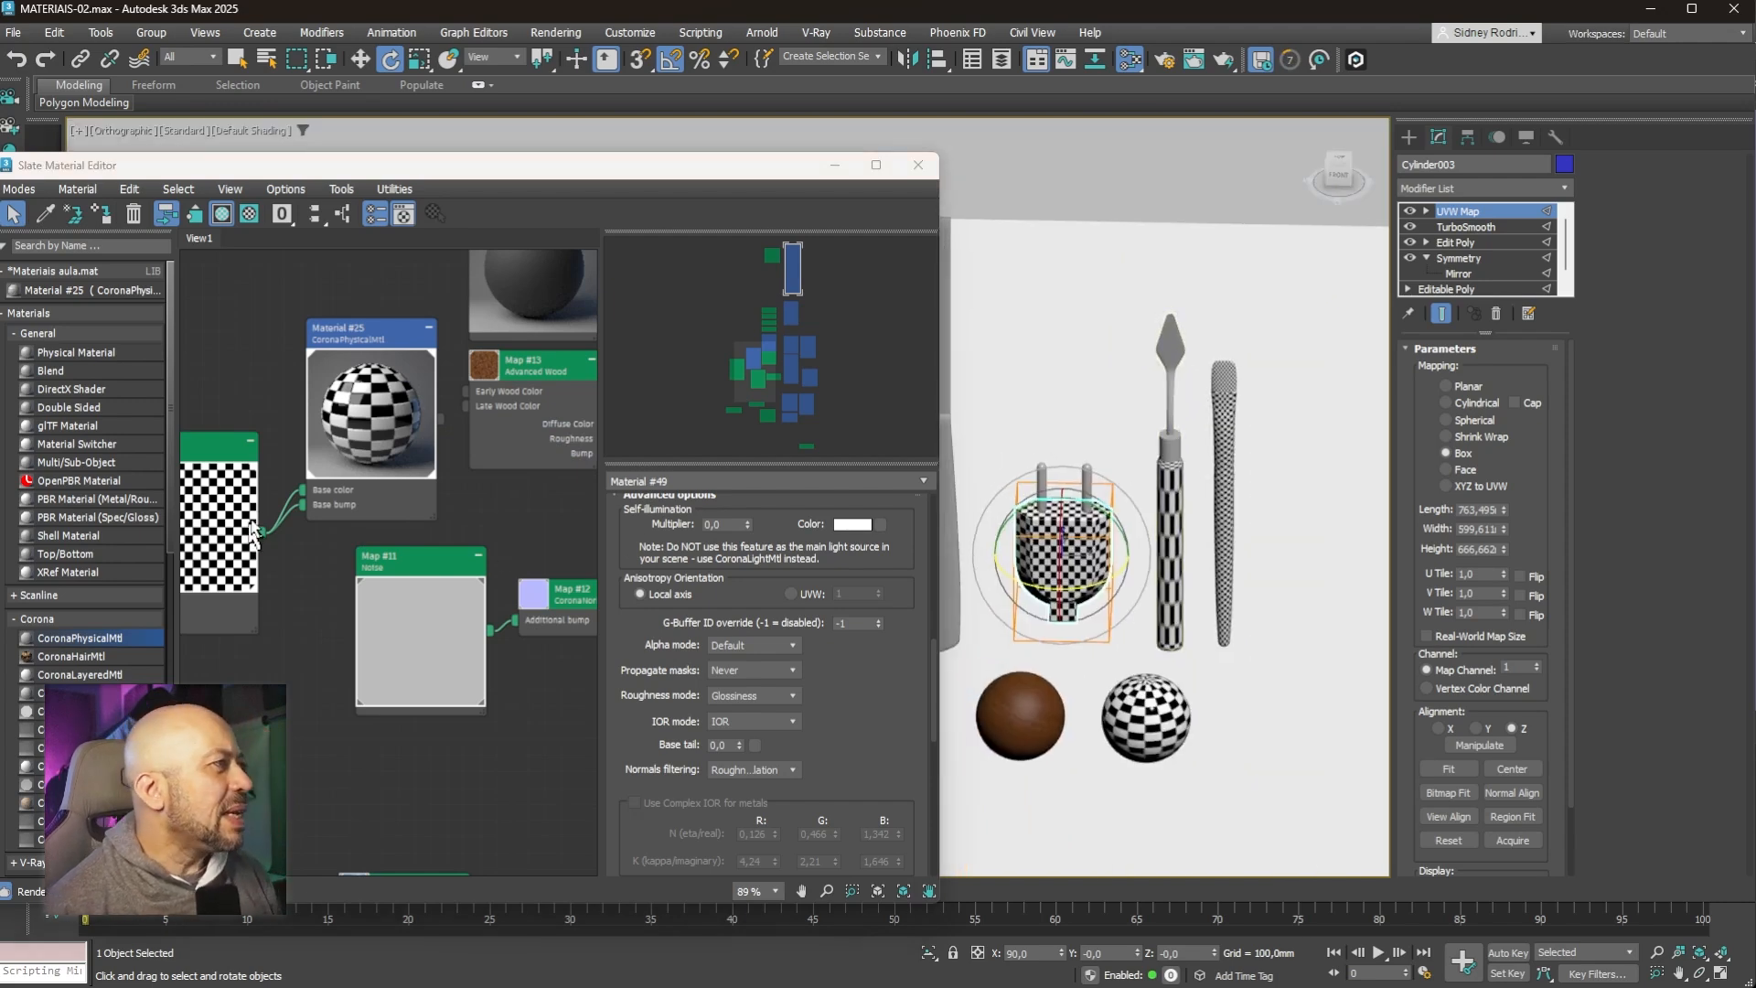
pyautogui.scroll(-3, 295, 498)
pyautogui.moveTo(480, 366); pyautogui.dragTo(757, 486, button='middle')
pyautogui.scroll(5, 425, 569)
pyautogui.scroll(-3, 492, 526)
pyautogui.moveTo(502, 553); pyautogui.dragTo(386, 207, button='middle')
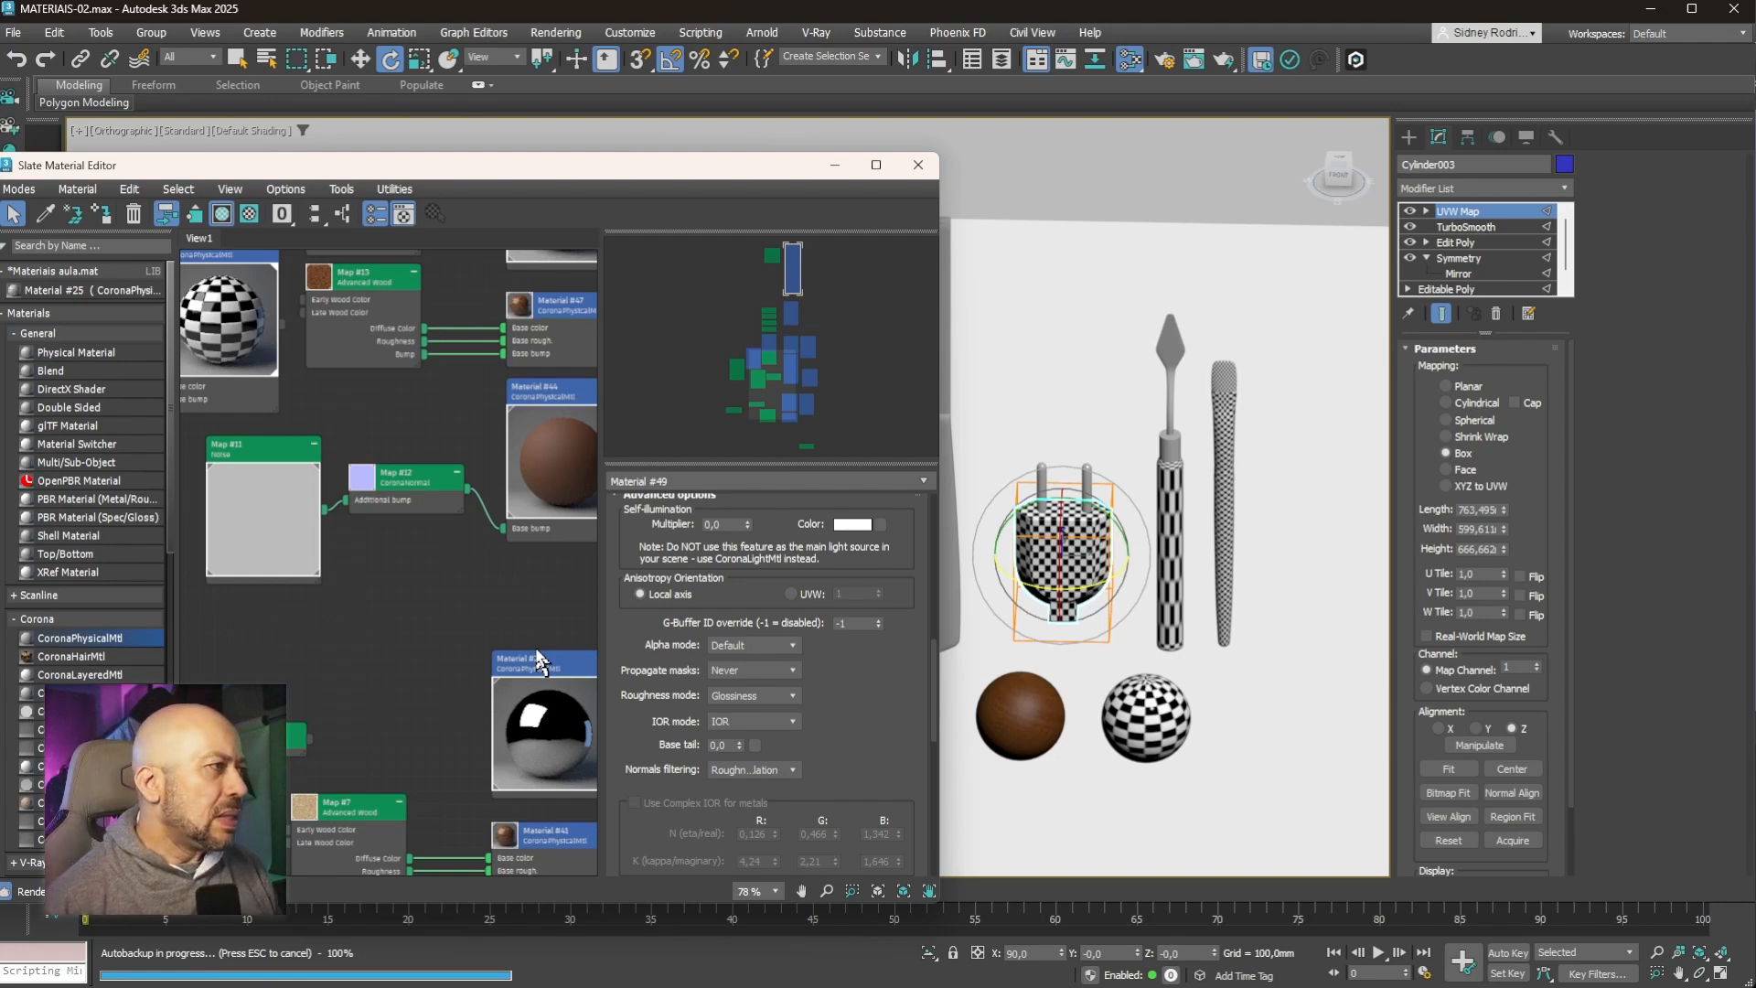
pyautogui.moveTo(376, 621); pyautogui.dragTo(345, 541, button='middle')
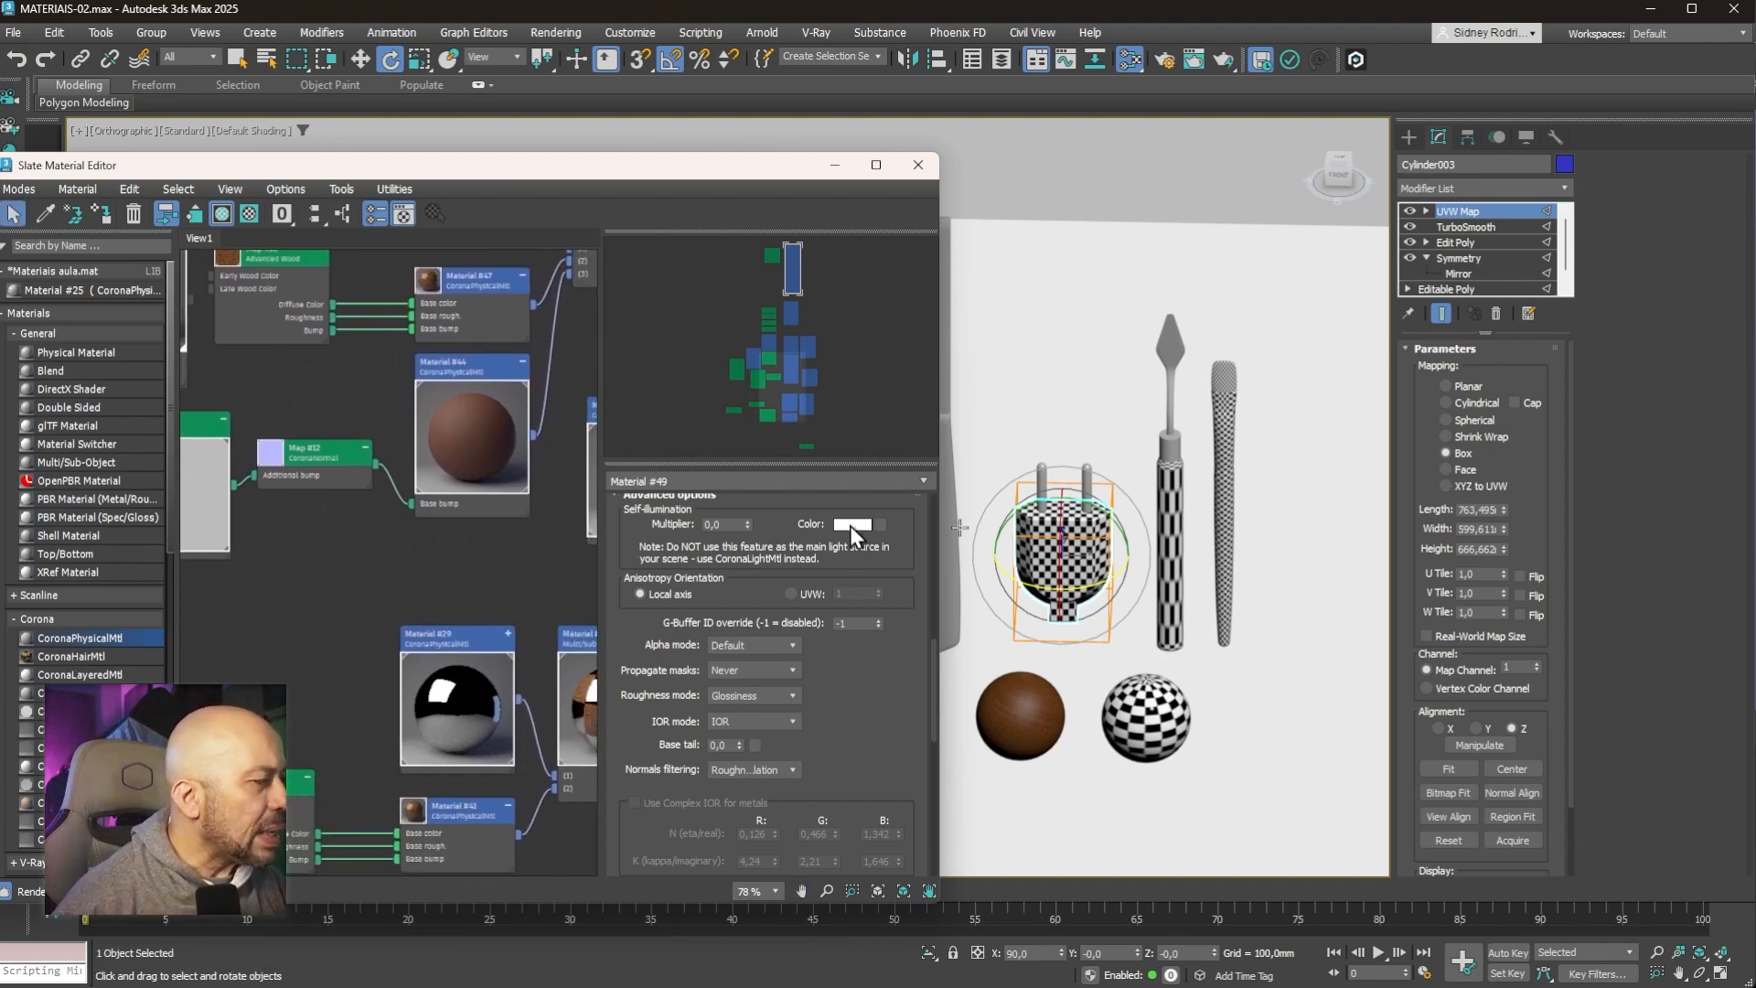
# Step: Examine how the checker pattern maps over the plug's front, side and top faces with Box mapping
pyautogui.moveTo(965, 633); pyautogui.dragTo(1263, 536, button='middle')
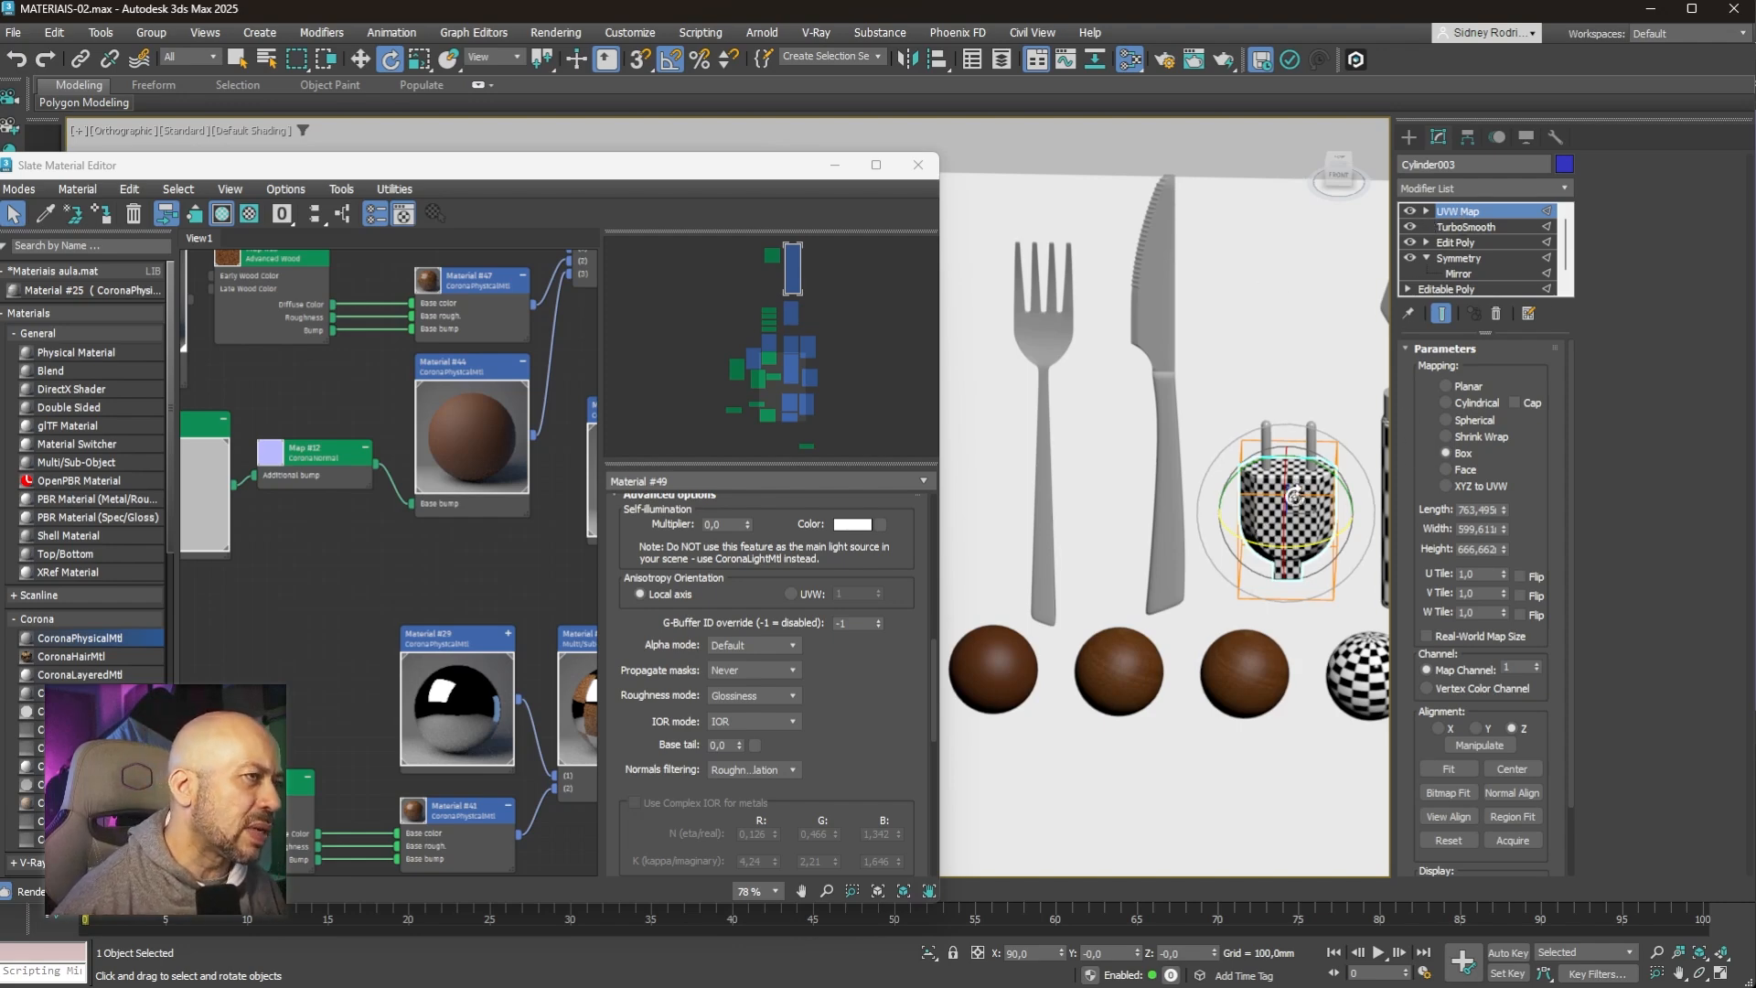
pyautogui.keyDown('alt'); pyautogui.moveTo(1293, 495); pyautogui.dragTo(1182, 517, button='middle'); pyautogui.keyUp('alt')
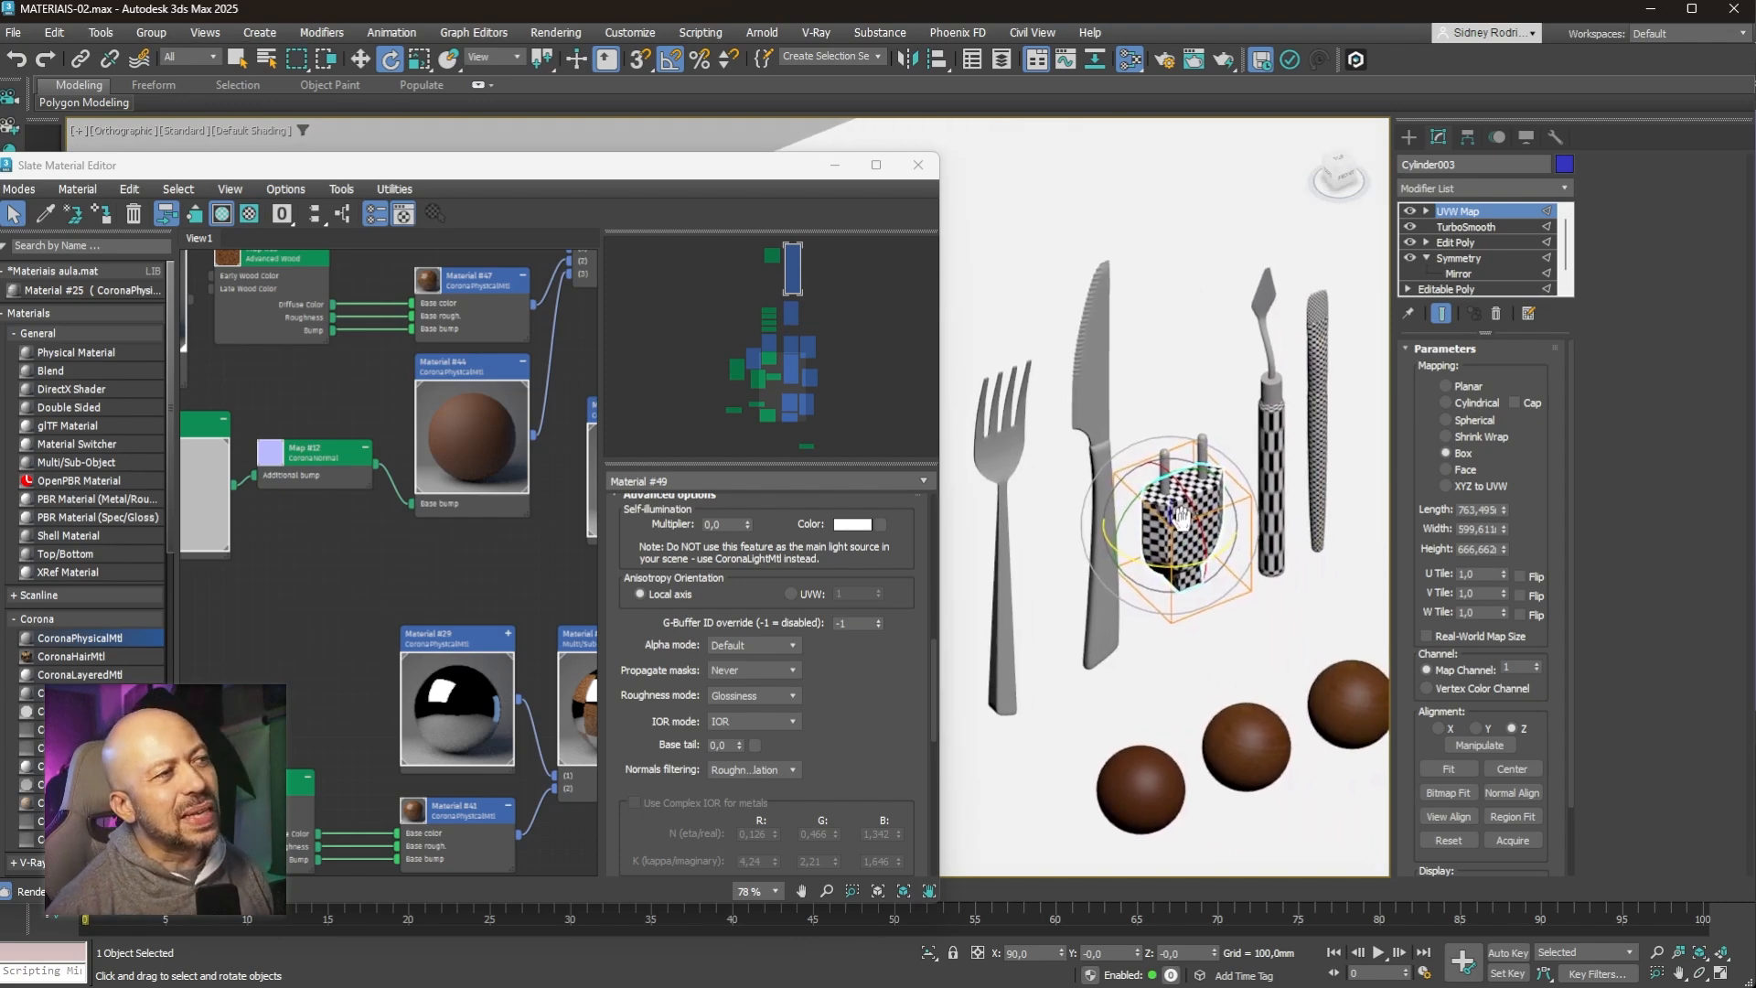
pyautogui.scroll(4, 1229, 559)
pyautogui.scroll(-4, 1207, 539)
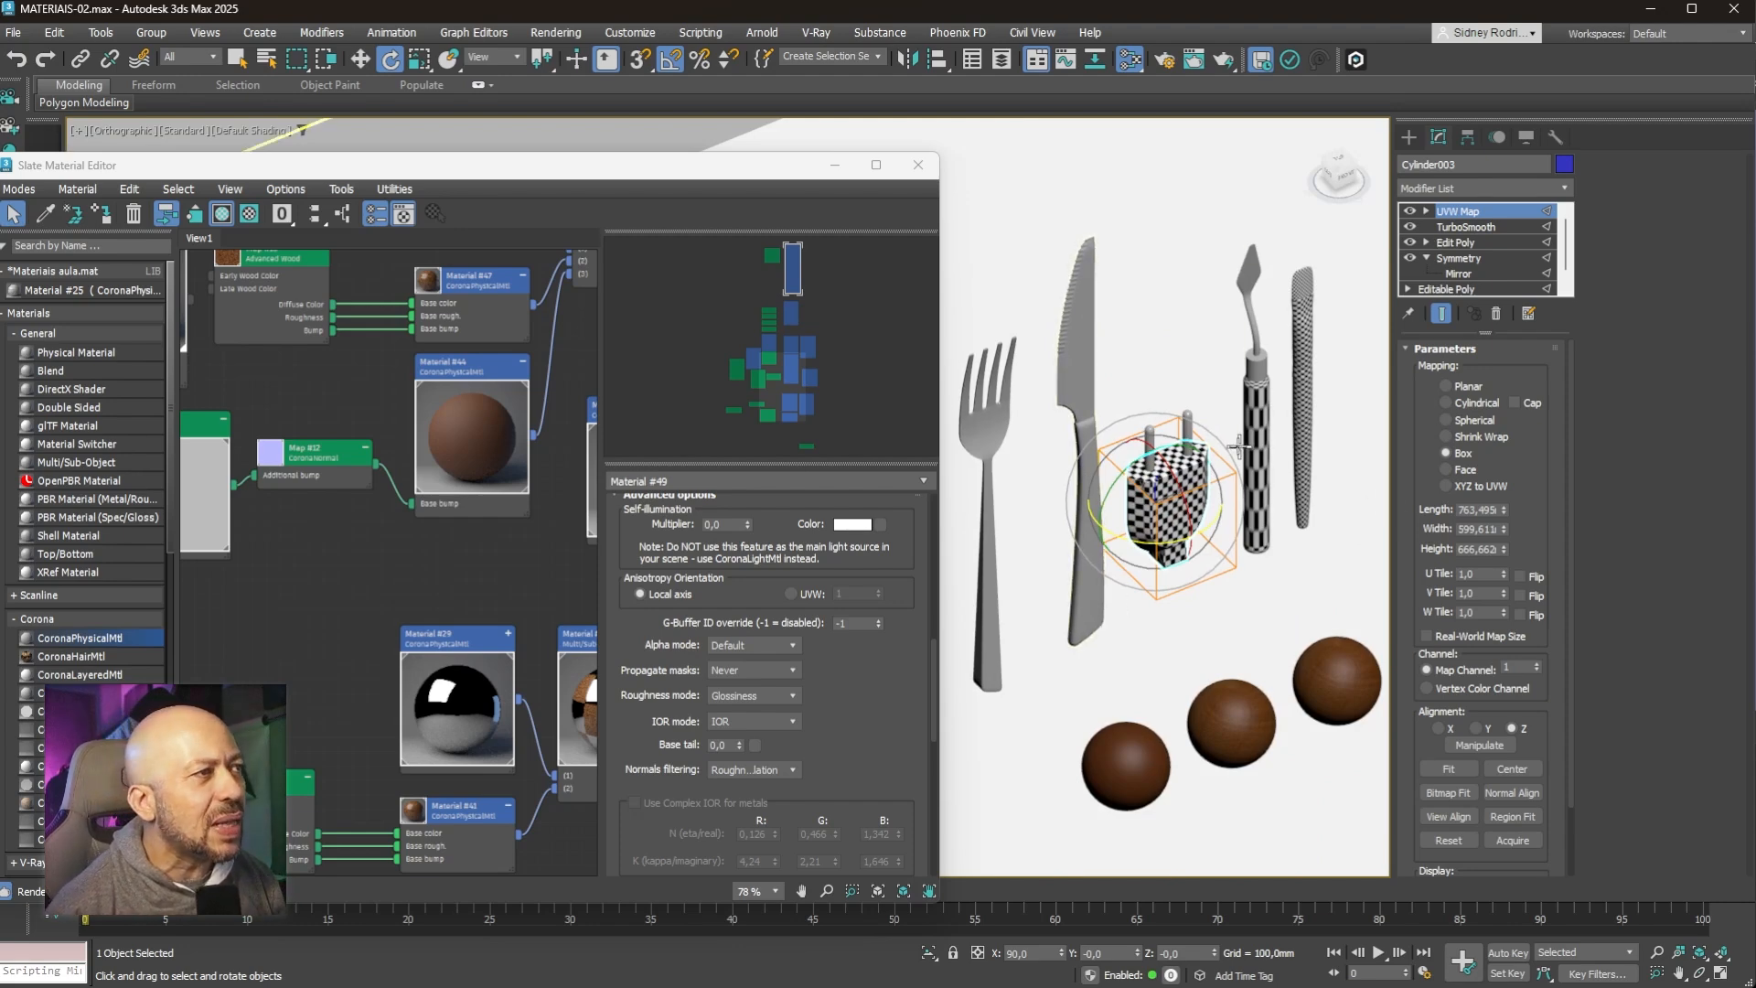
pyautogui.scroll(4, 1198, 477)
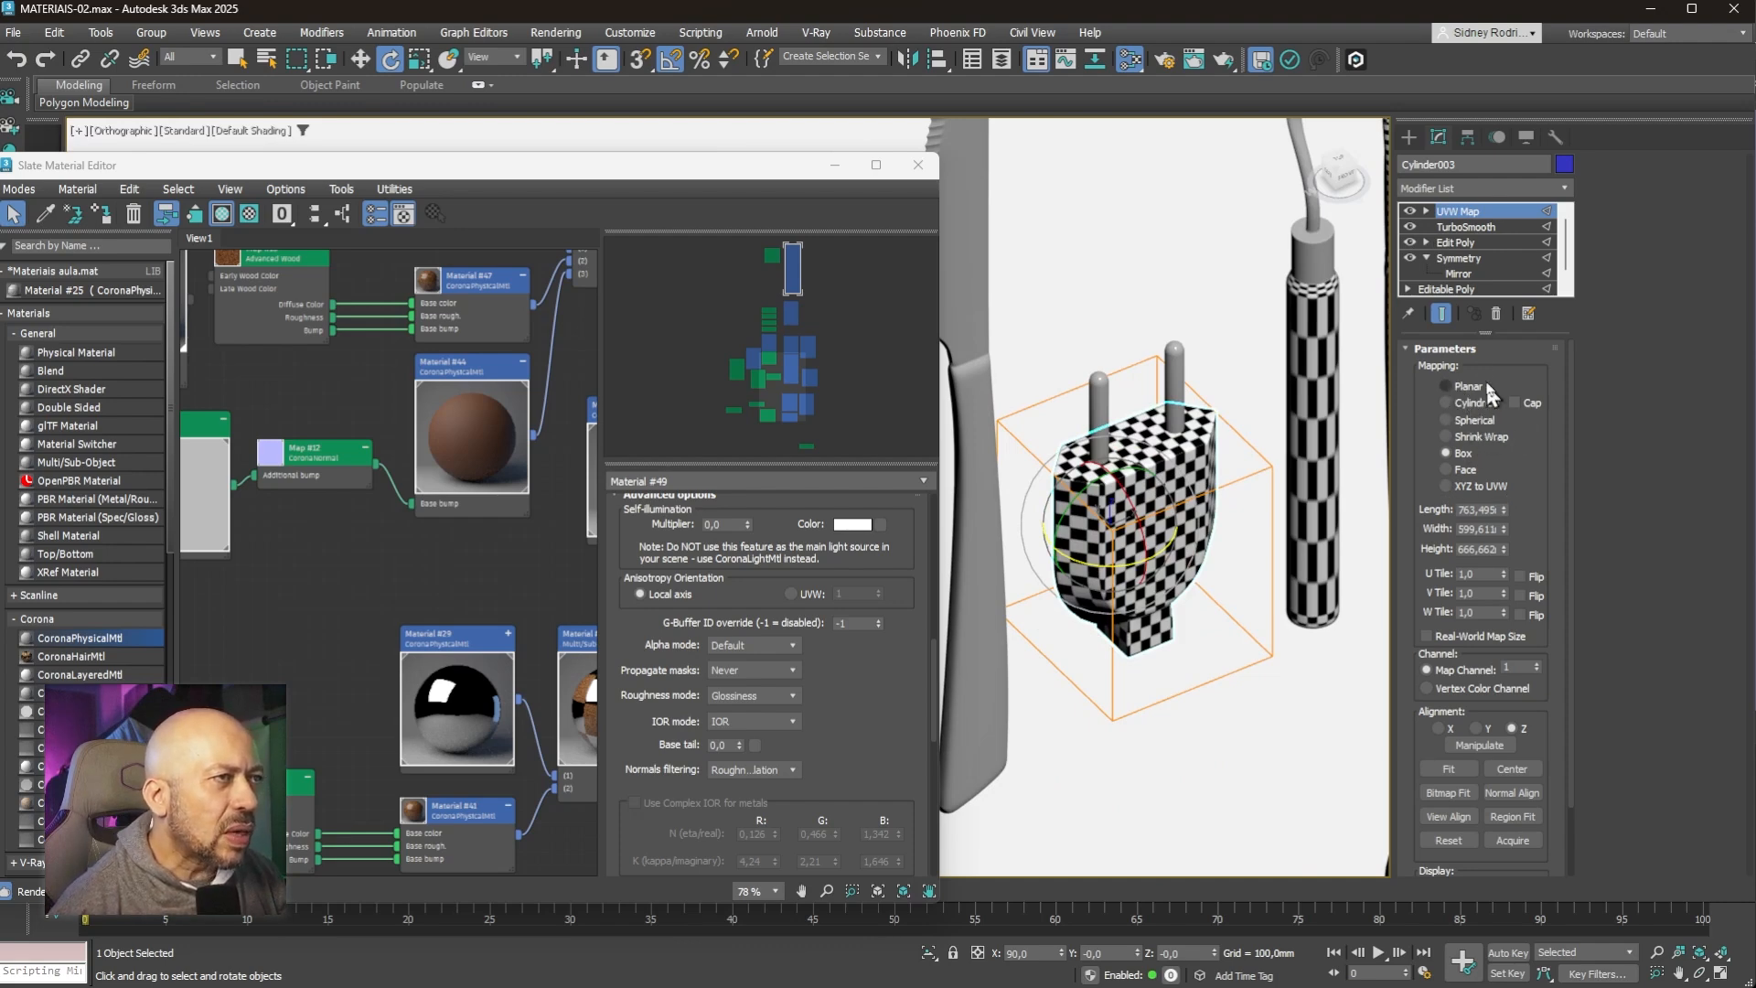
pyautogui.scroll(4, 1158, 560)
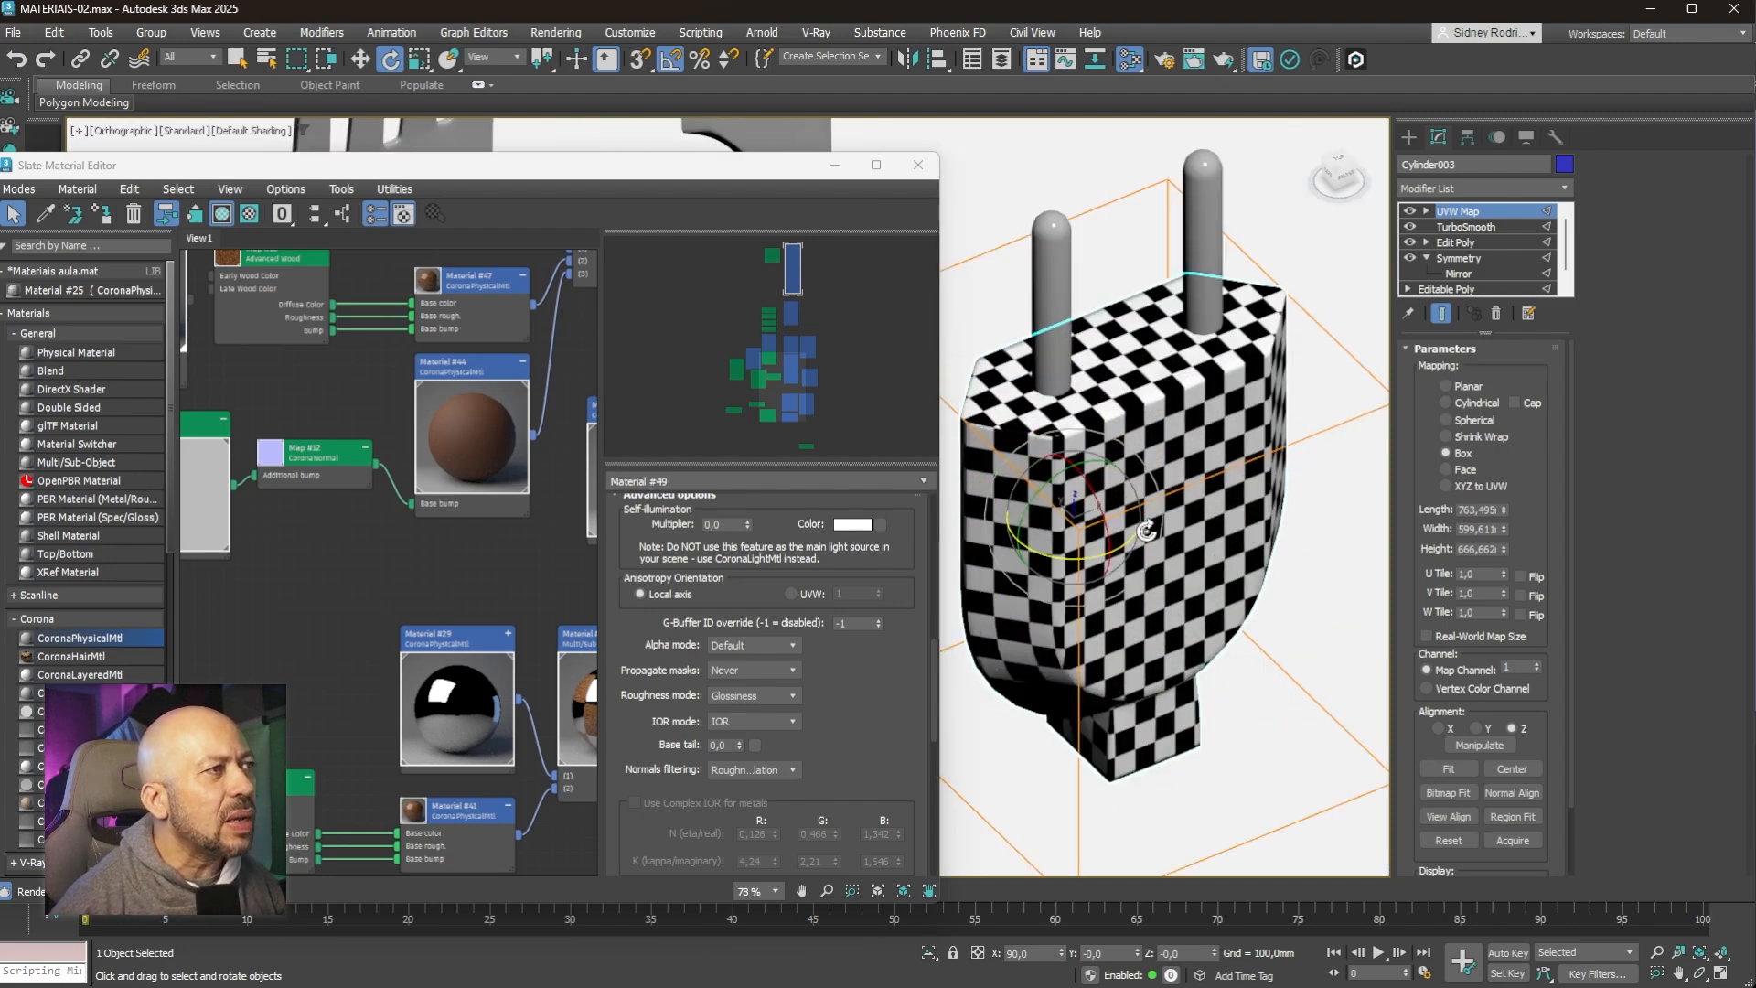
pyautogui.scroll(-4, 1158, 560)
pyautogui.keyDown('alt'); pyautogui.moveTo(1182, 556); pyautogui.dragTo(1151, 560, button='middle'); pyautogui.keyUp('alt')
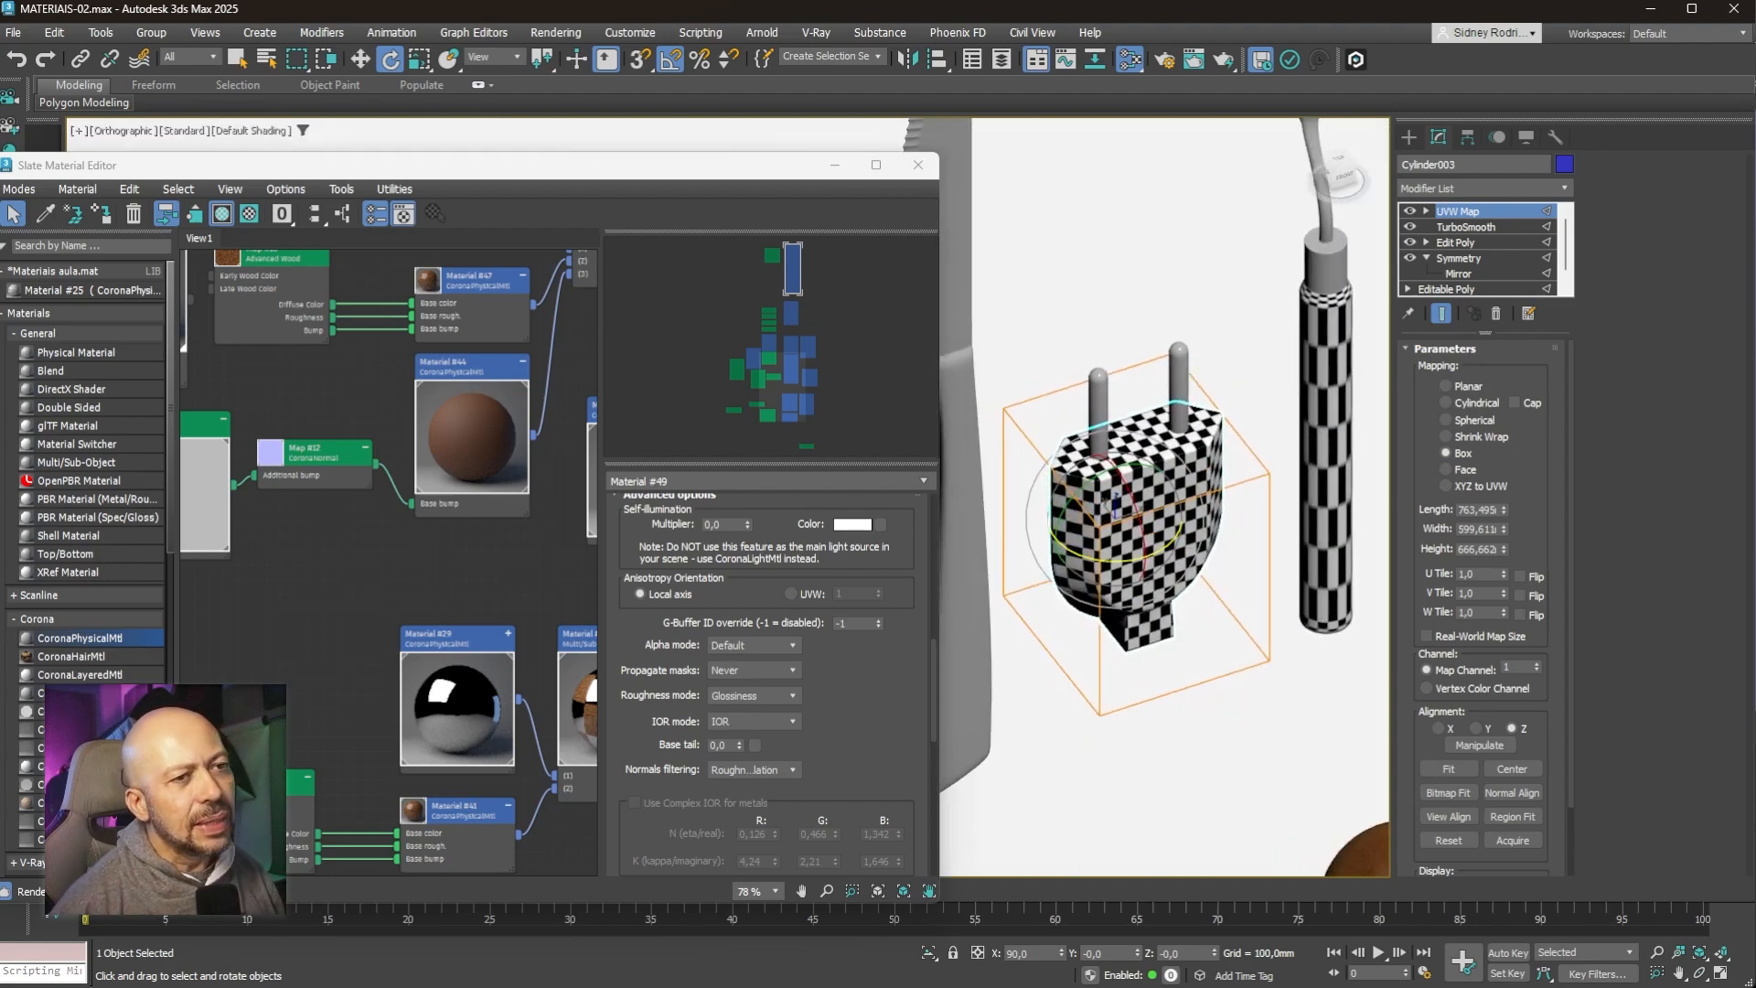